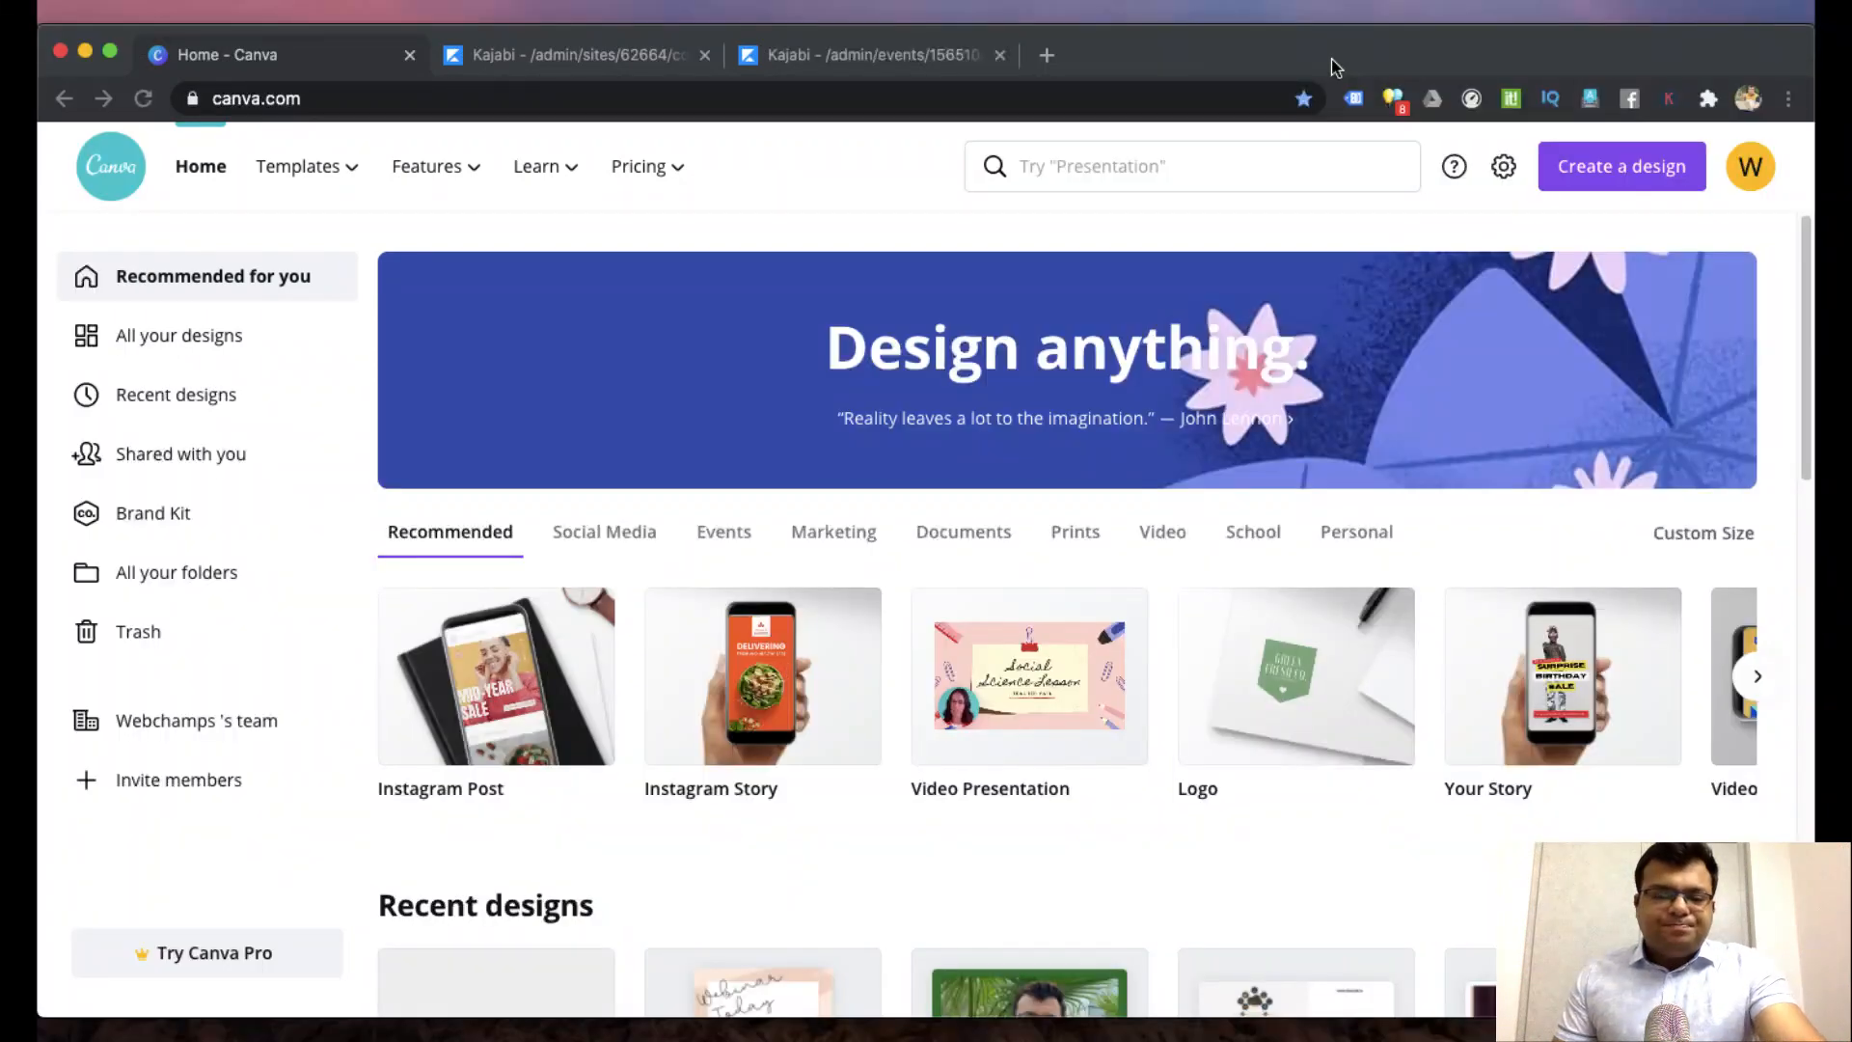
left_click(1331, 62)
left_click_drag(637, 189, 1496, 161)
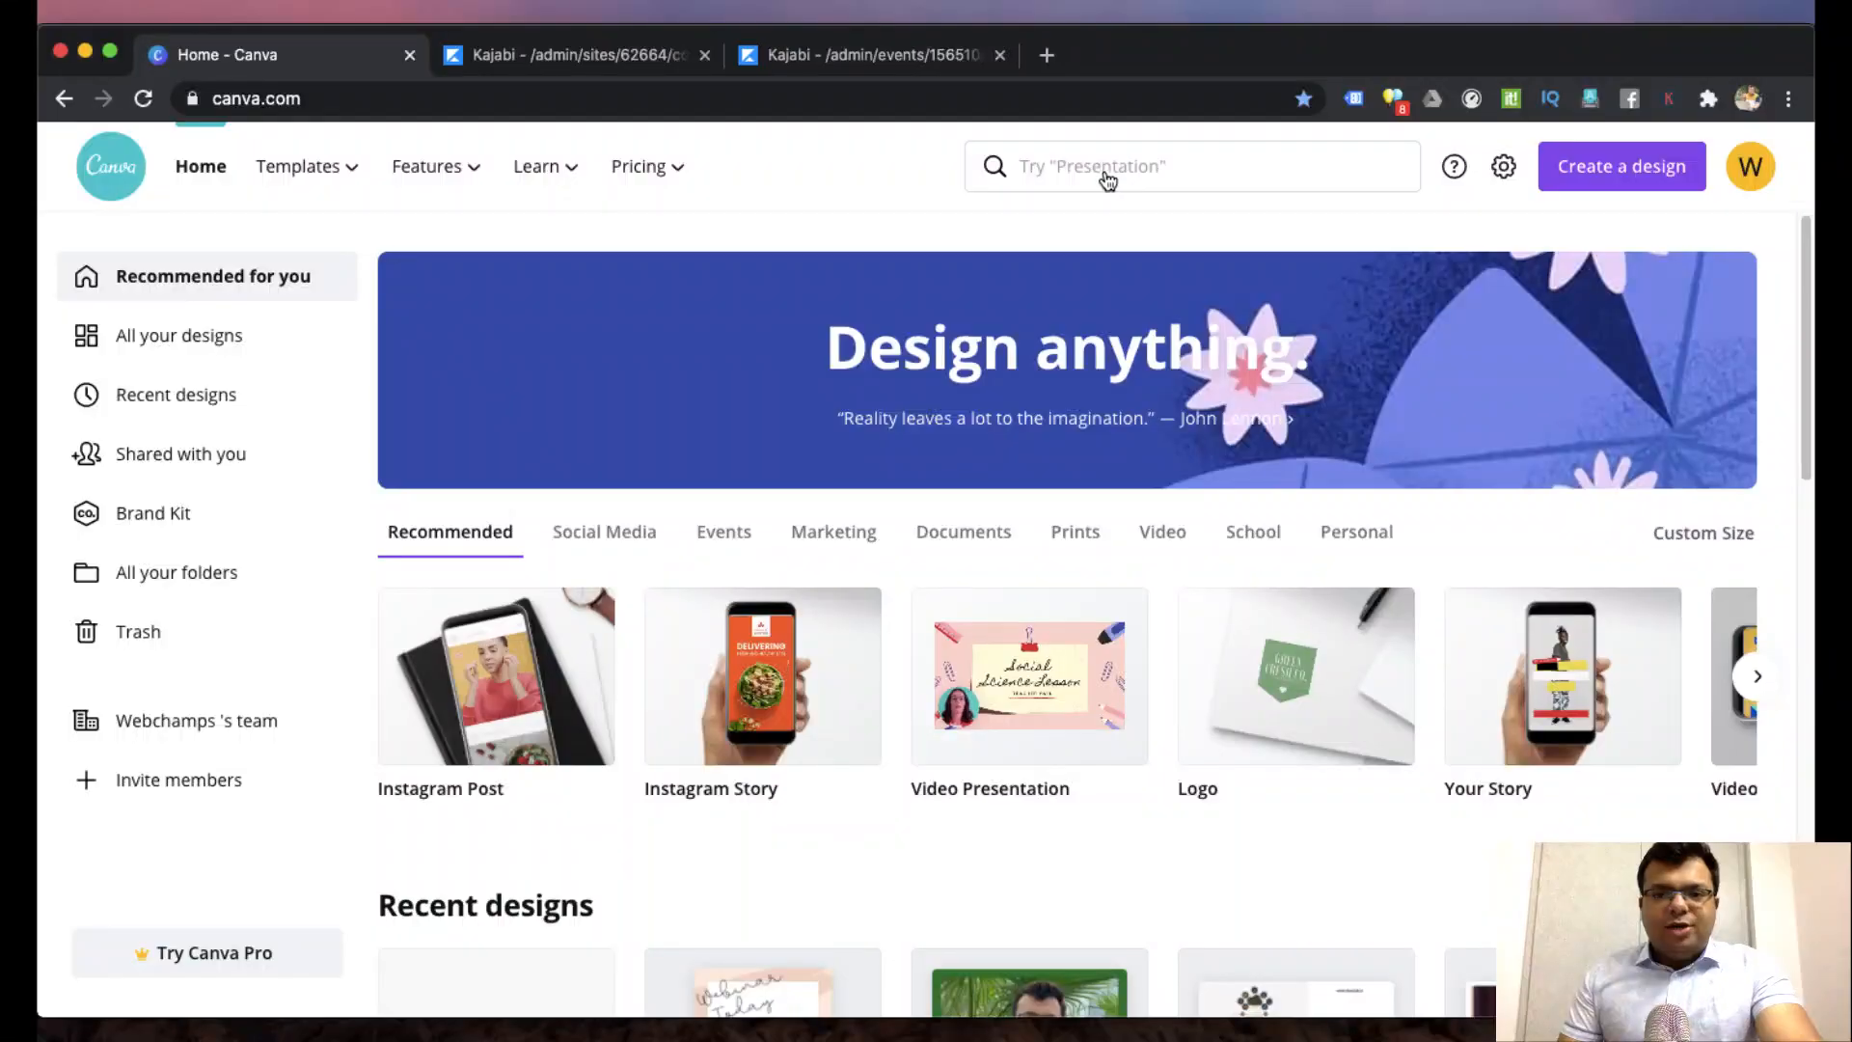
- Search the templates for Instagram Post, create a blank Instagram Post design and close the reference ad image
left_click(1105, 167)
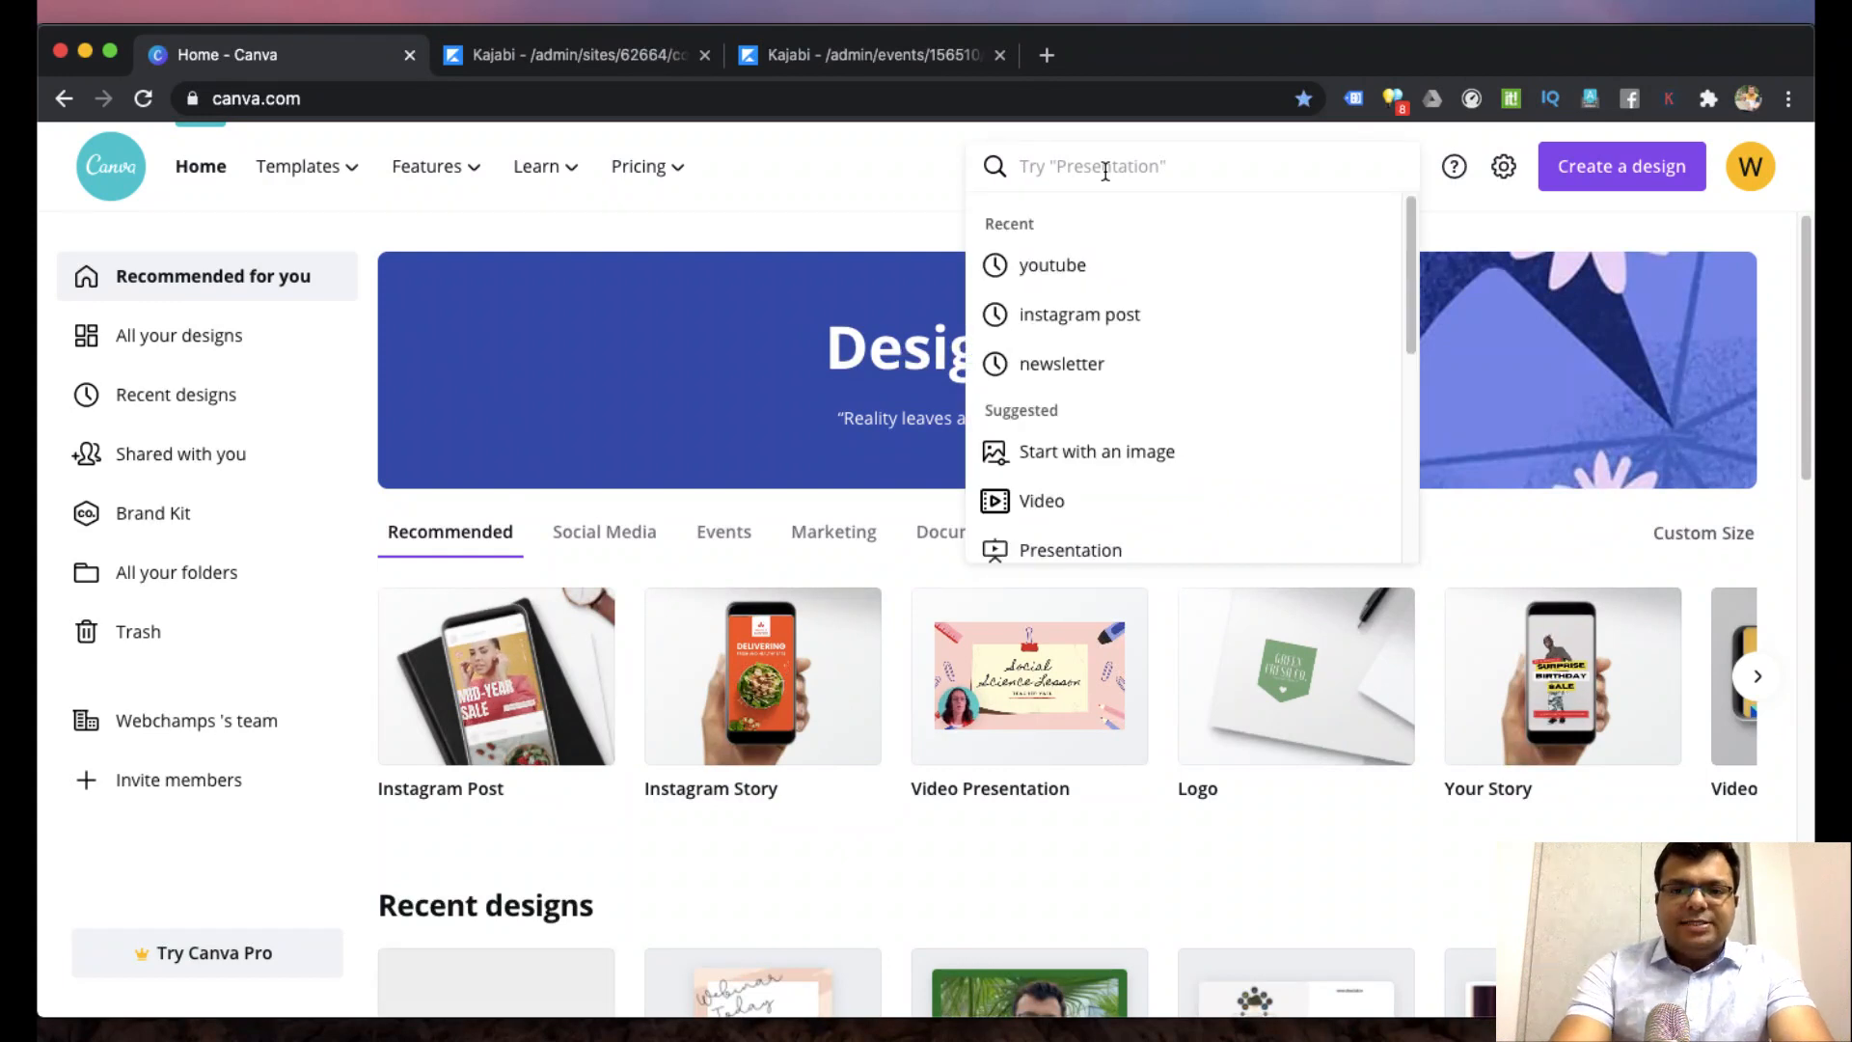
type("instagra")
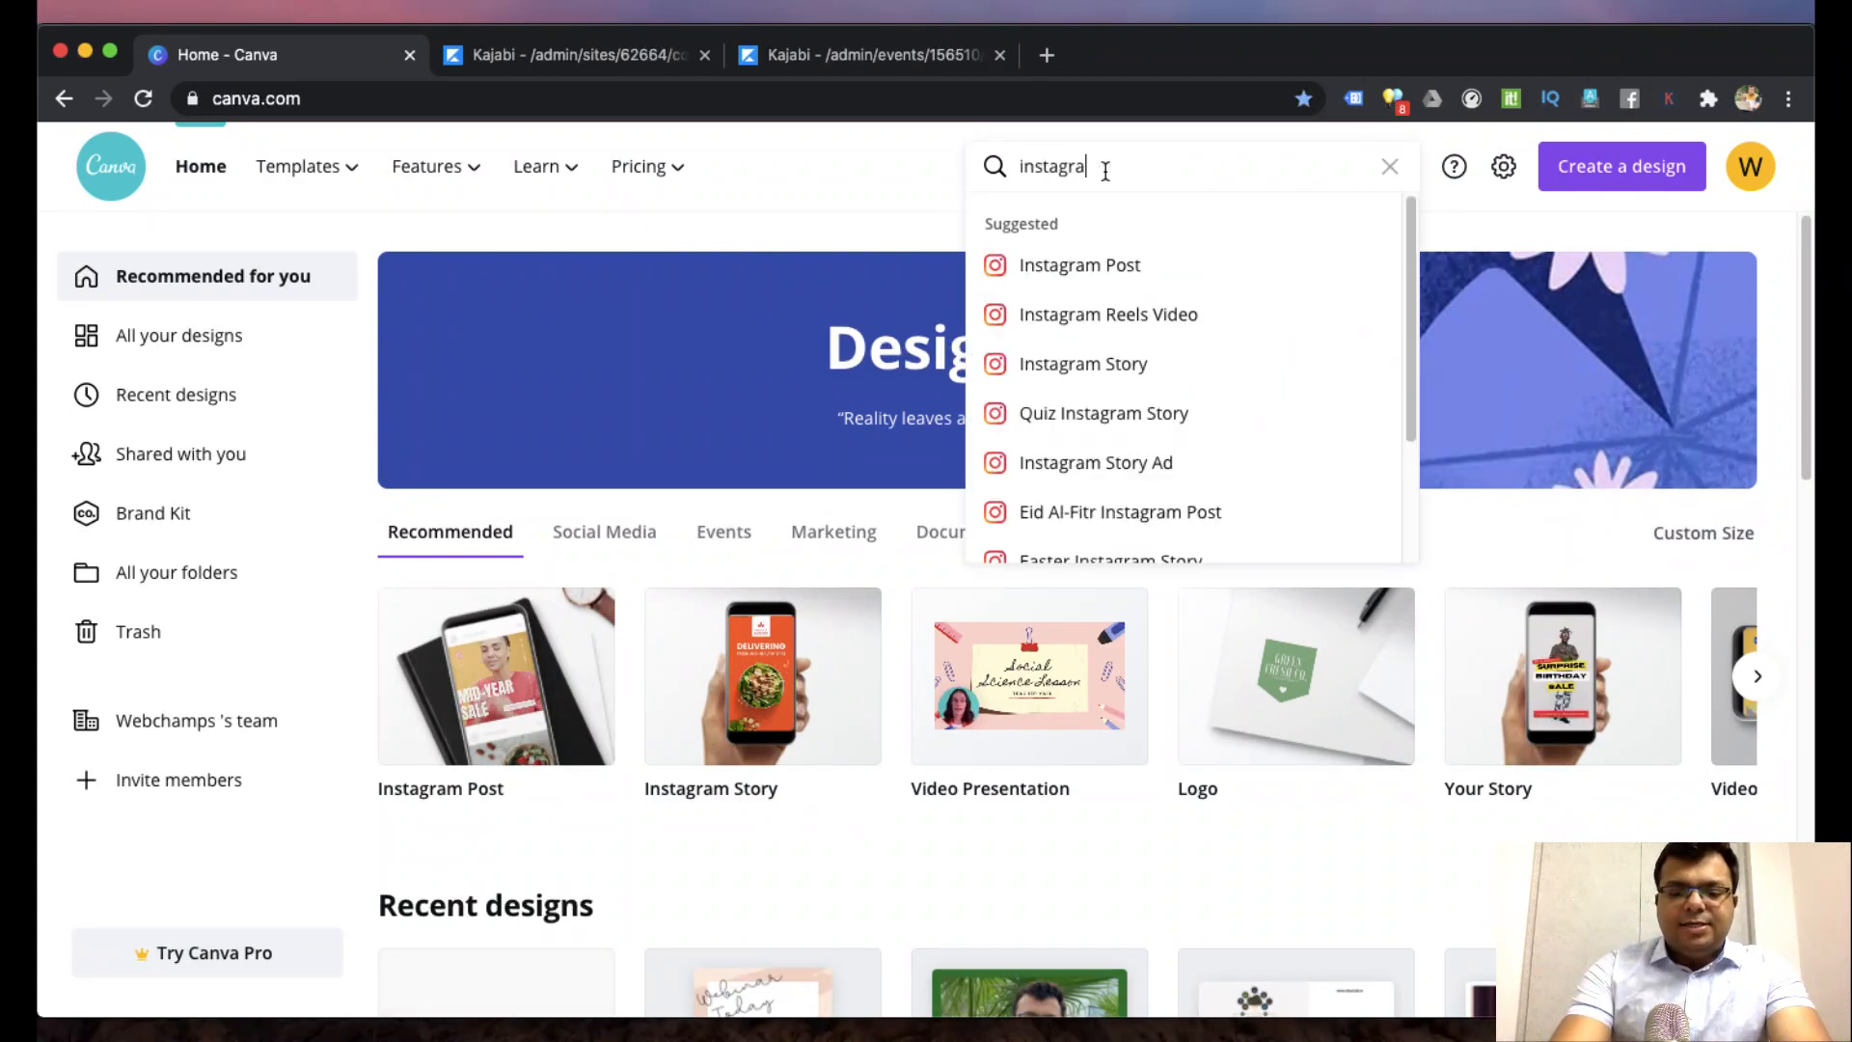
type("m")
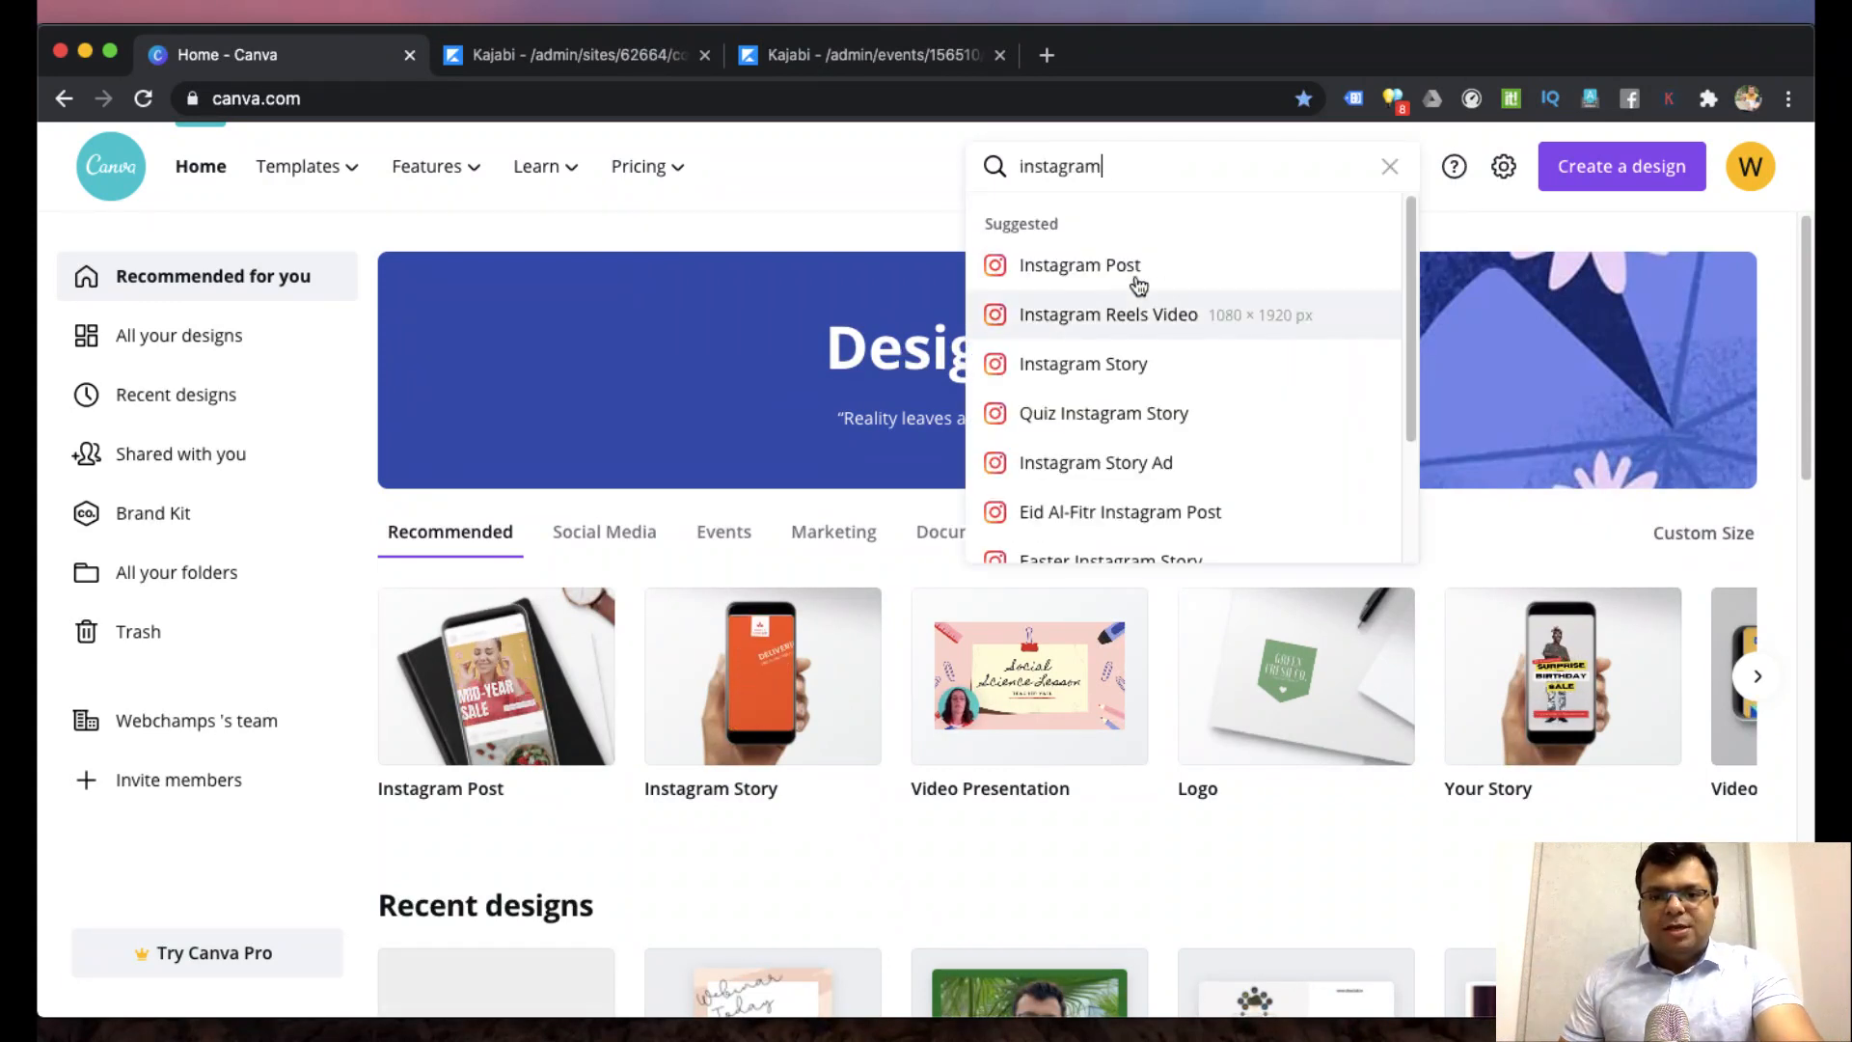
left_click(1124, 275)
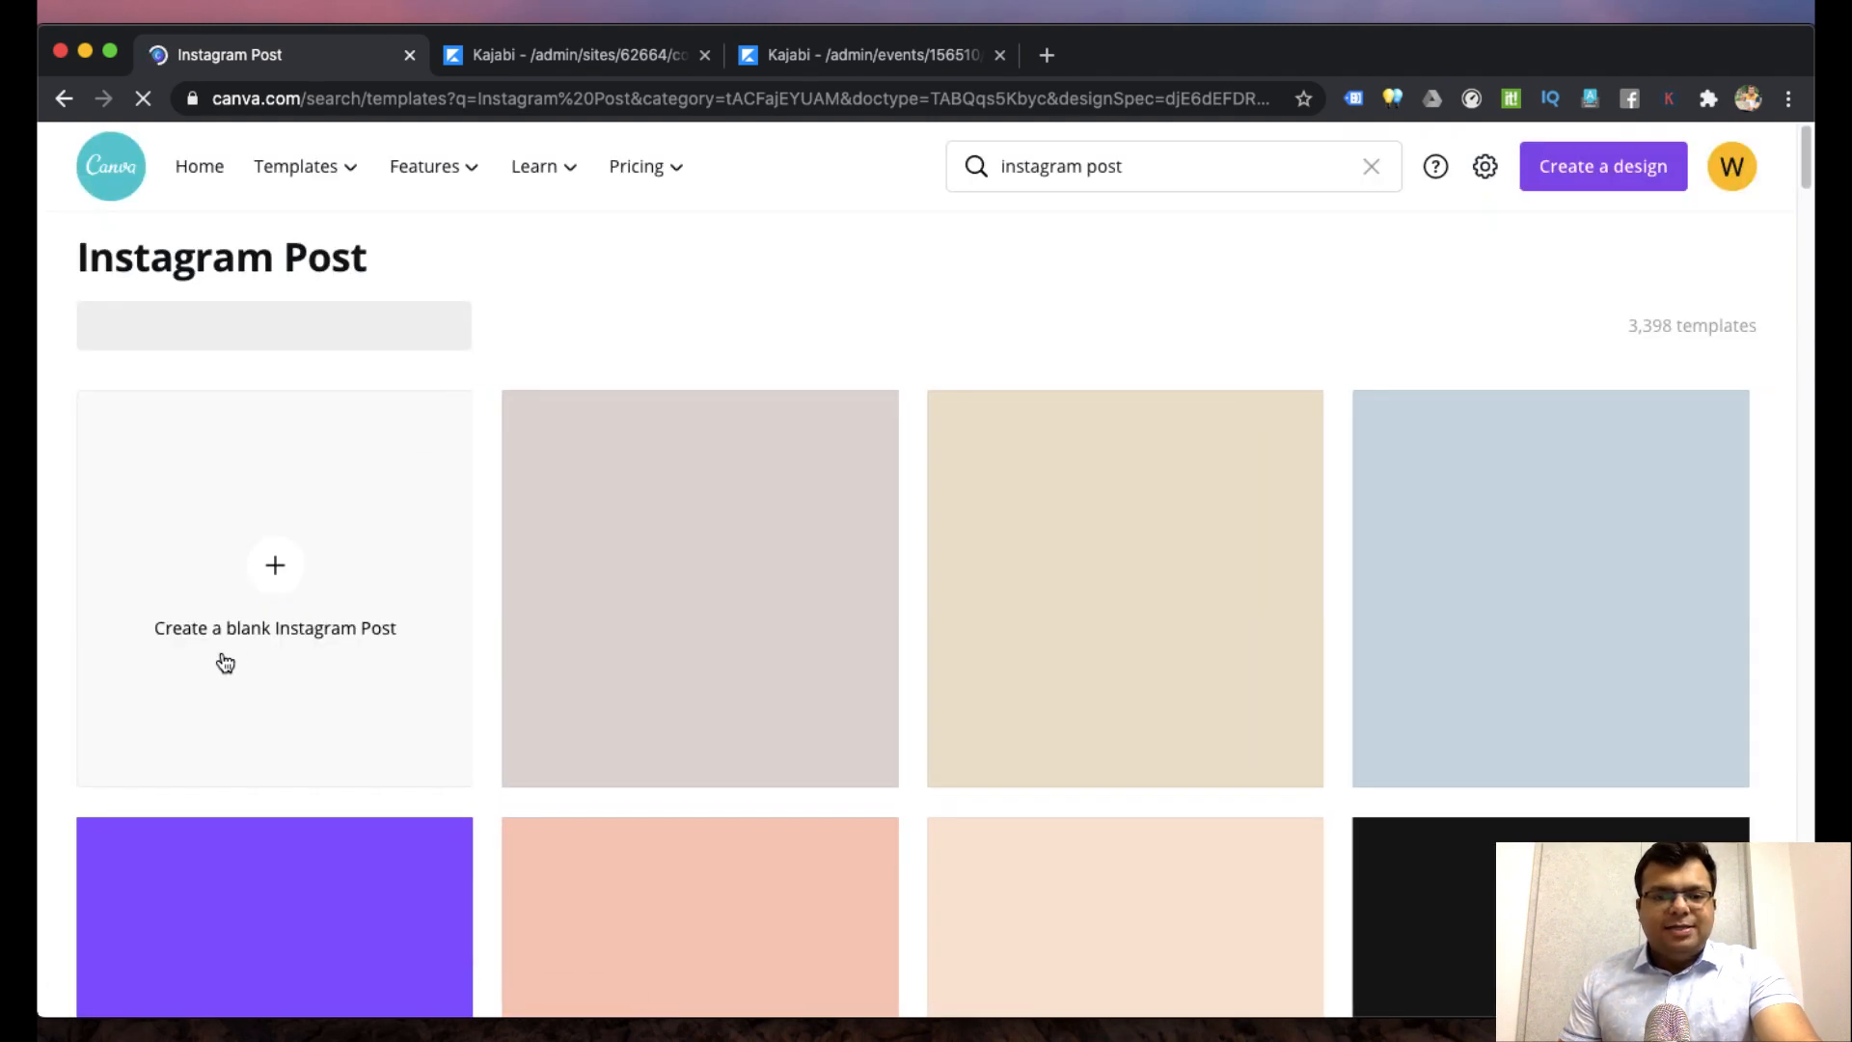
left_click(223, 659)
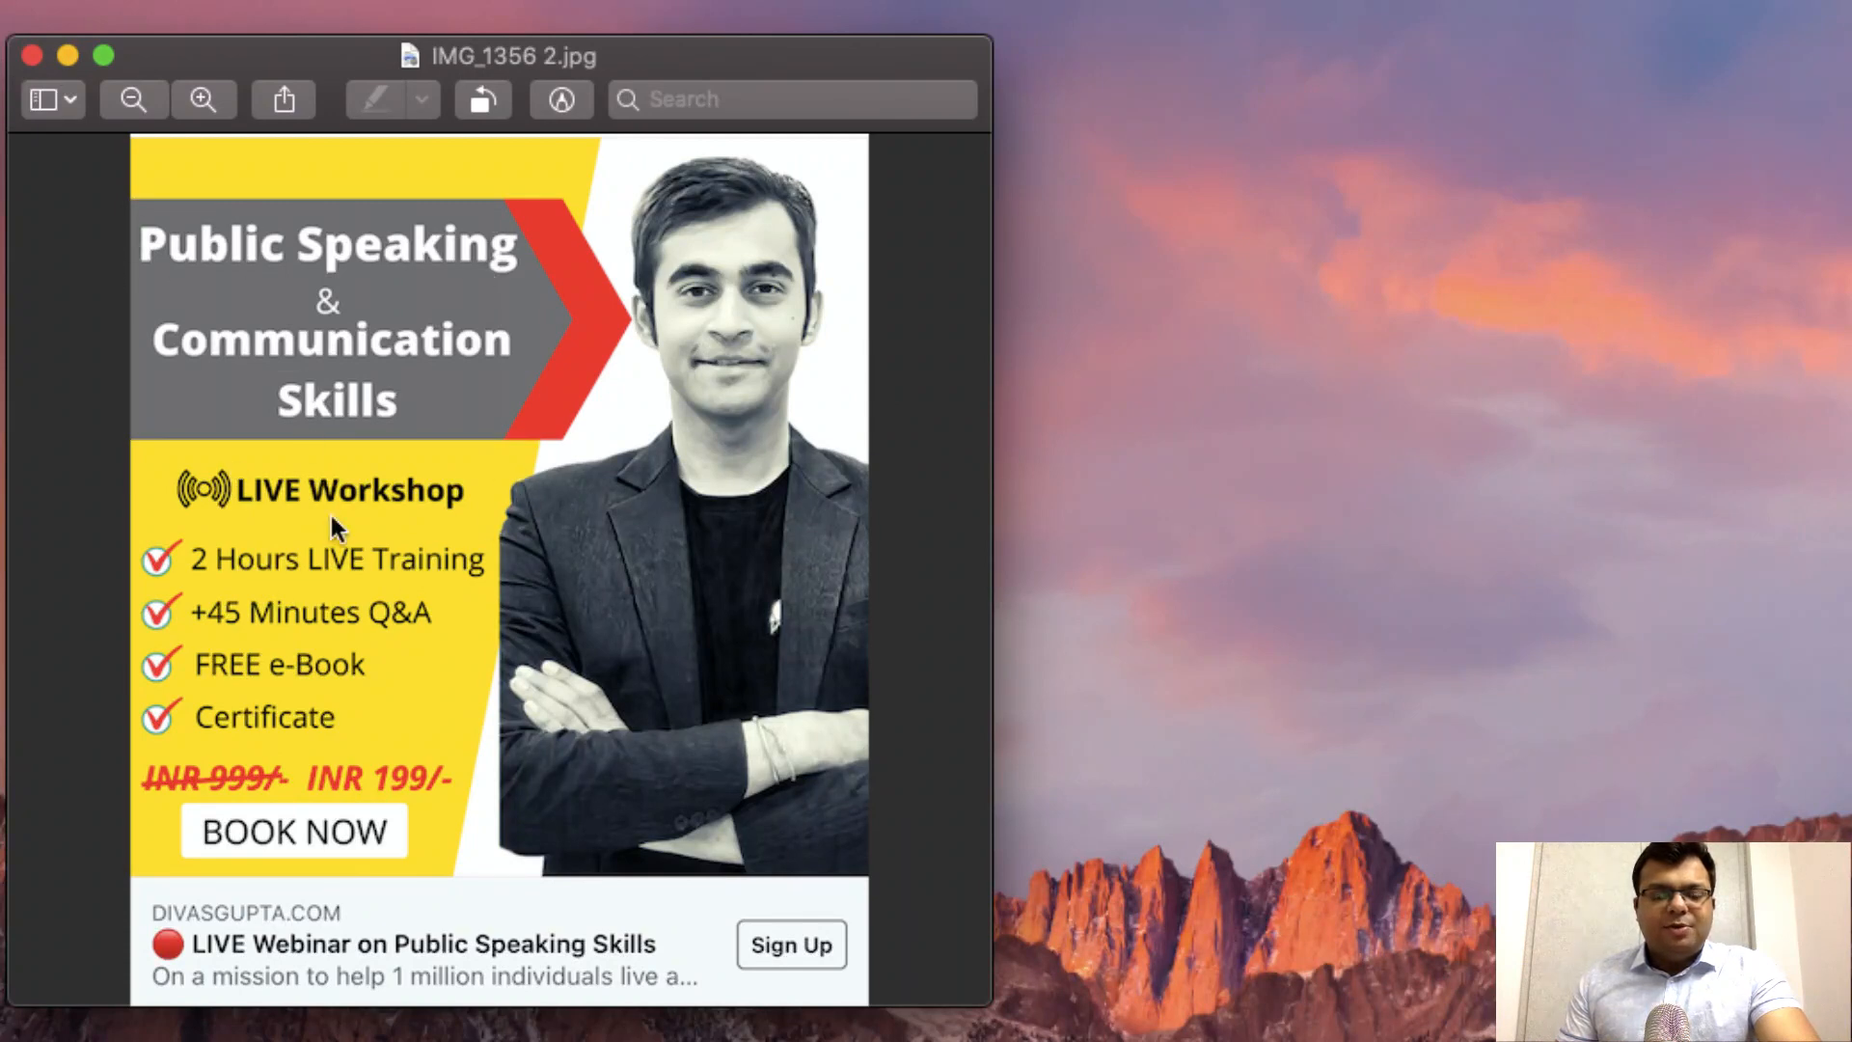
key("super+q")
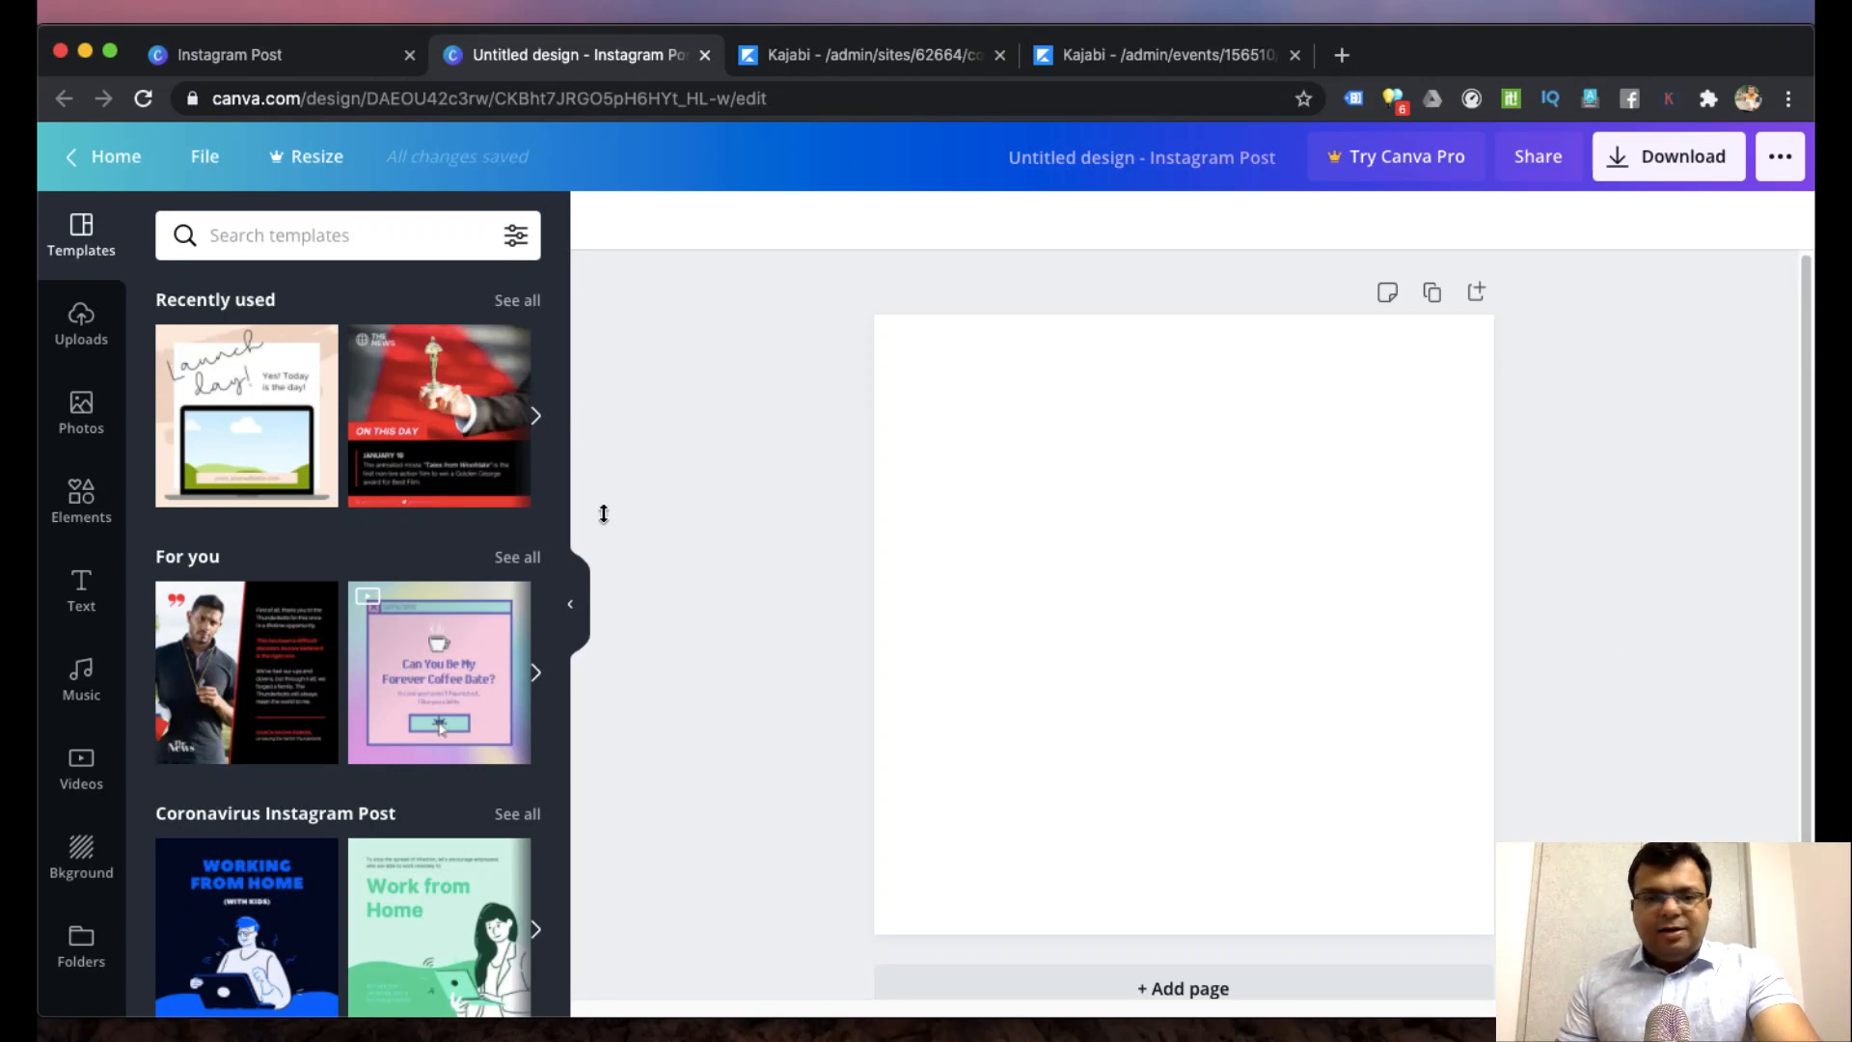
- Open the uploaded images and locate the photo of the man in the striped shirt in front of palm trees
left_click(79, 337)
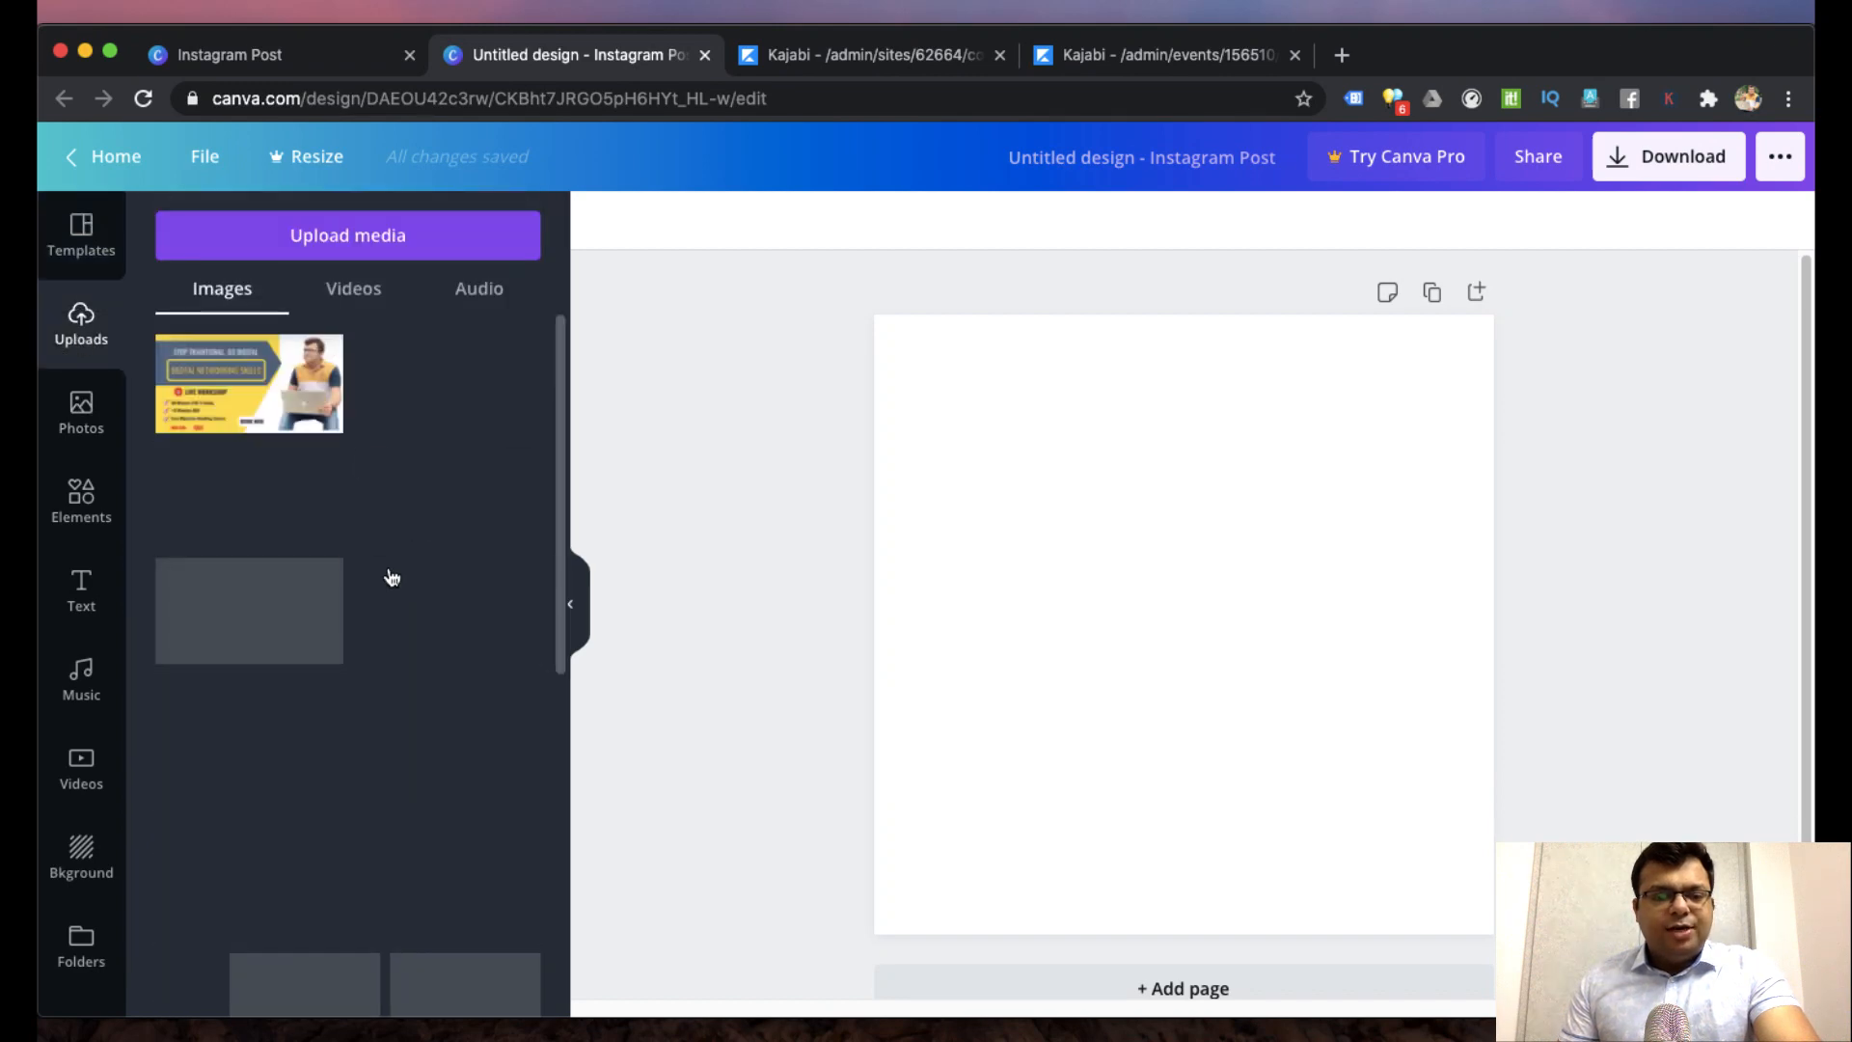
scroll(401, 573, "down", 1)
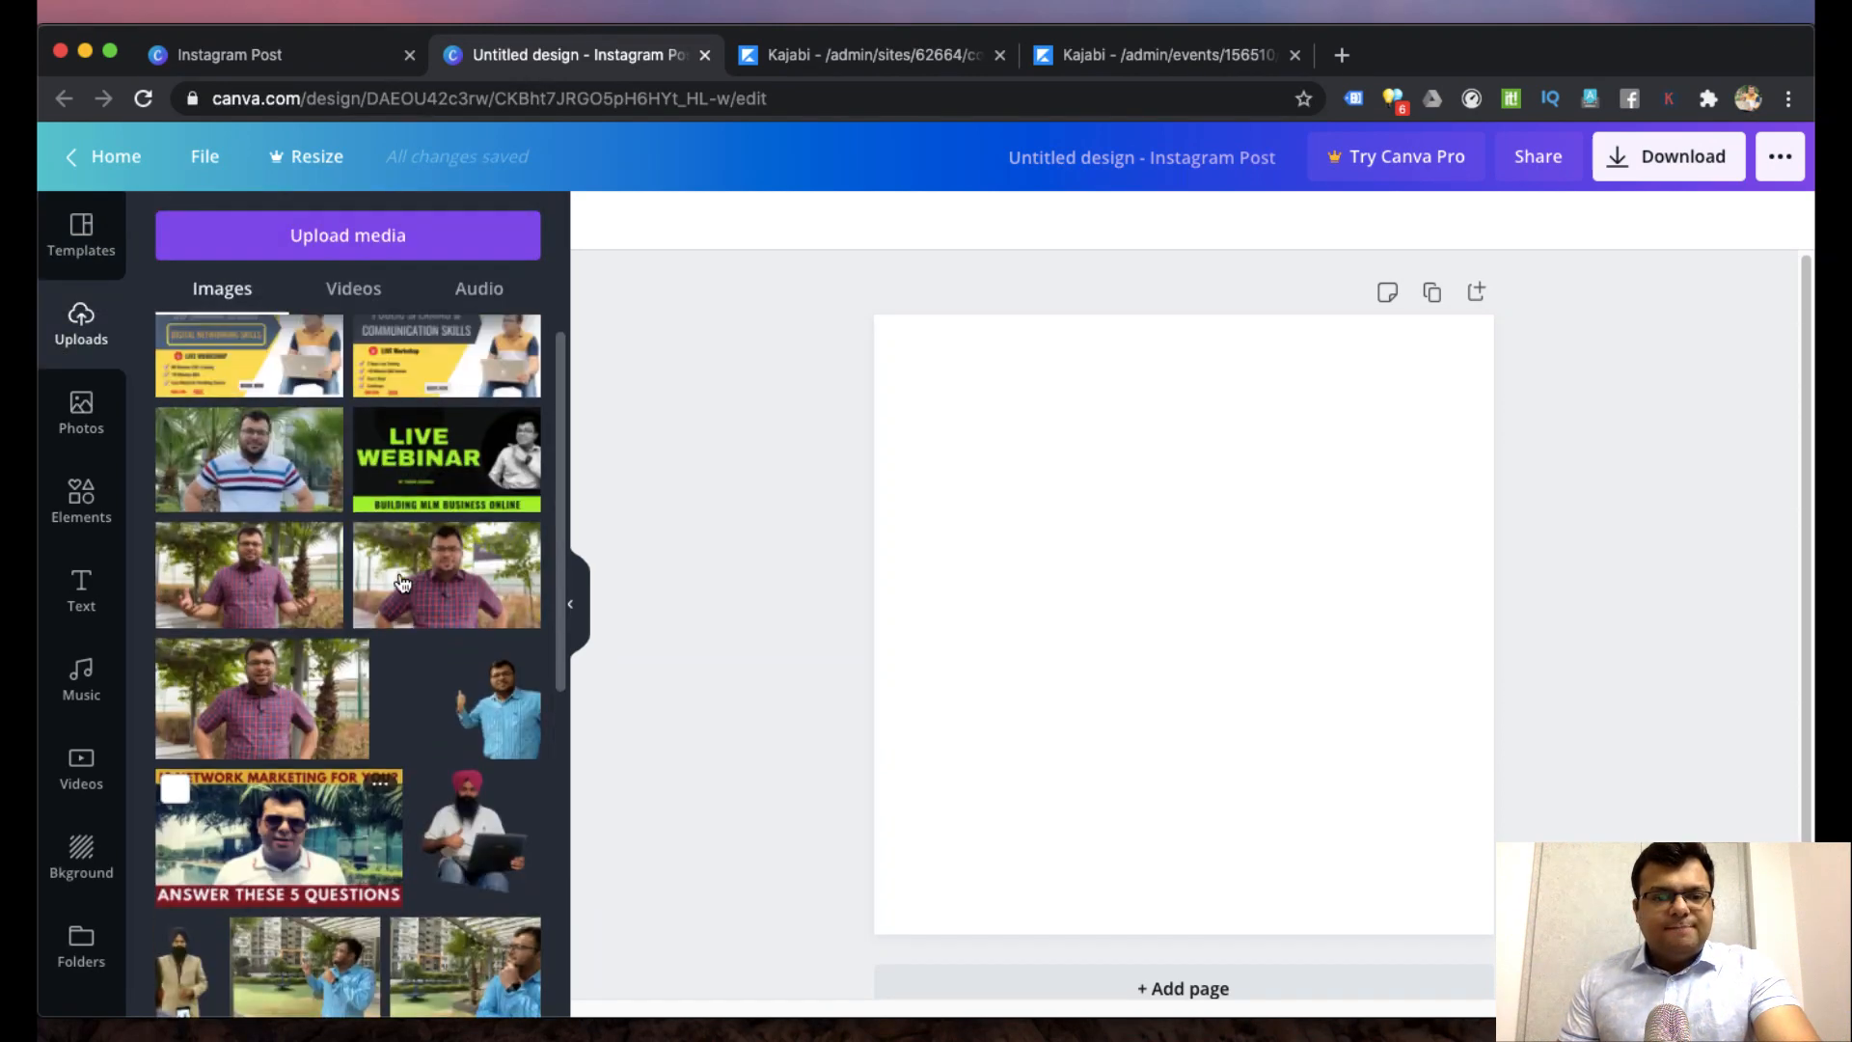
left_click(321, 424)
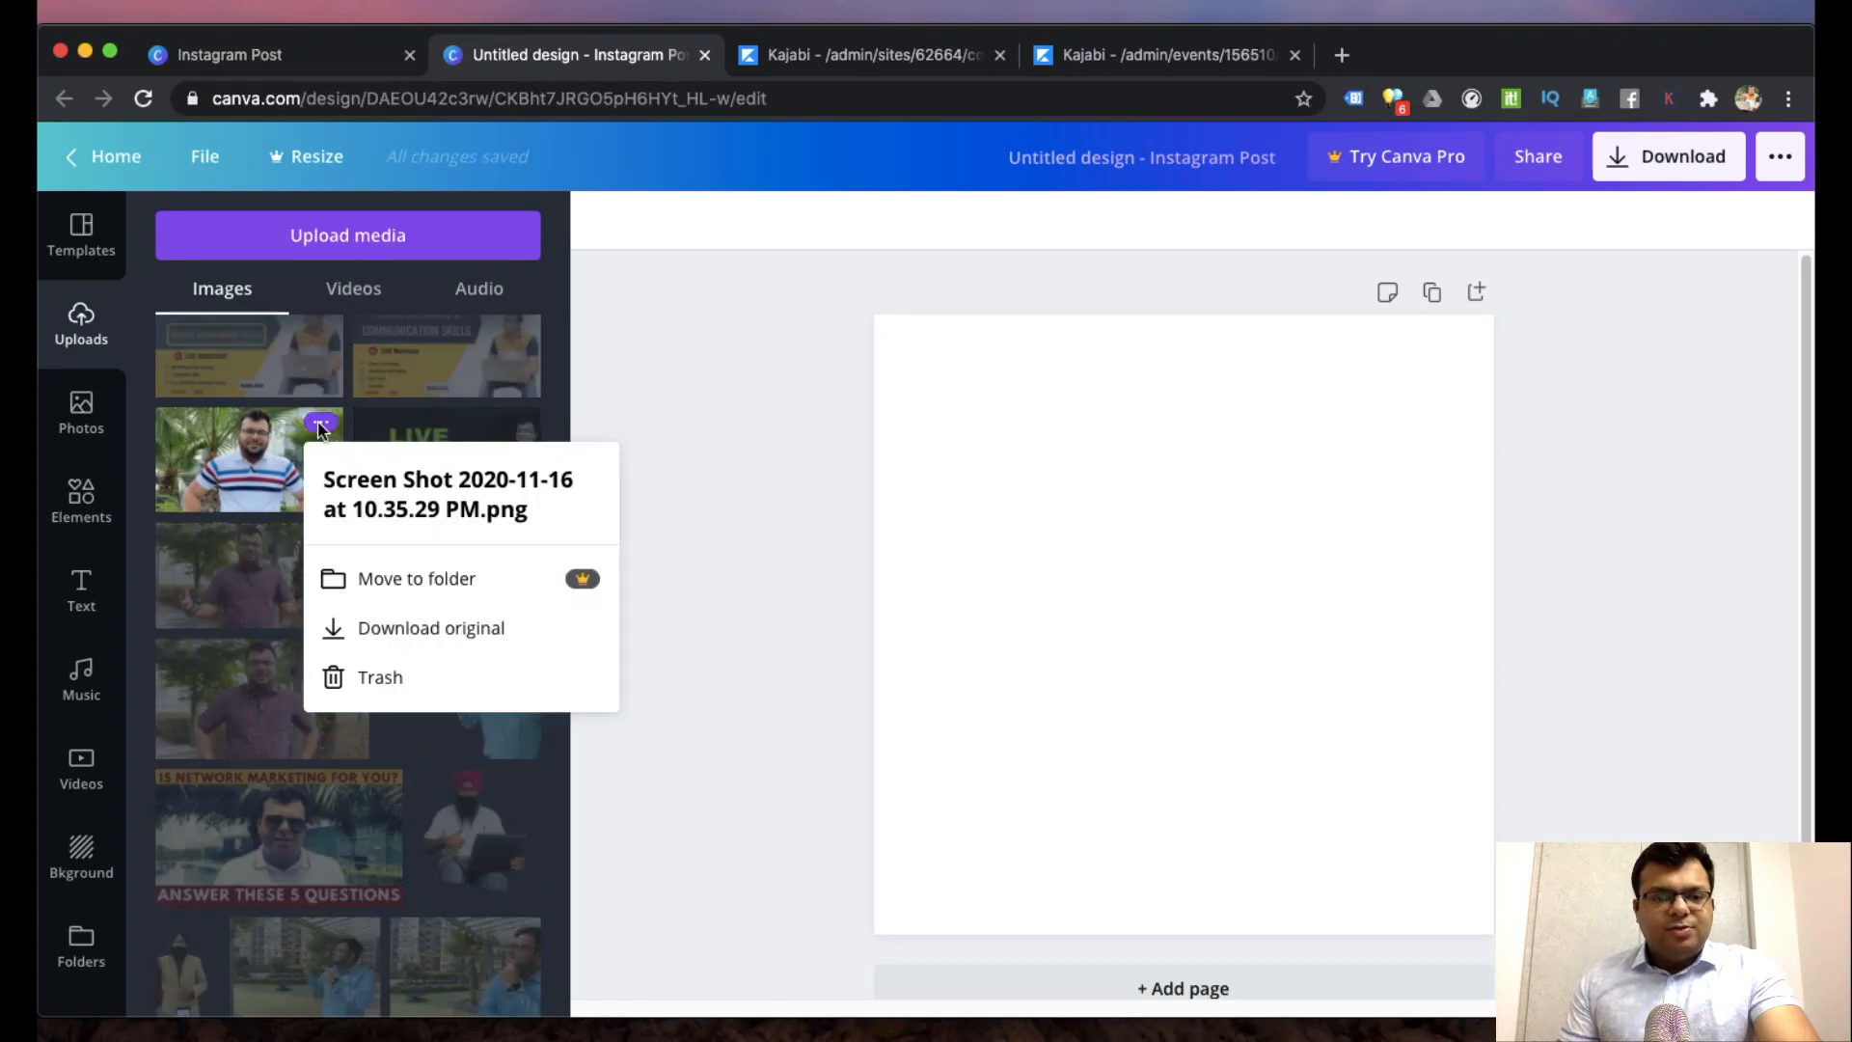
left_click(248, 459)
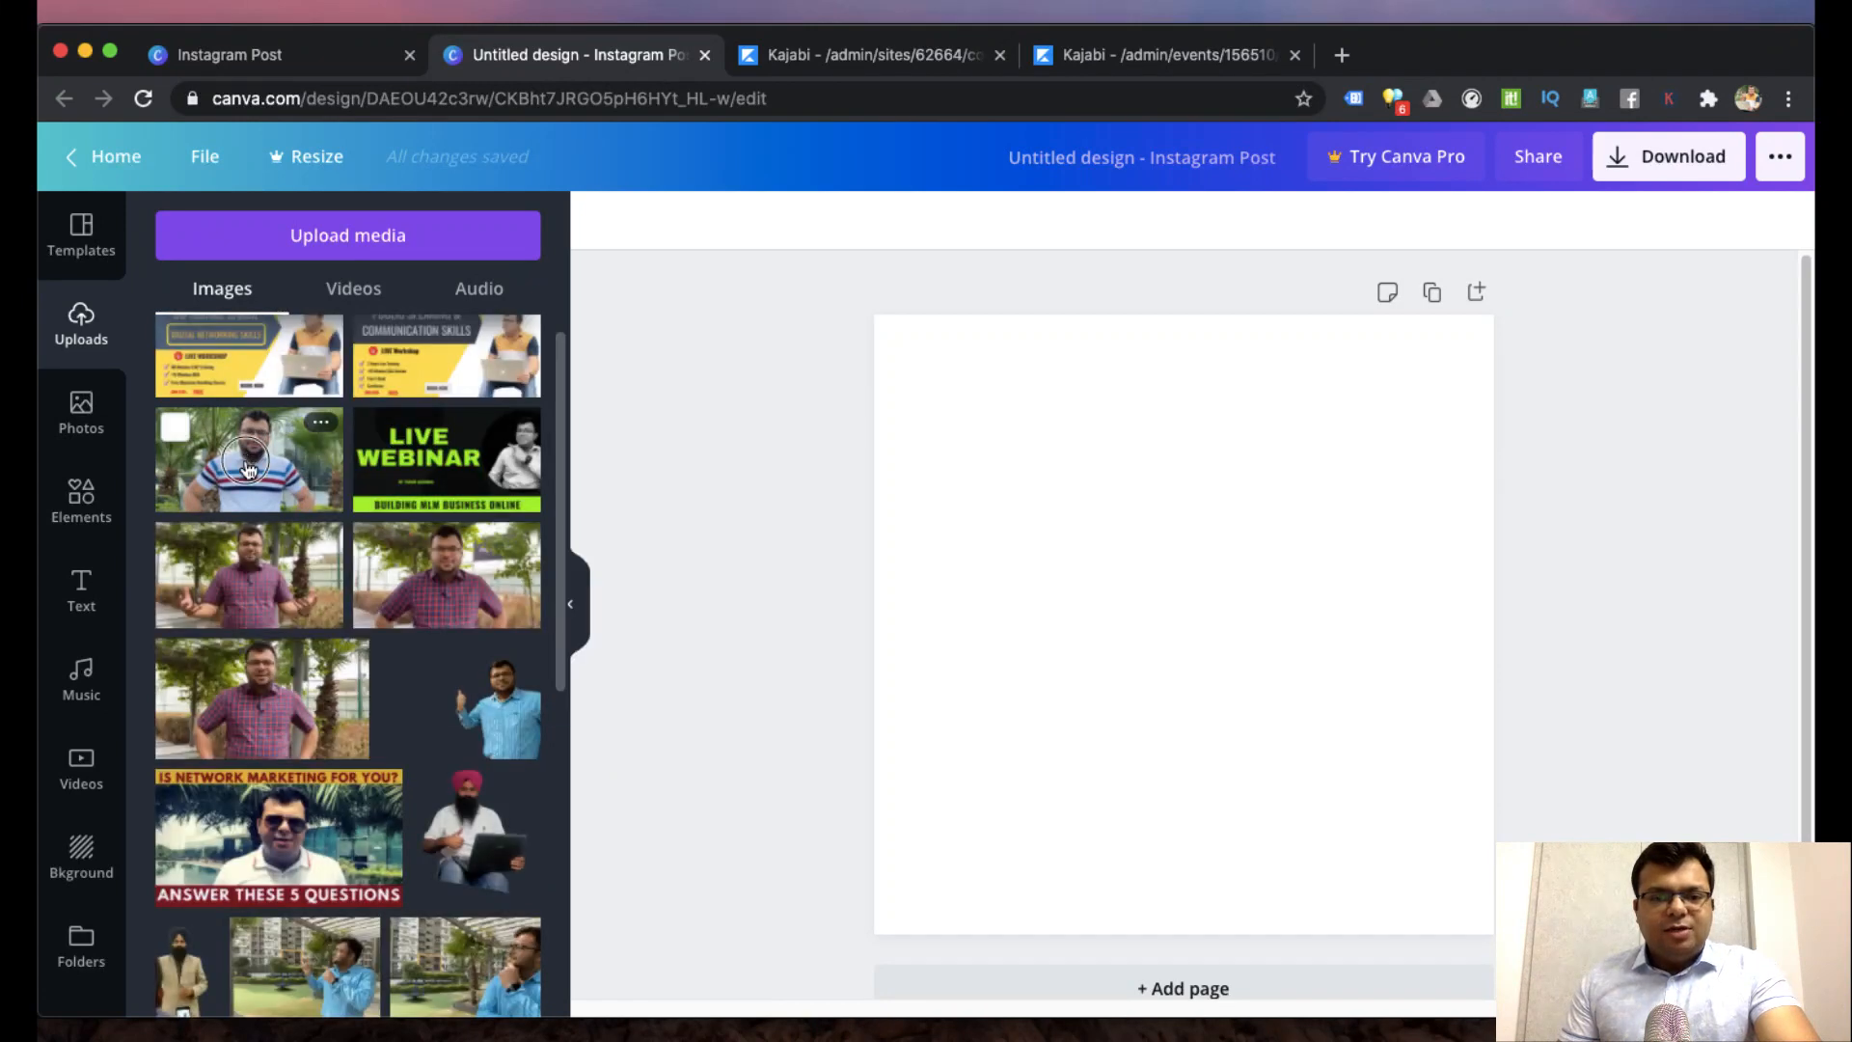
left_click(248, 467)
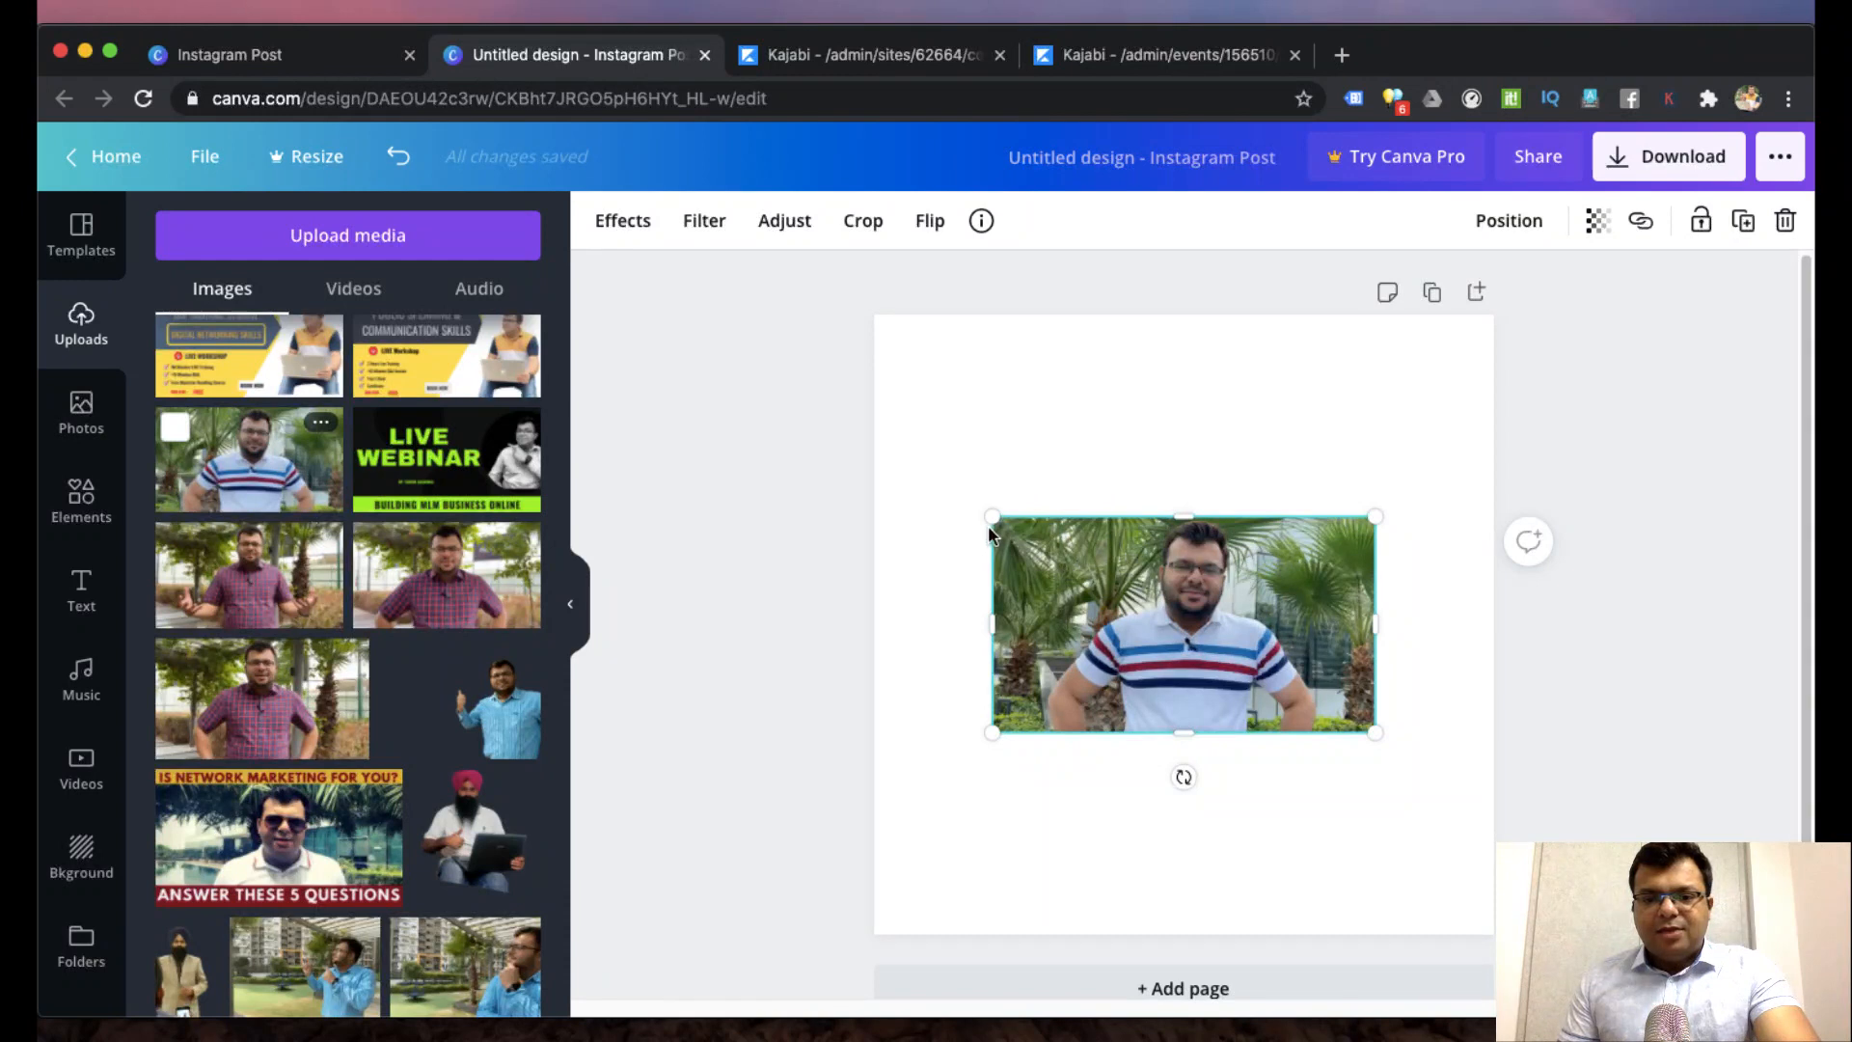
left_click_drag(992, 518, 935, 427)
left_click_drag(1092, 561, 1097, 533)
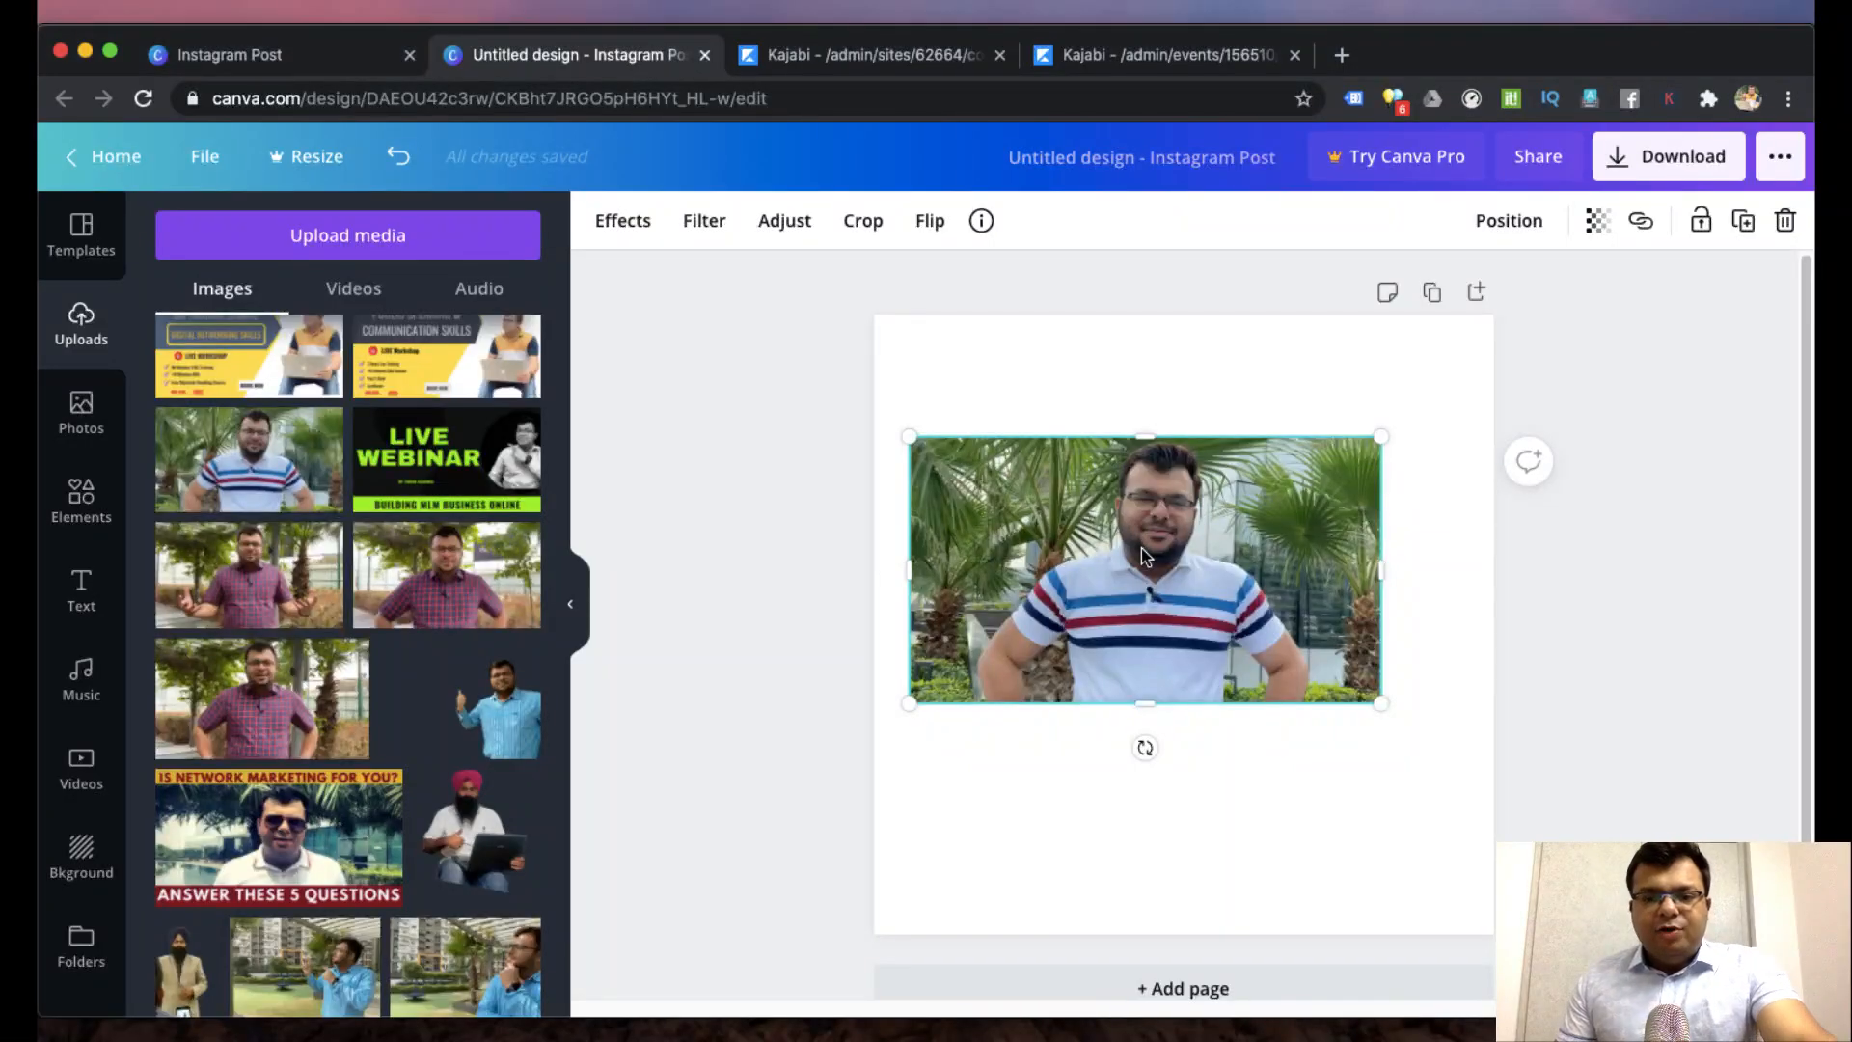
key("Delete")
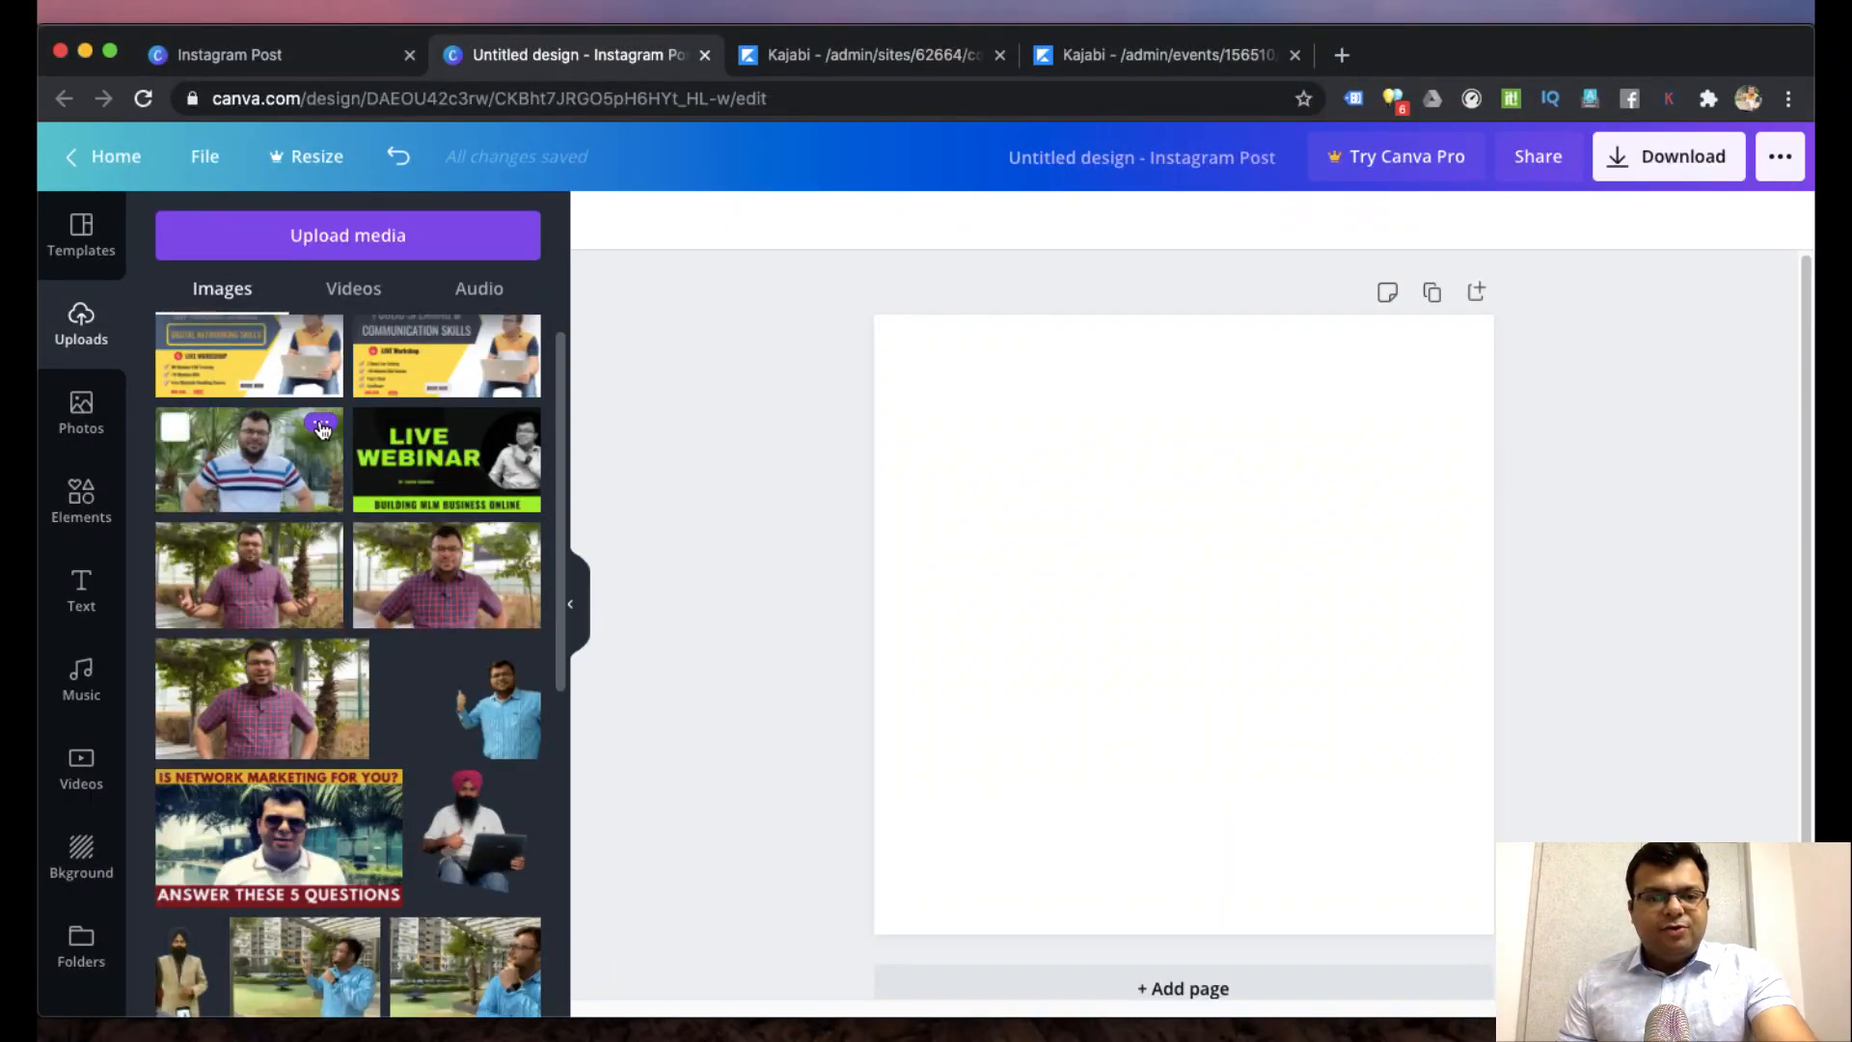
- Download the original file of the uploaded striped-shirt photo, Screen Shot 2020-11-16 at 10.35.29 PM.png
left_click(321, 425)
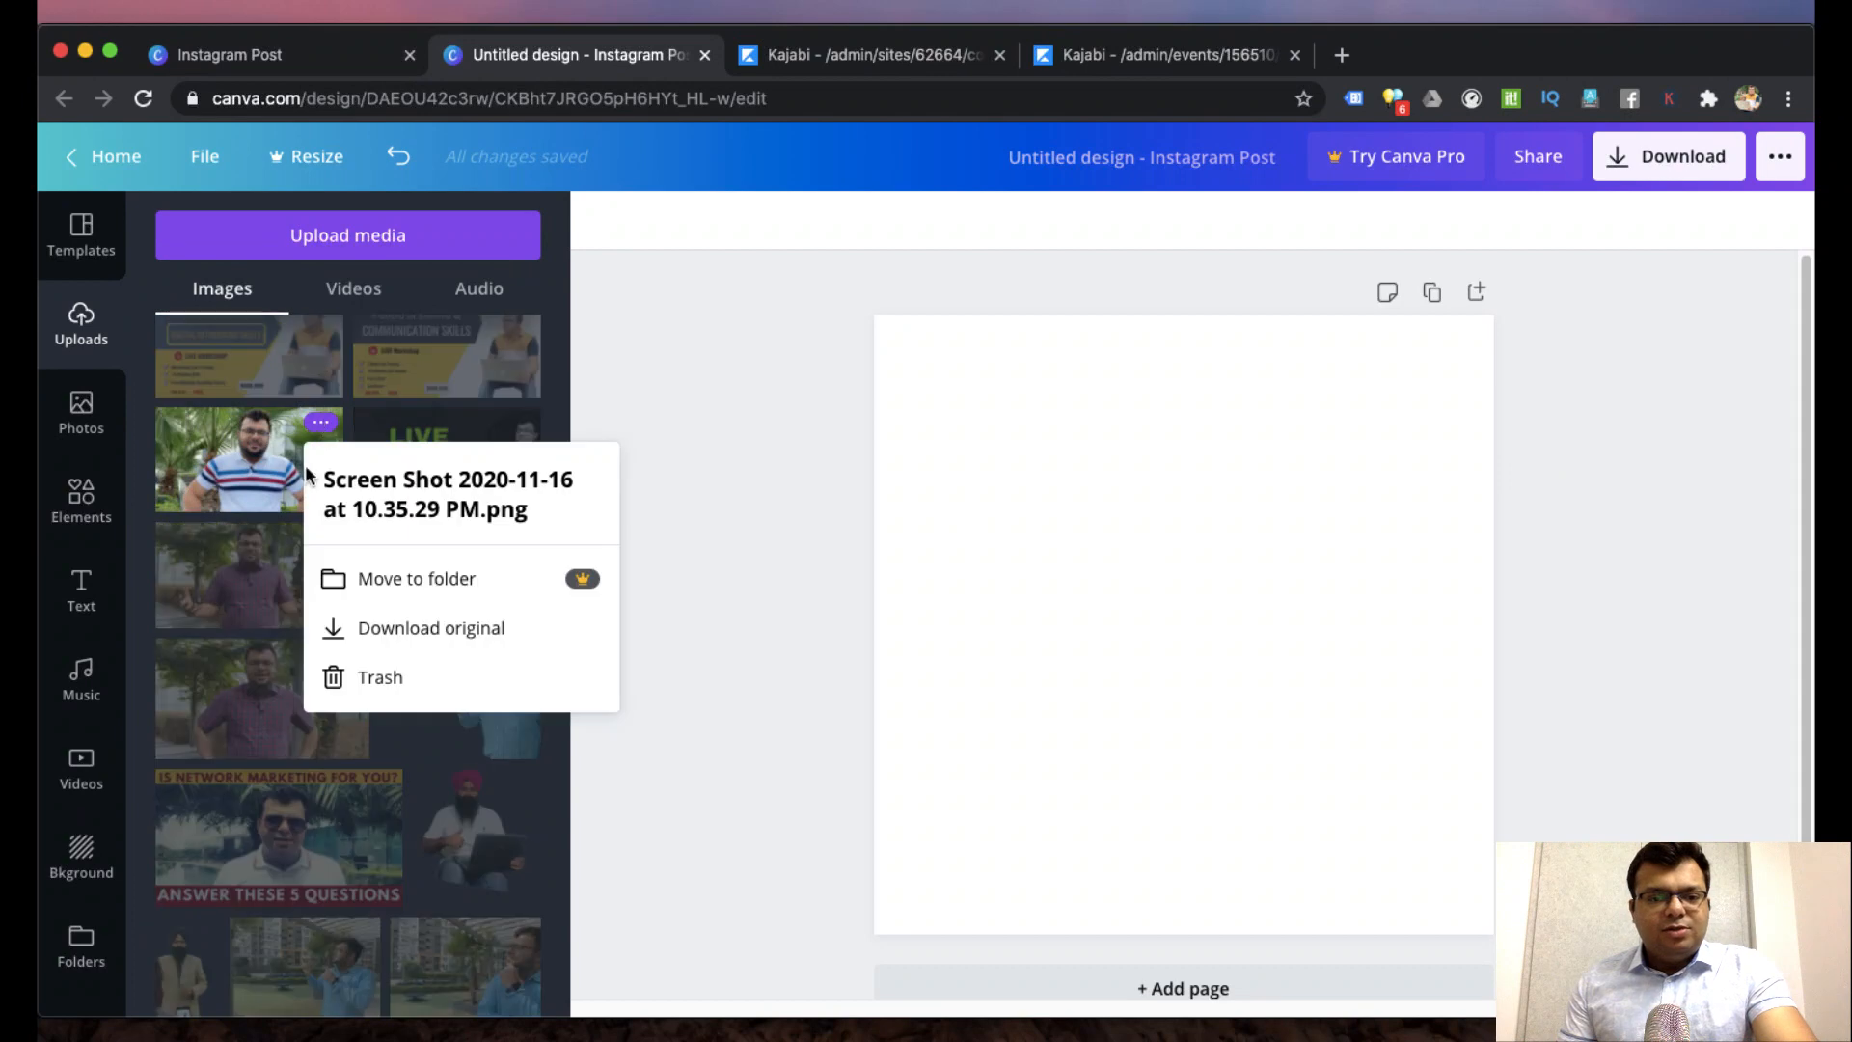
left_click(442, 632)
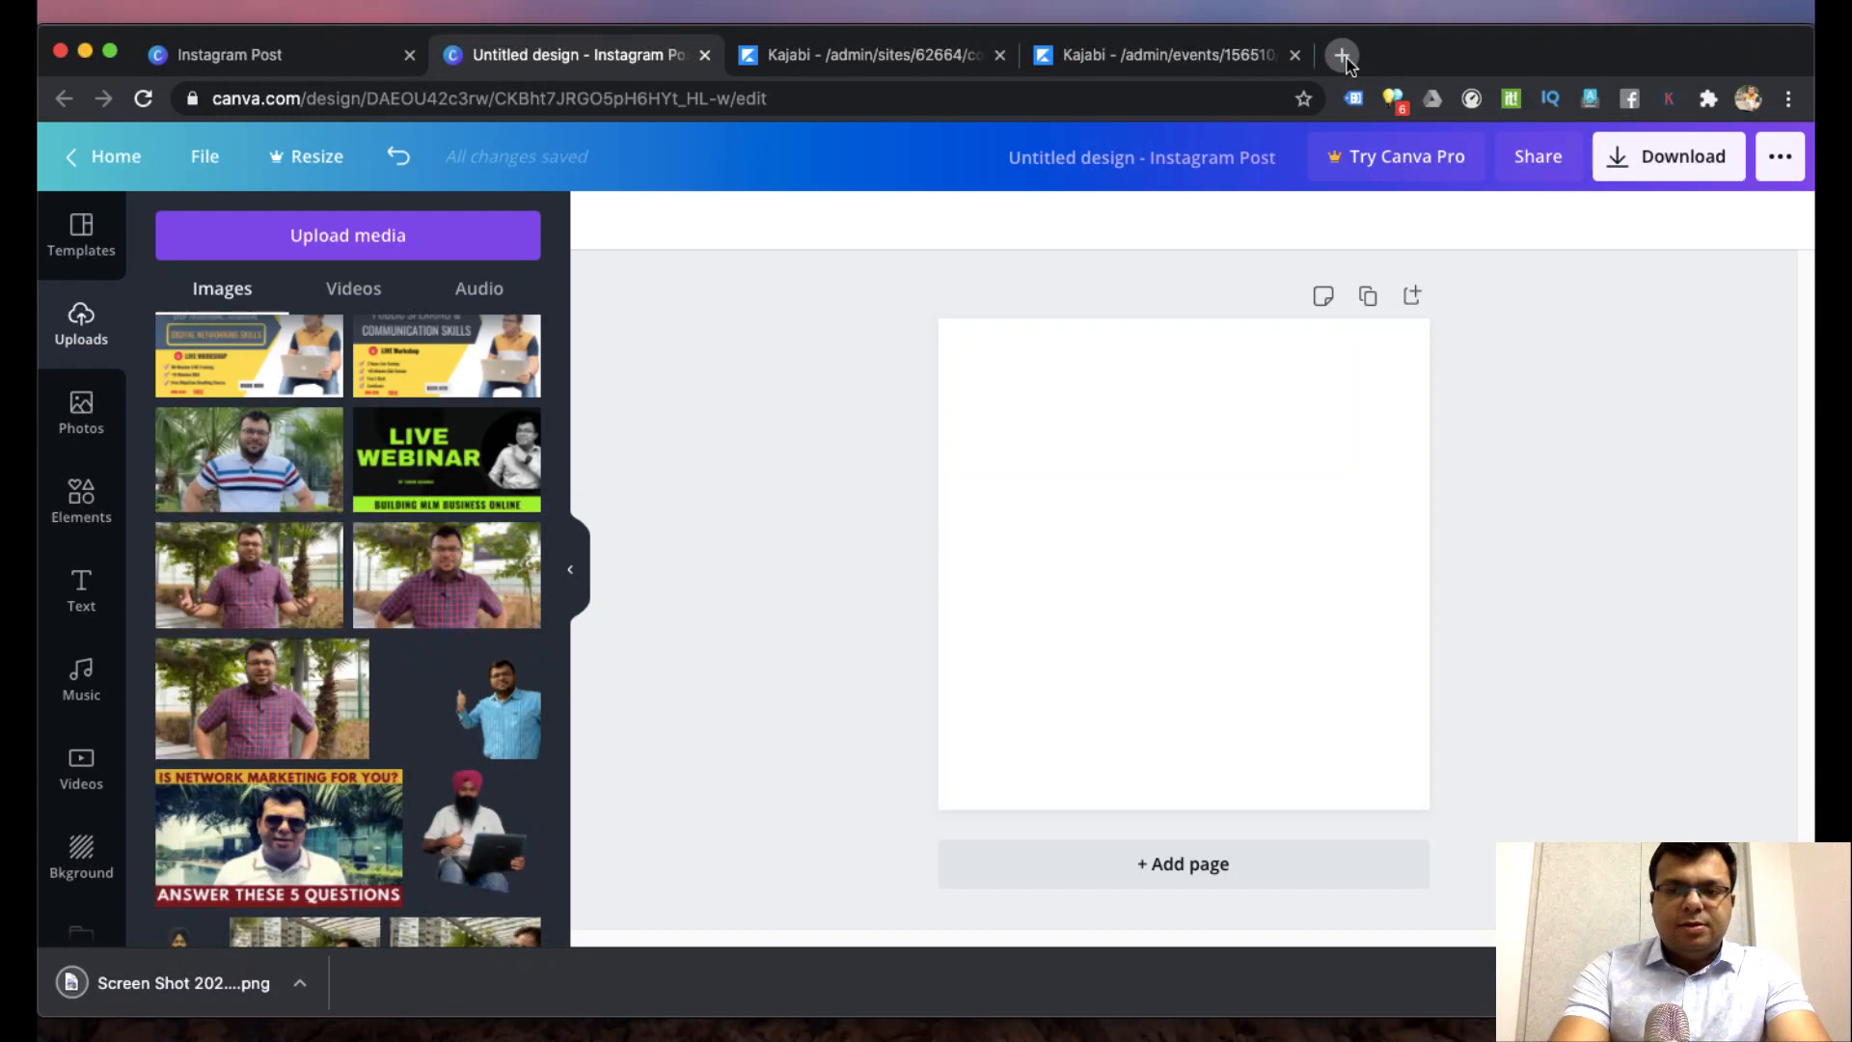
- Switch to remove.bg in a new browser tab, remove the downloaded photo's background and download the preview-size result
left_click(1345, 58)
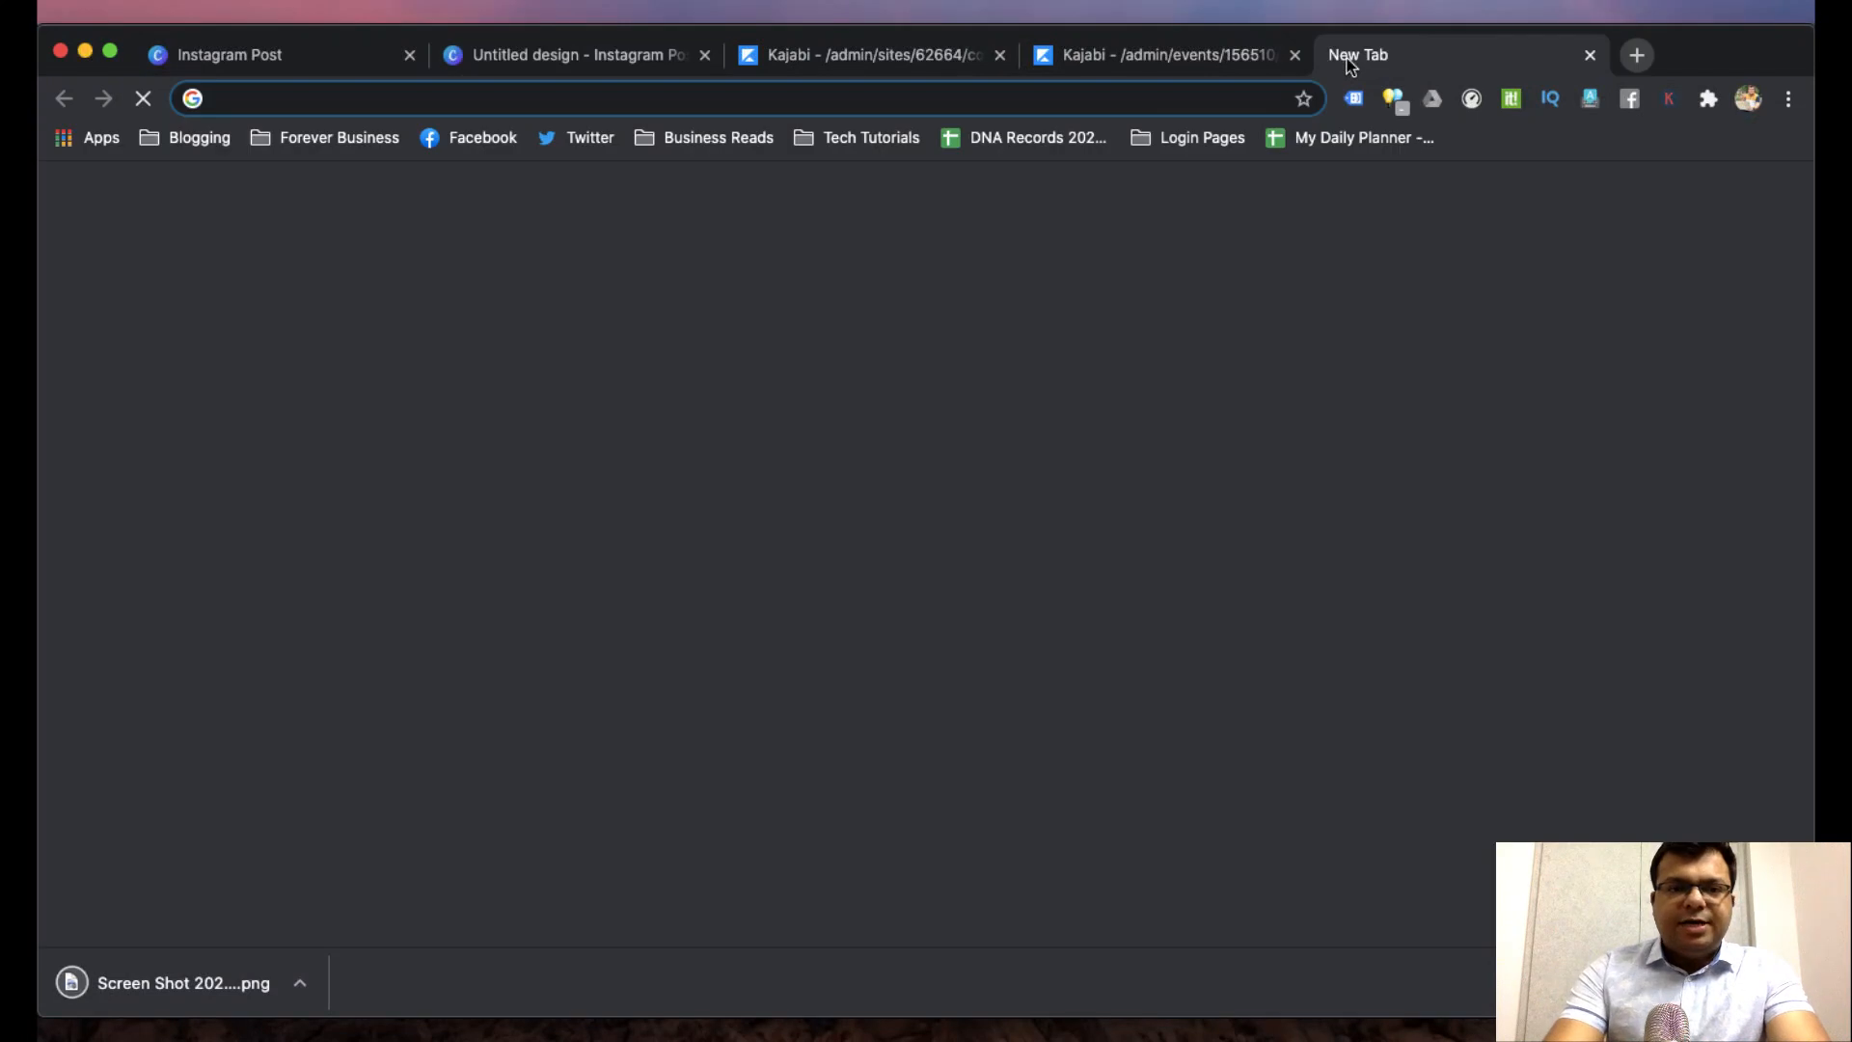
type("remove")
key("Return")
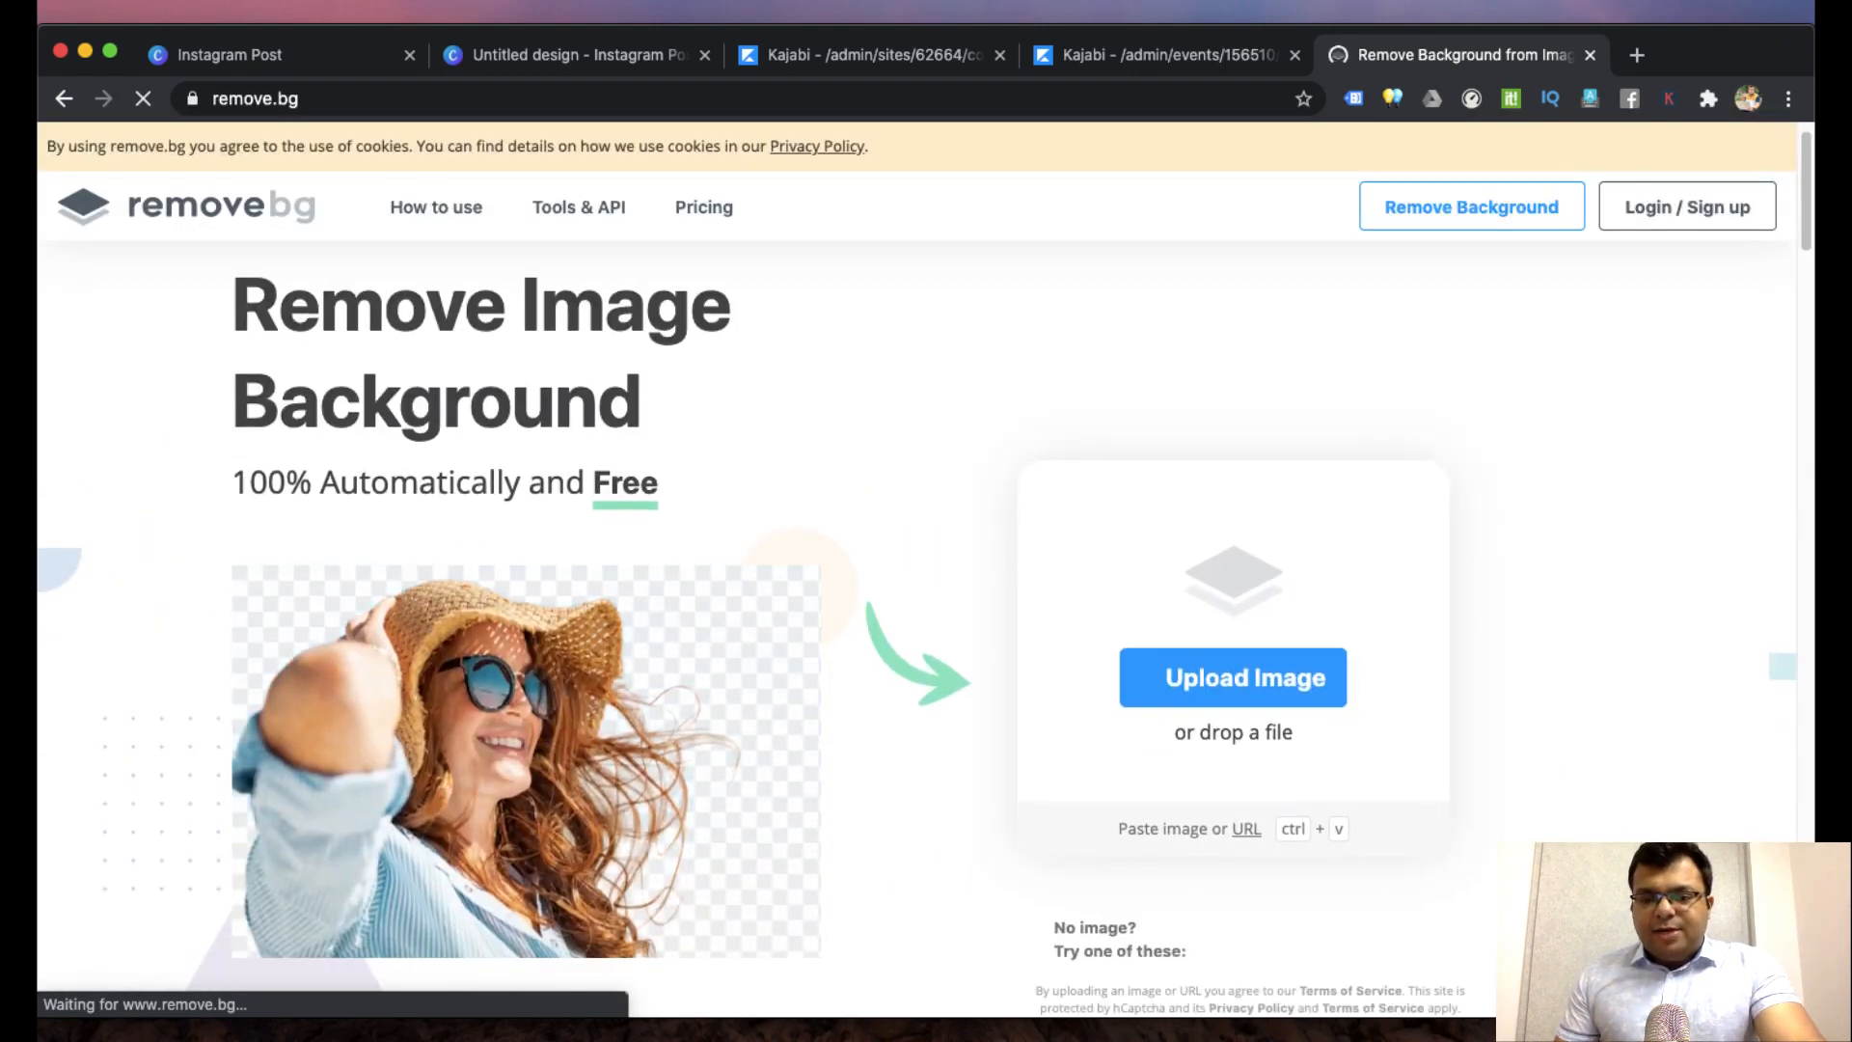
left_click_drag(1033, 446, 1281, 692)
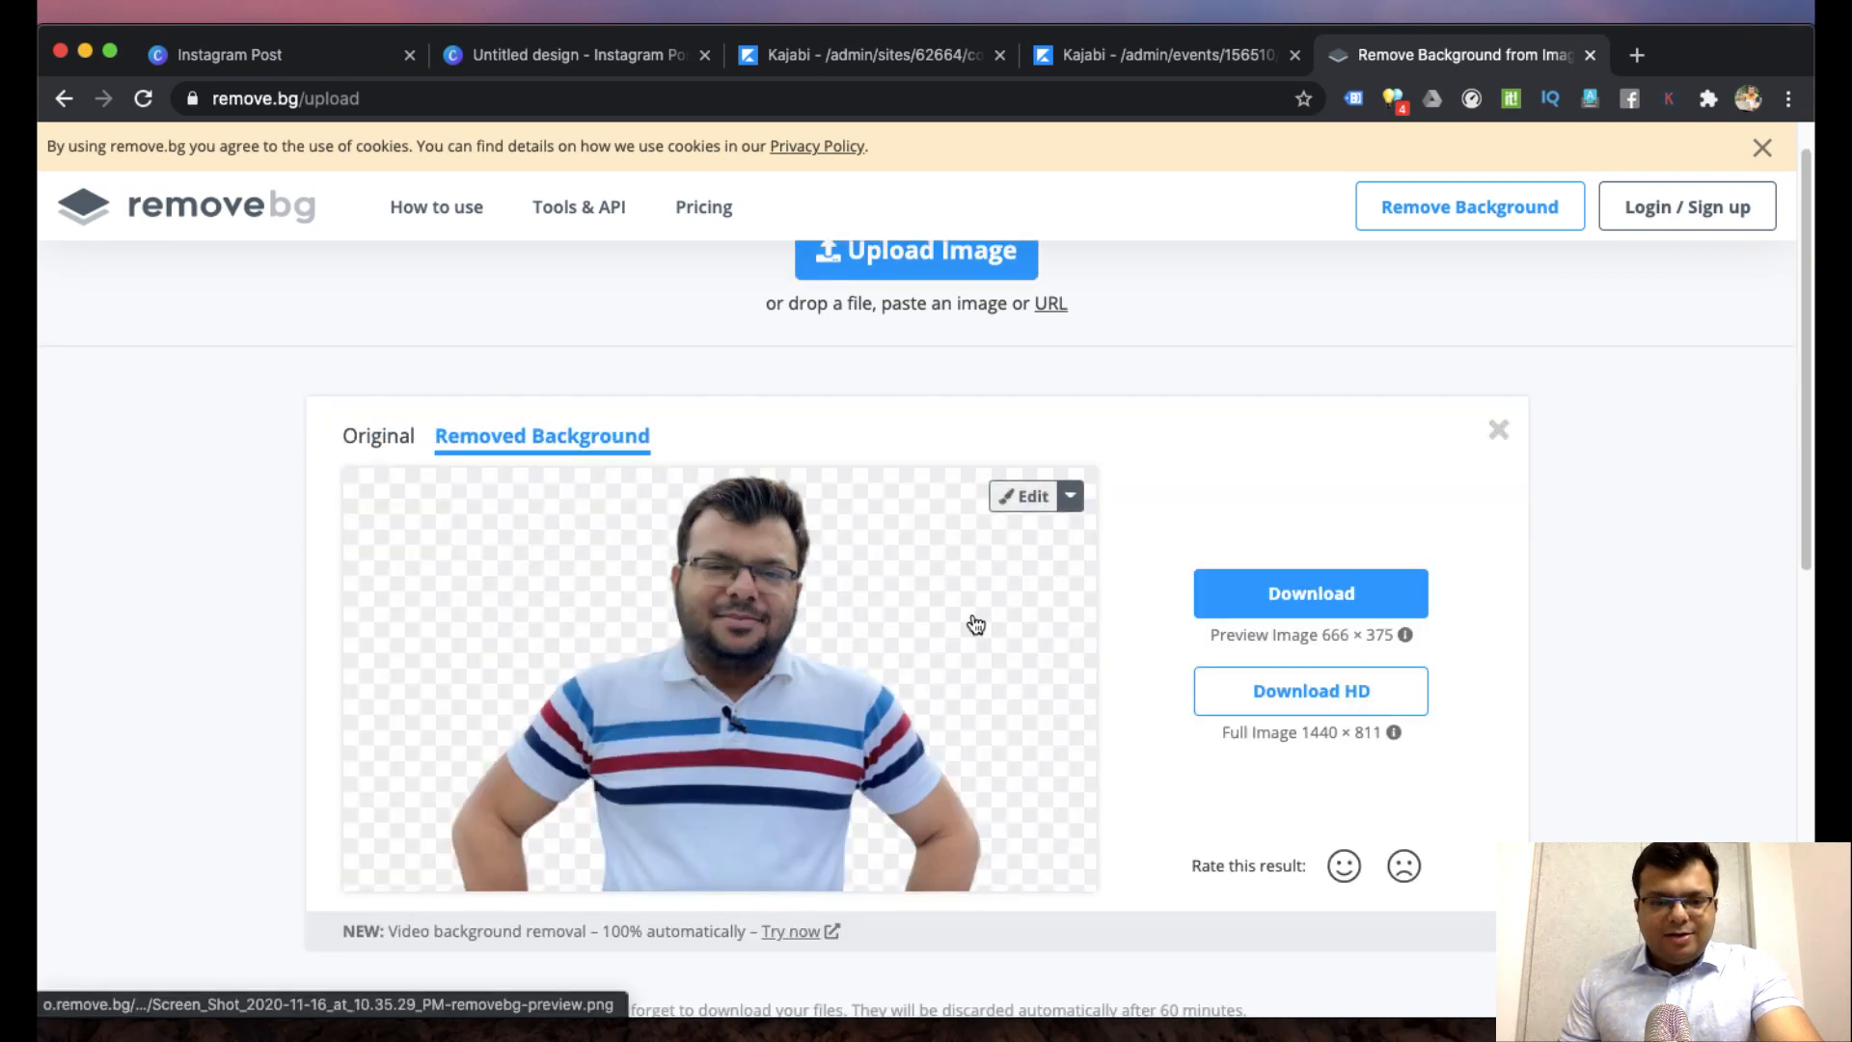
left_click(1352, 598)
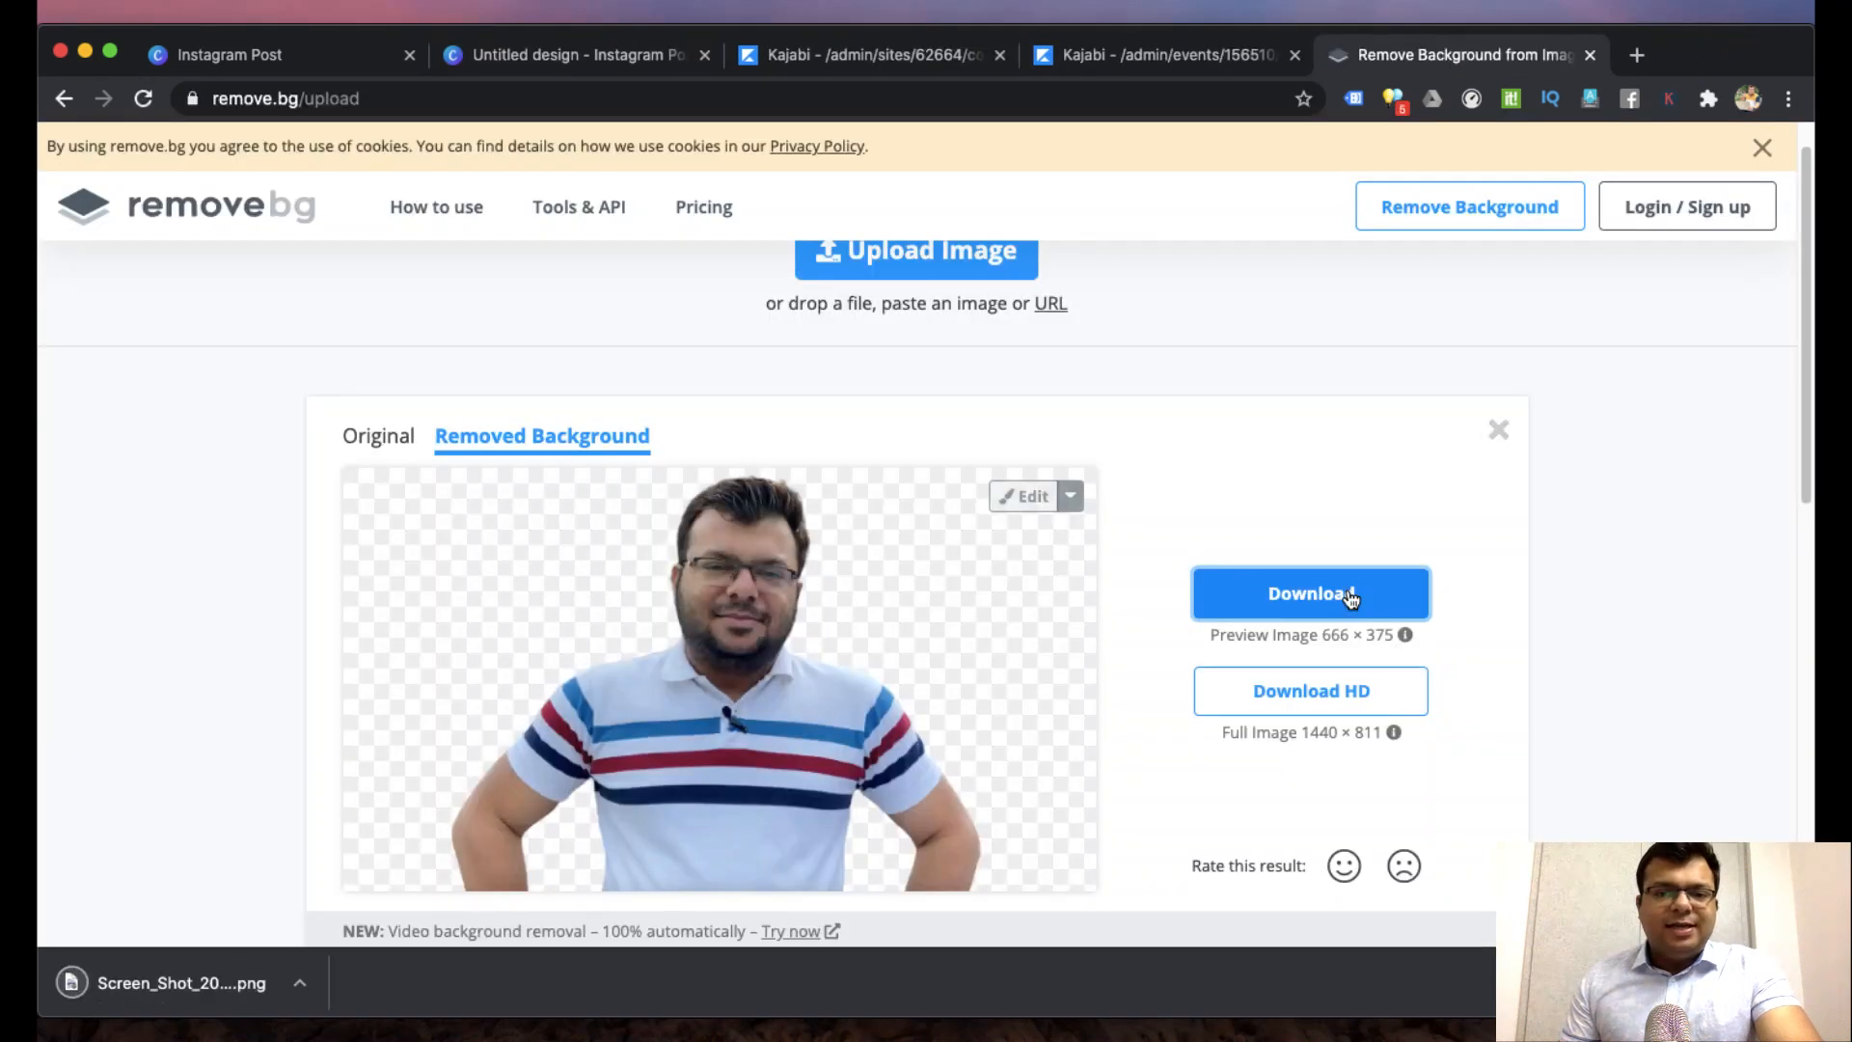
- Return to the Canva Instagram Post design and upload the background-free photo to its images
left_click(302, 54)
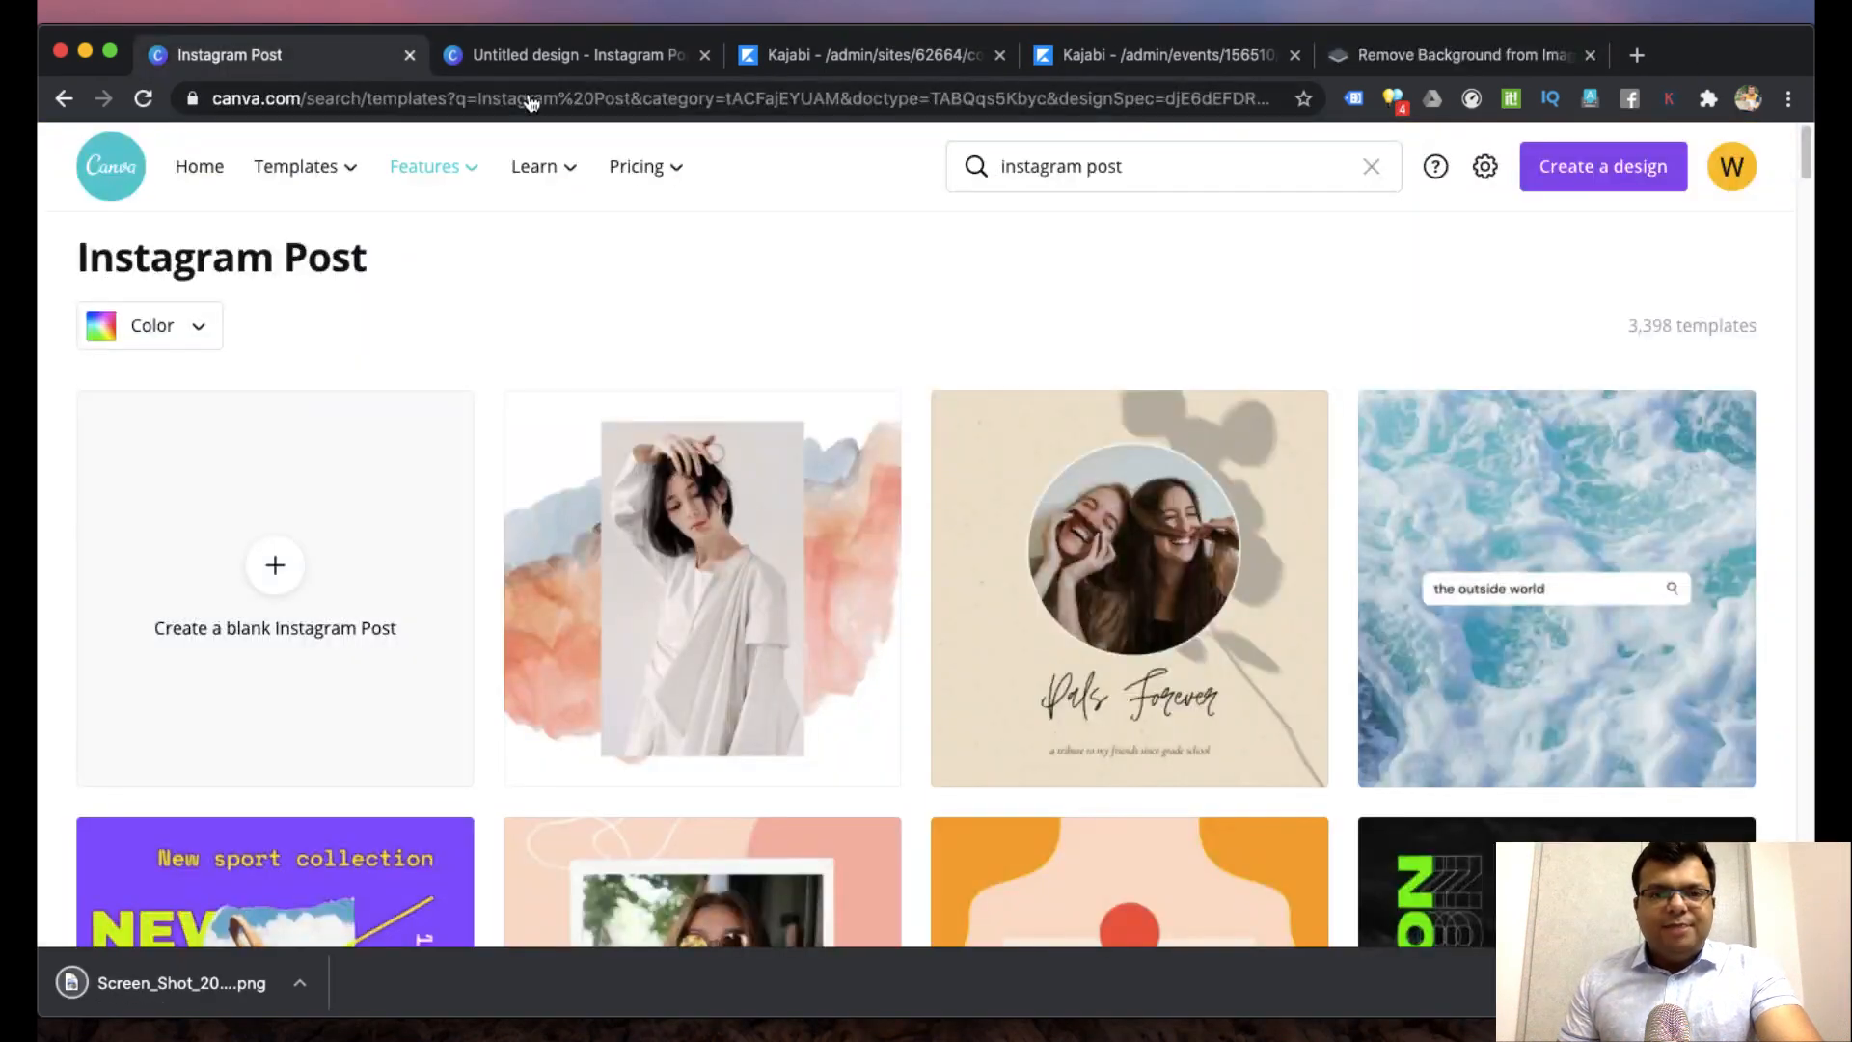
left_click(529, 55)
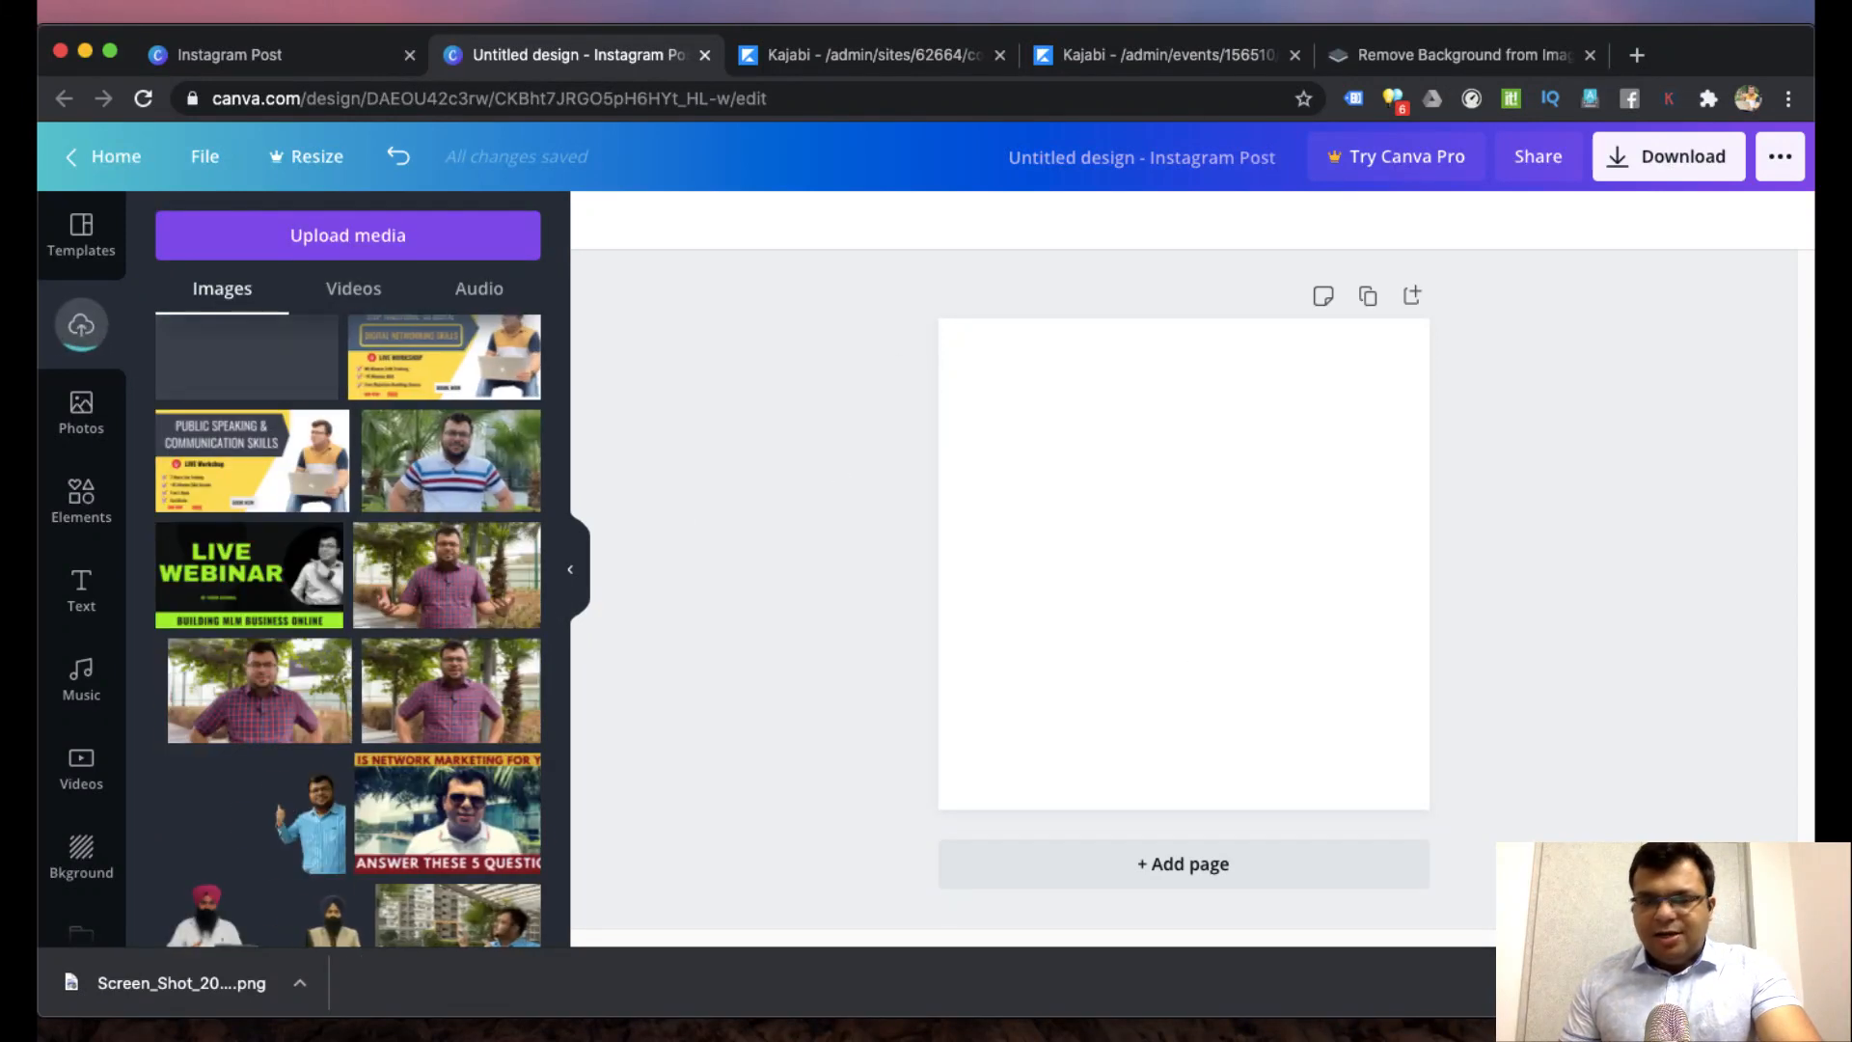
scroll(363, 404, "up", 1)
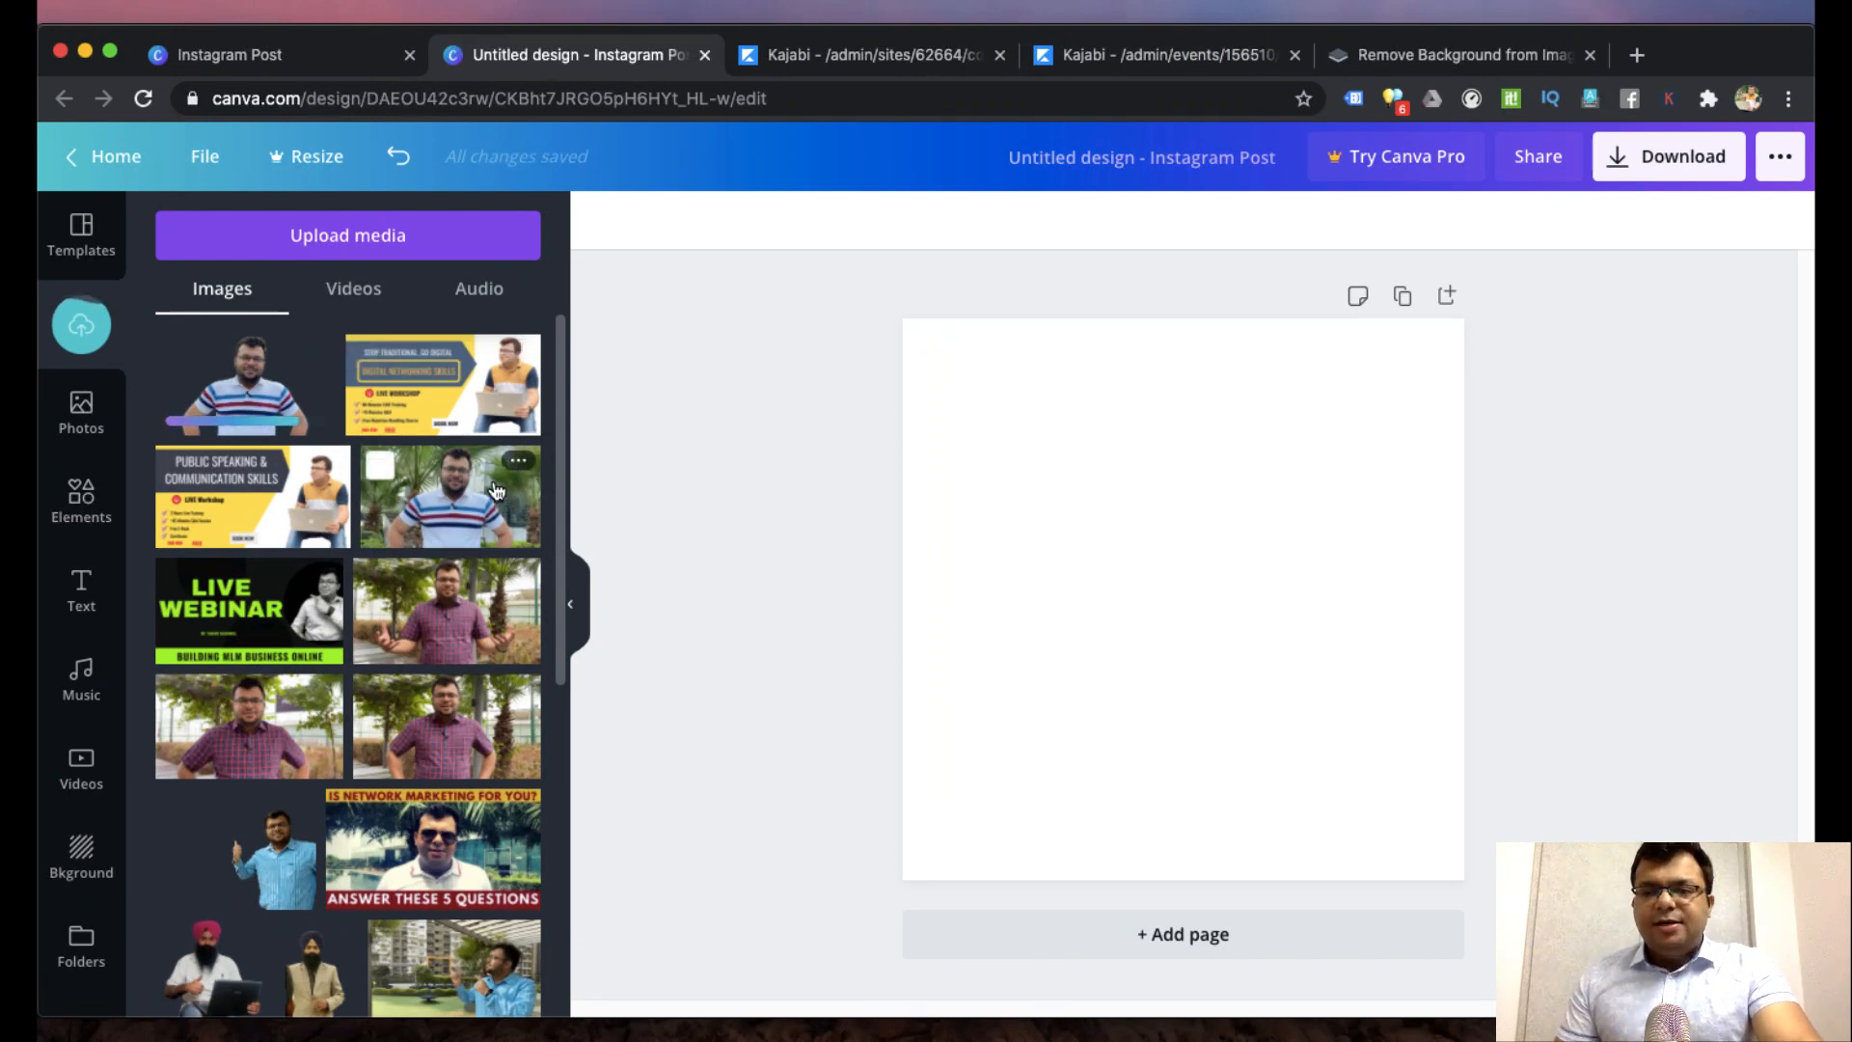
mouse_move(290, 405)
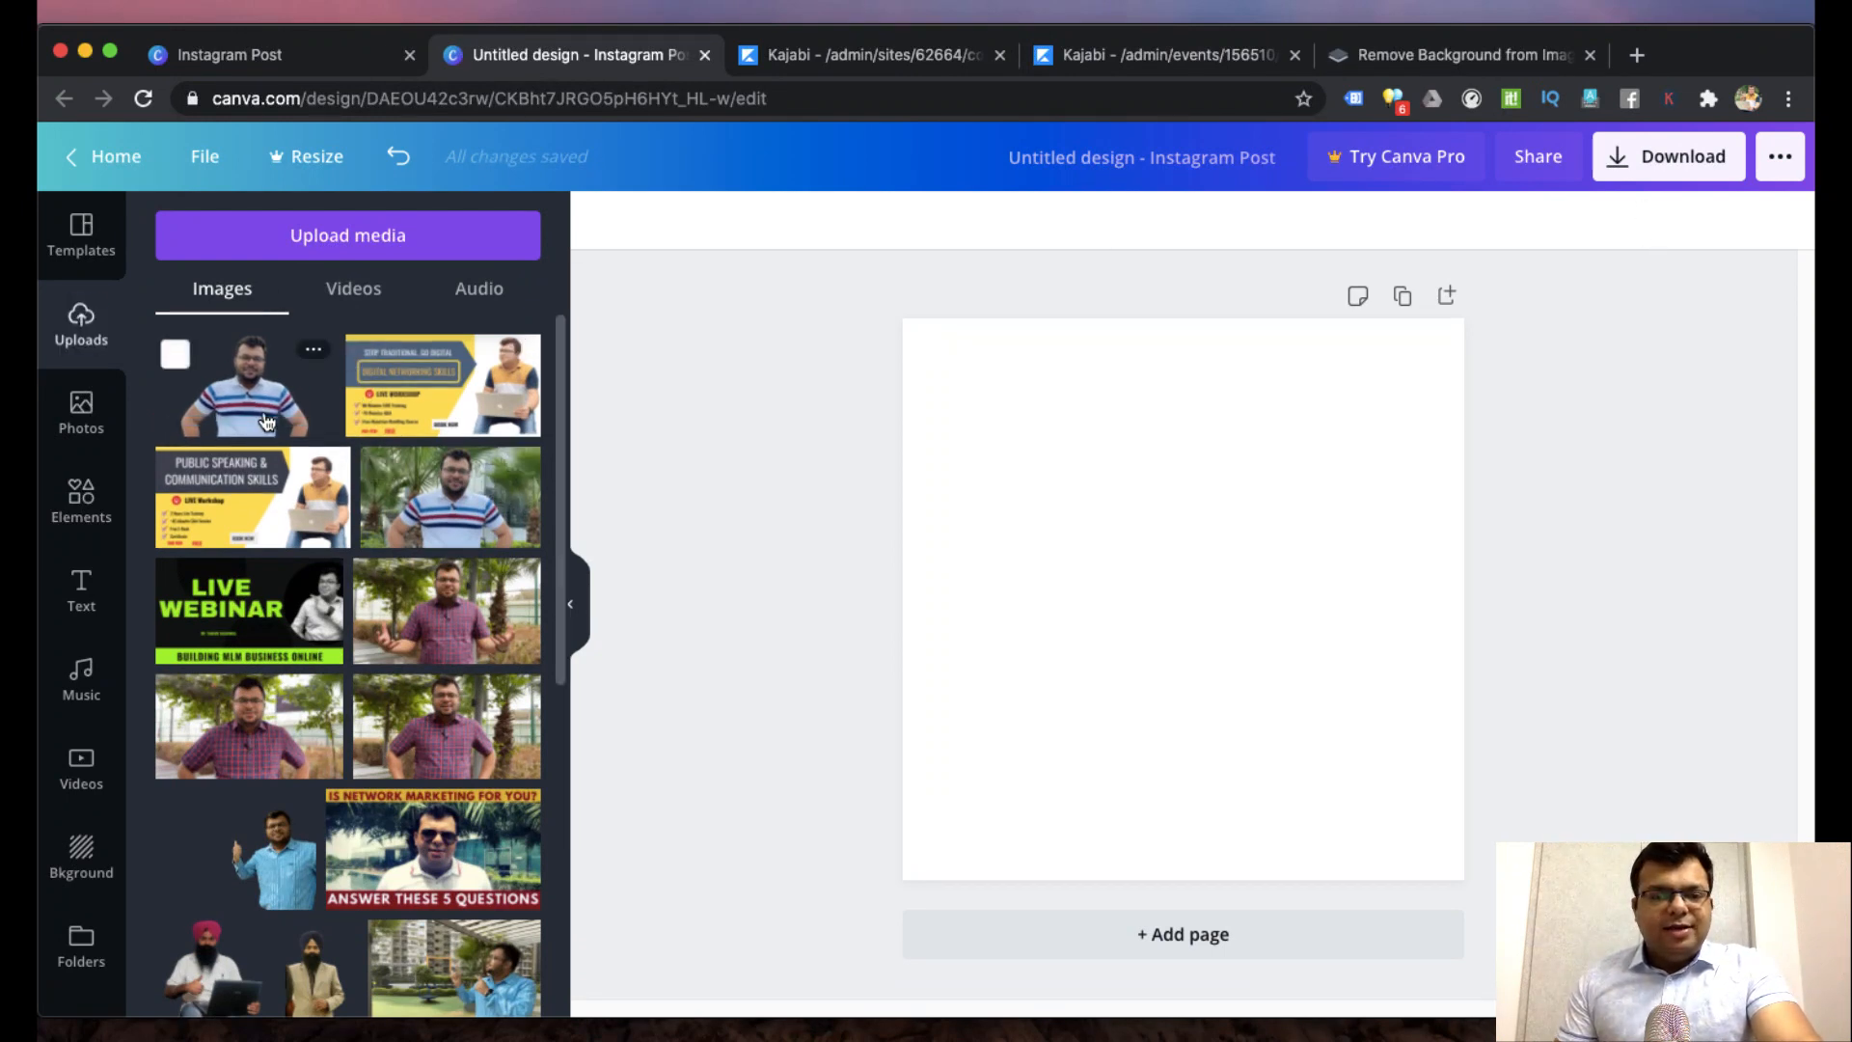
- Place the background-free striped-shirt photo on the page, enlarge it and shift it partly past the page's right edge
left_click(281, 397)
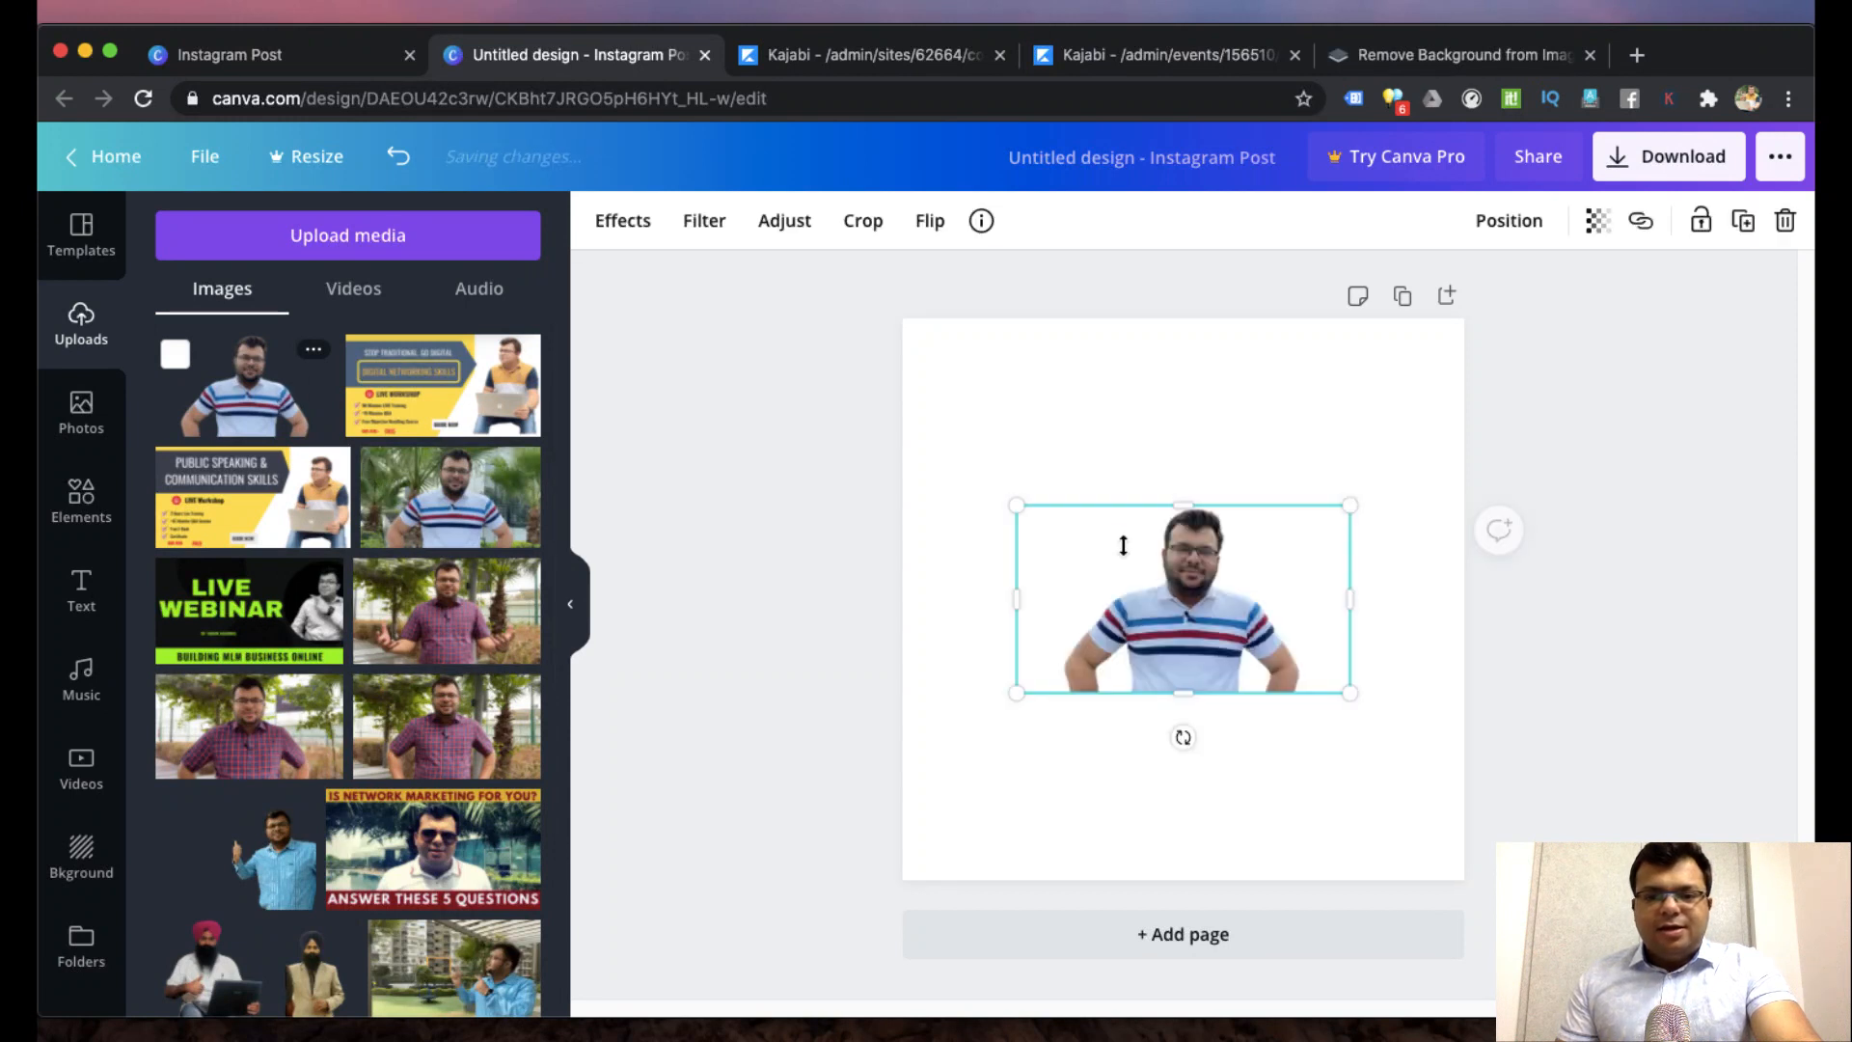
left_click_drag(1241, 512, 1287, 425)
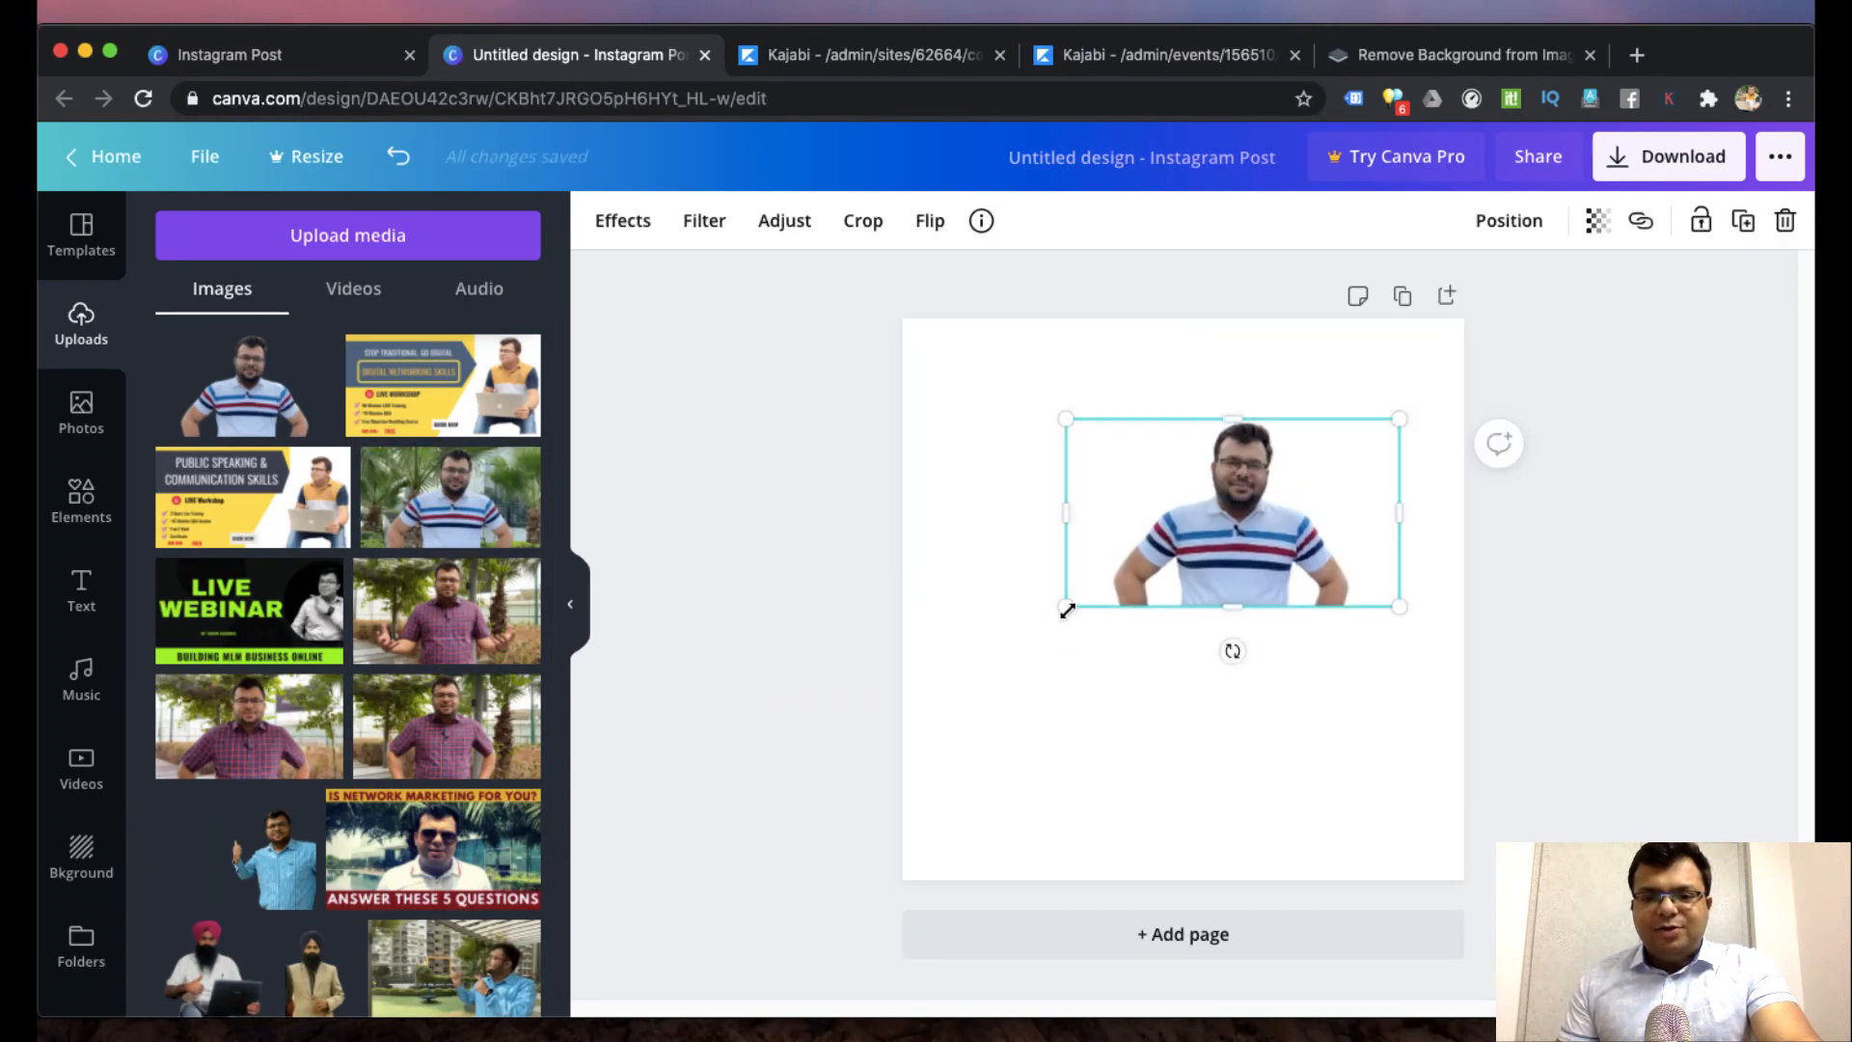
left_click_drag(972, 712, 901, 773)
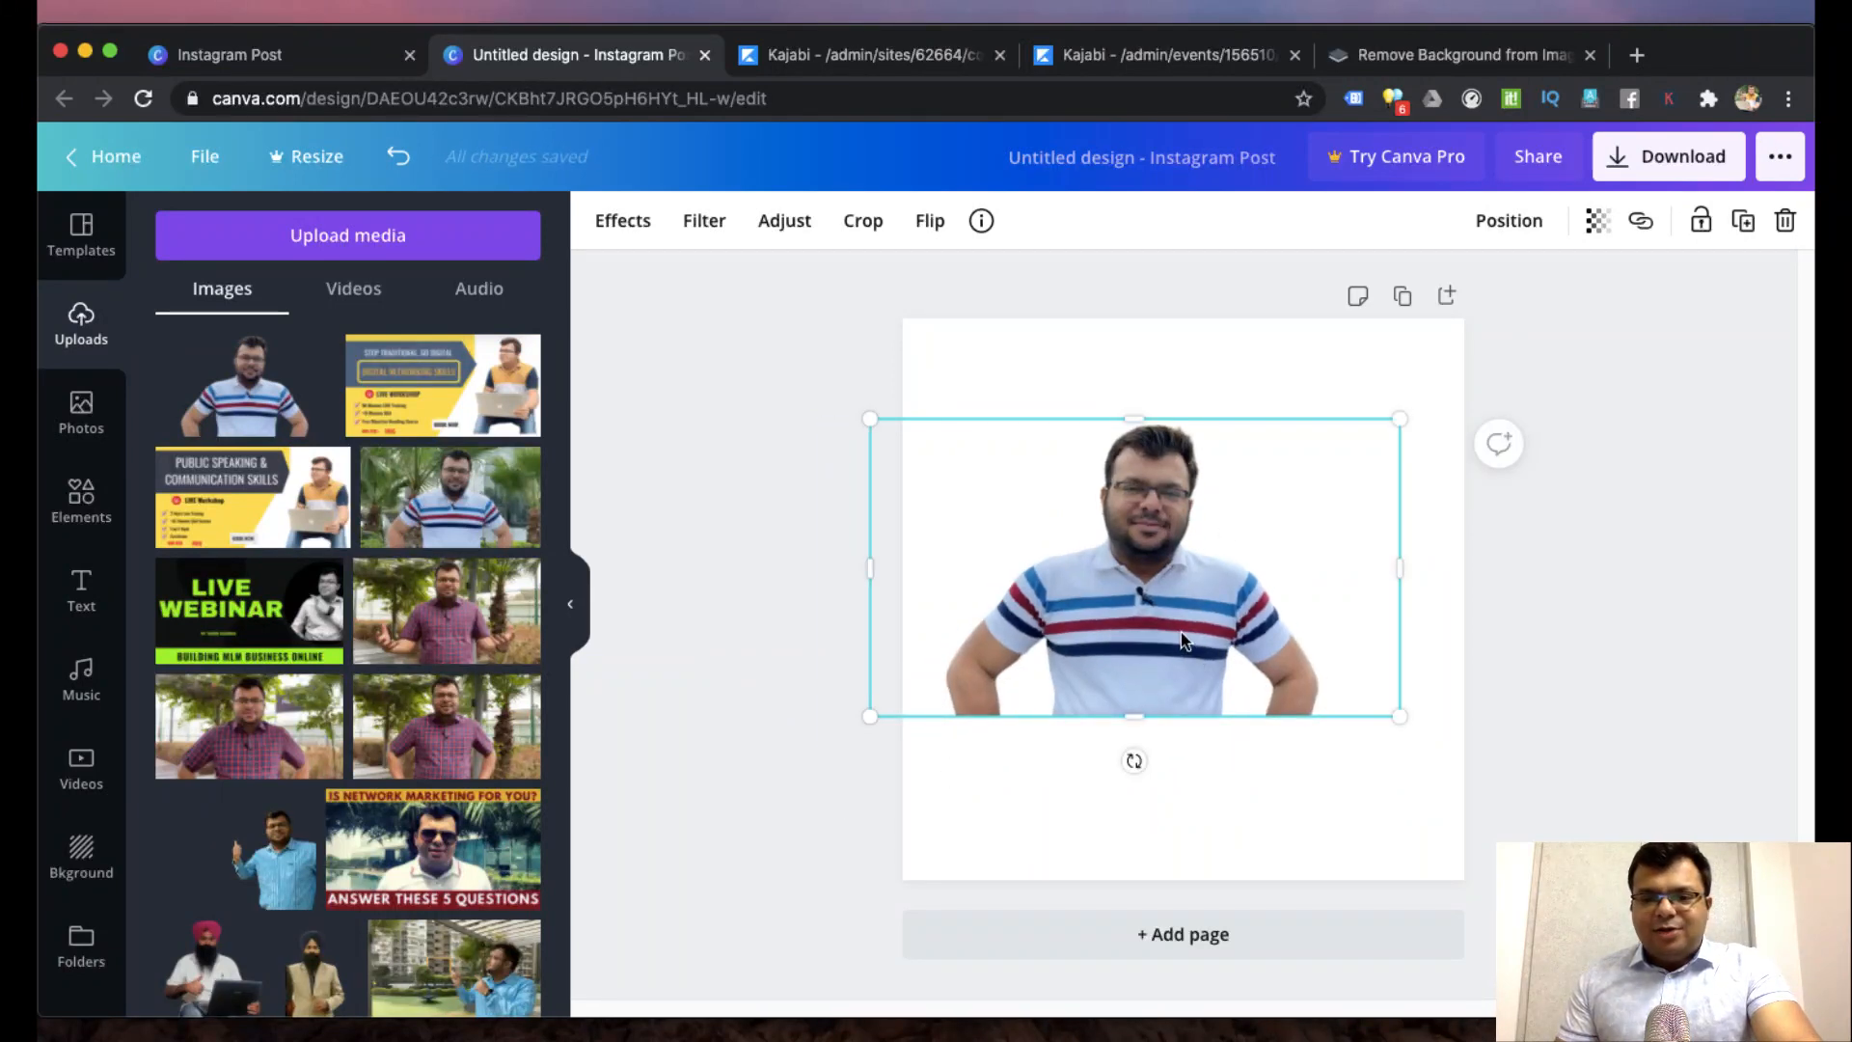
left_click_drag(1184, 638, 1383, 641)
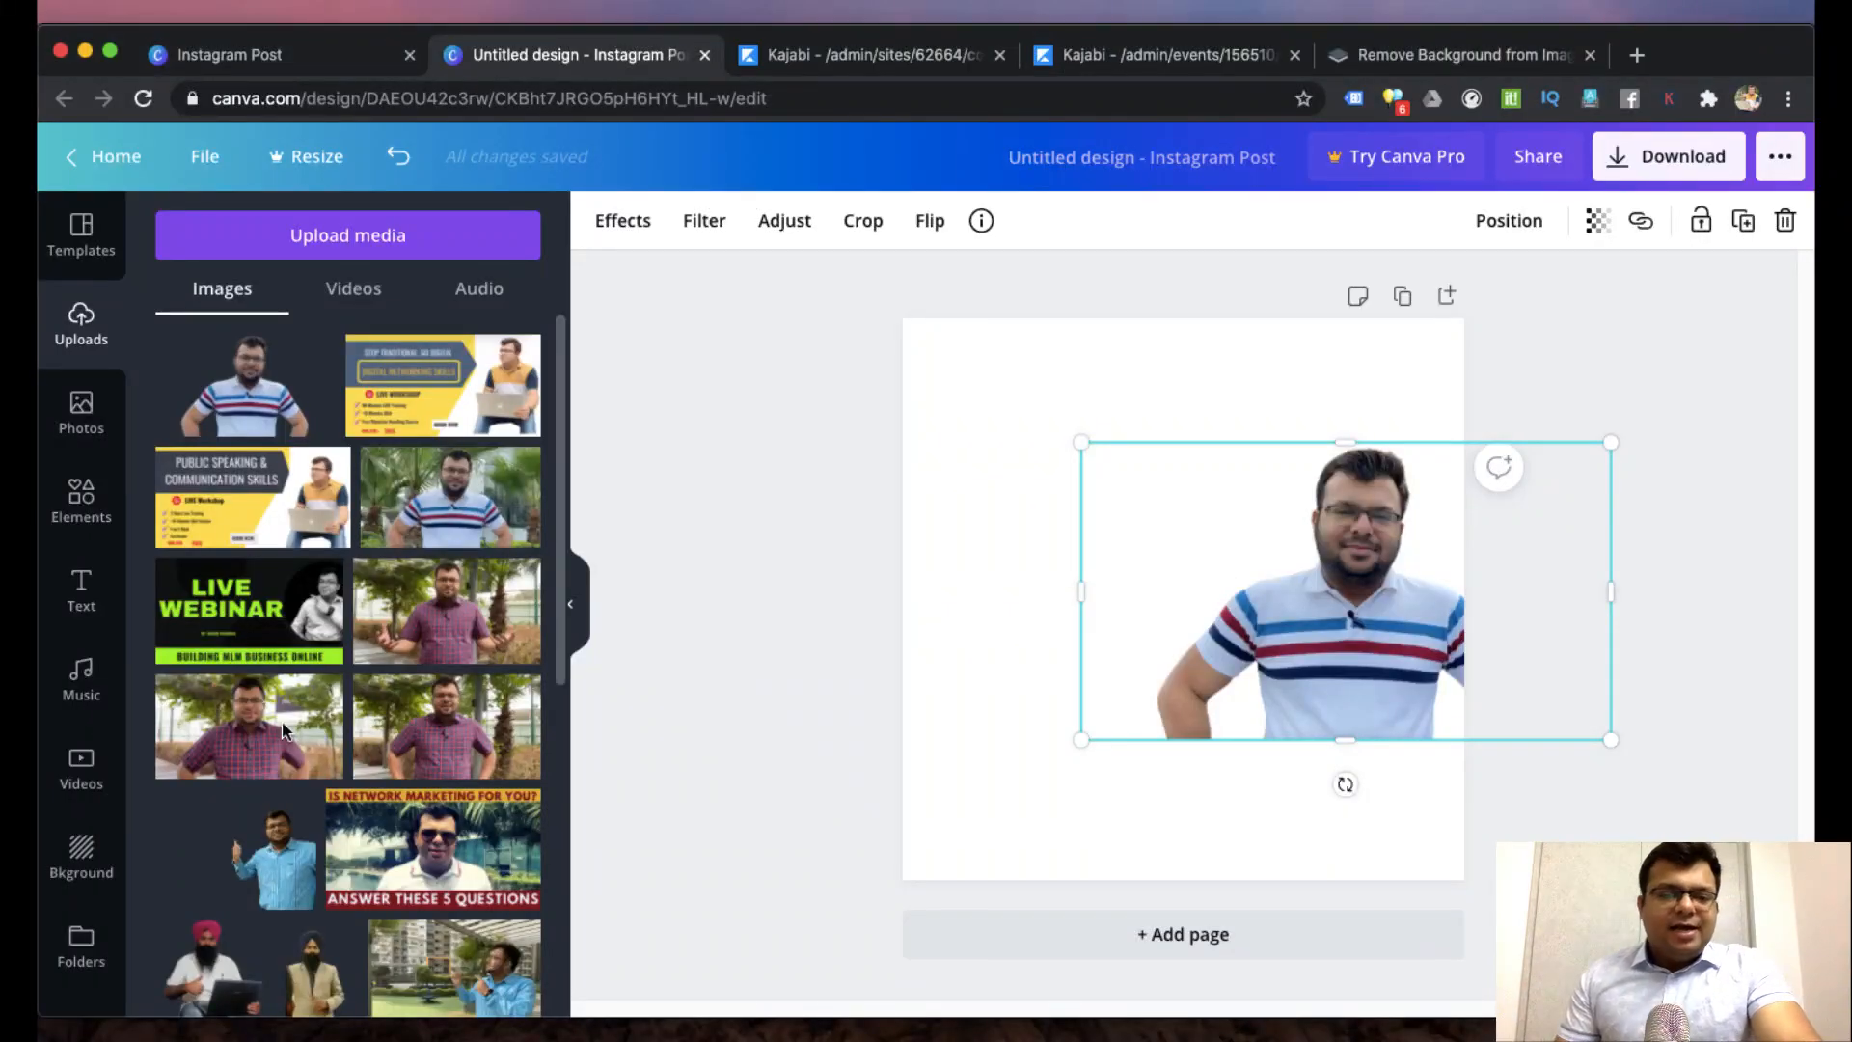
- Replace the striped-shirt cutout on the page with the uploaded cutout of the man sitting with a laptop
scroll(439, 705, "down", 5)
scroll(439, 705, "down", 4)
scroll(439, 705, "up", 6)
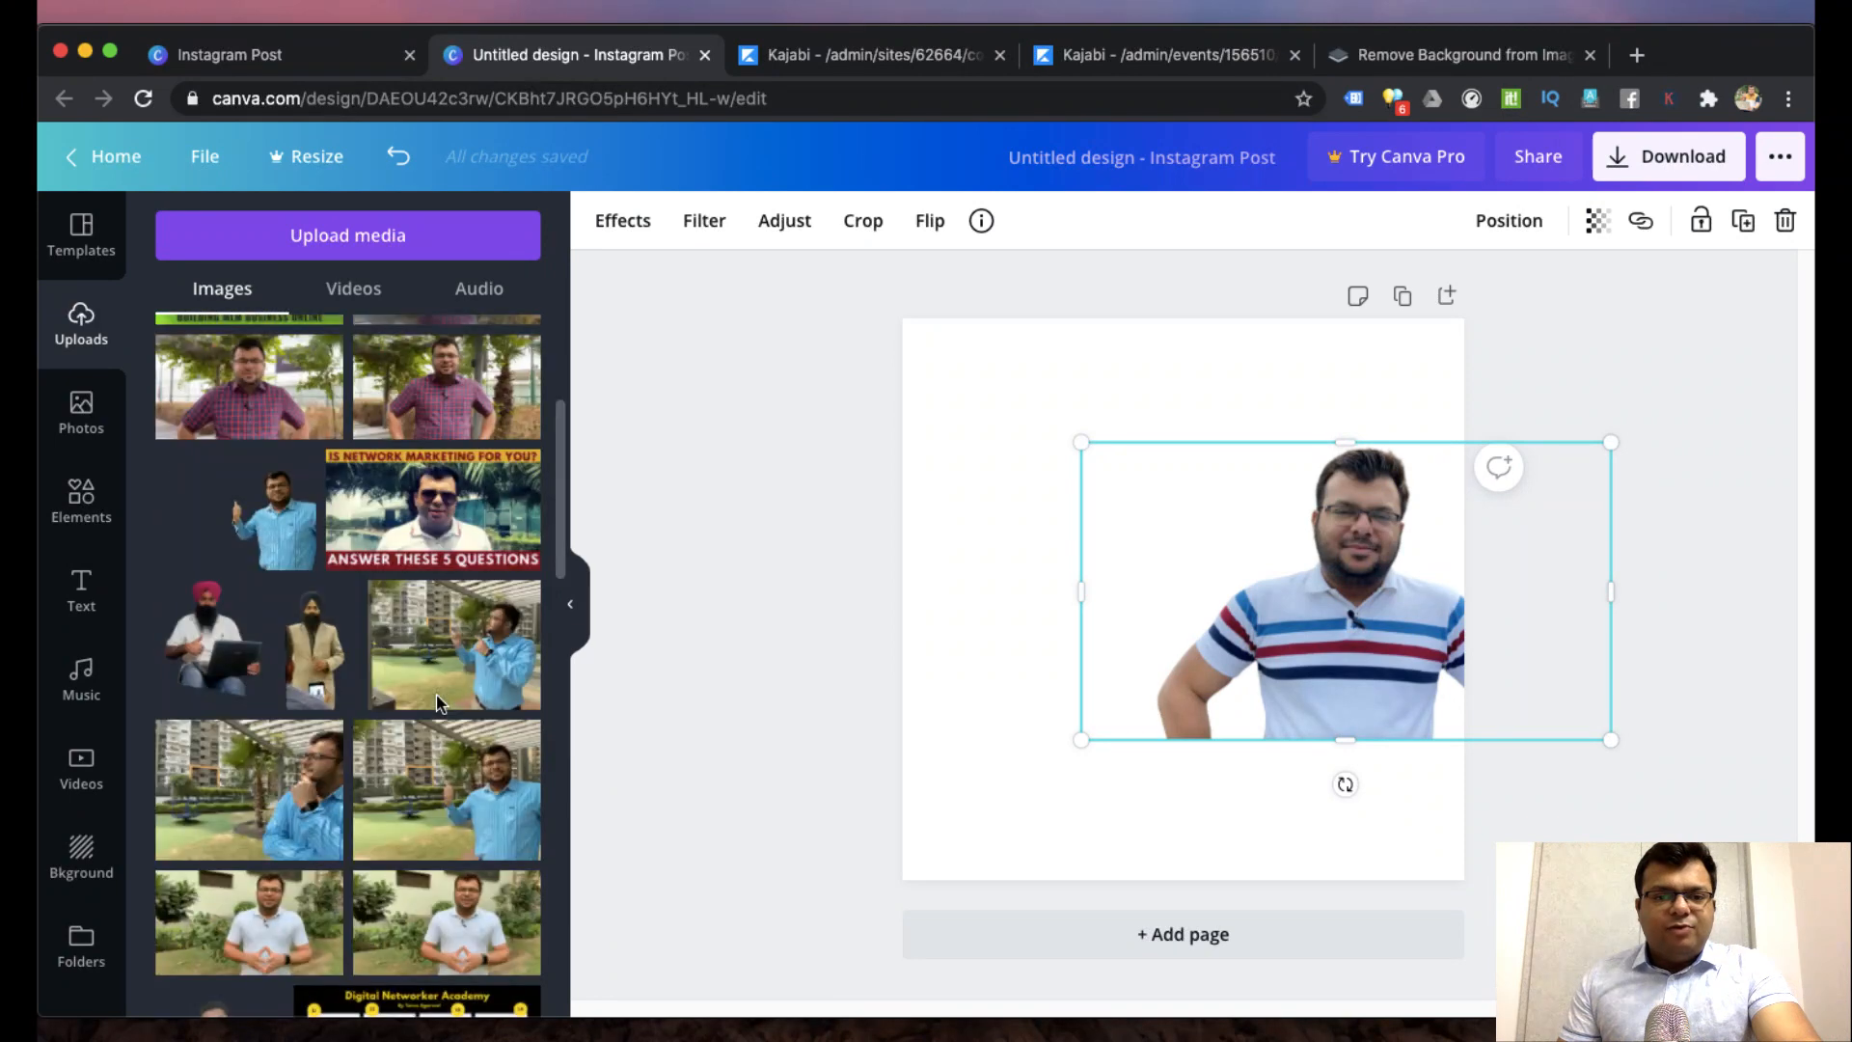
scroll(439, 705, "down", 10)
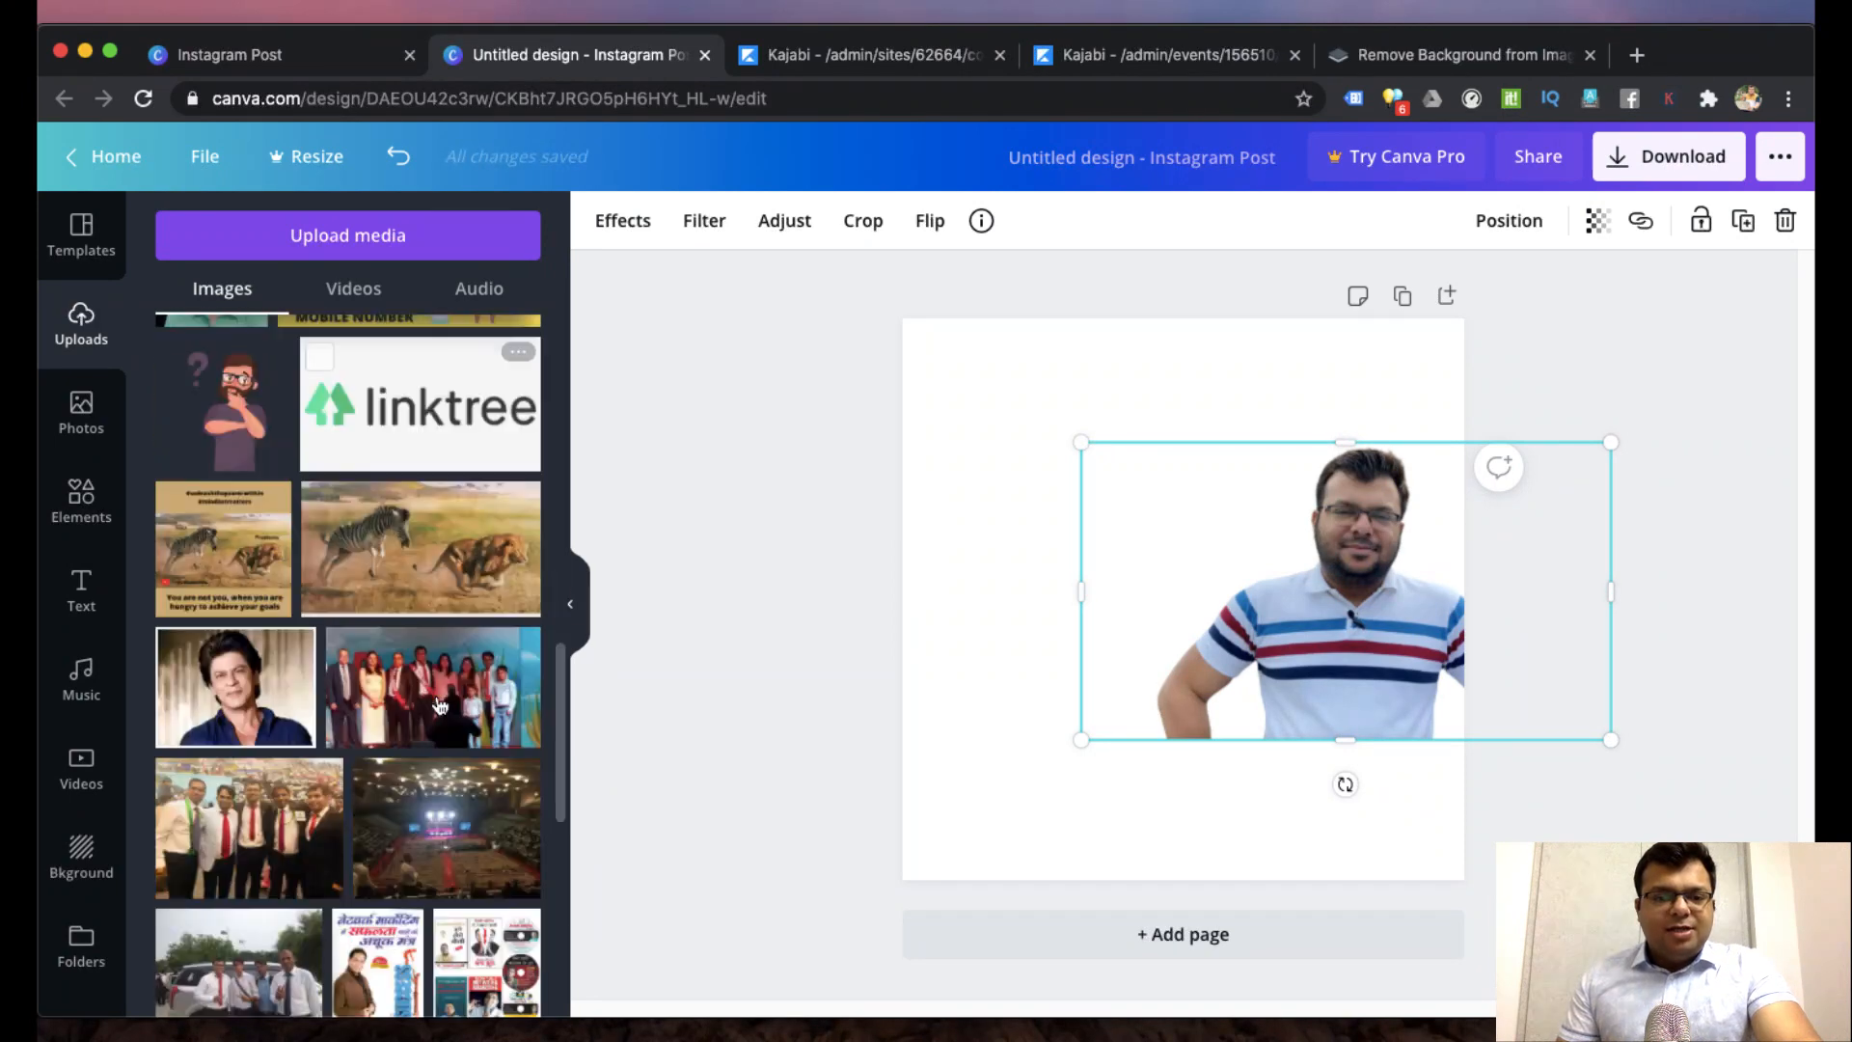
scroll(439, 705, "down", 10)
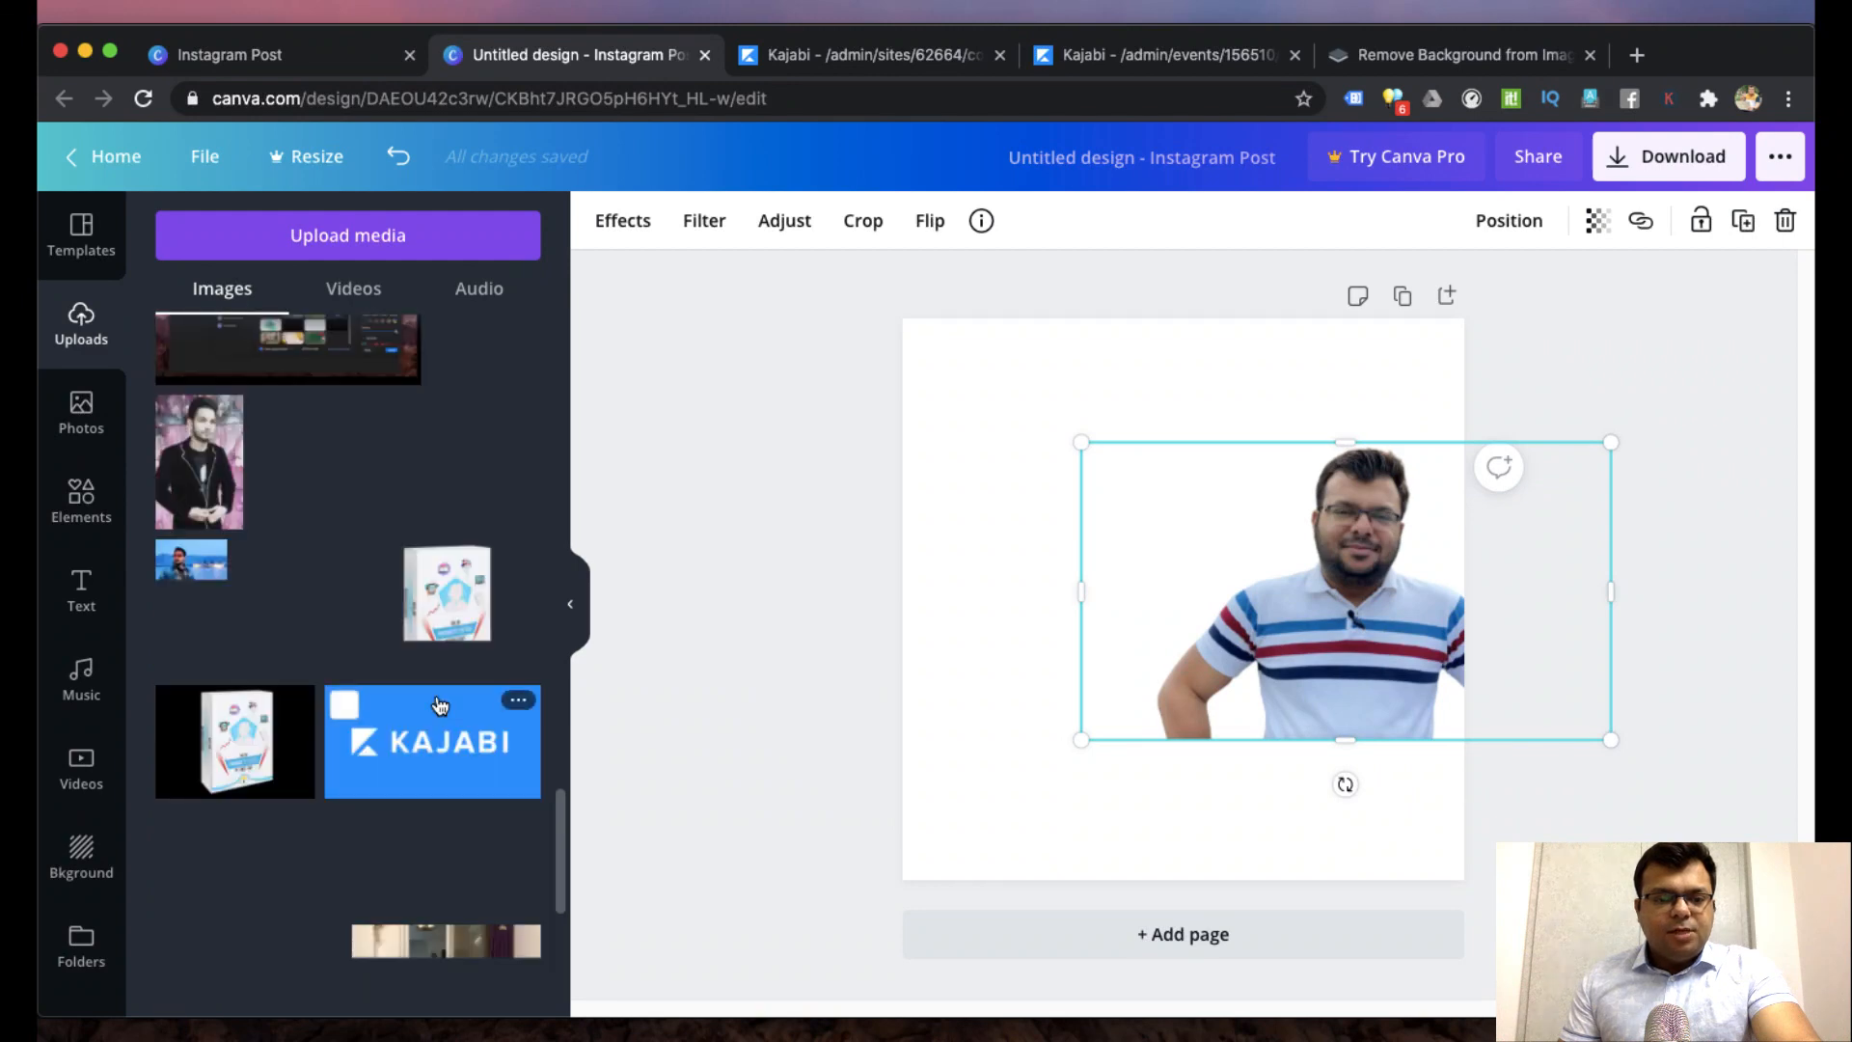
scroll(439, 705, "down", 6)
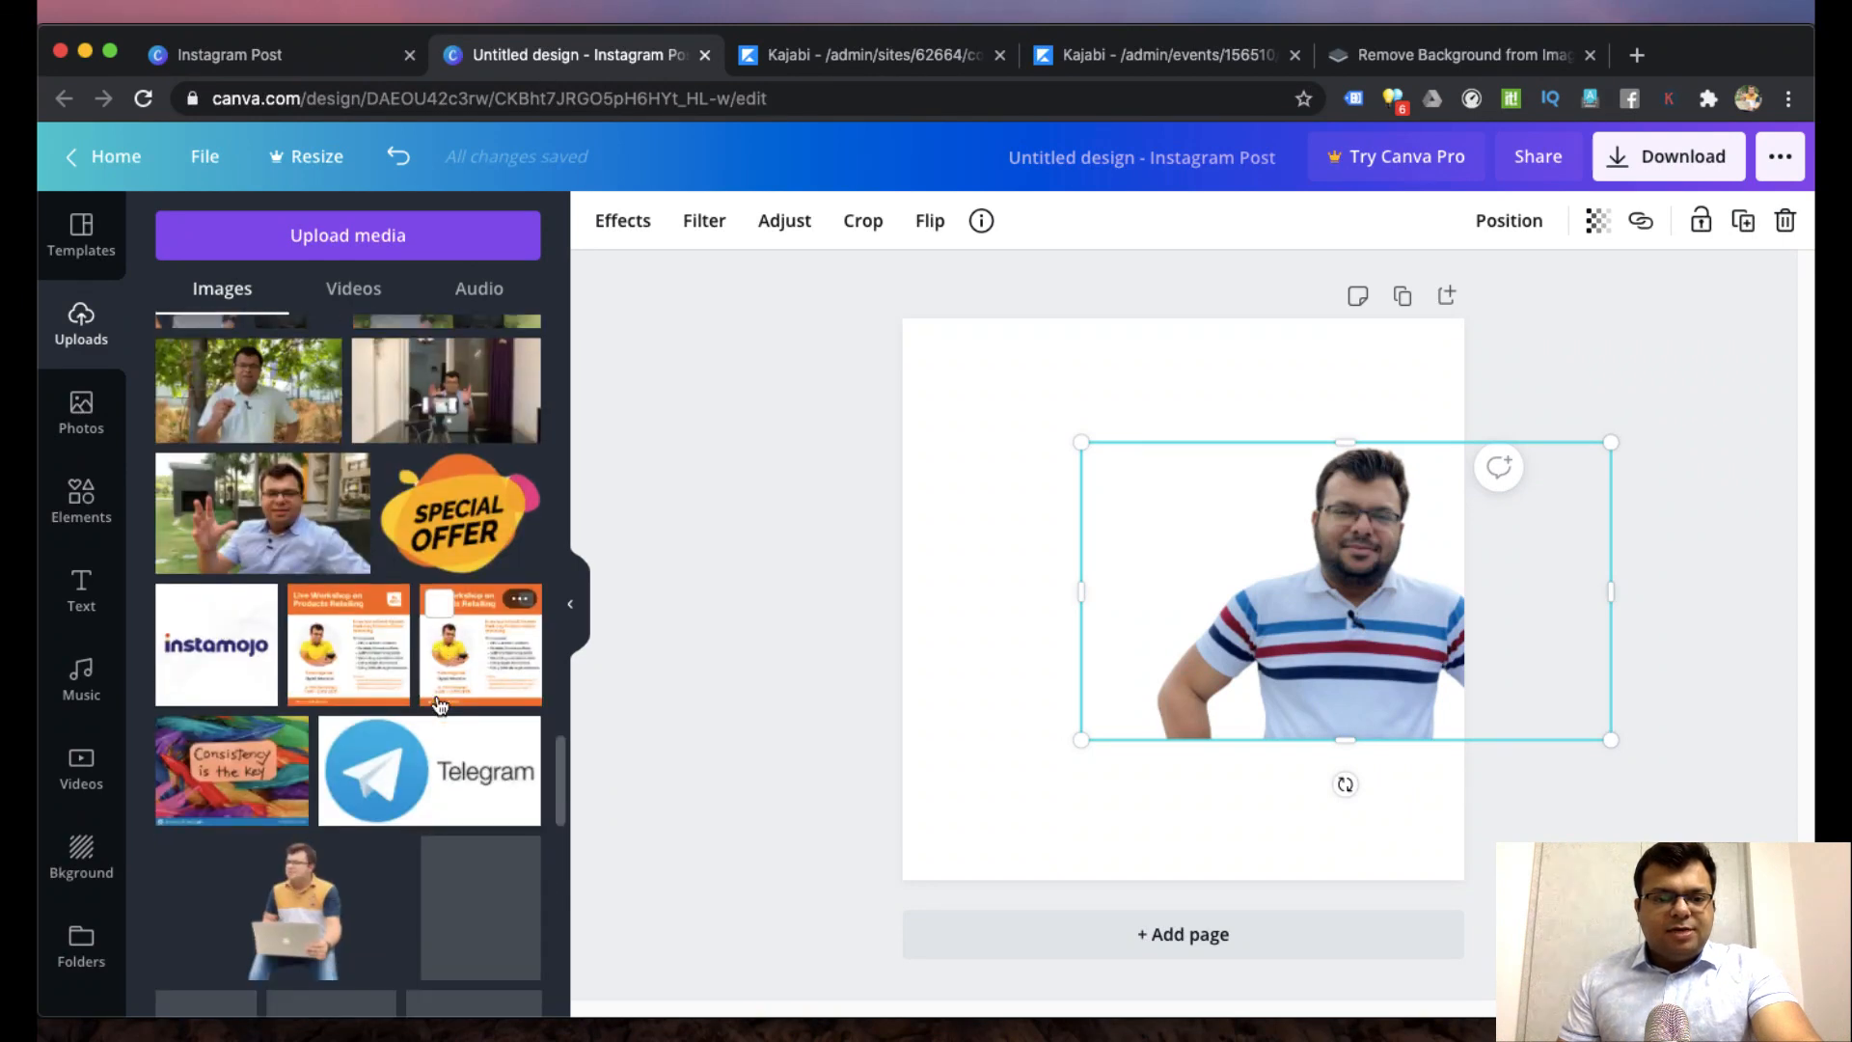
scroll(439, 705, "down", 3)
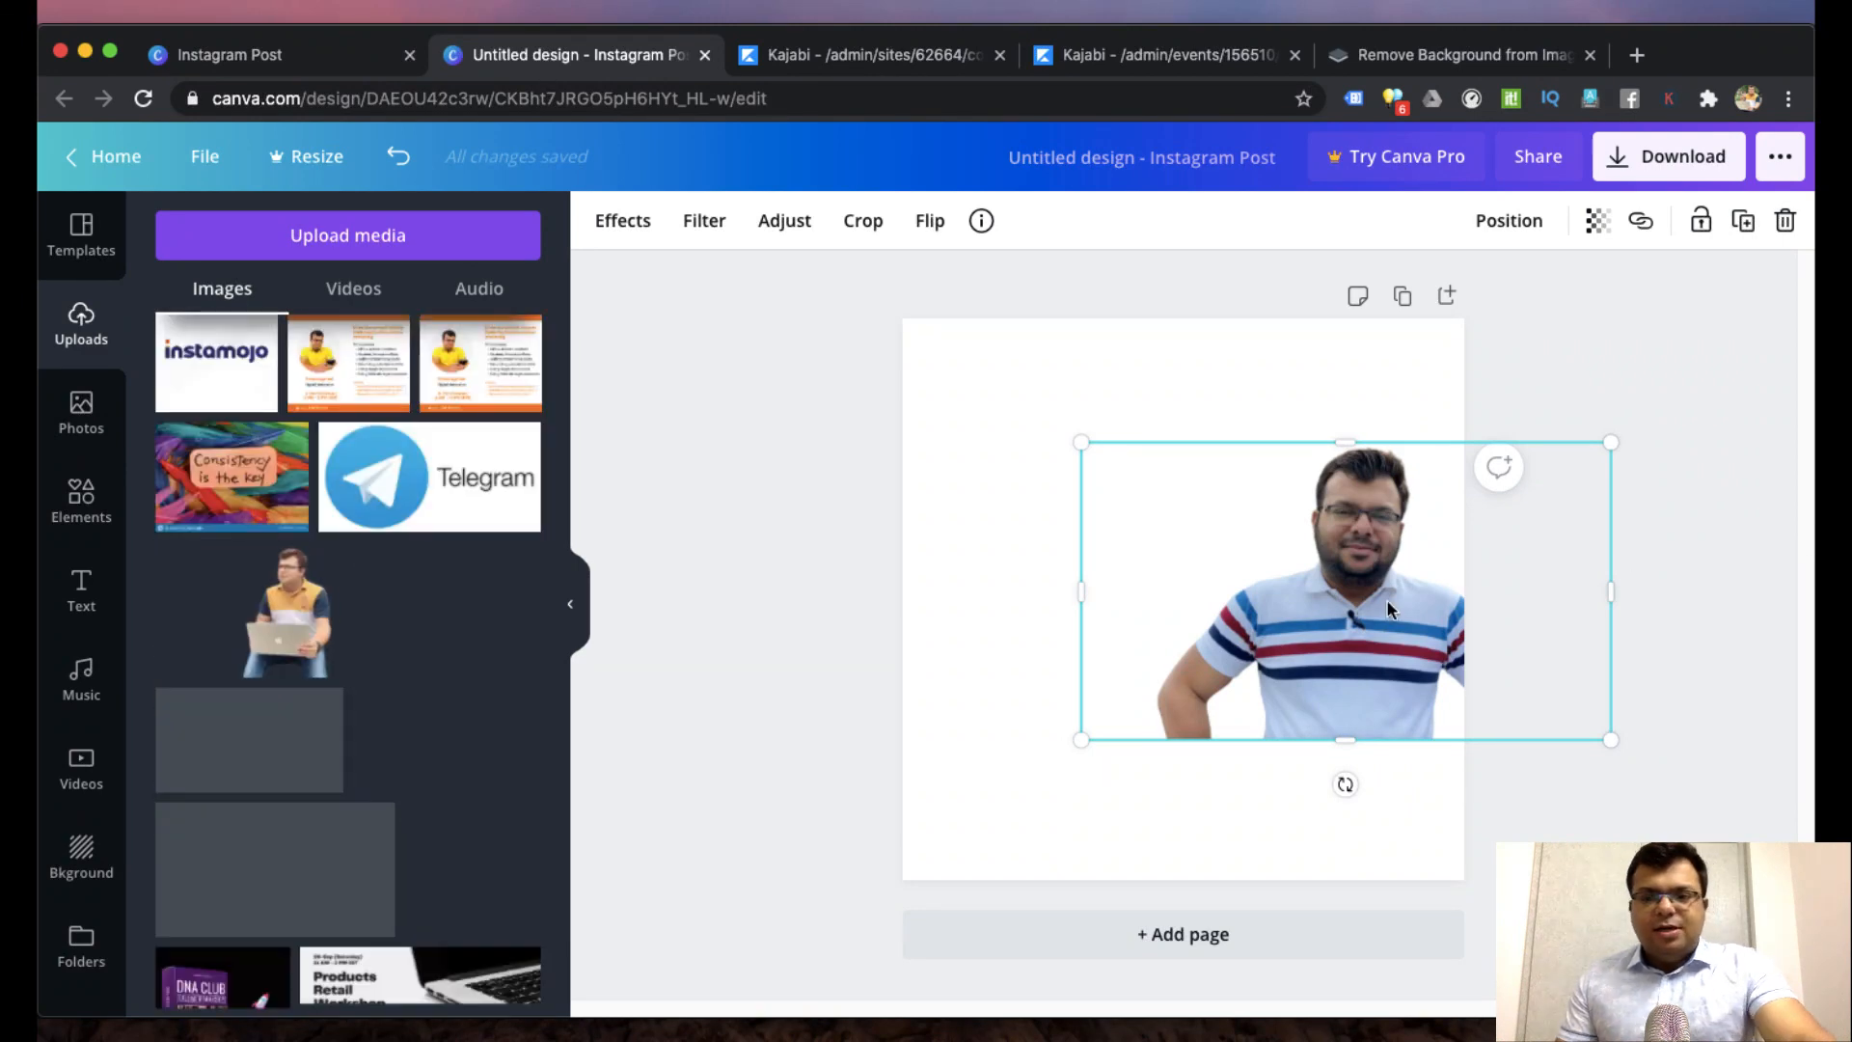
key("Delete")
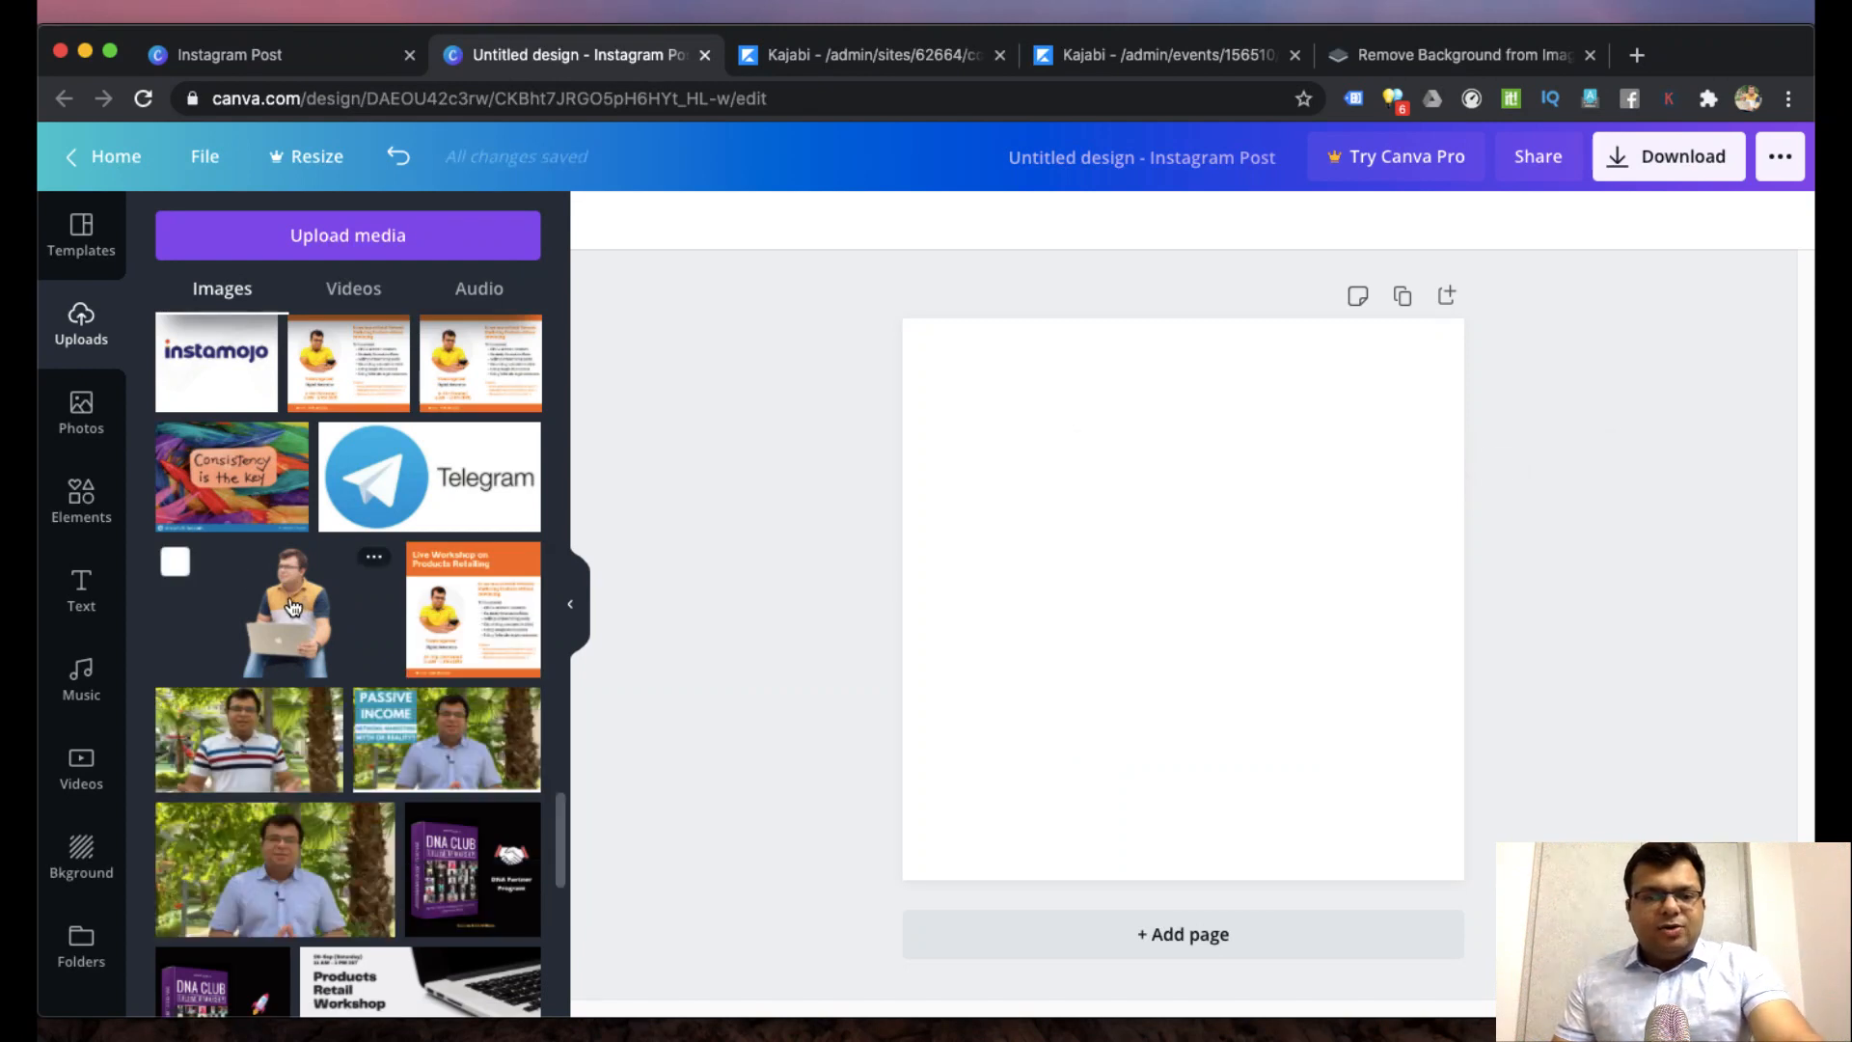
key("ctrl+z")
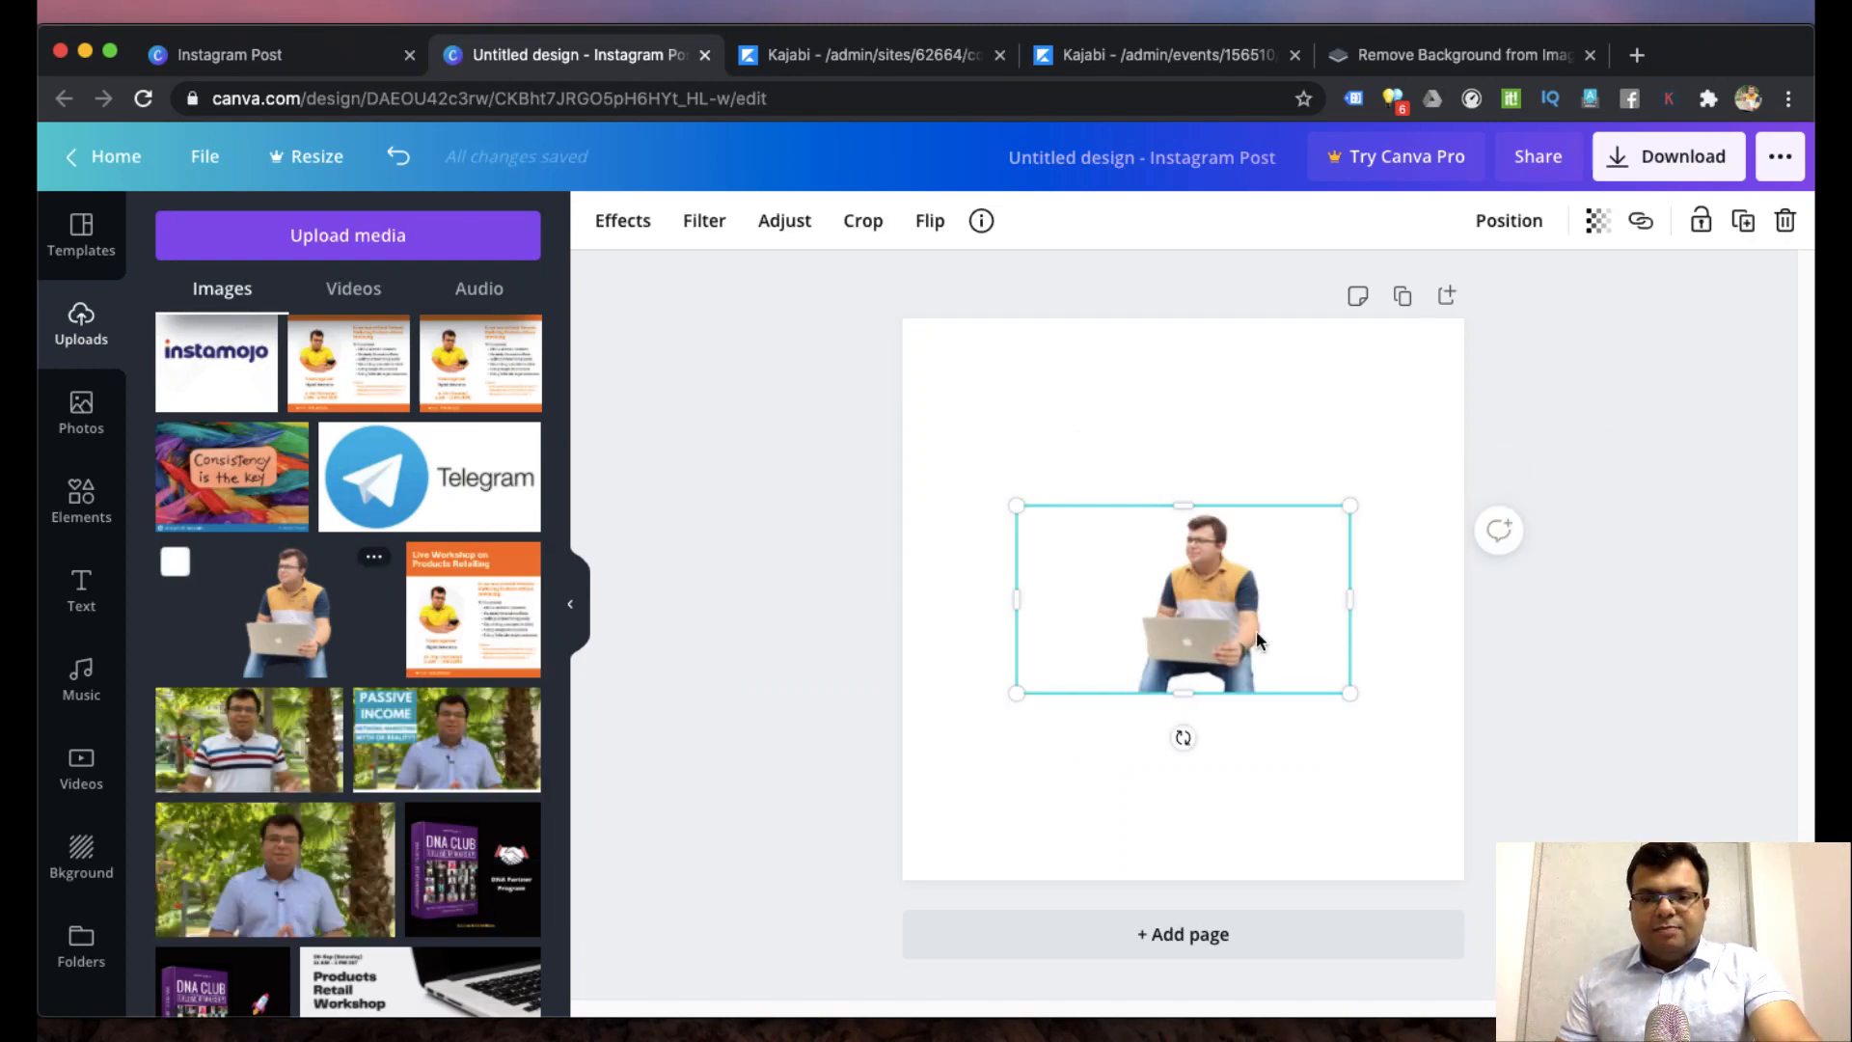
- Enlarge the cutout of the man with the laptop and shift it so its frame extends past the page's right edge
left_click_drag(1017, 696, 798, 900)
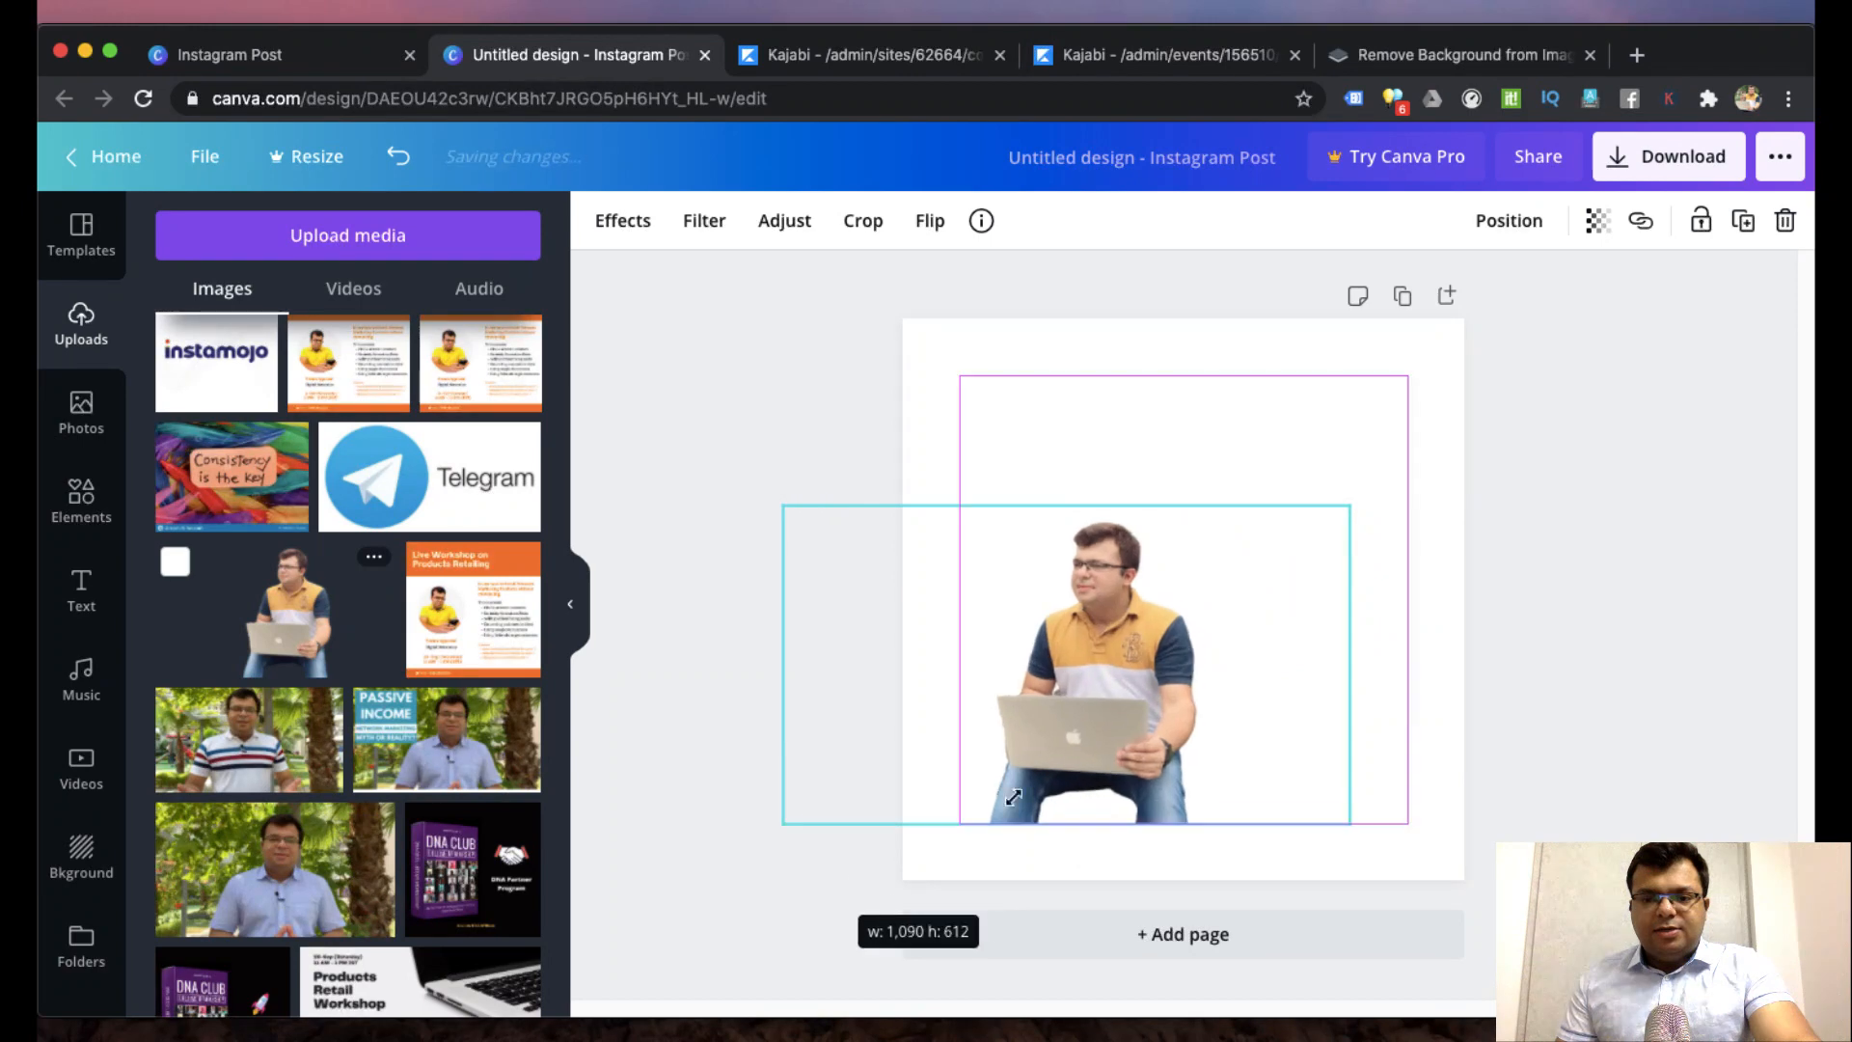
left_click_drag(1185, 668, 1336, 556)
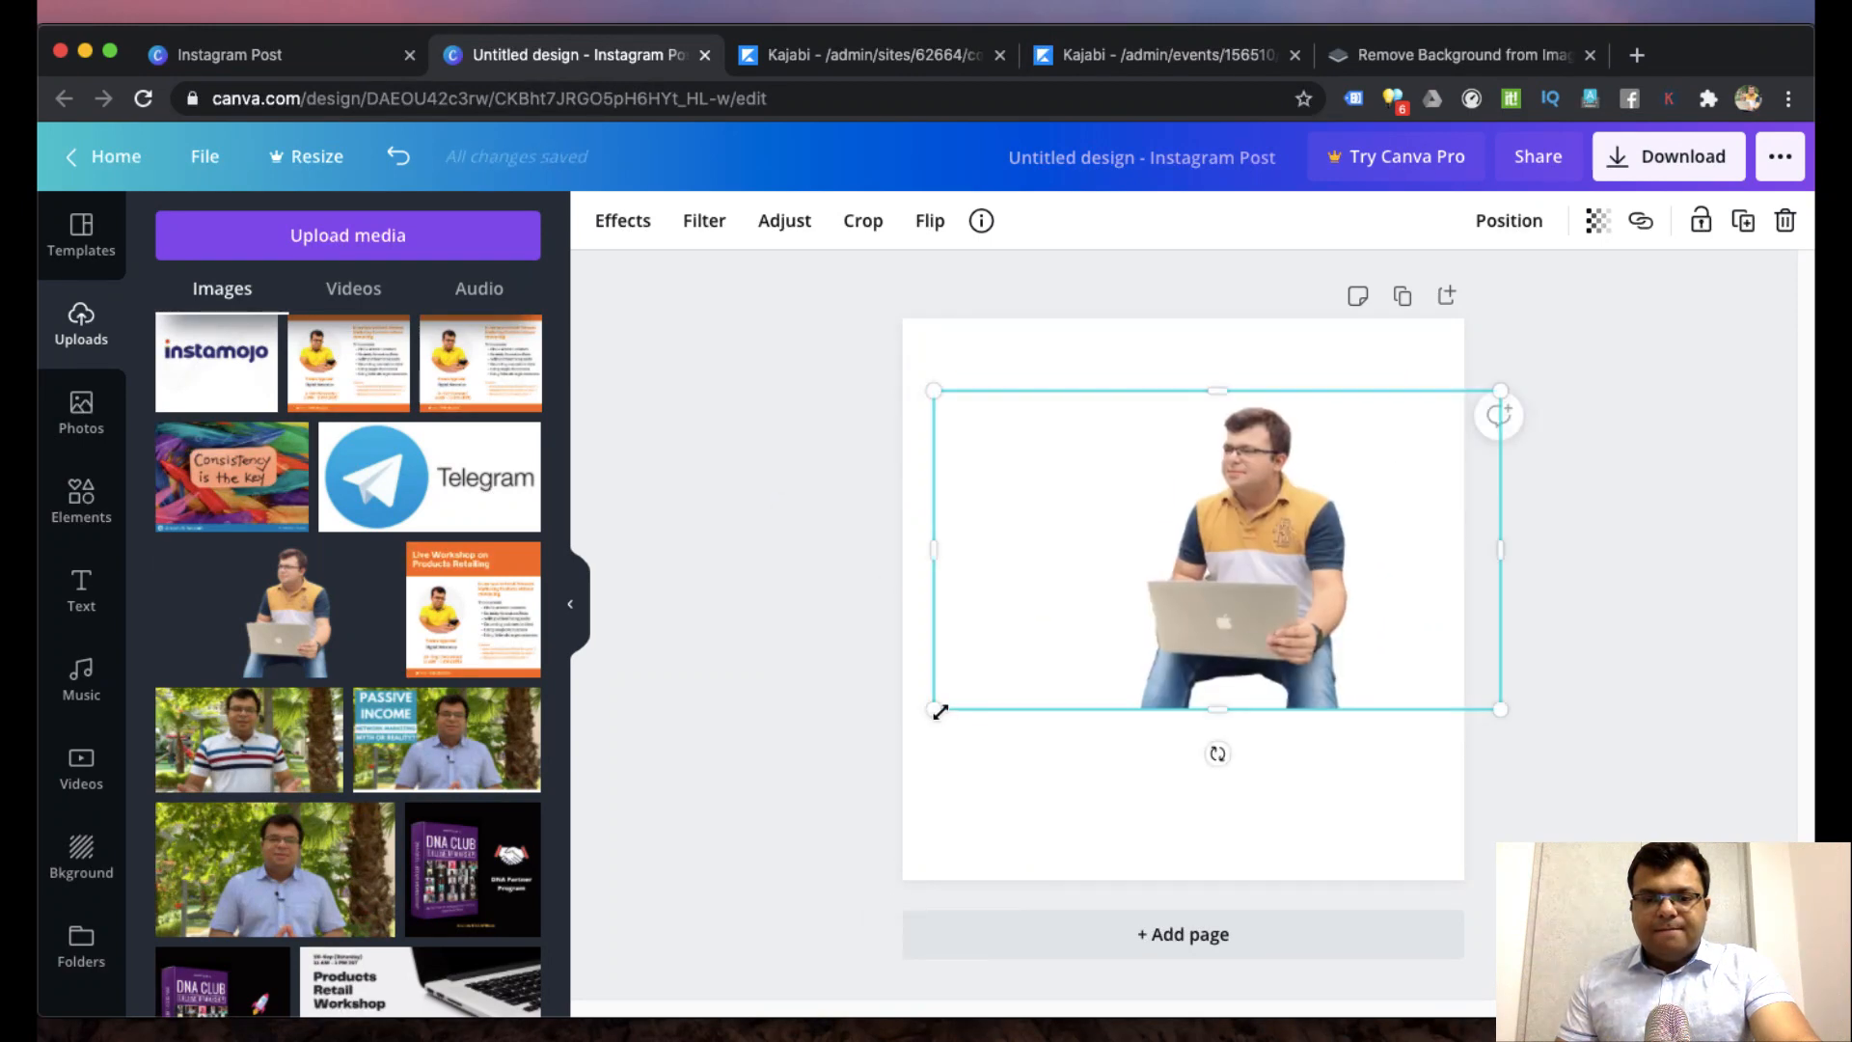
left_click_drag(854, 780, 795, 801)
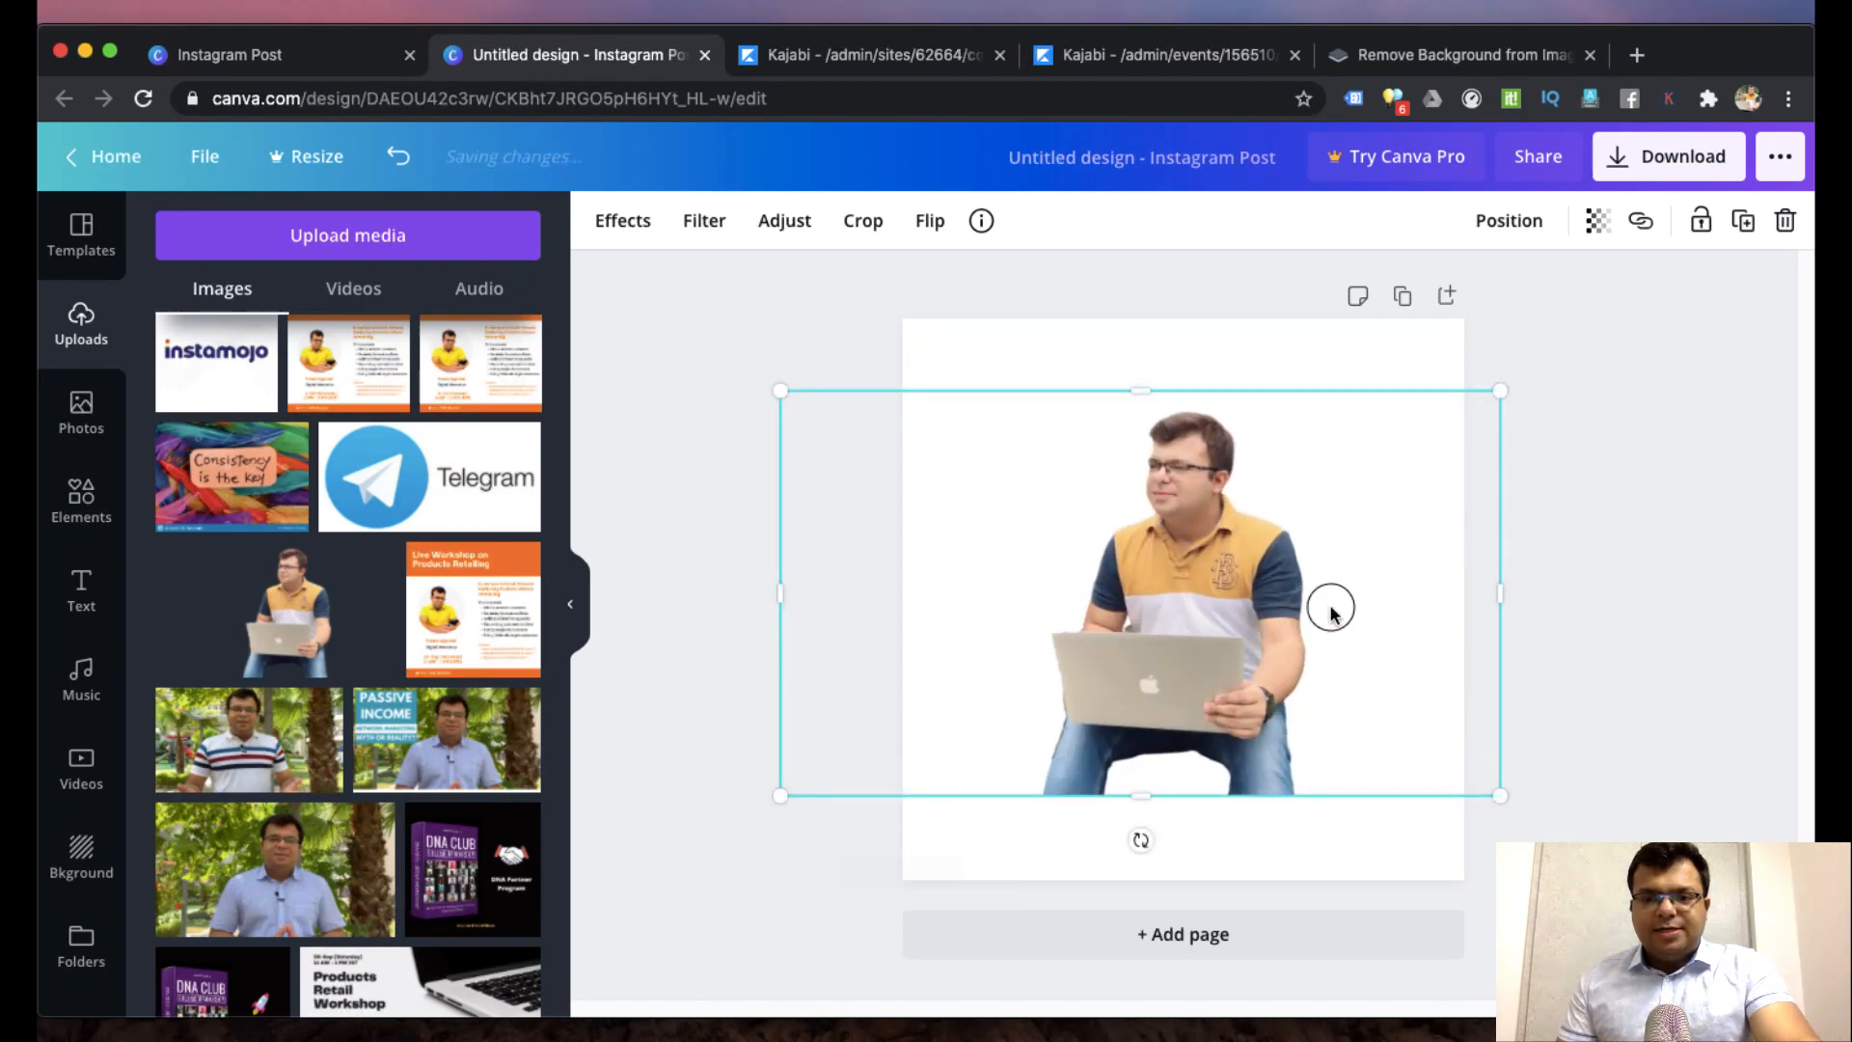
left_click_drag(1364, 615, 1417, 631)
left_click(801, 575)
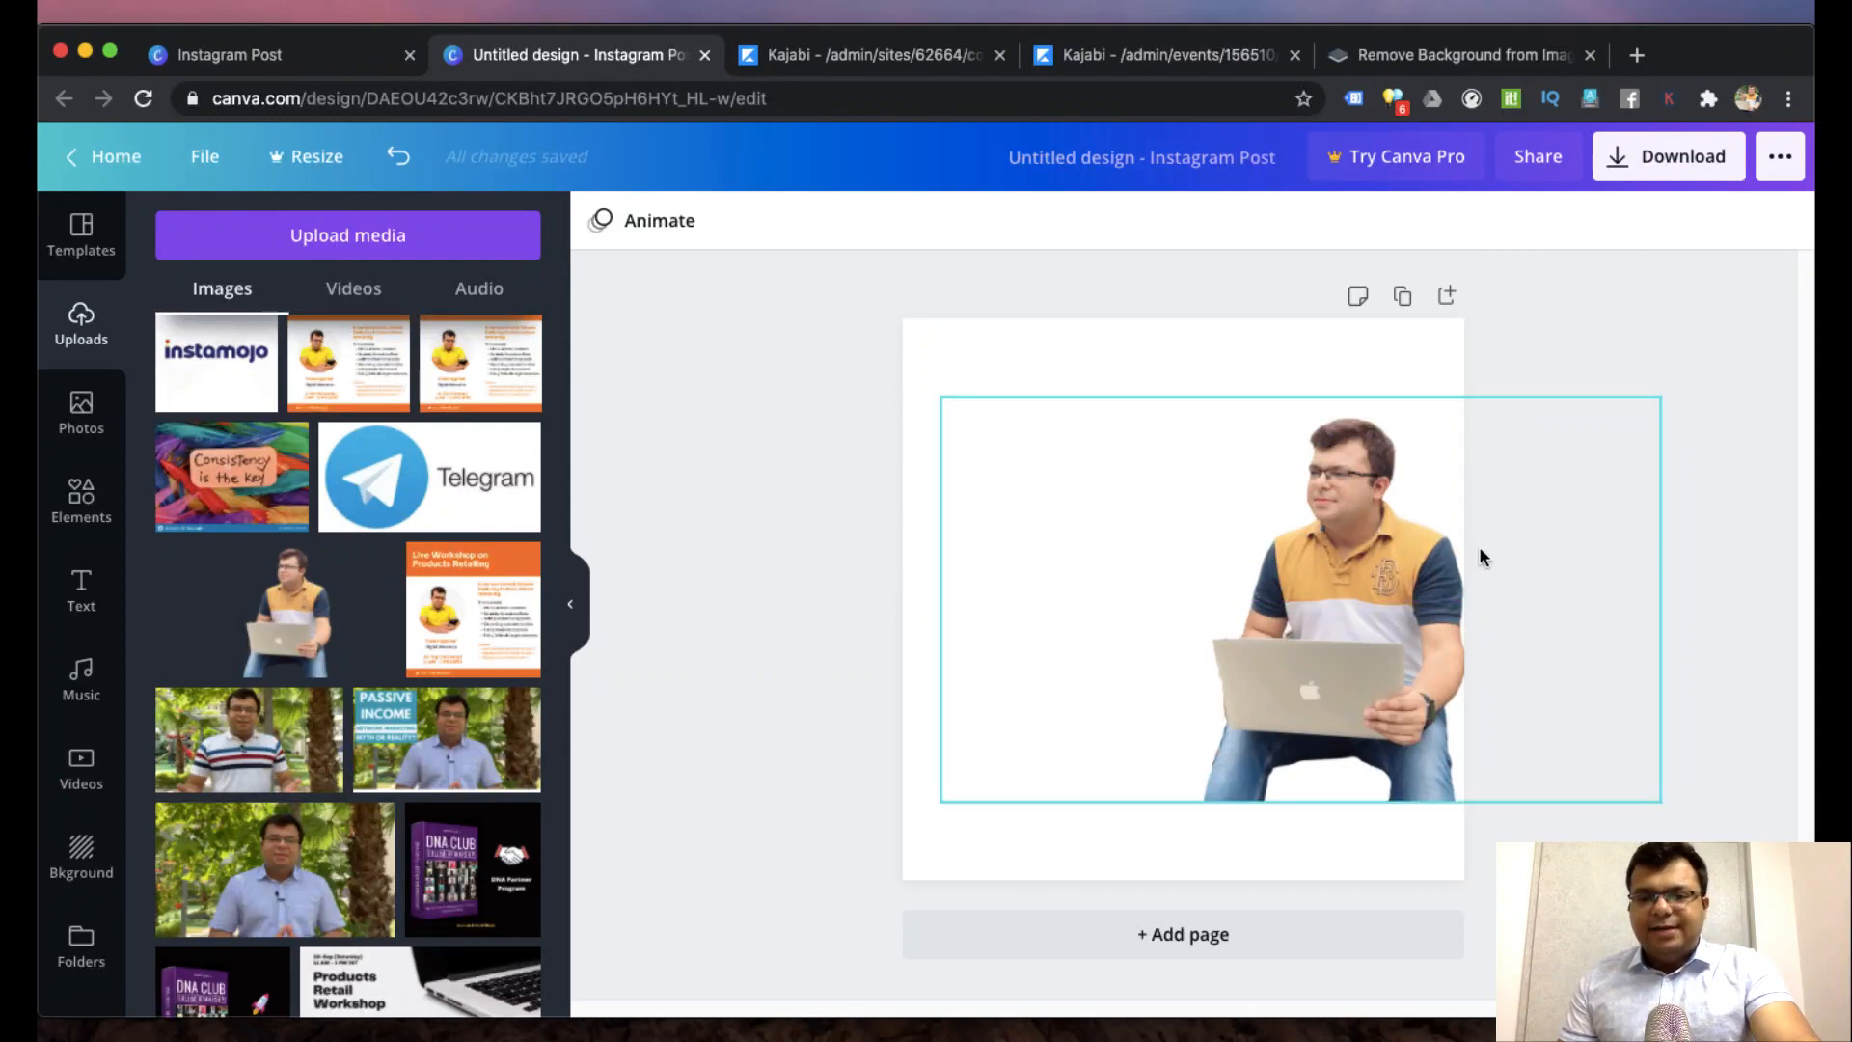
- Add a square shape at the page's top-left corner and stretch it to full page height and over half the page width
left_click(1631, 999)
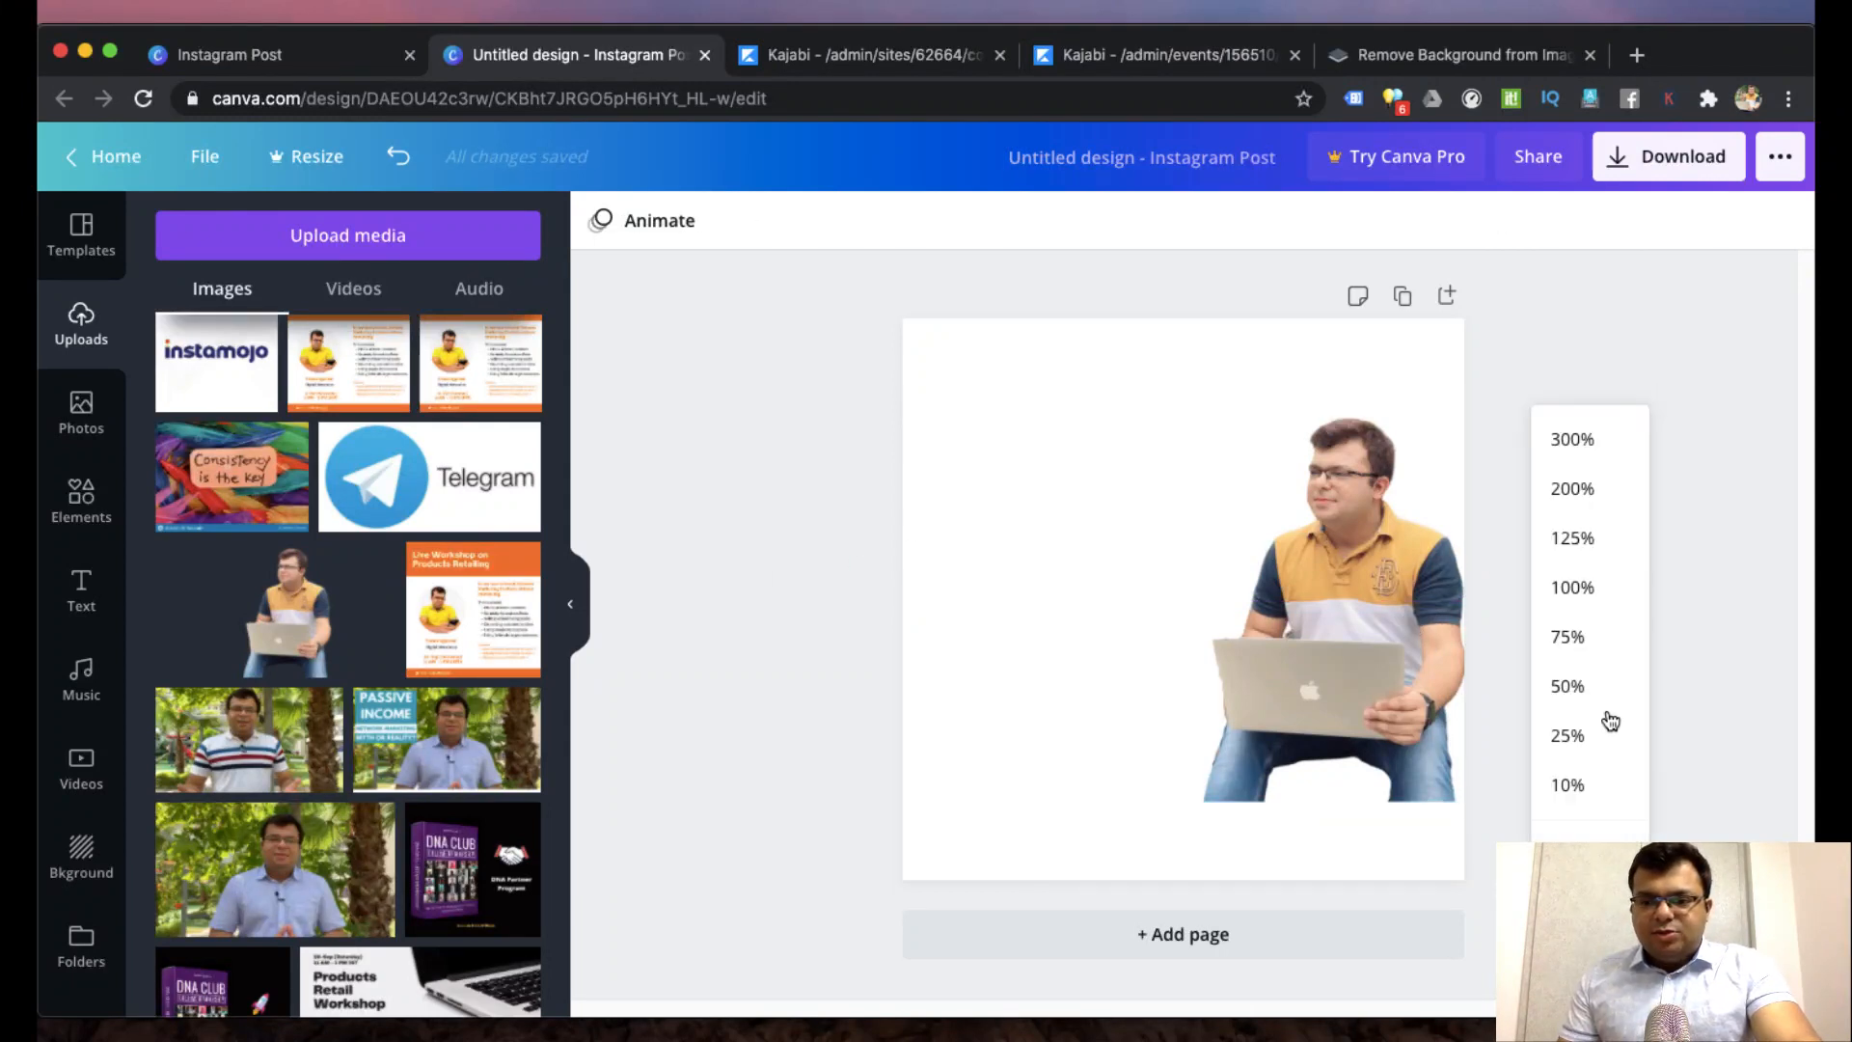
left_click(1575, 685)
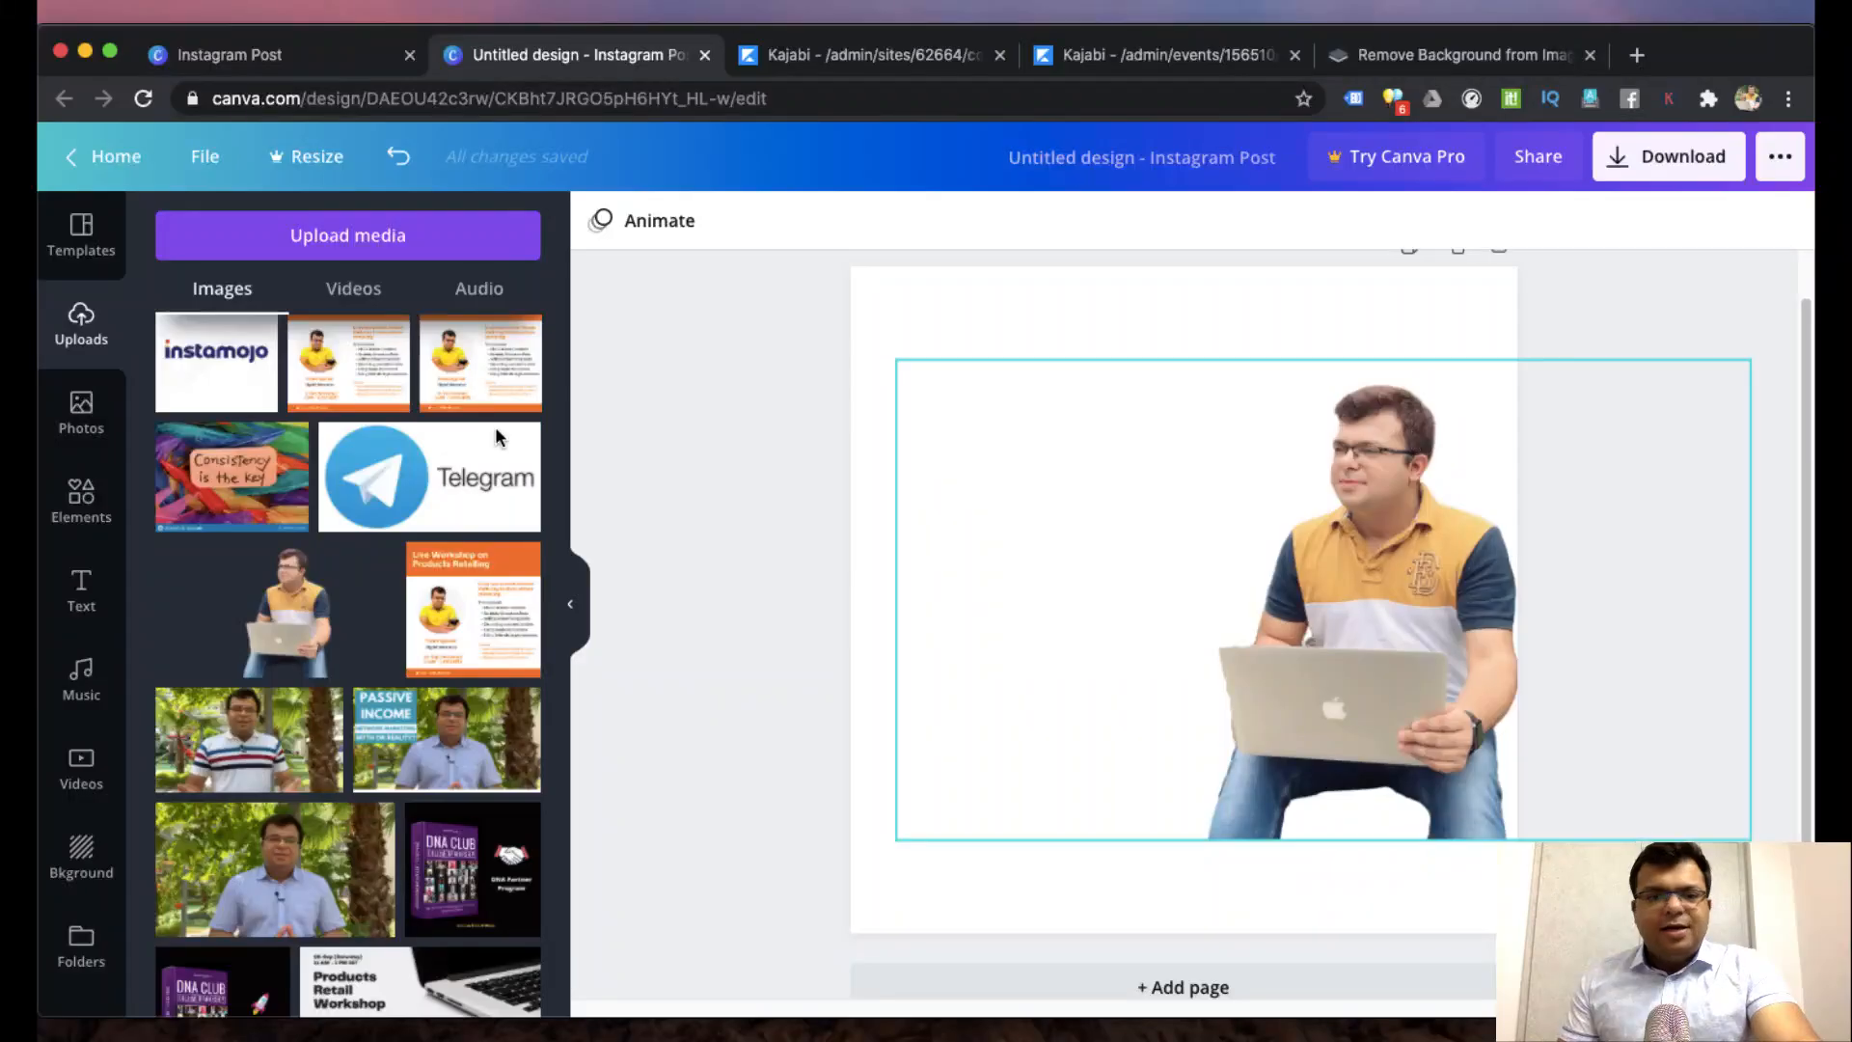
left_click(79, 519)
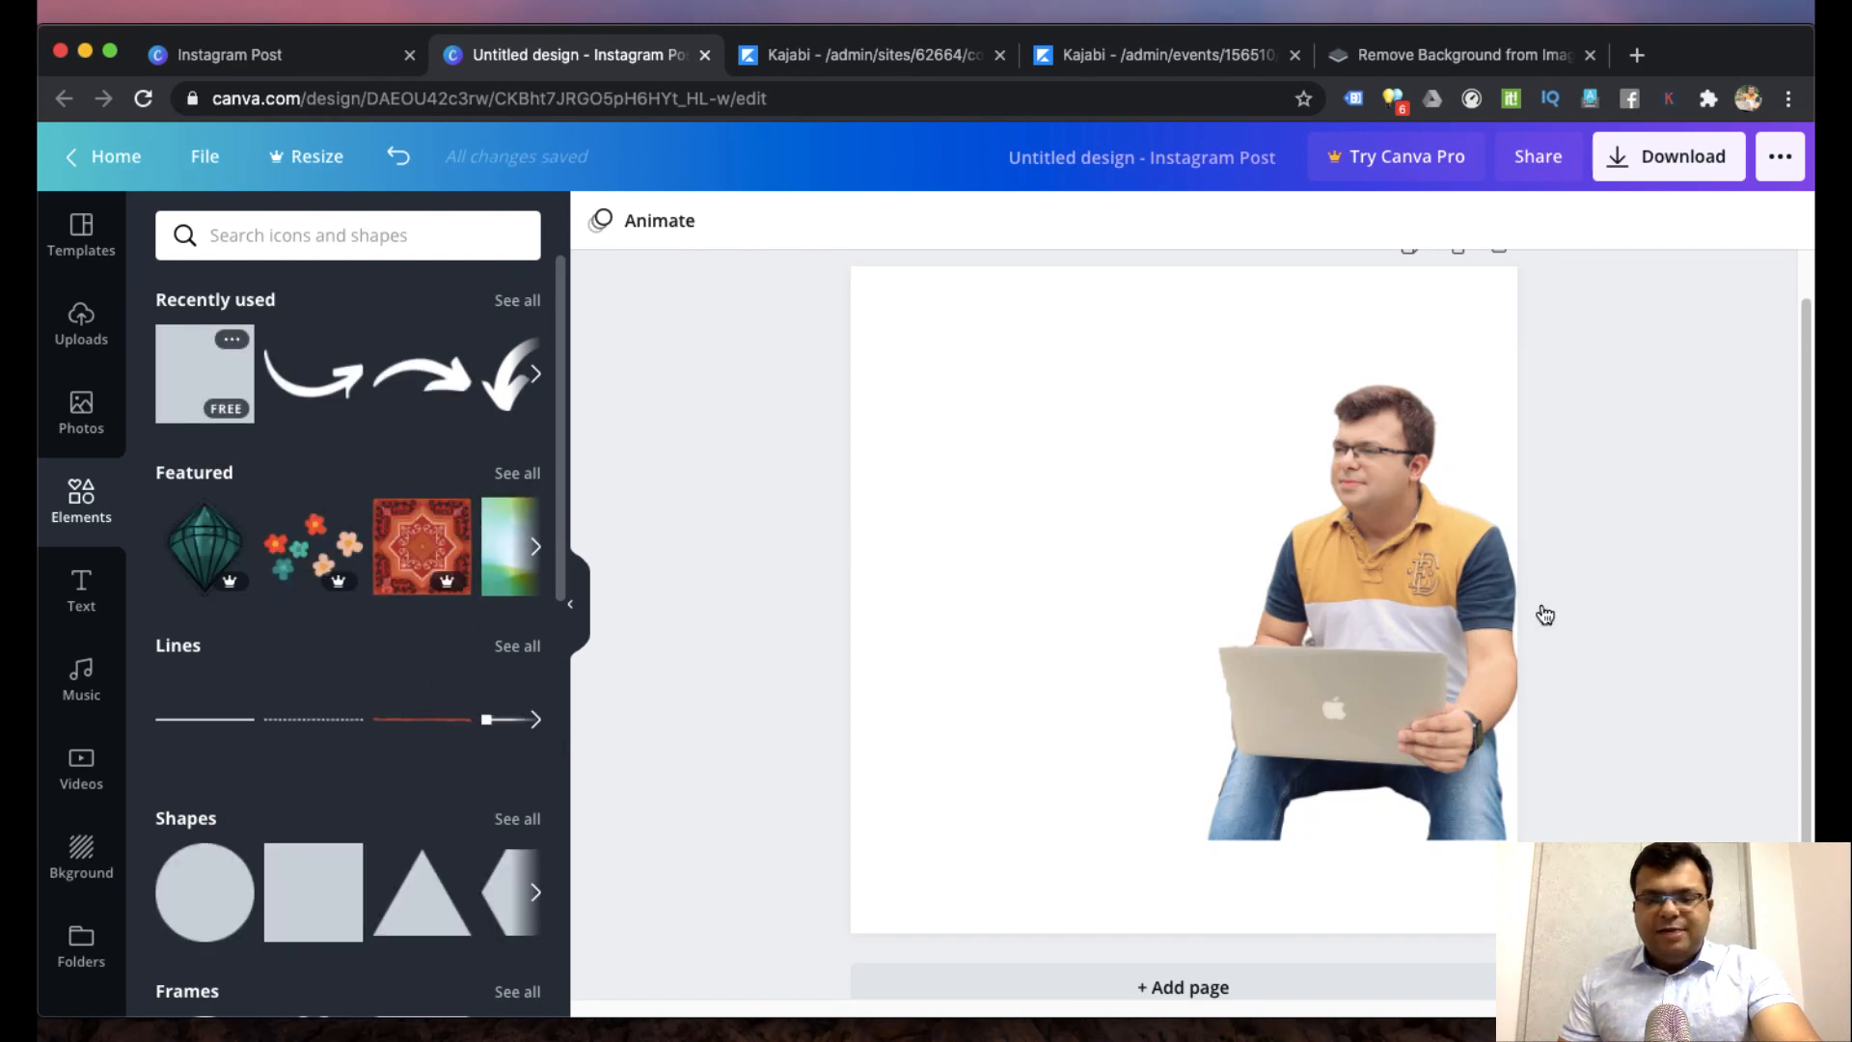
left_click(1070, 521)
left_click_drag(1038, 470, 1006, 421)
left_click_drag(1111, 708, 1096, 685)
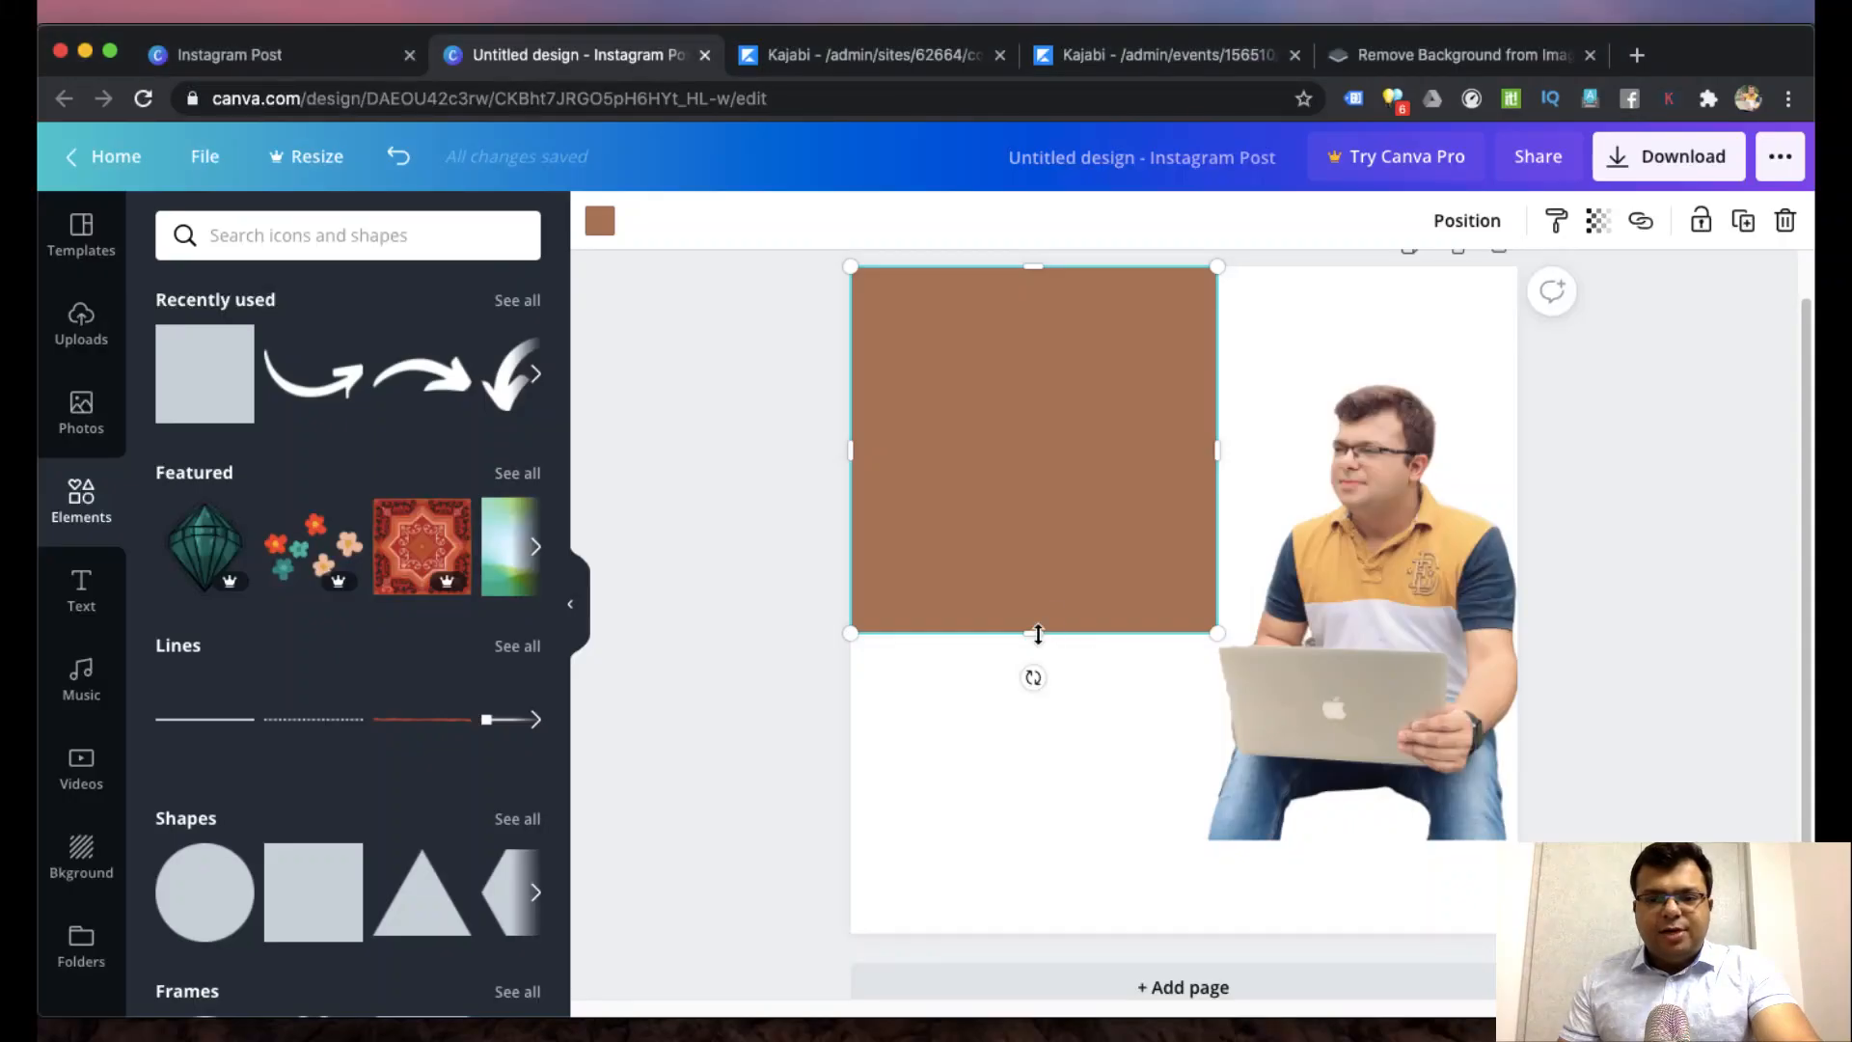
left_click_drag(1038, 634, 1025, 933)
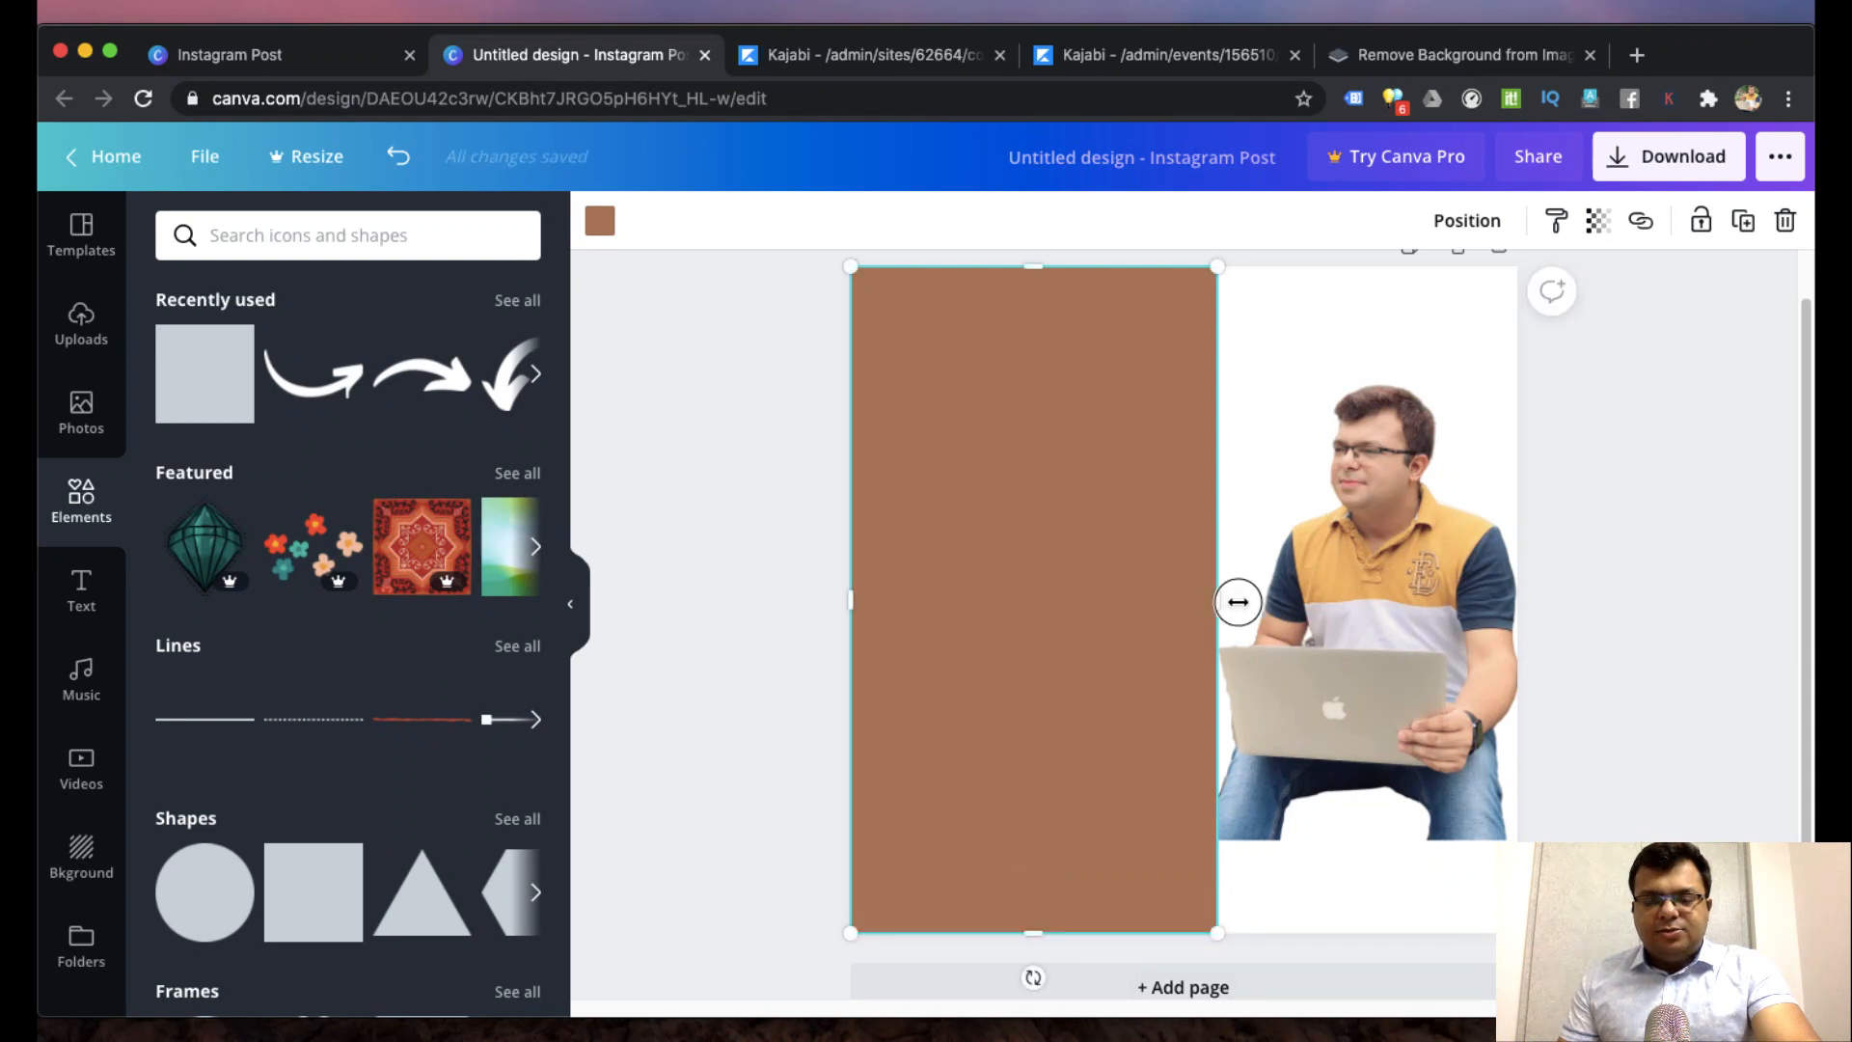
left_click_drag(1237, 602, 1267, 601)
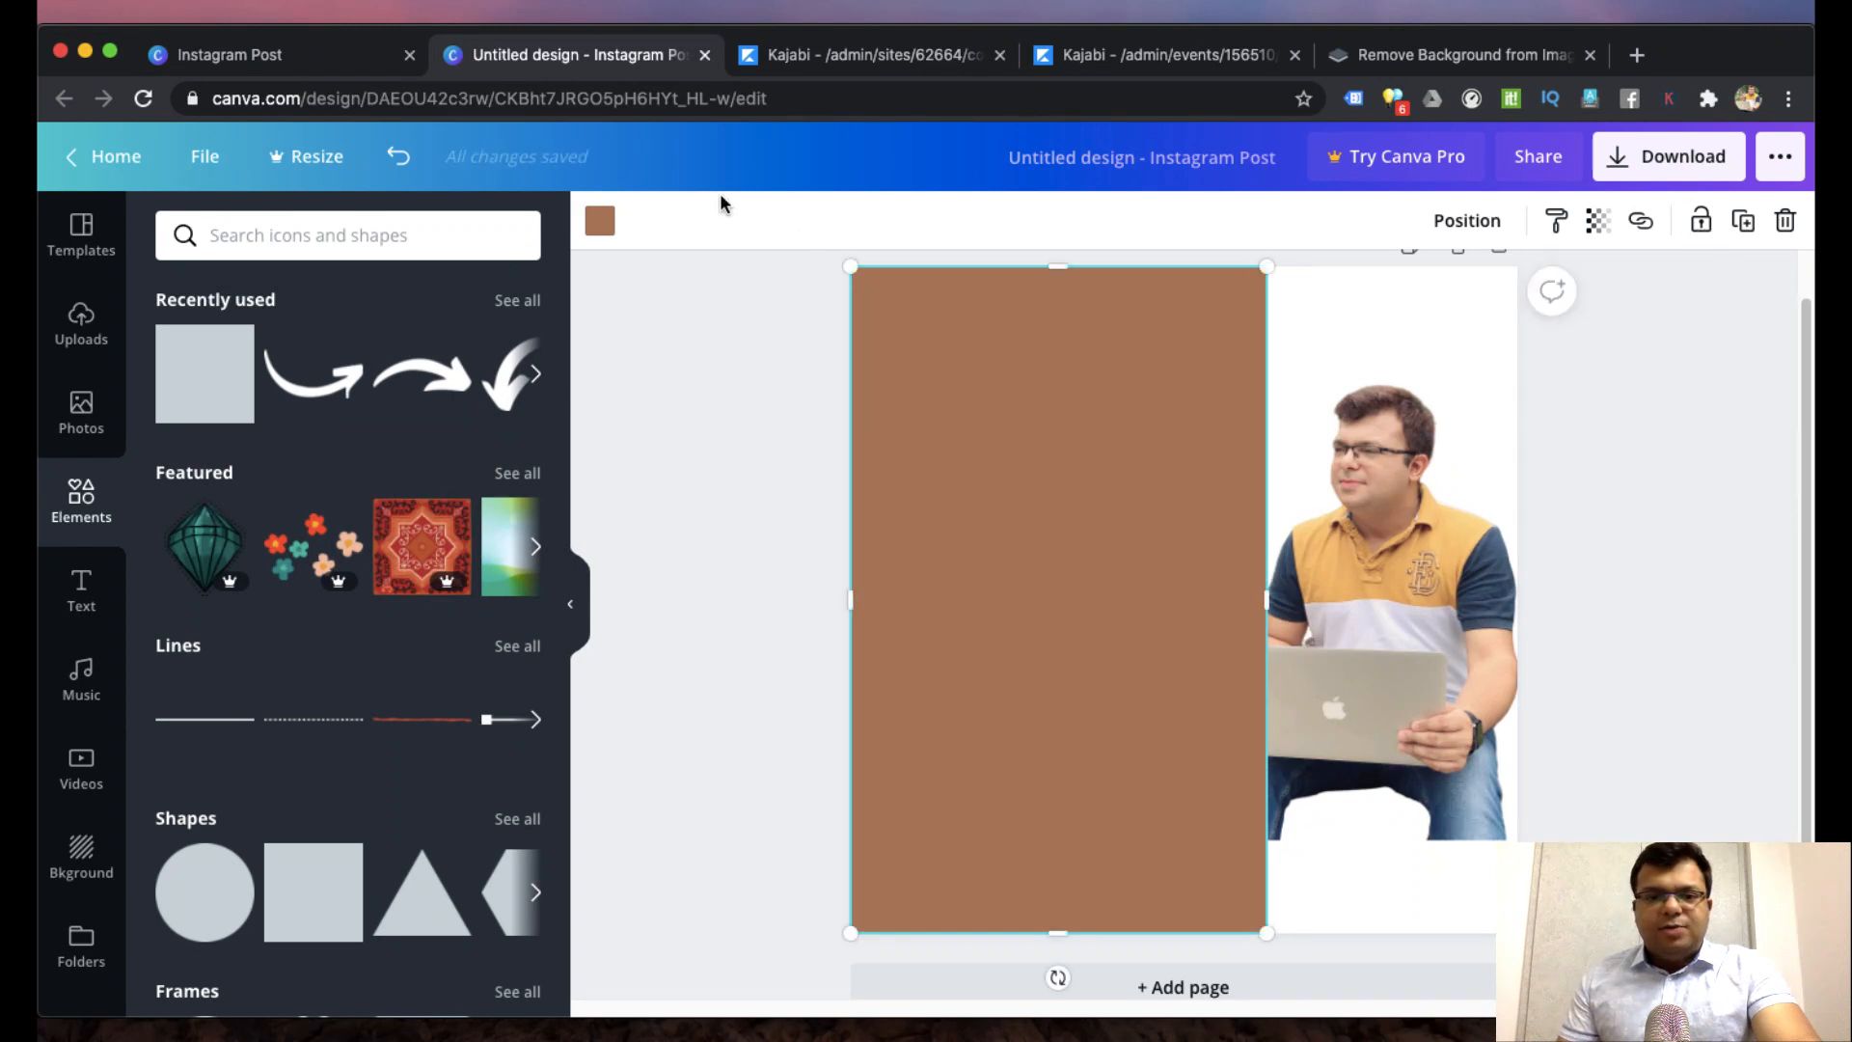
- Recolour the tall rectangle light orange from the default colours and send it backward behind the man's cutout
left_click(592, 235)
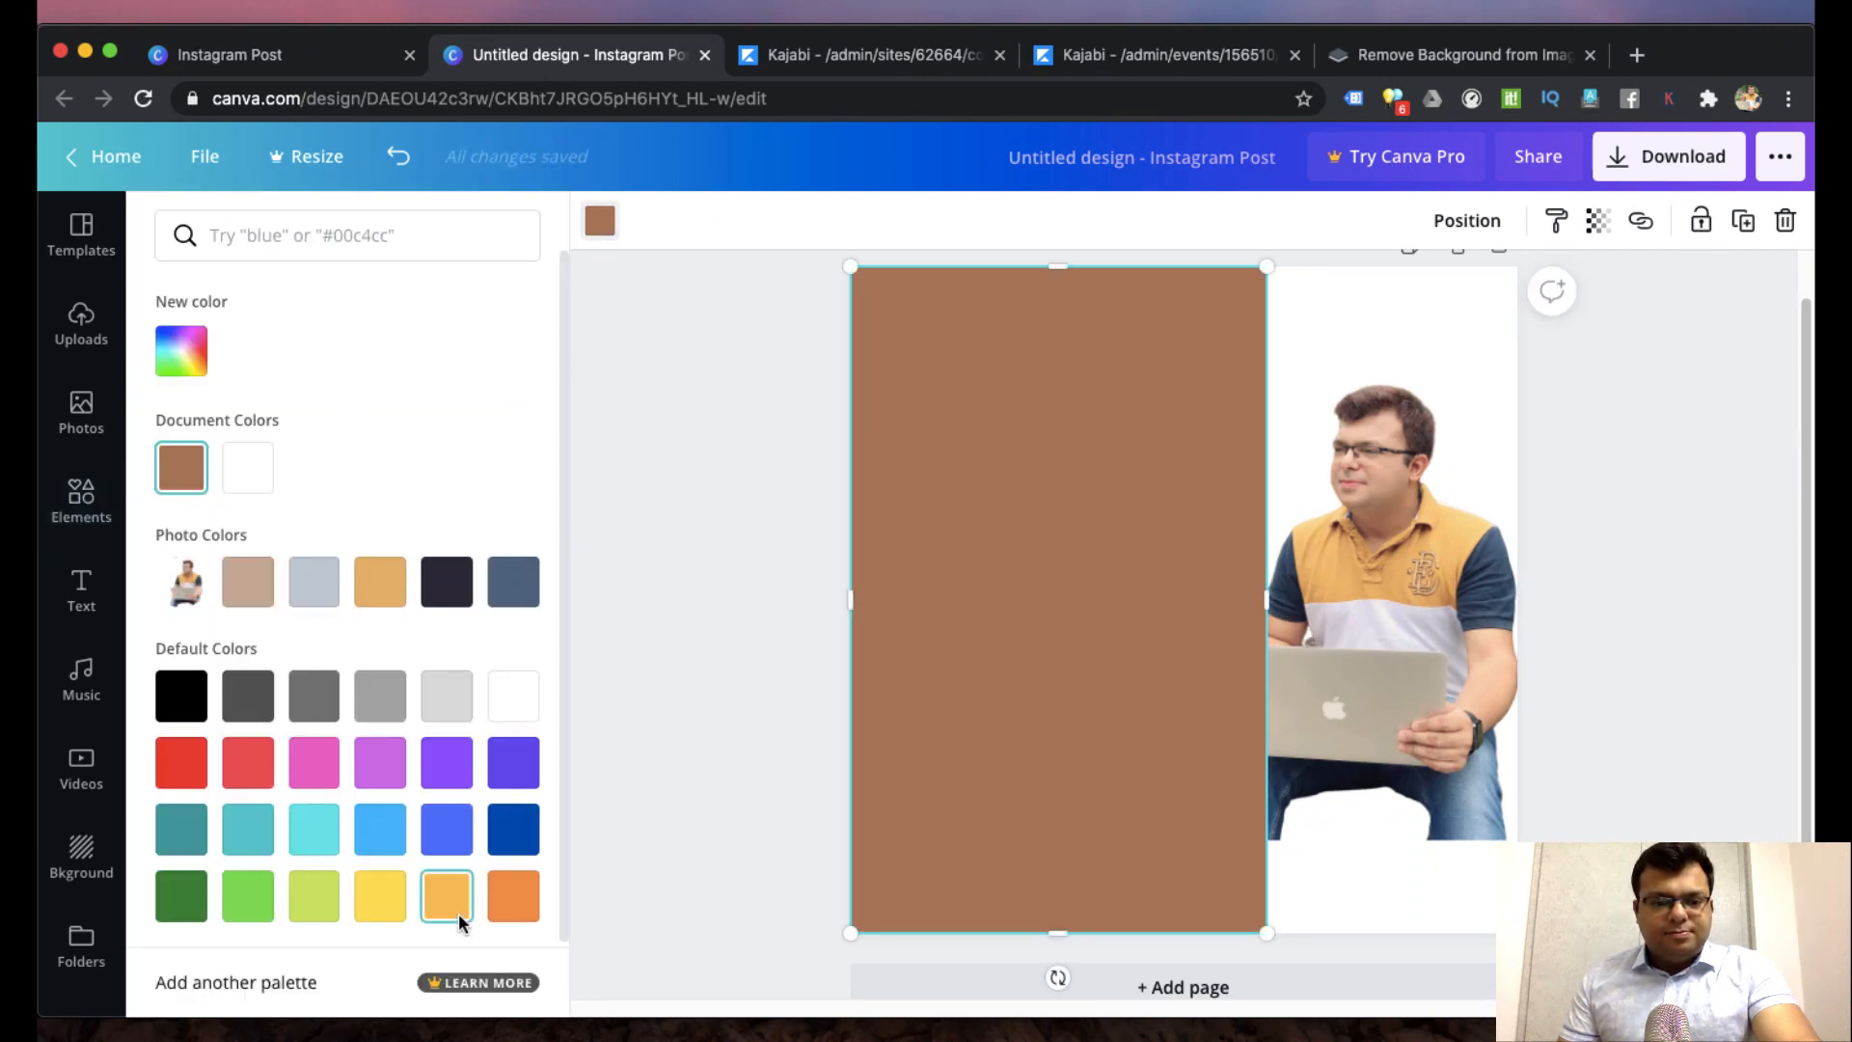
left_click(391, 913)
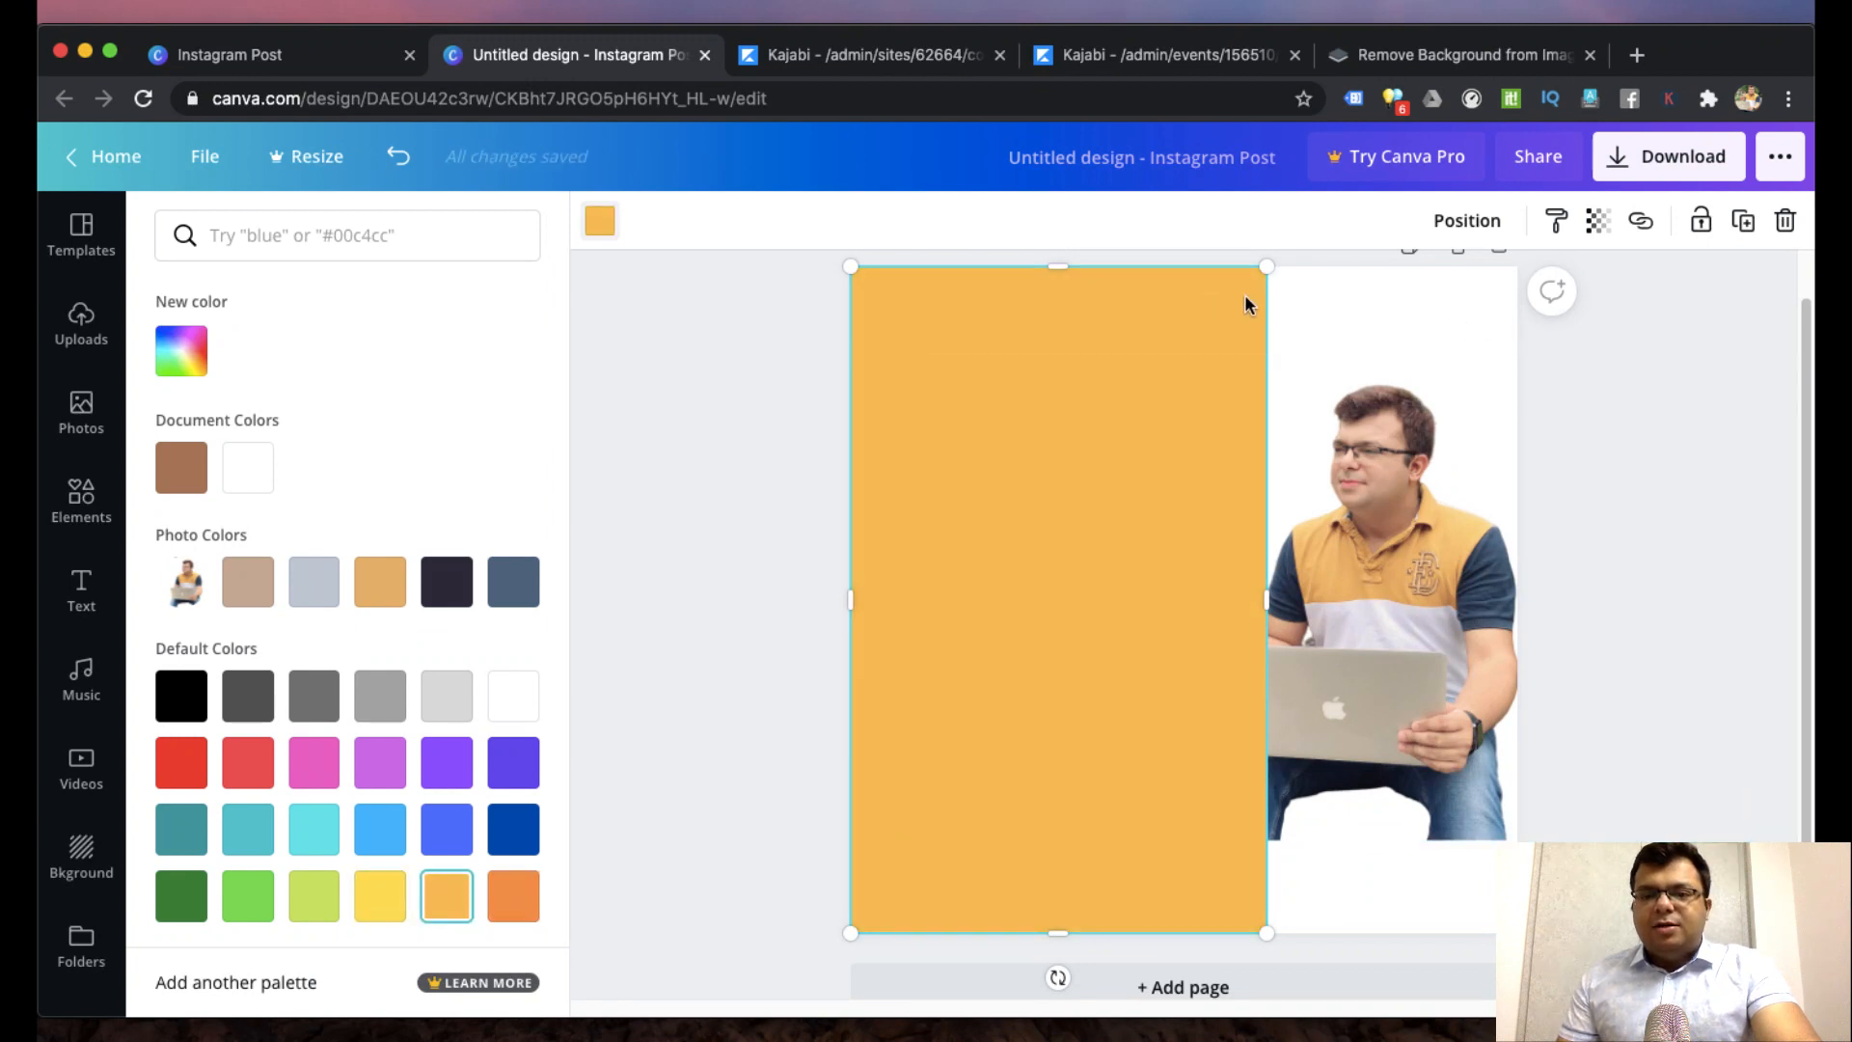
left_click(1601, 223)
left_click(1486, 221)
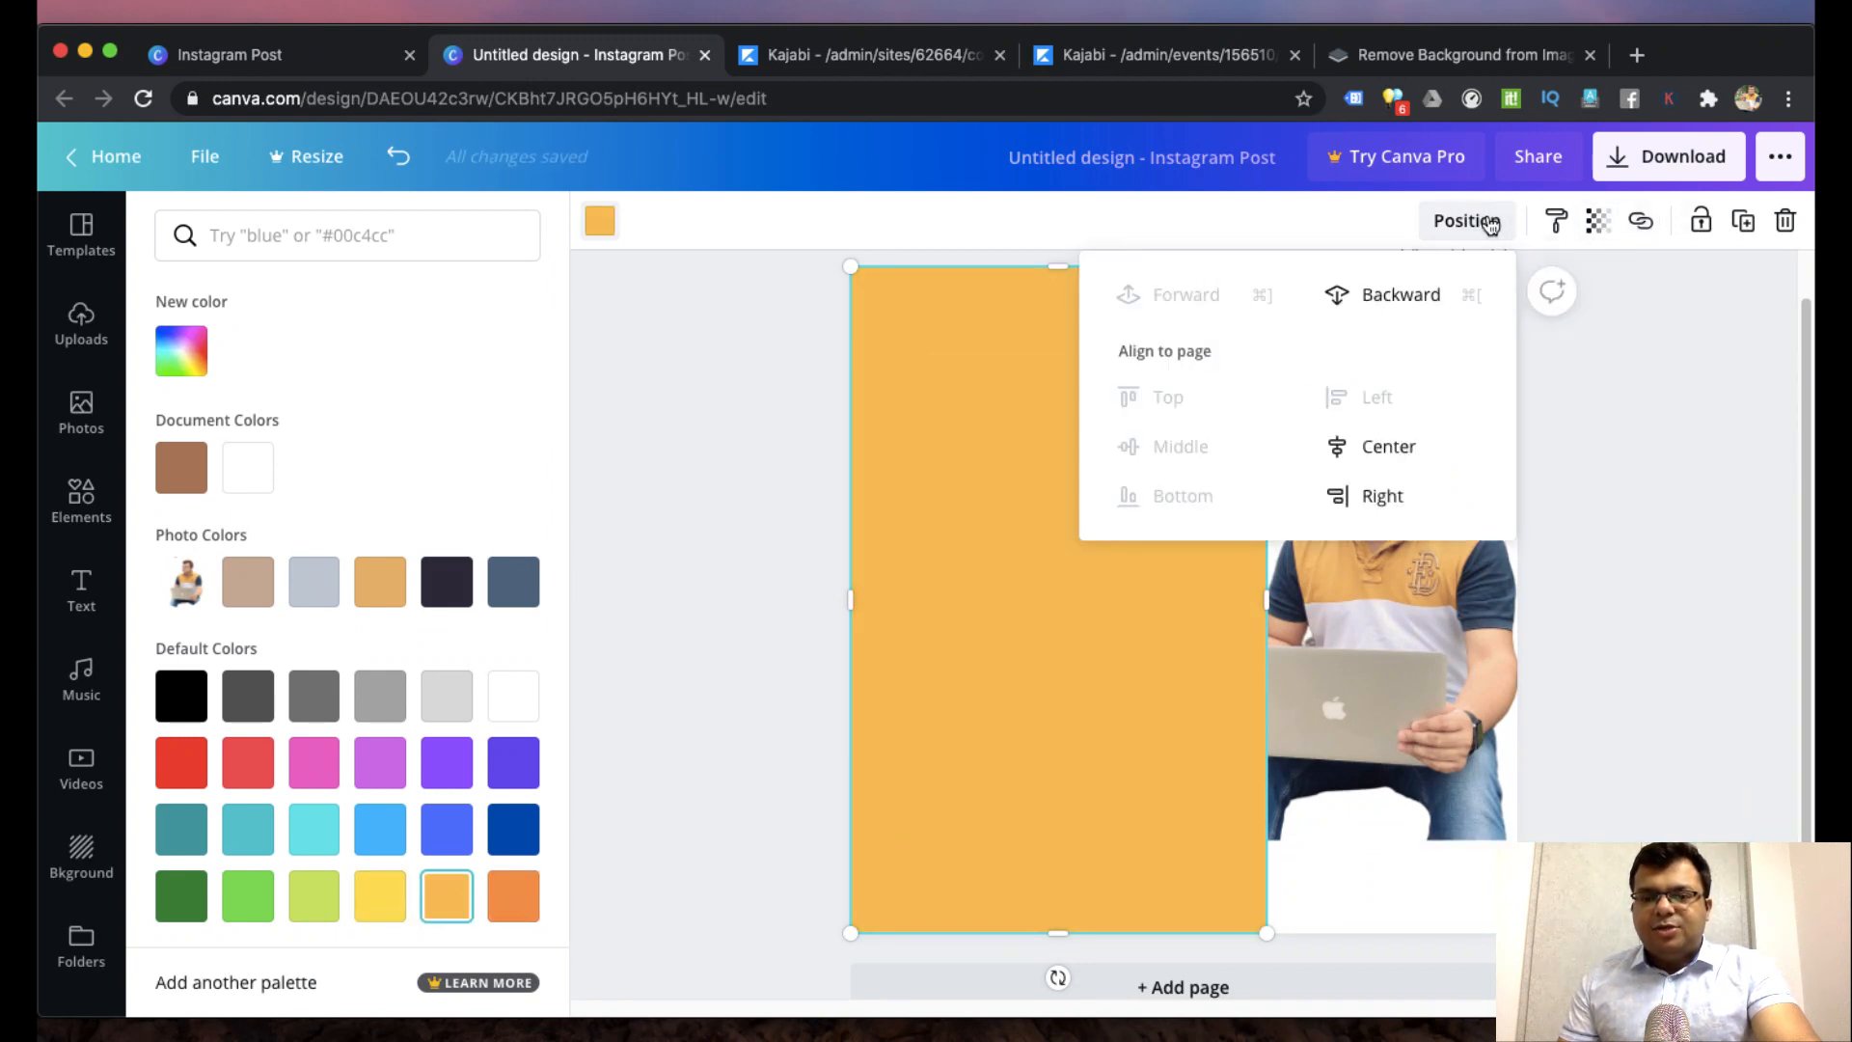
left_click(1407, 292)
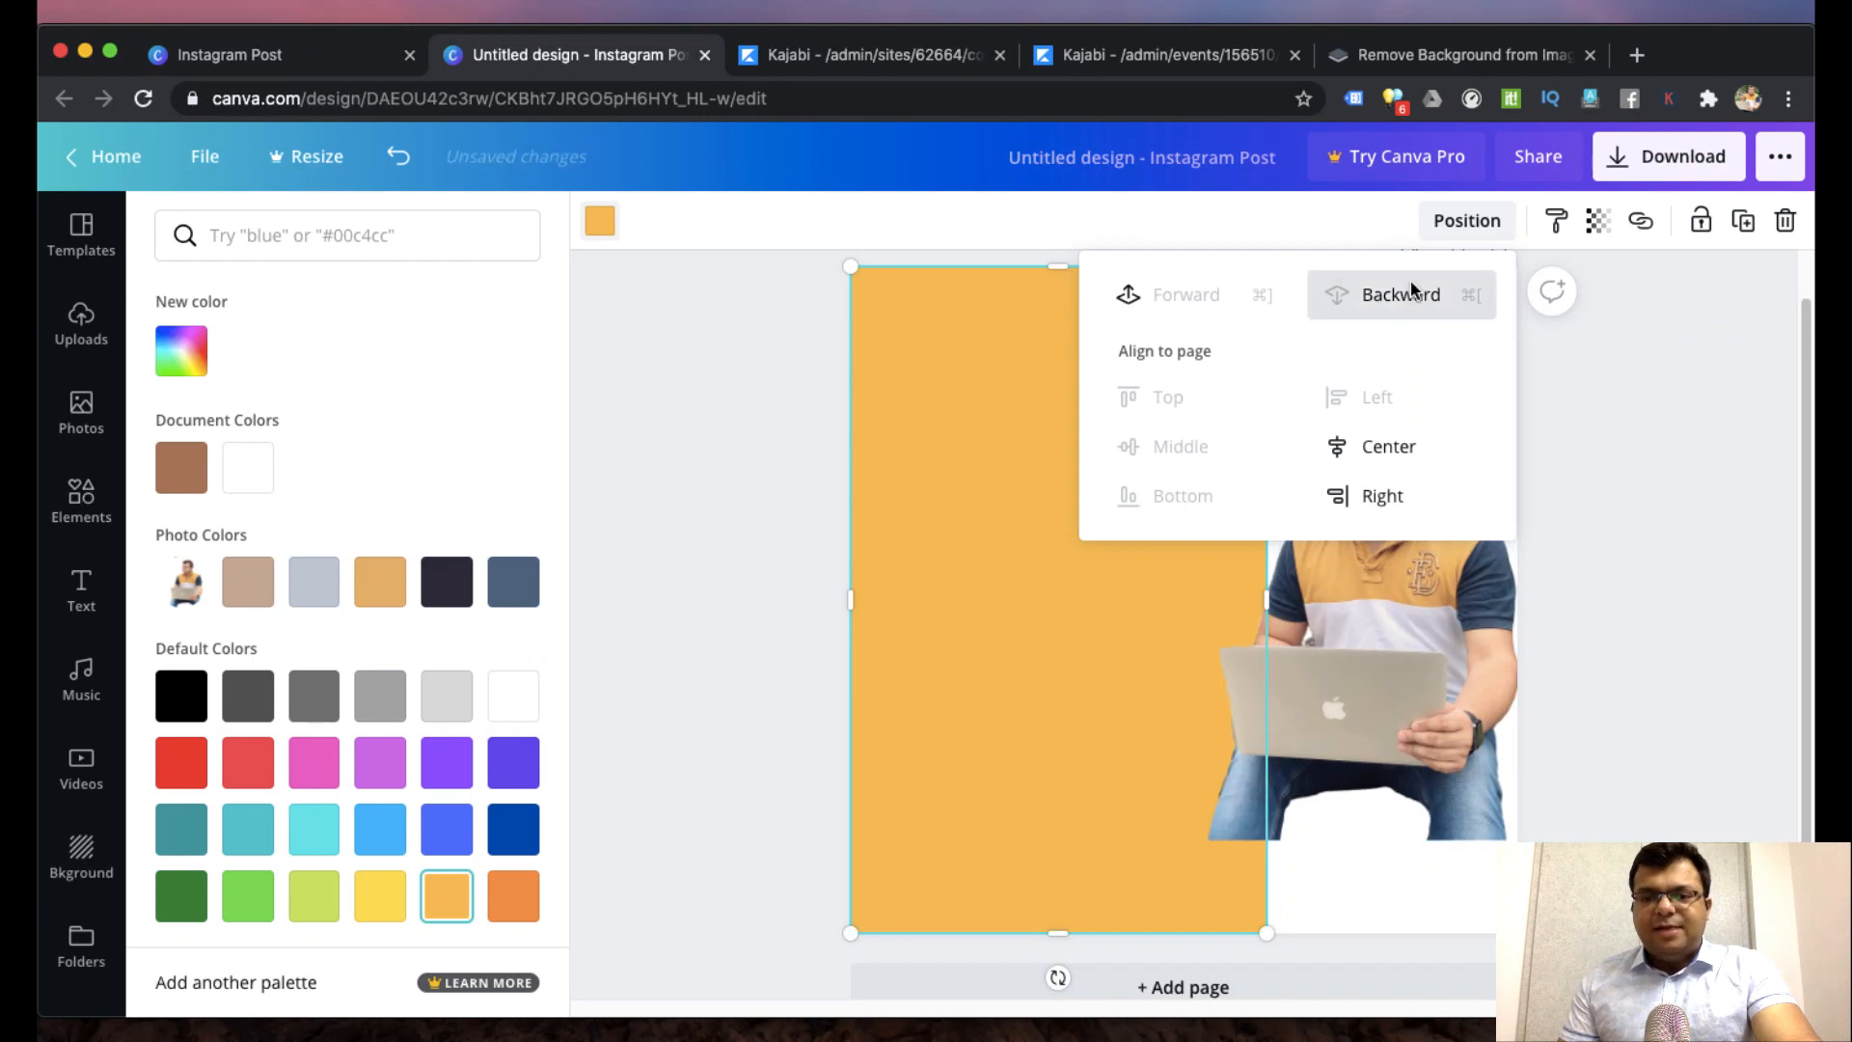
- Move the man's cutout slightly down, keeping it against the page's right edge
left_click(954, 709)
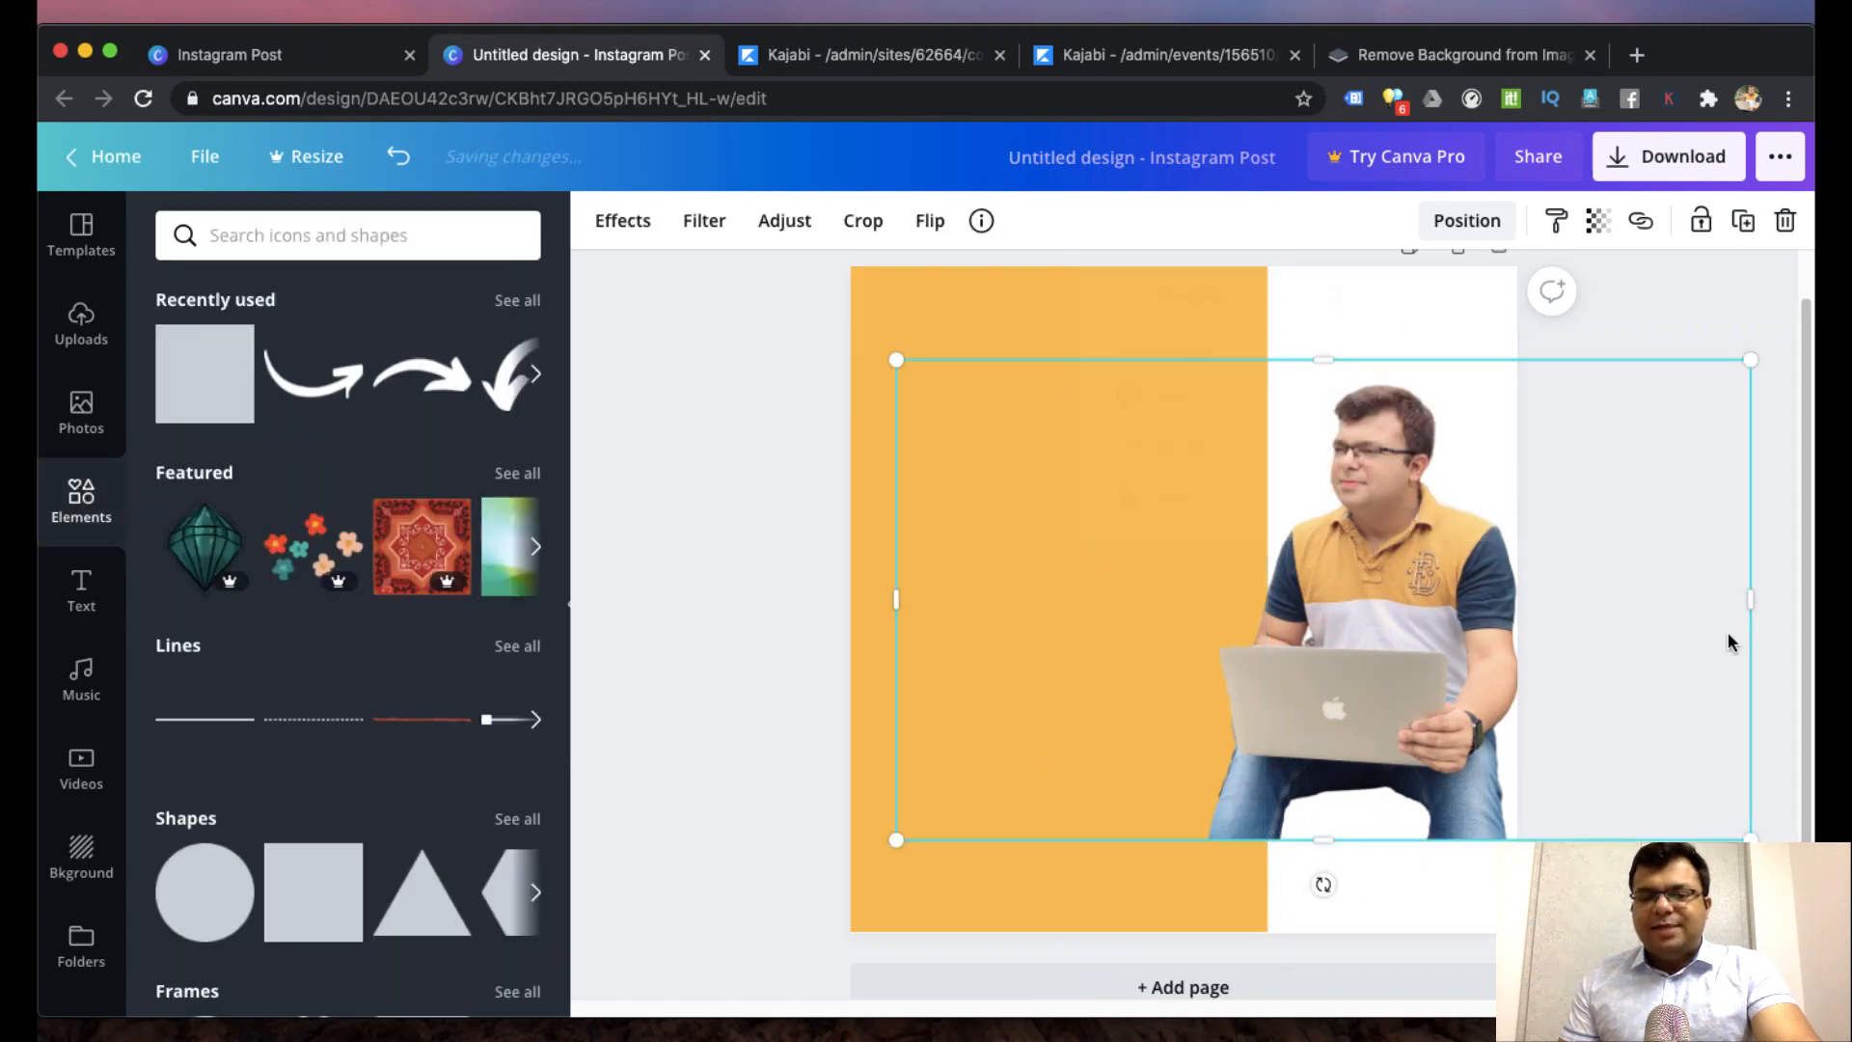
left_click(796, 735)
left_click_drag(1400, 714, 1370, 690)
left_click(782, 525)
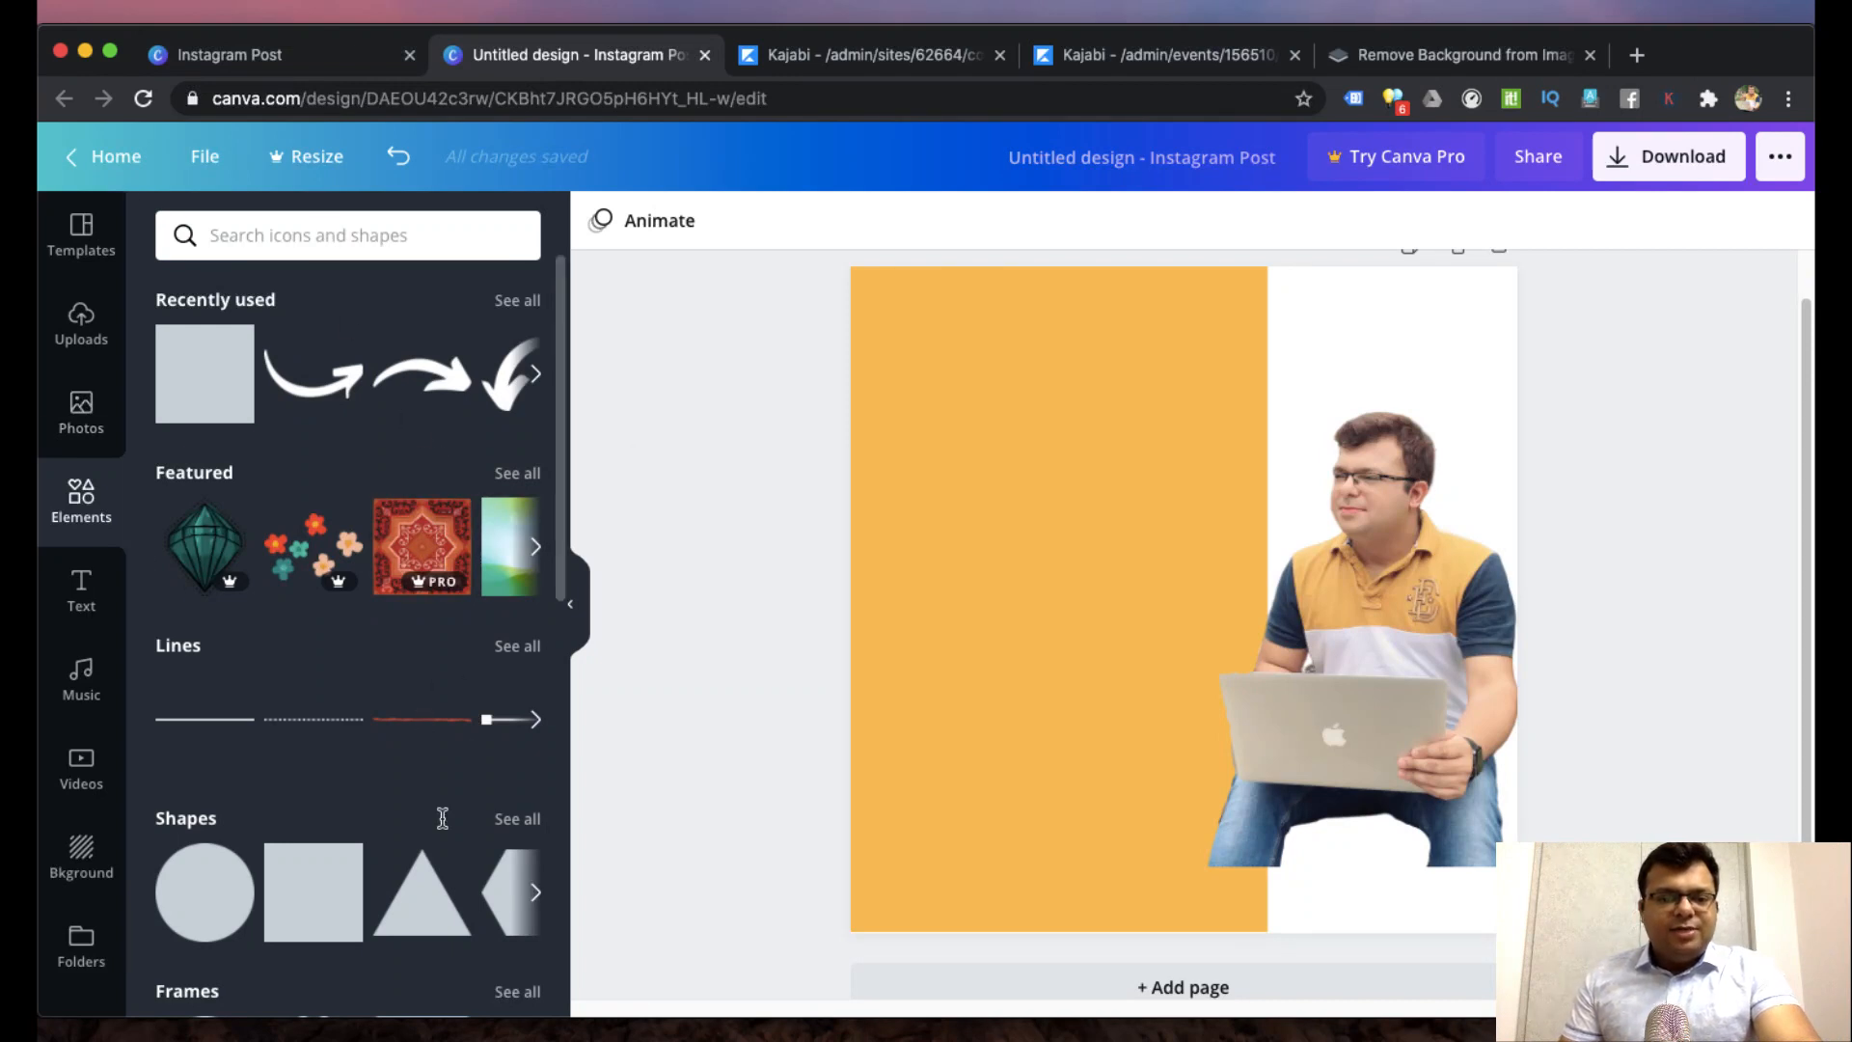
- Add a triangle shape, enlarge it to about the page's full height and shift it partly past the right edge
left_click(422, 892)
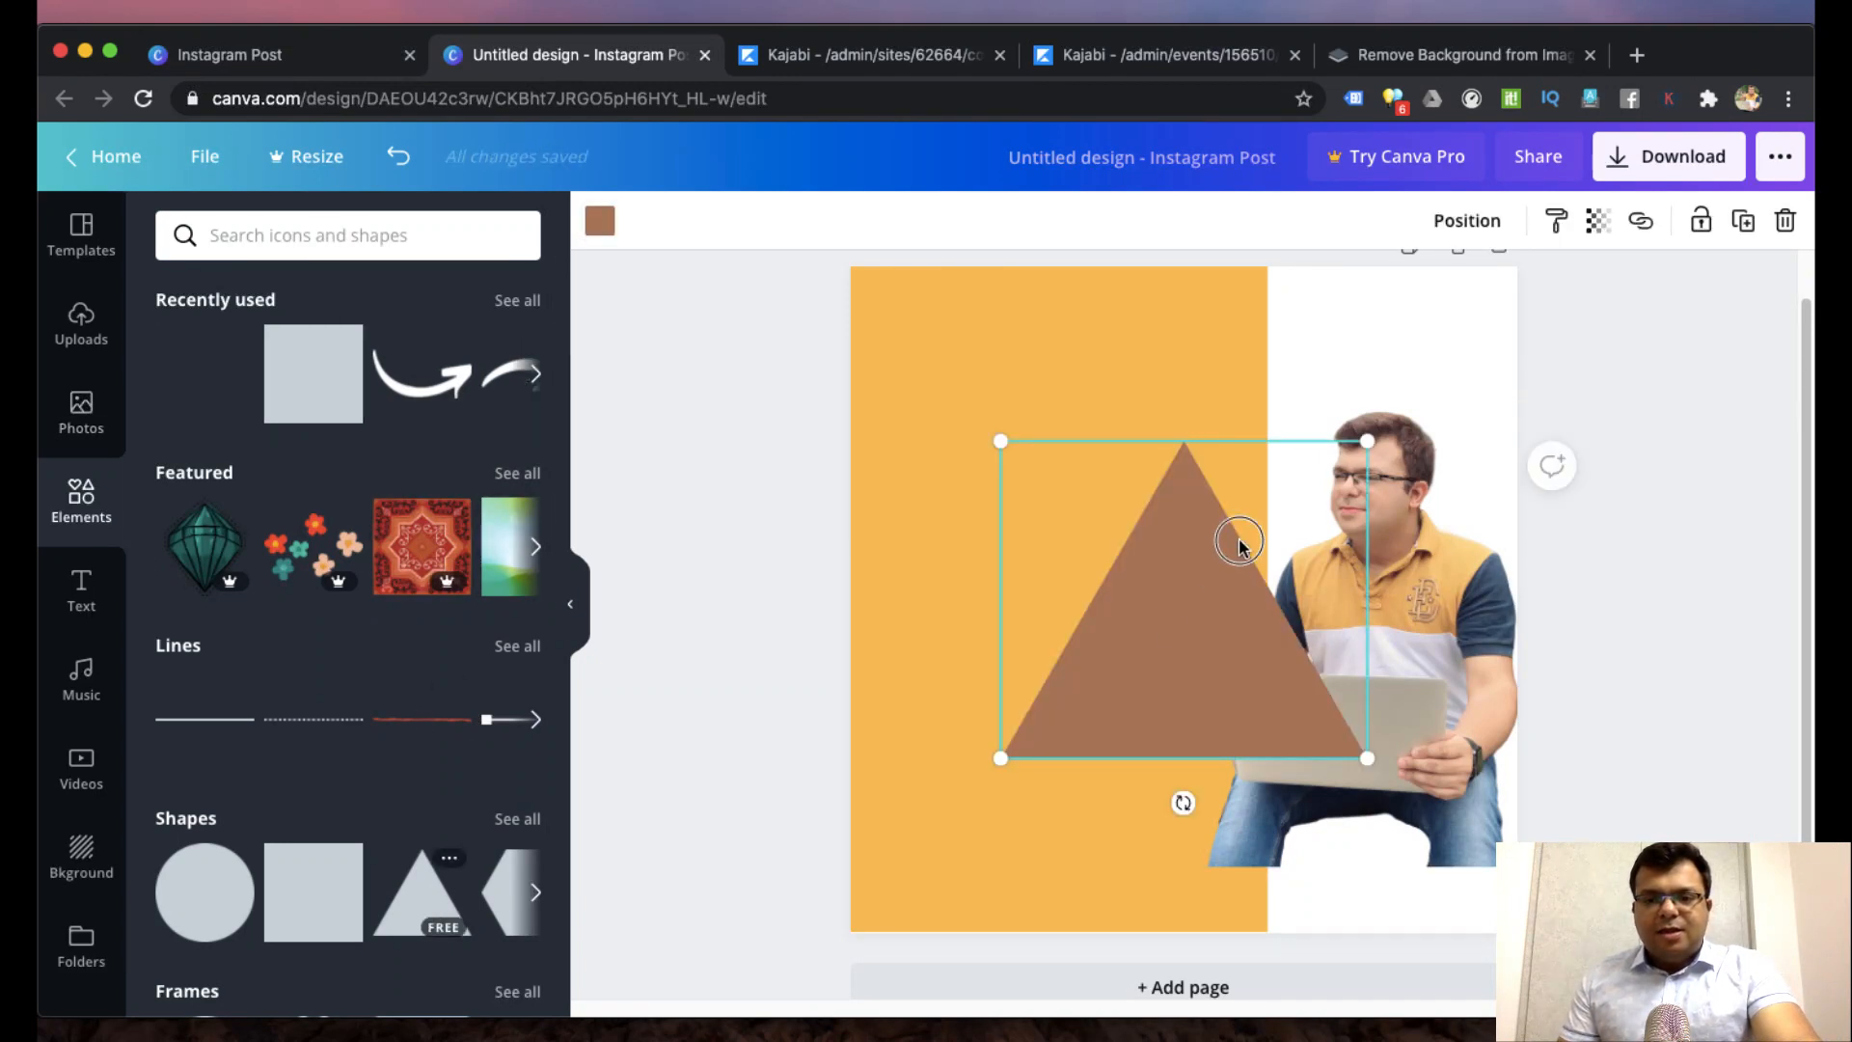
left_click_drag(1239, 541, 1306, 439)
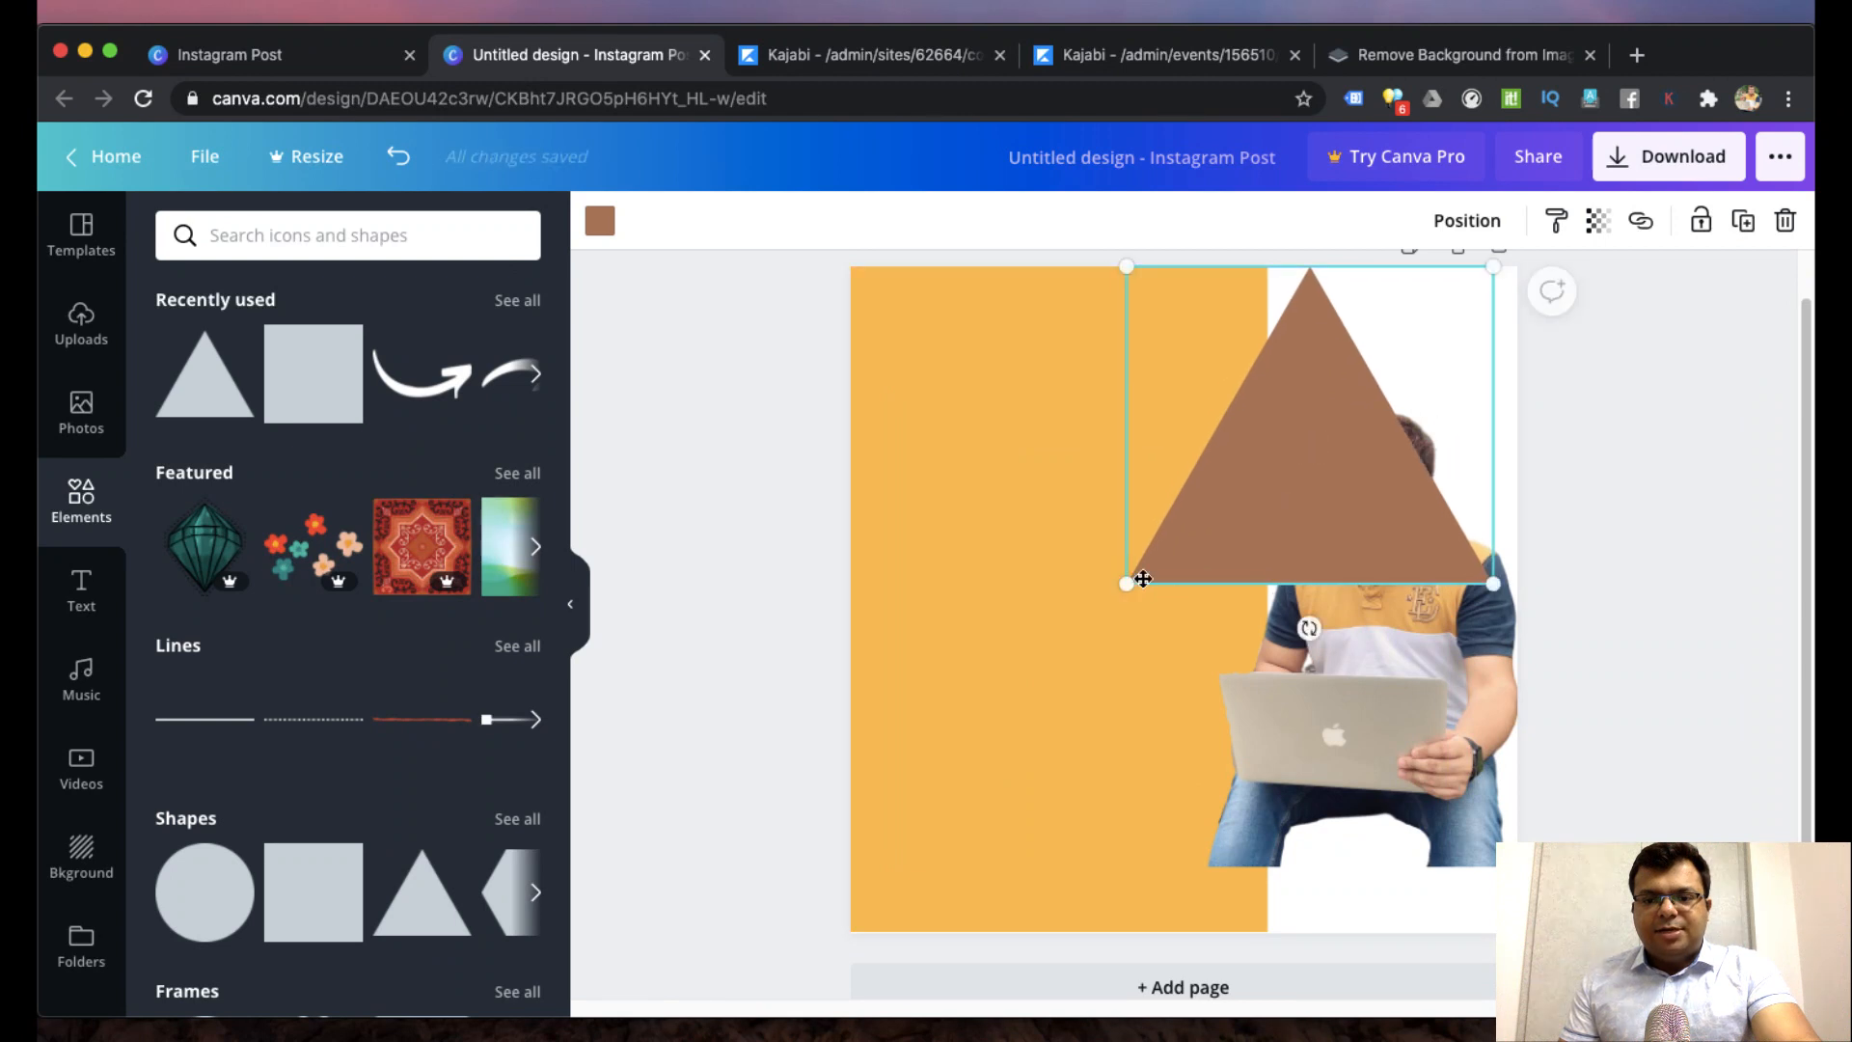
left_click_drag(998, 759, 899, 880)
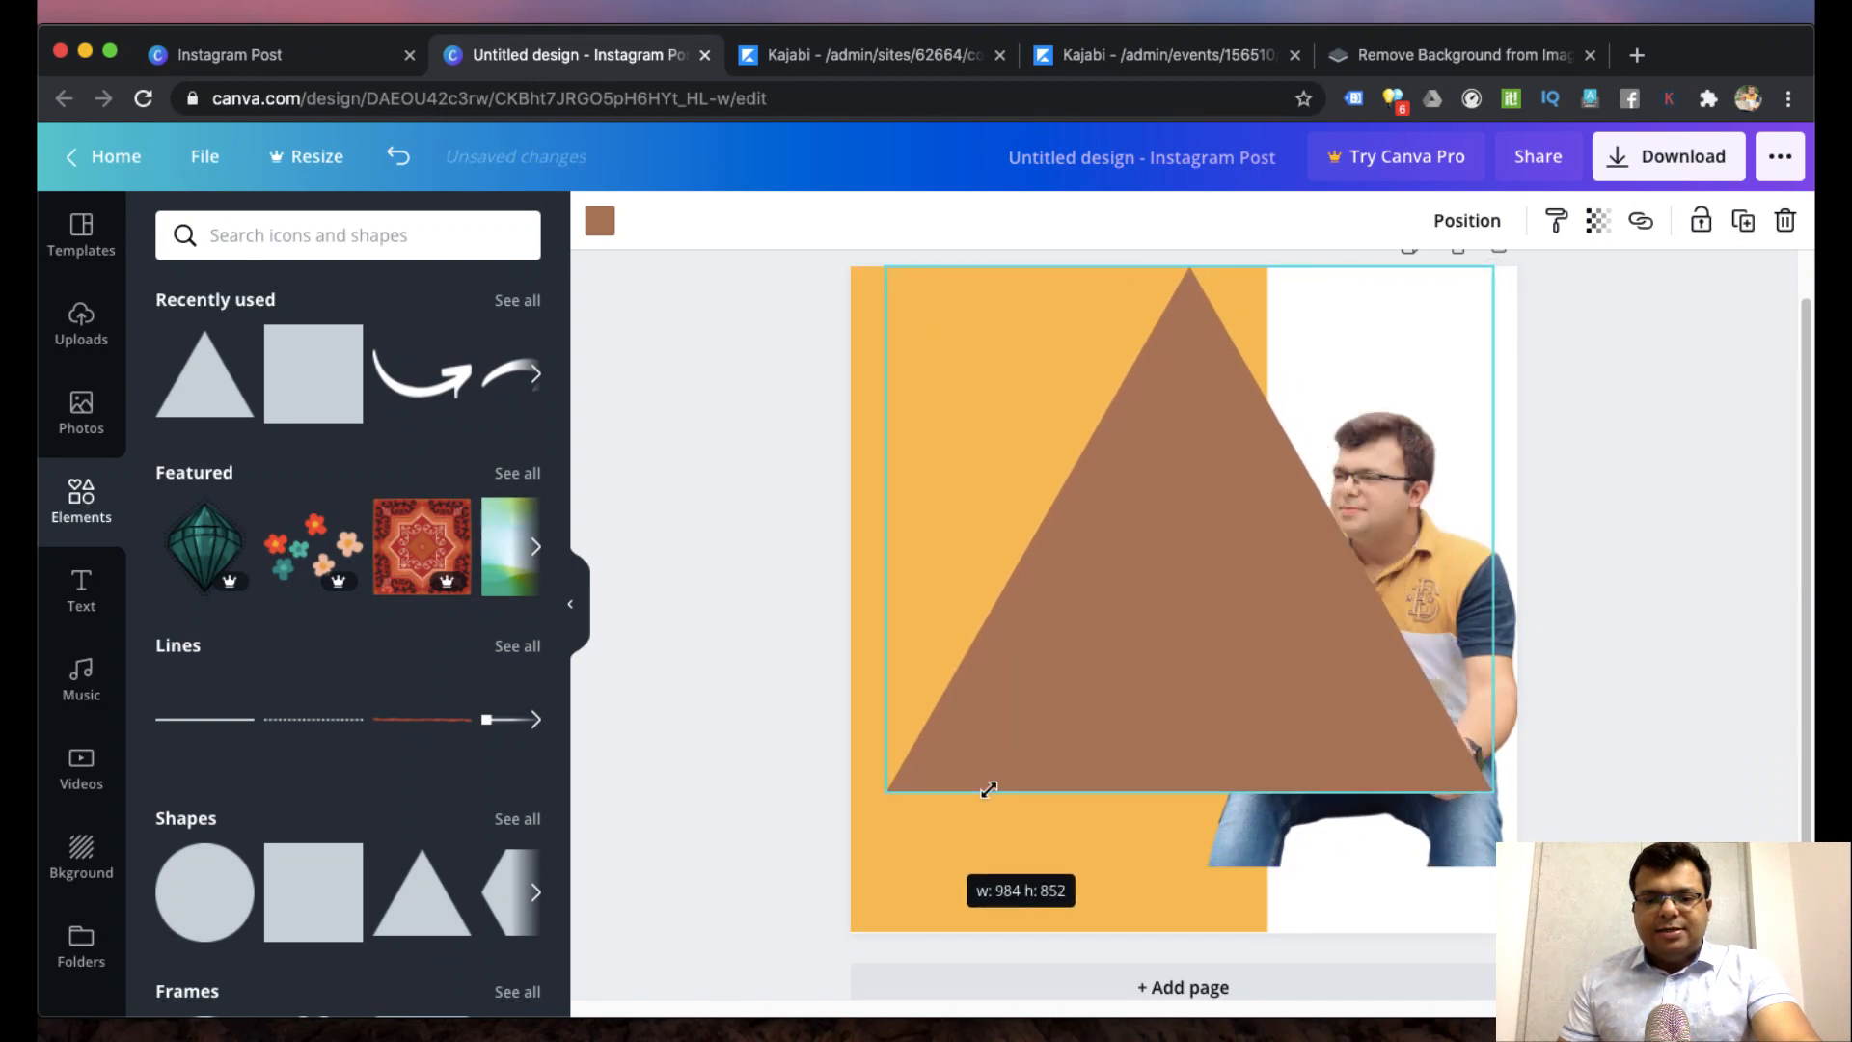
left_click_drag(1138, 631, 1286, 634)
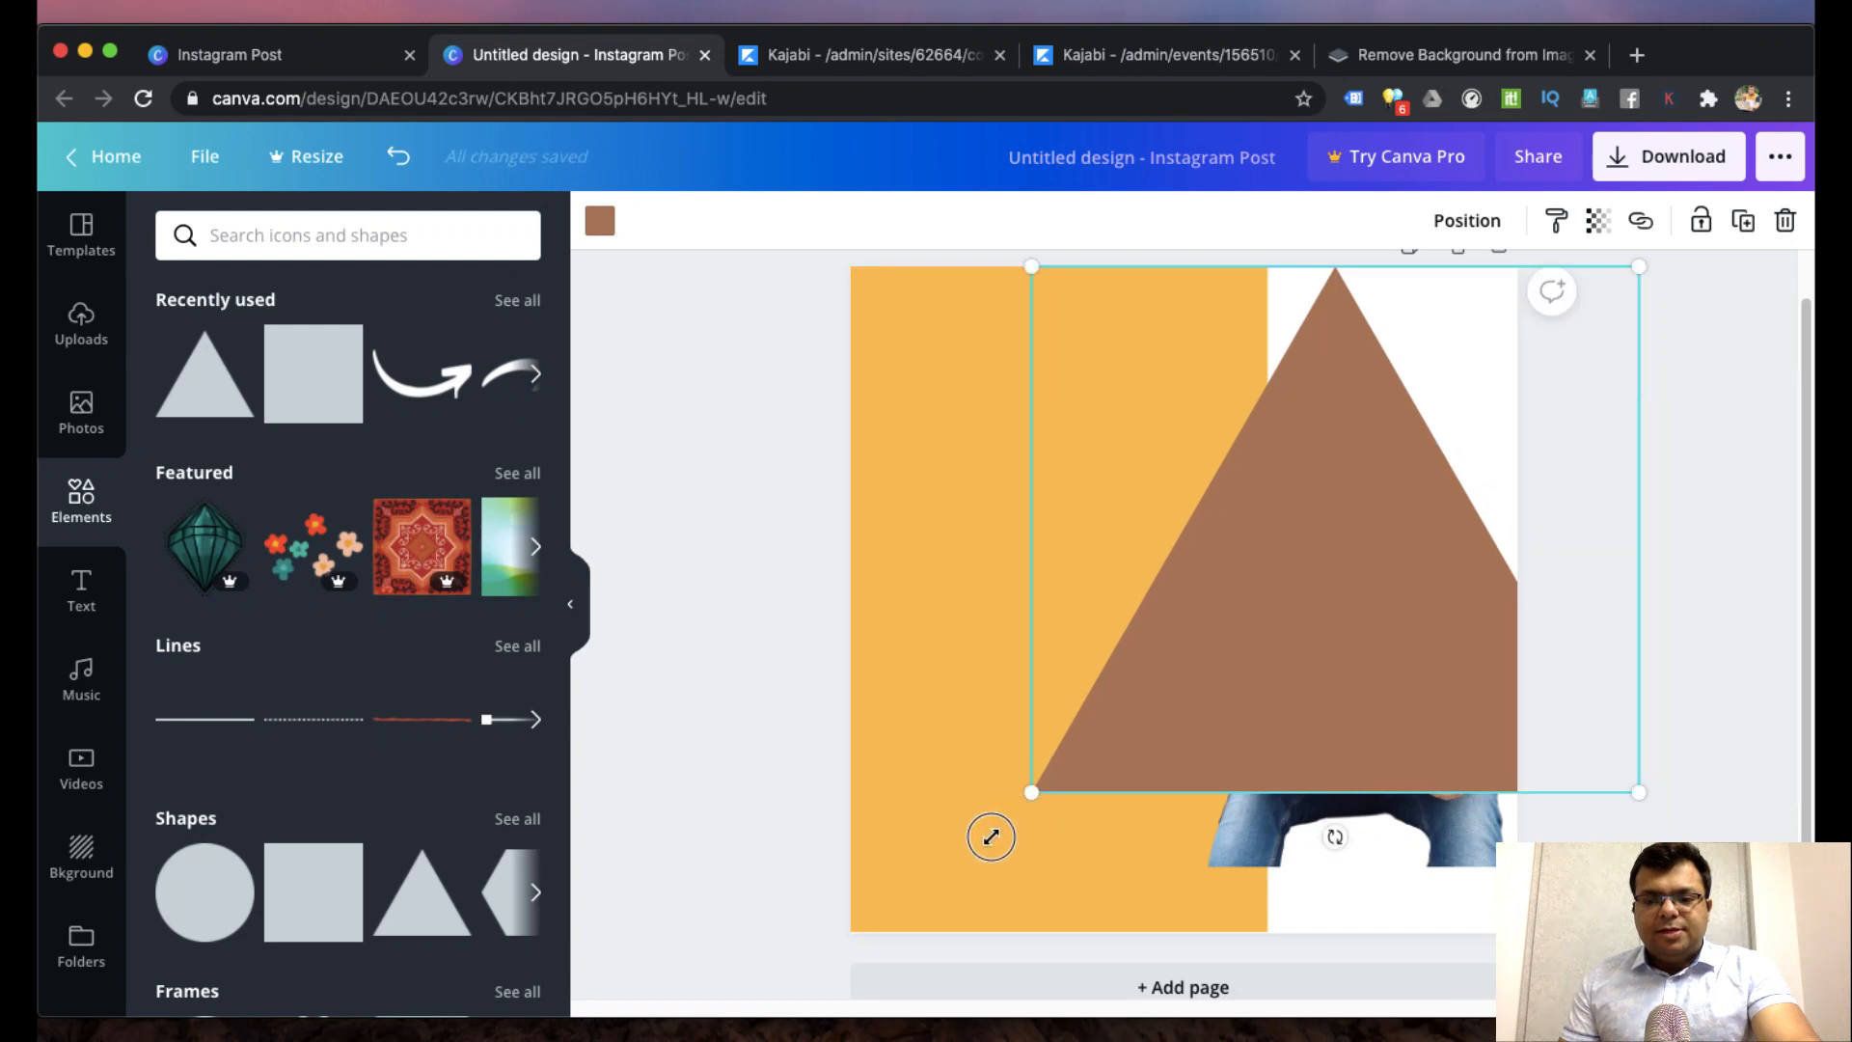
left_click_drag(991, 836, 862, 936)
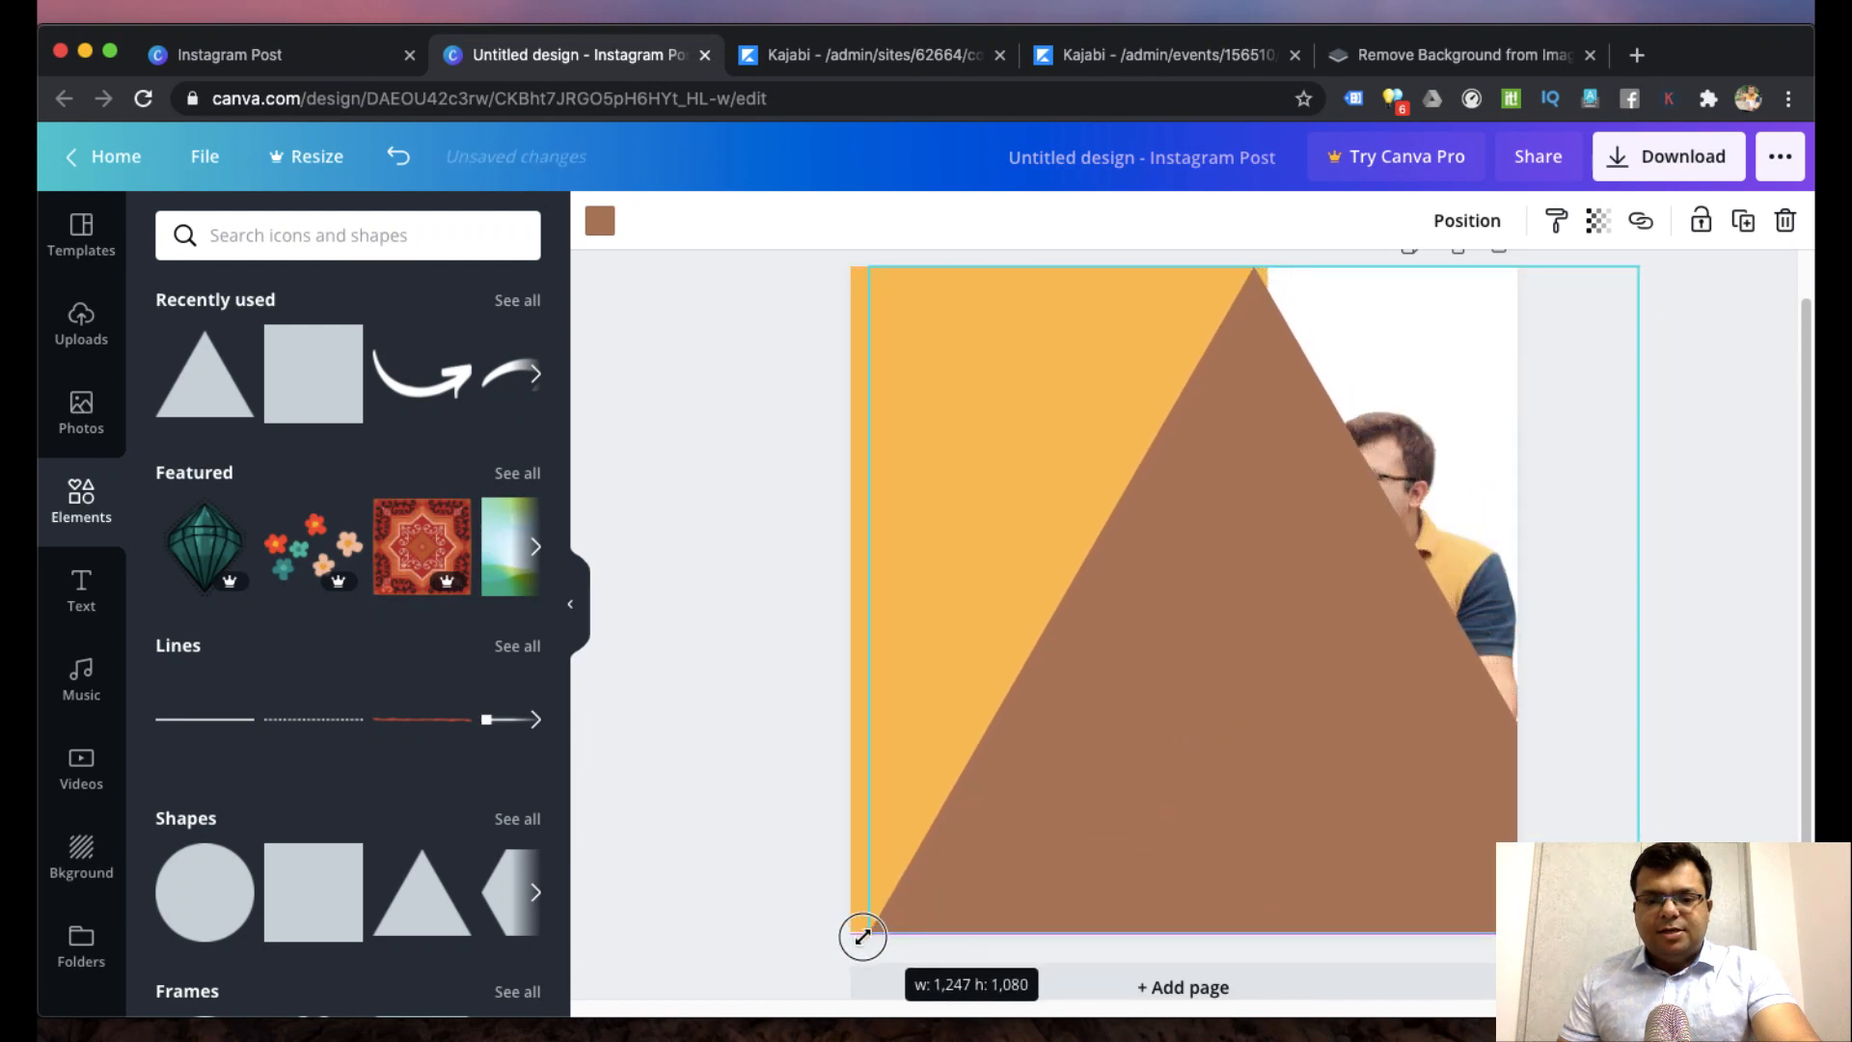
left_click_drag(1174, 732, 1276, 723)
left_click_drag(1444, 345, 1444, 346)
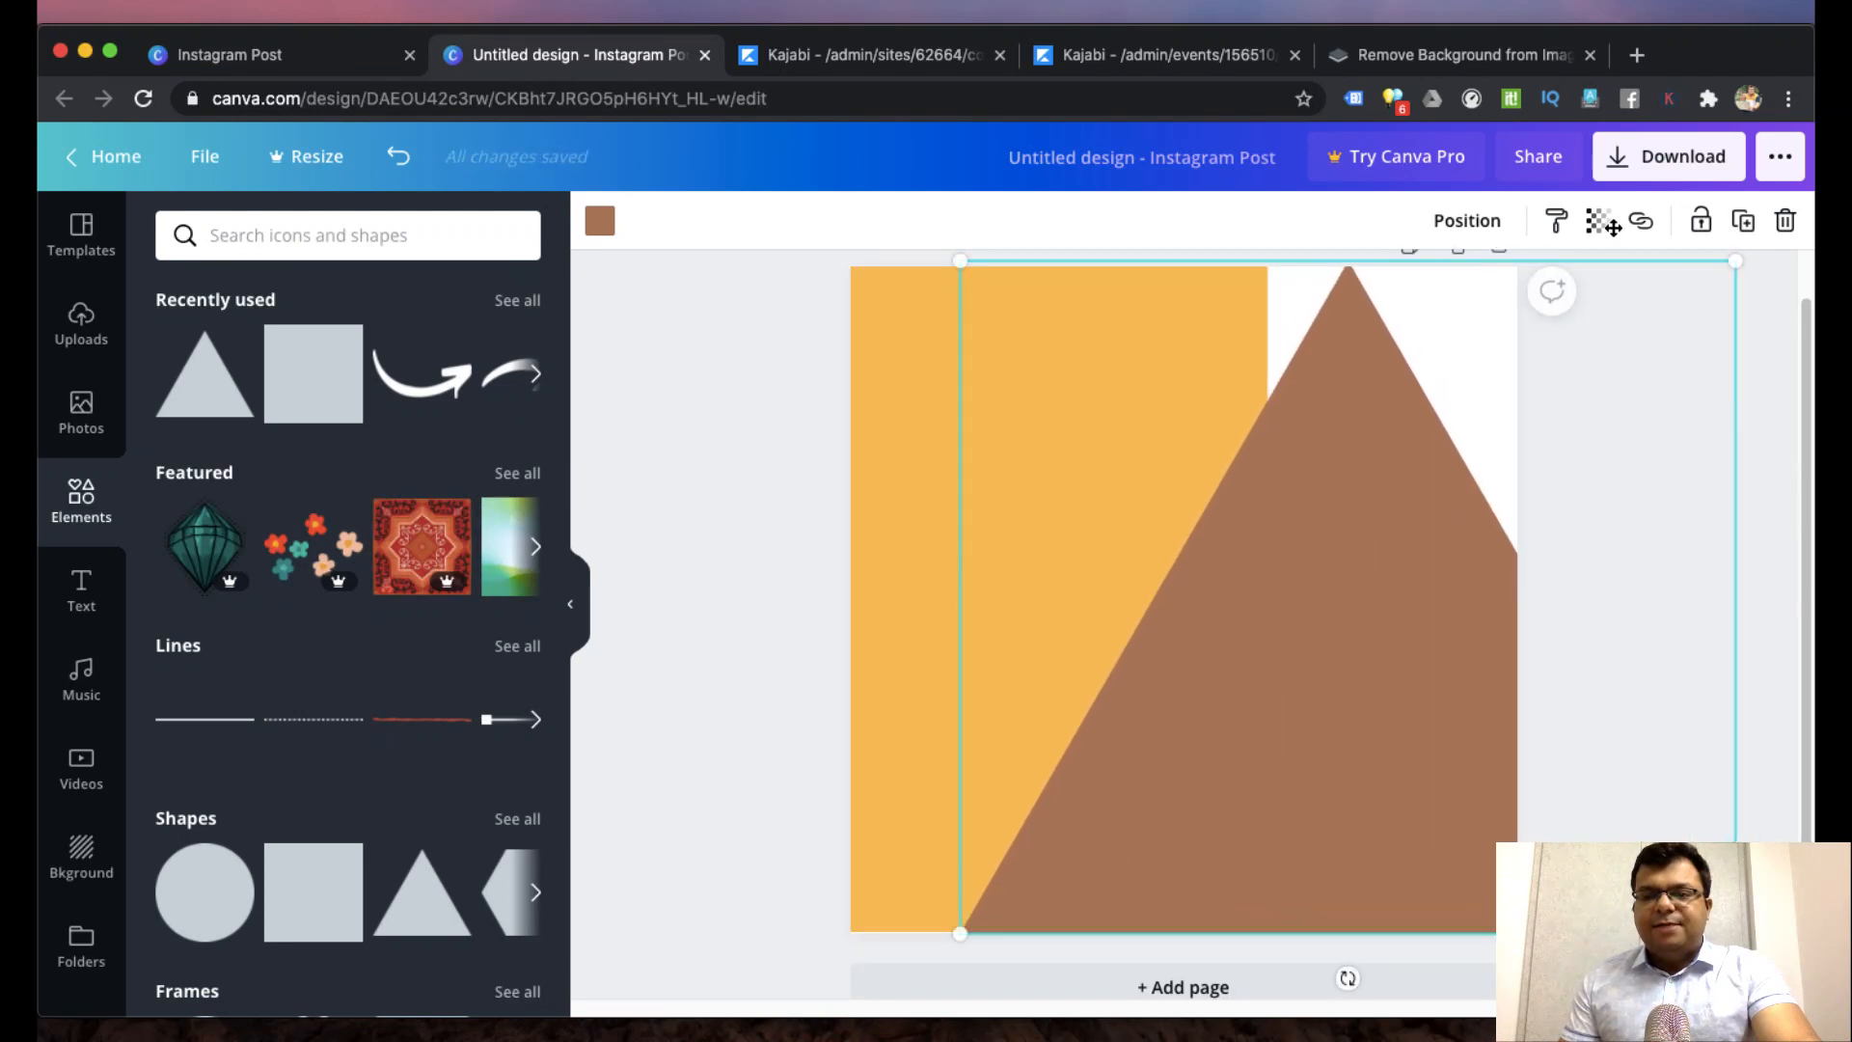
- Recolour the large triangle white and send it backward behind the man's cutout
left_click(598, 223)
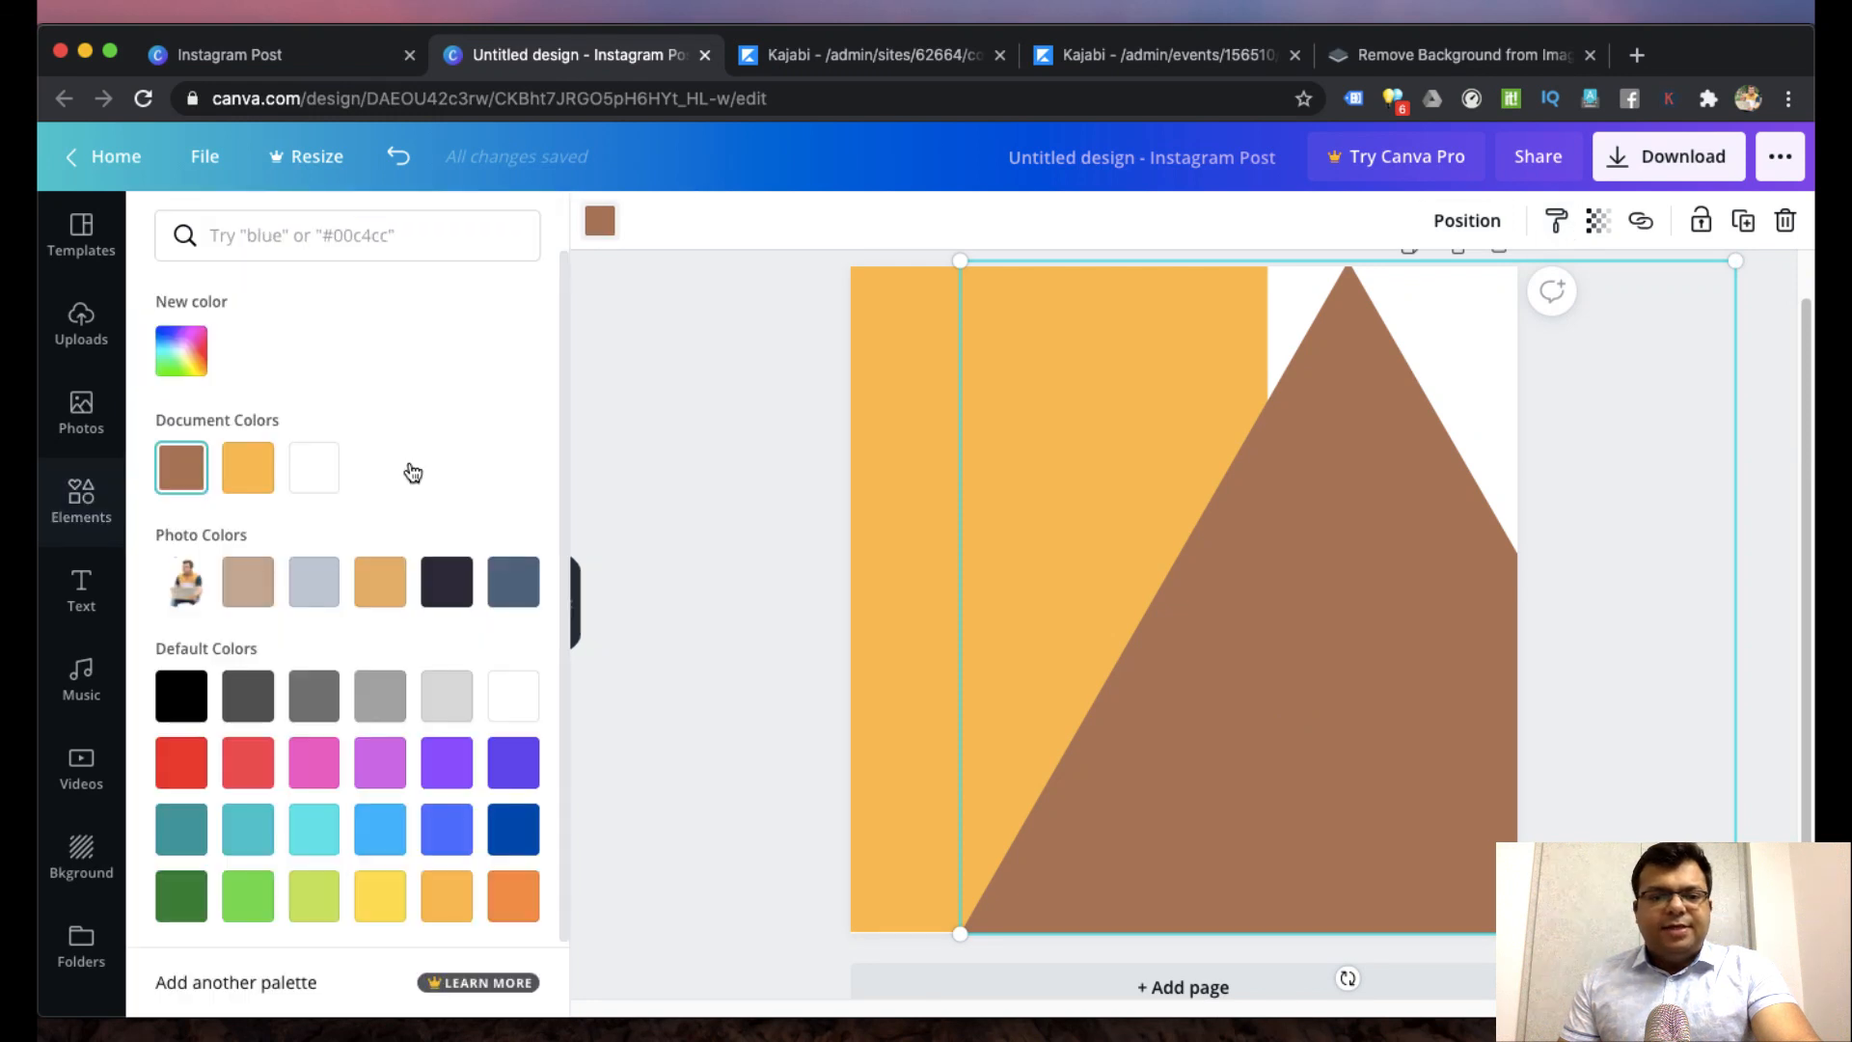
left_click(319, 494)
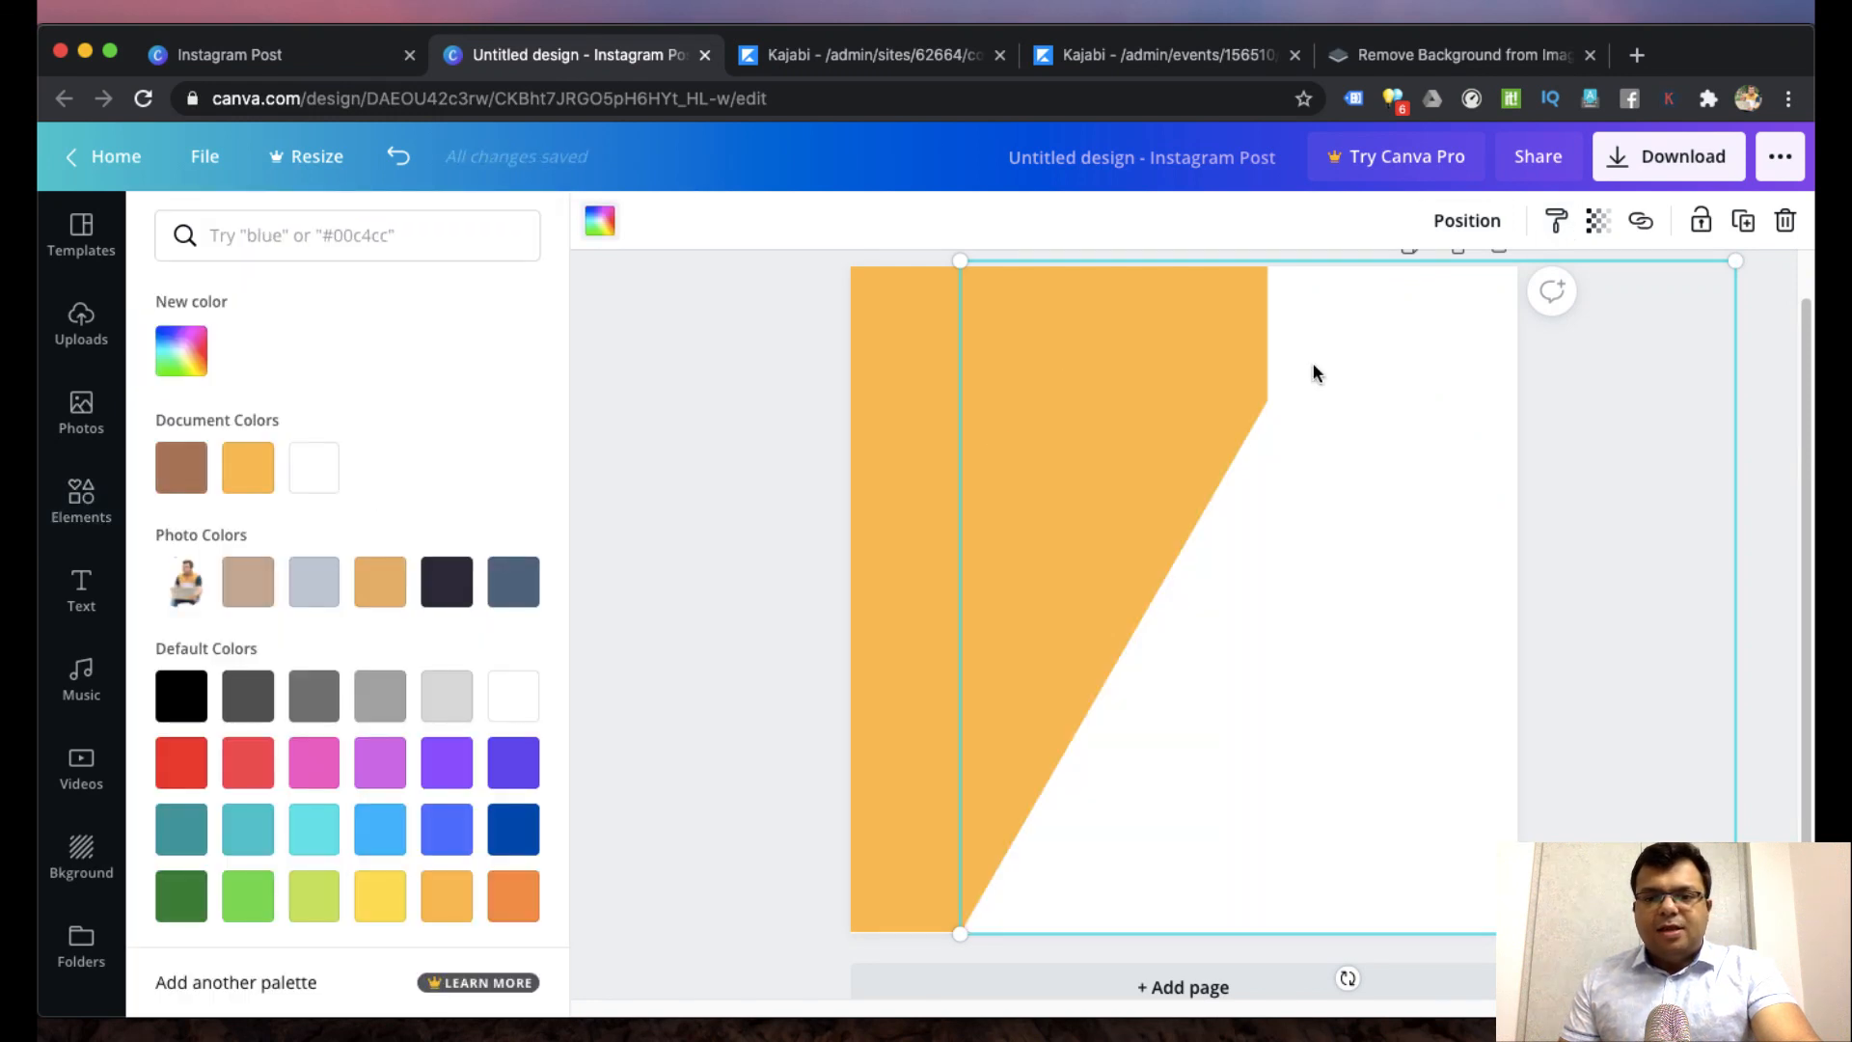
left_click(1485, 224)
left_click(1429, 294)
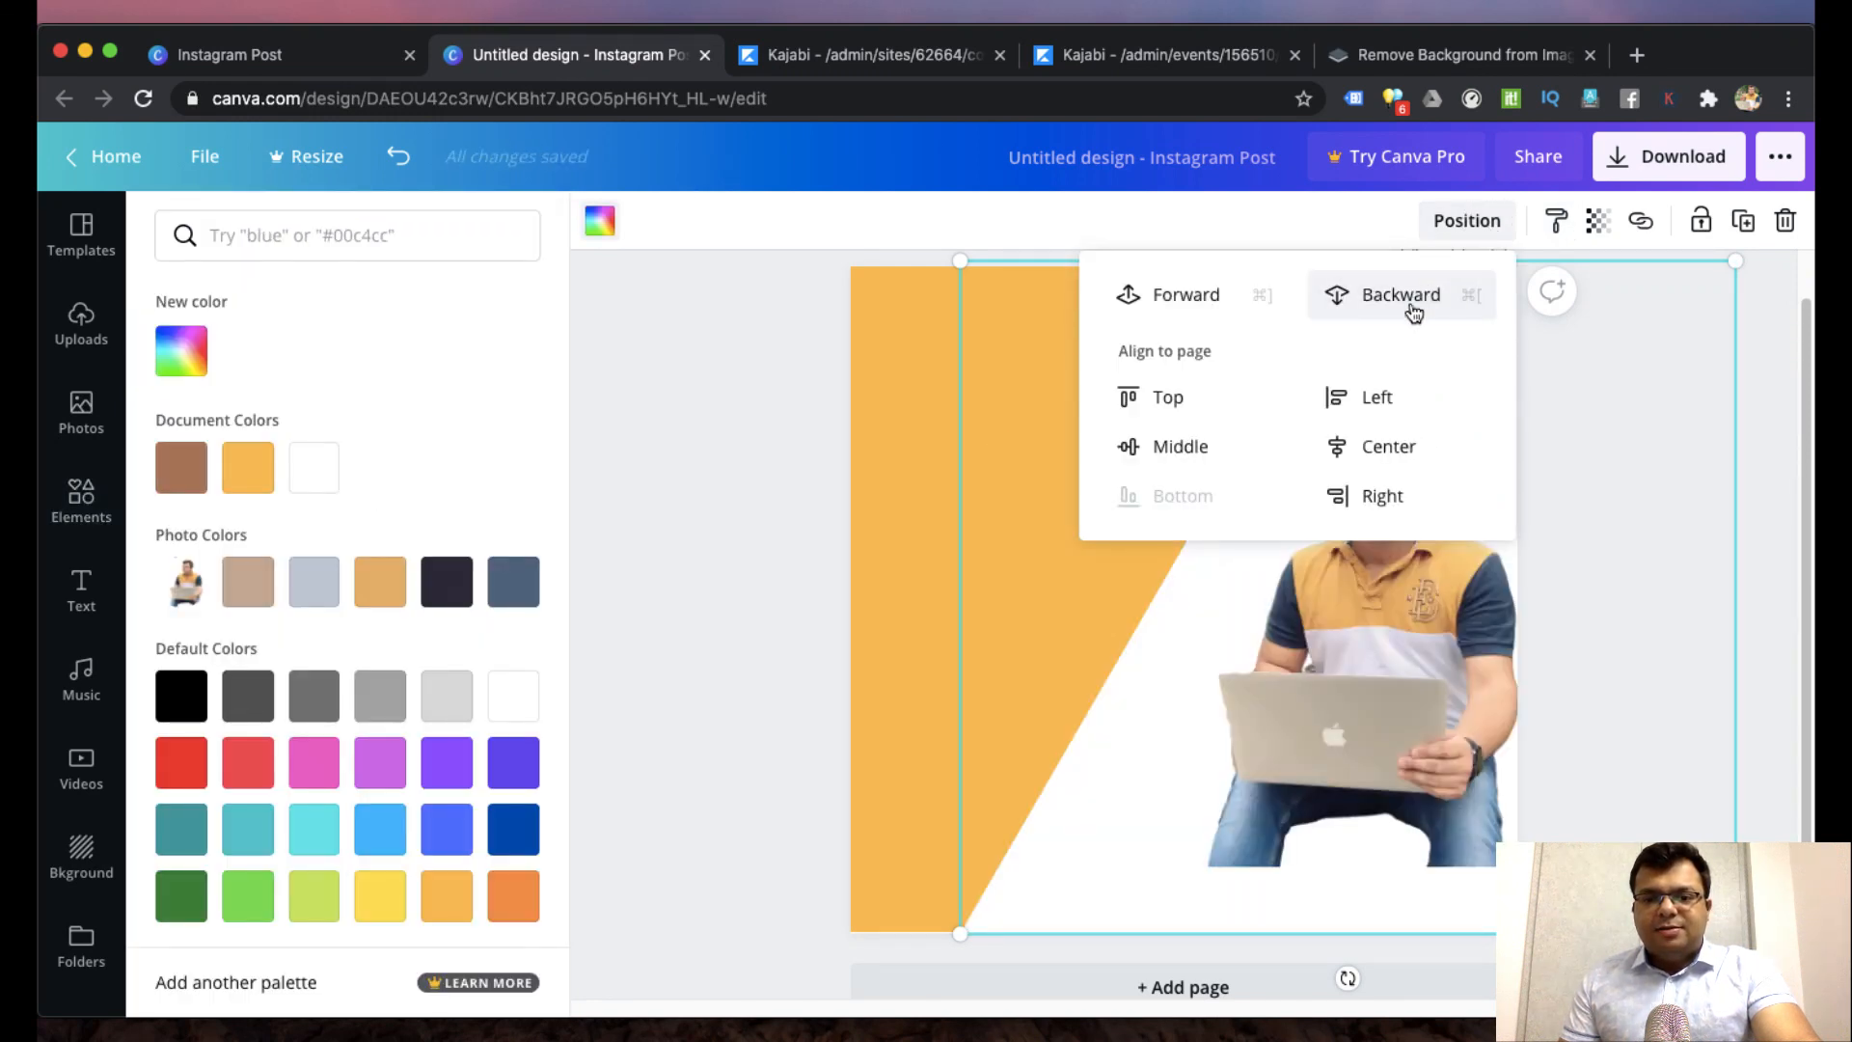
- Nudge the man's cutout slightly right and reposition the white triangle so its slanted side cuts diagonally across the orange block's lower part
left_click(743, 592)
left_click(1139, 680)
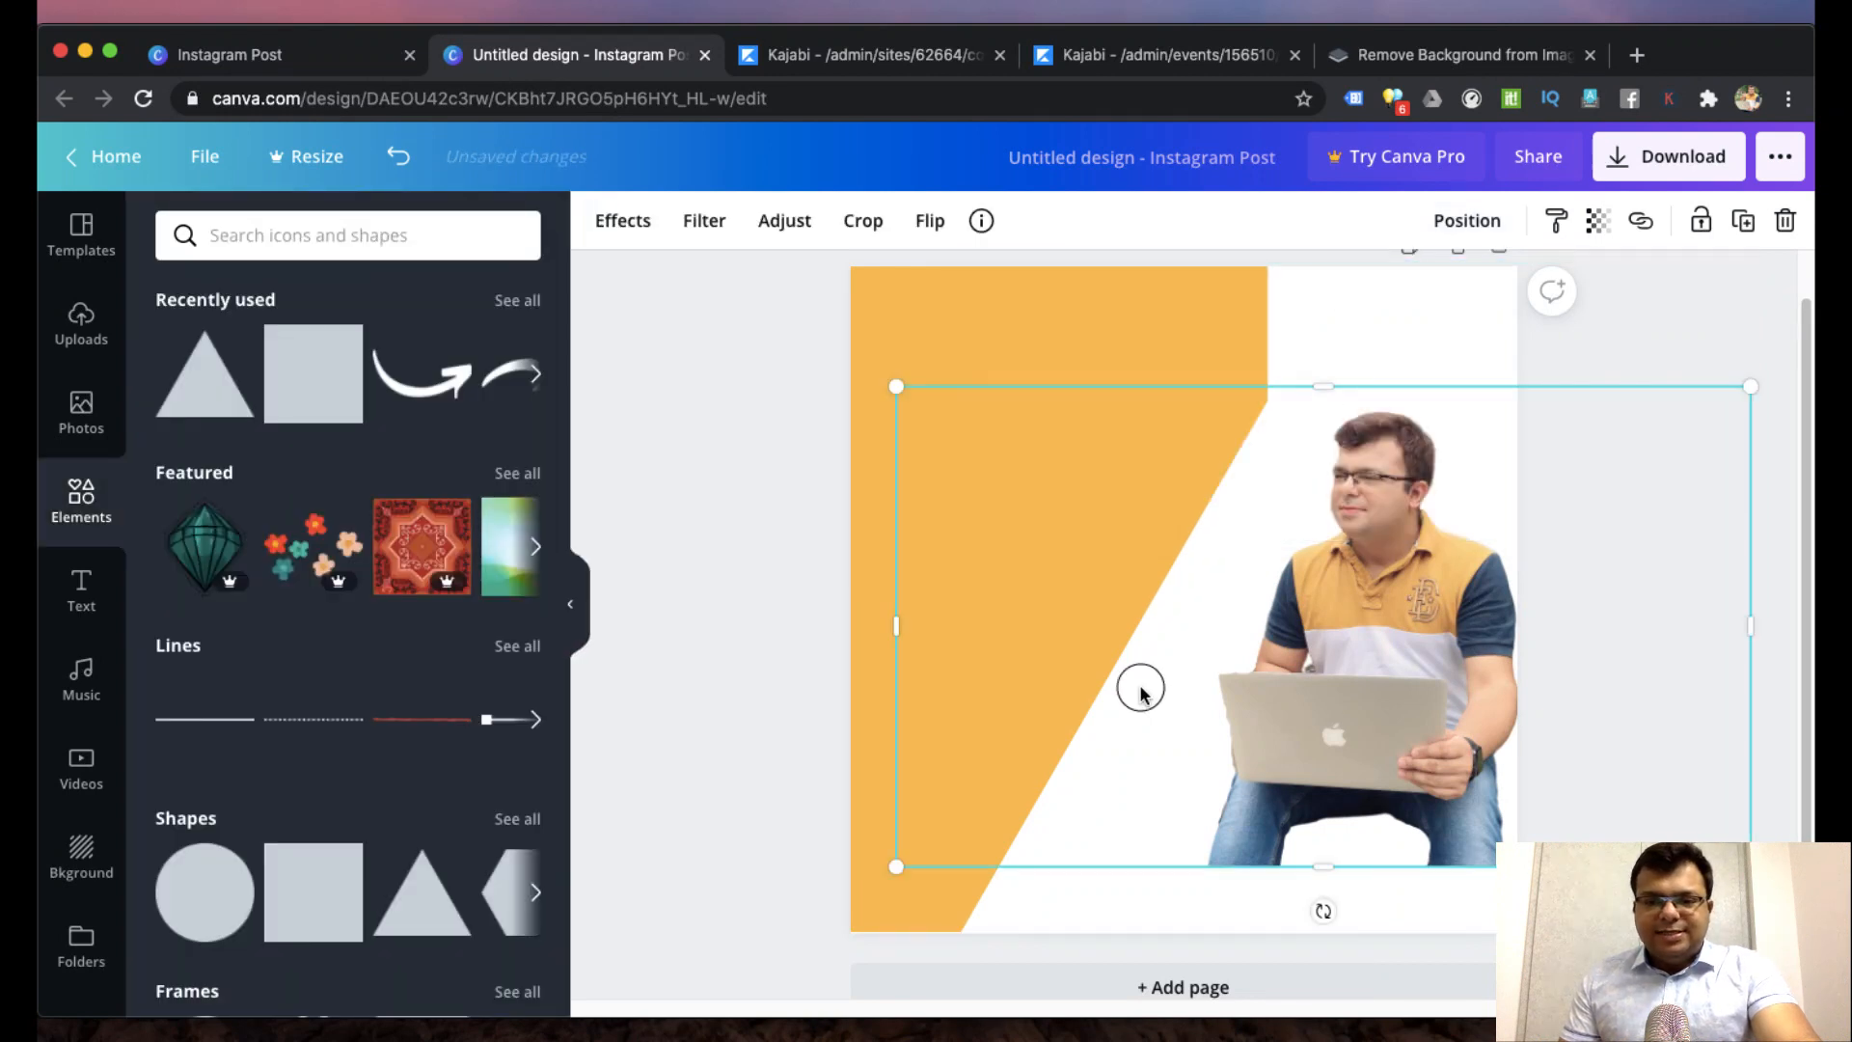
left_click_drag(1139, 691, 1147, 691)
left_click_drag(1099, 910, 1115, 906)
left_click_drag(1043, 603, 1035, 596)
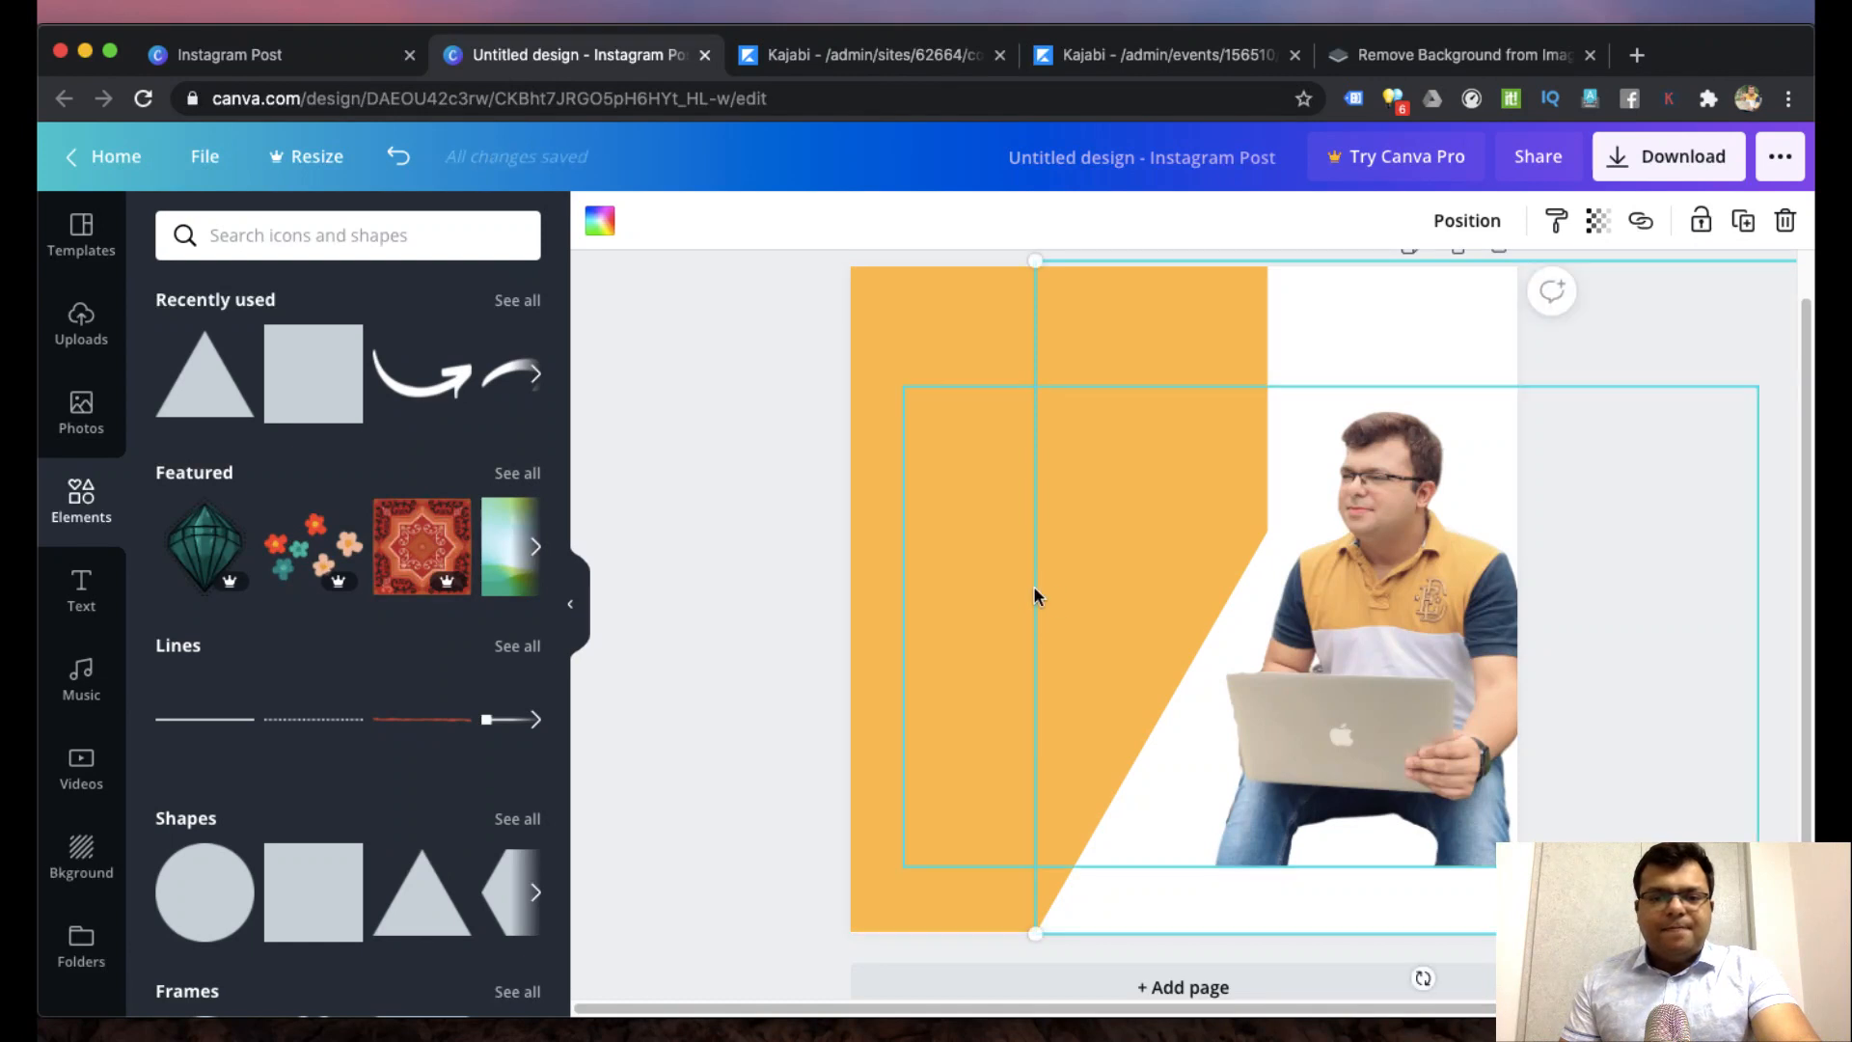
left_click_drag(1093, 333, 822, 305)
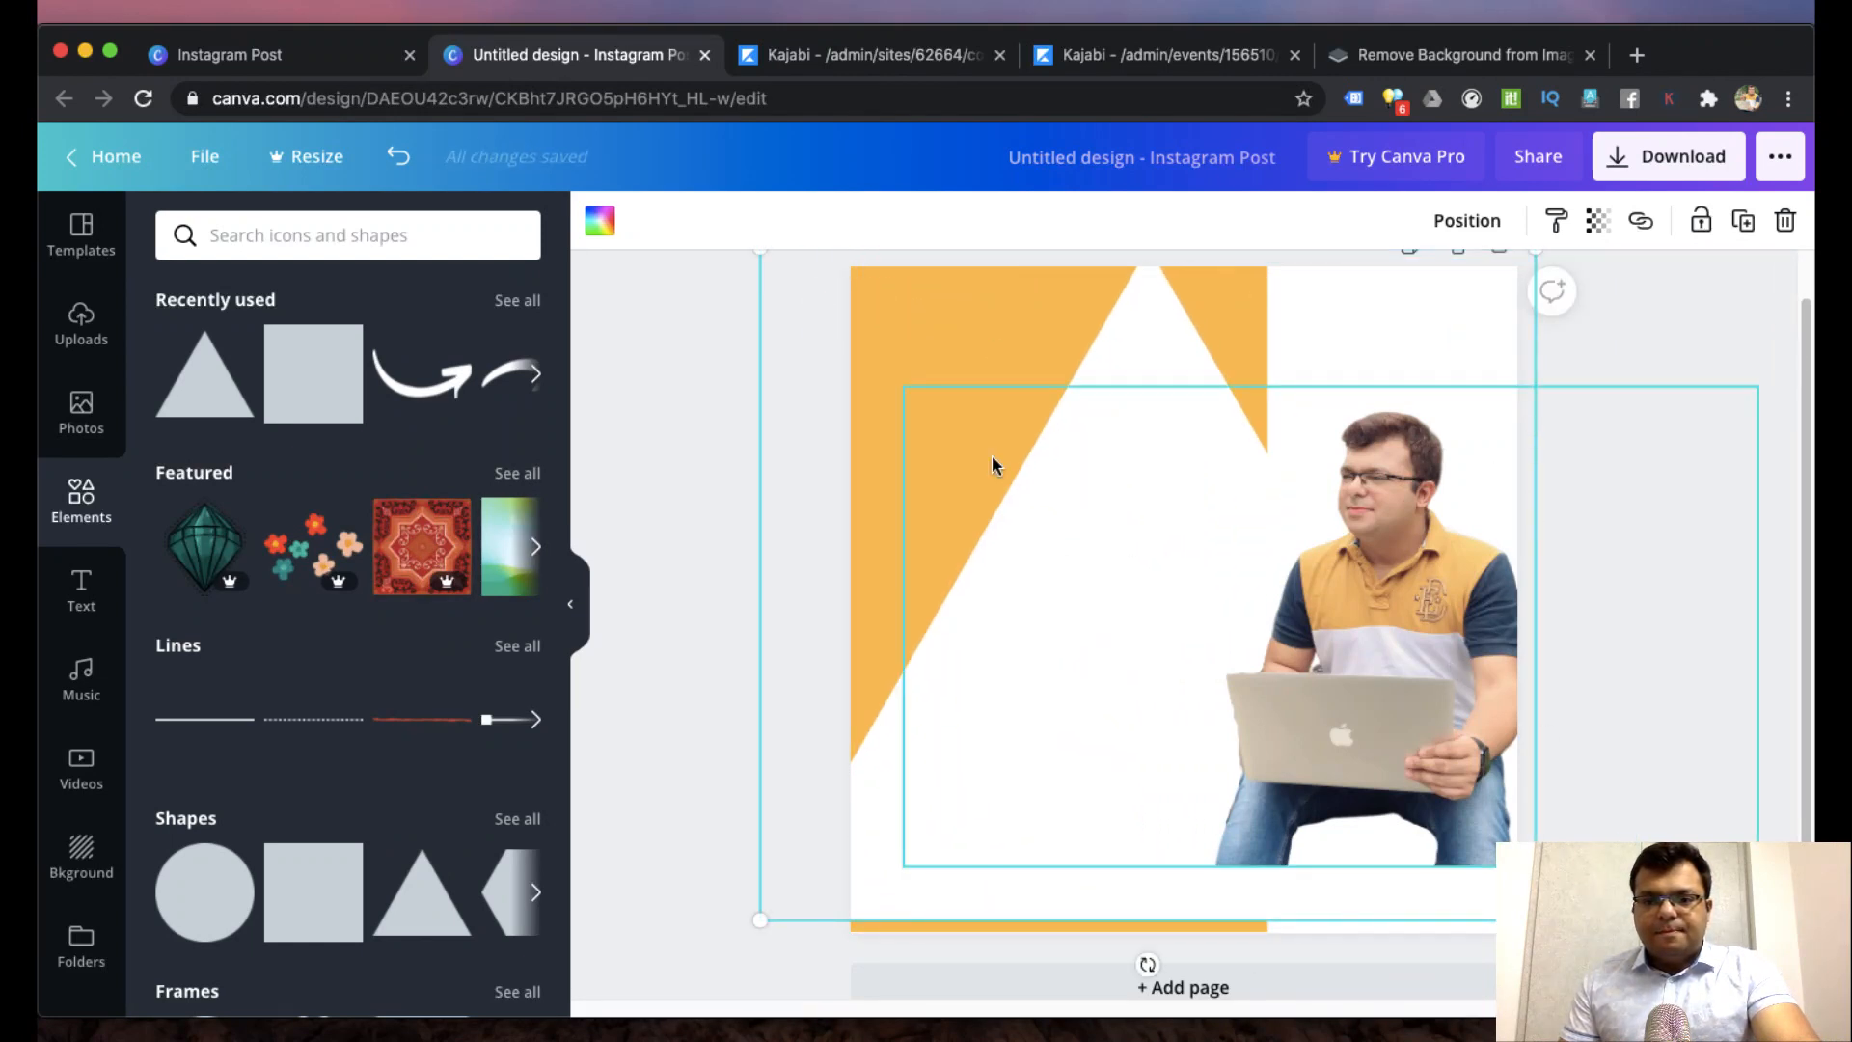
left_click_drag(1168, 375, 1103, 354)
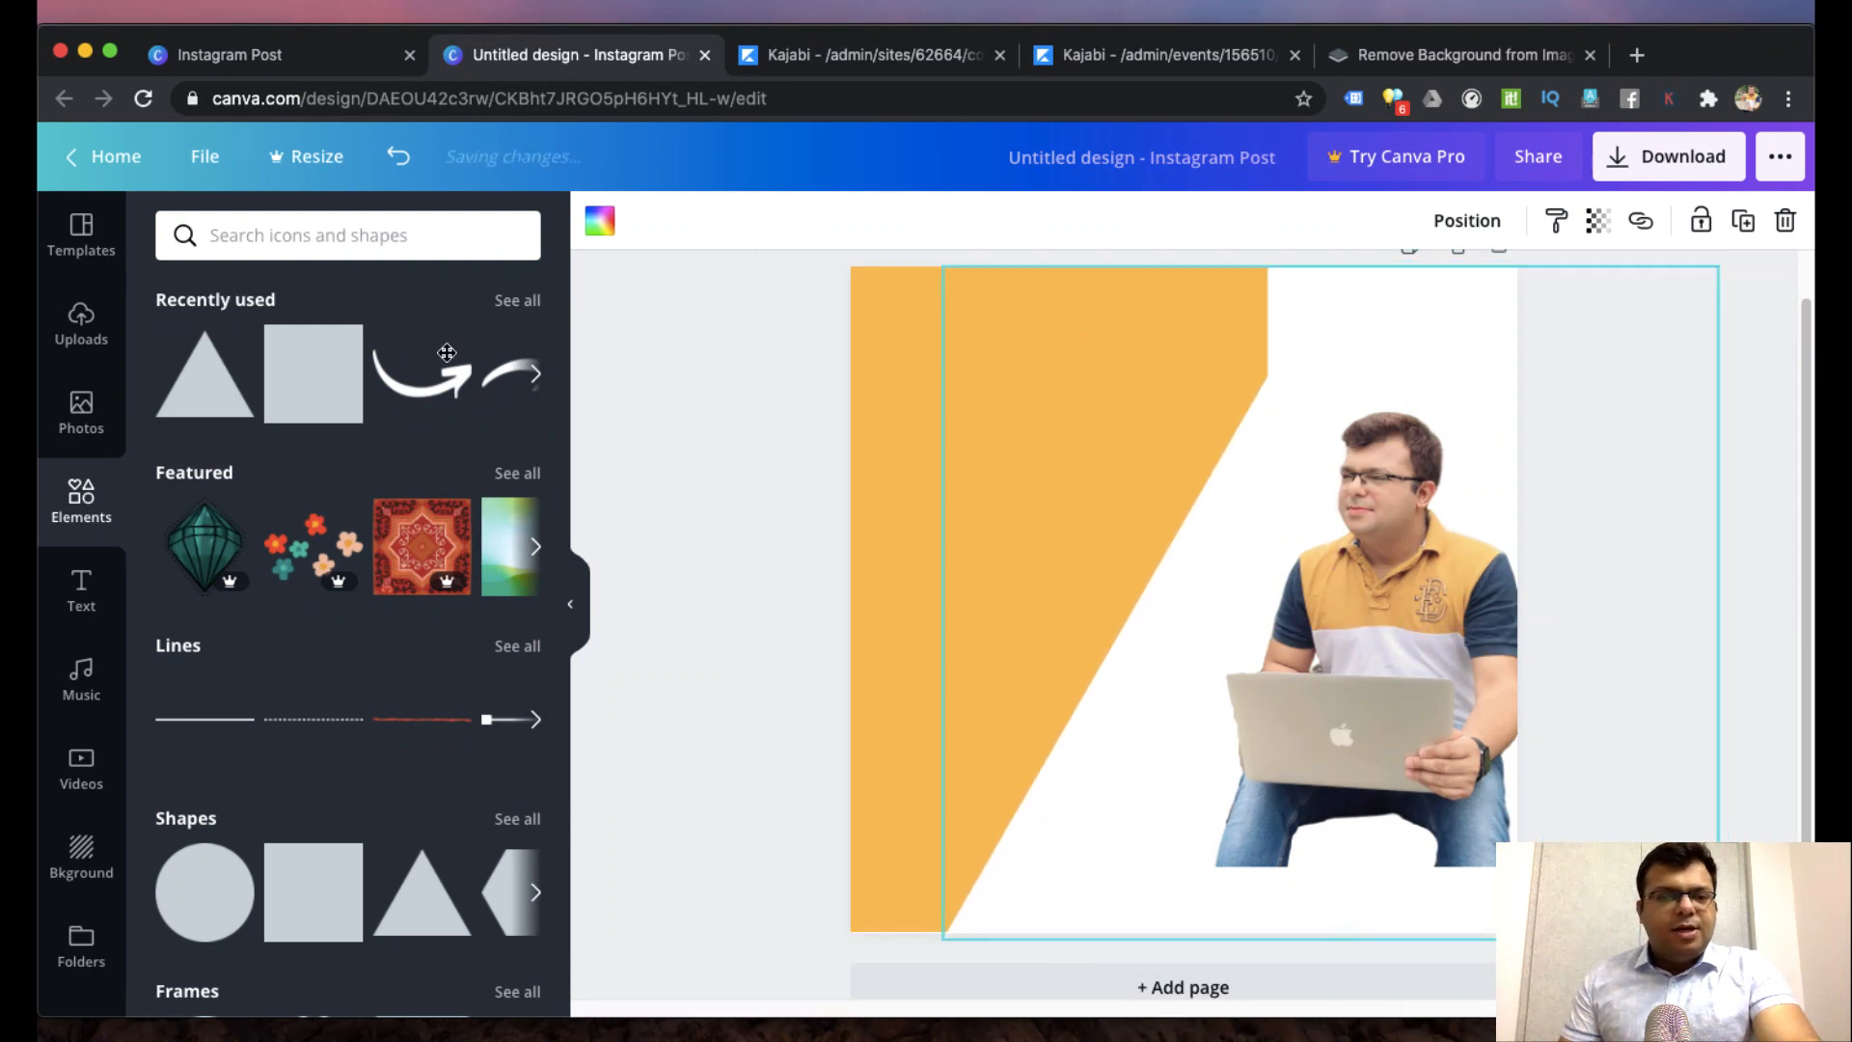
- Browse the full Shapes collection and add the steeply slanted trapezoid to the page
left_click(514, 825)
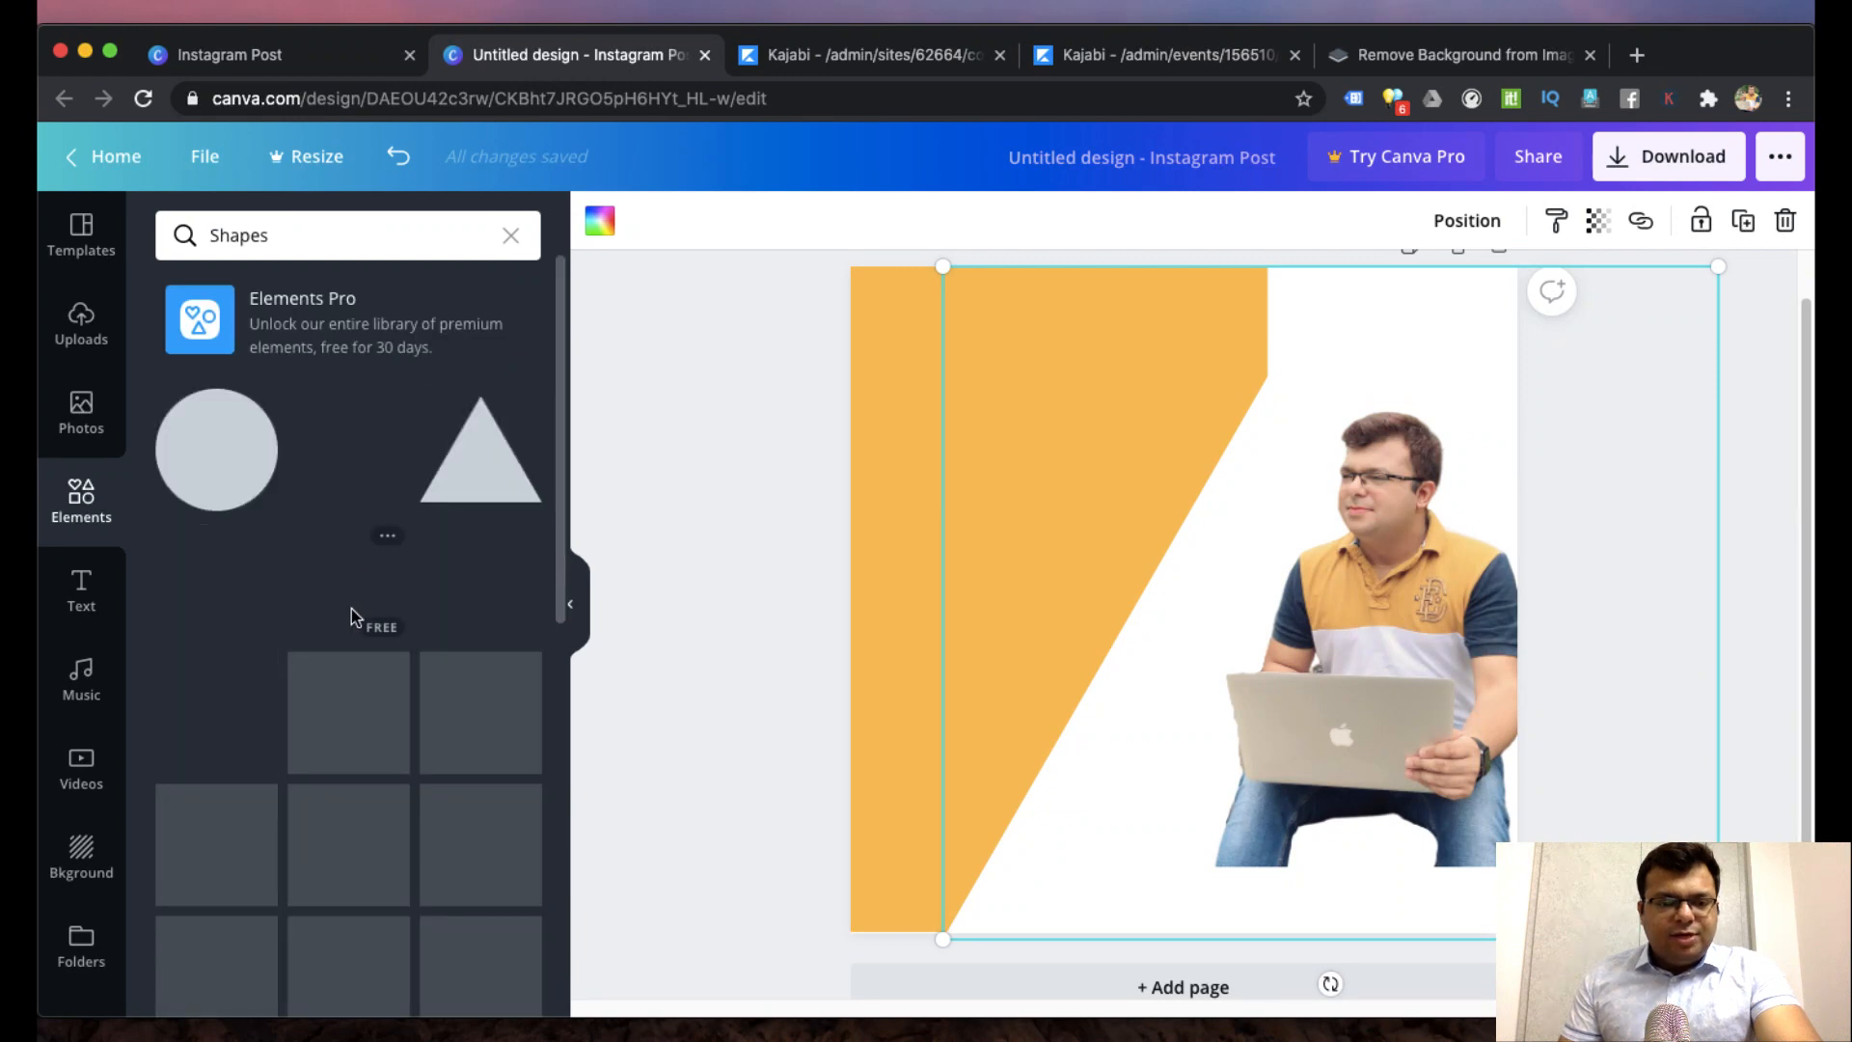
scroll(344, 780, "down", 6)
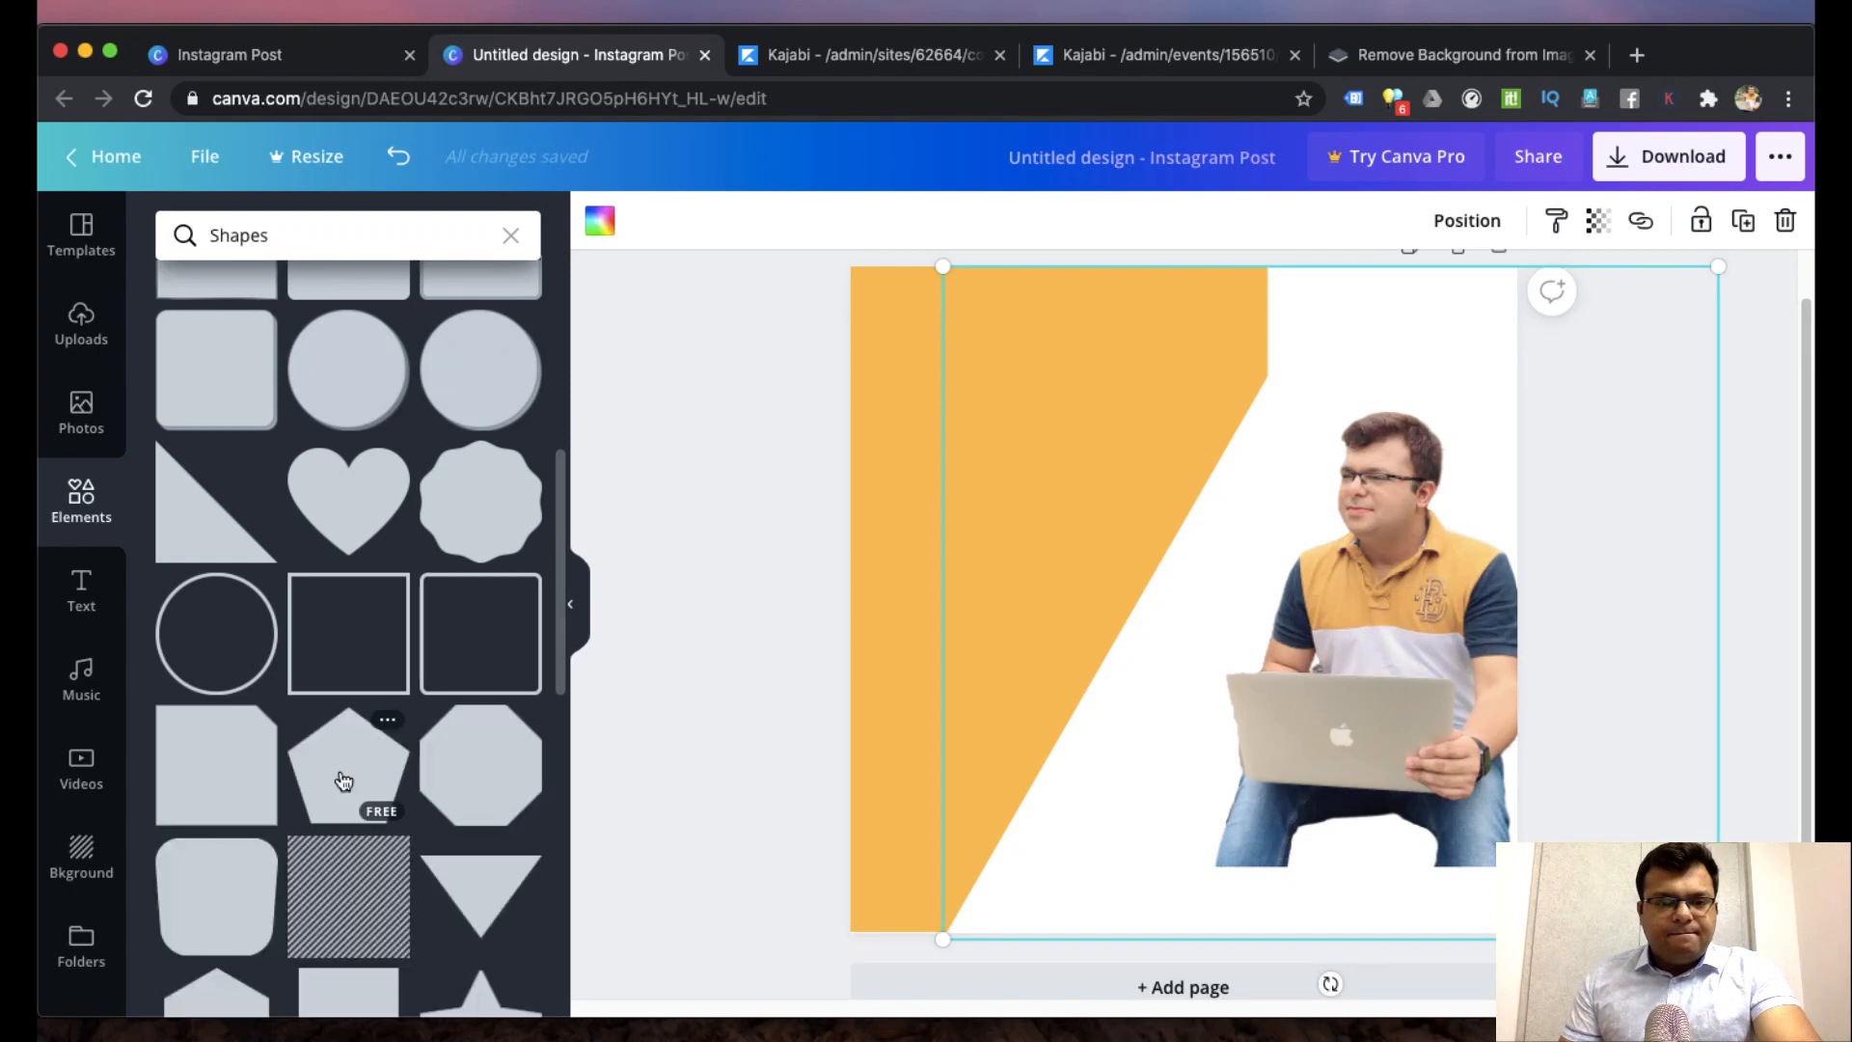
scroll(345, 780, "down", 3)
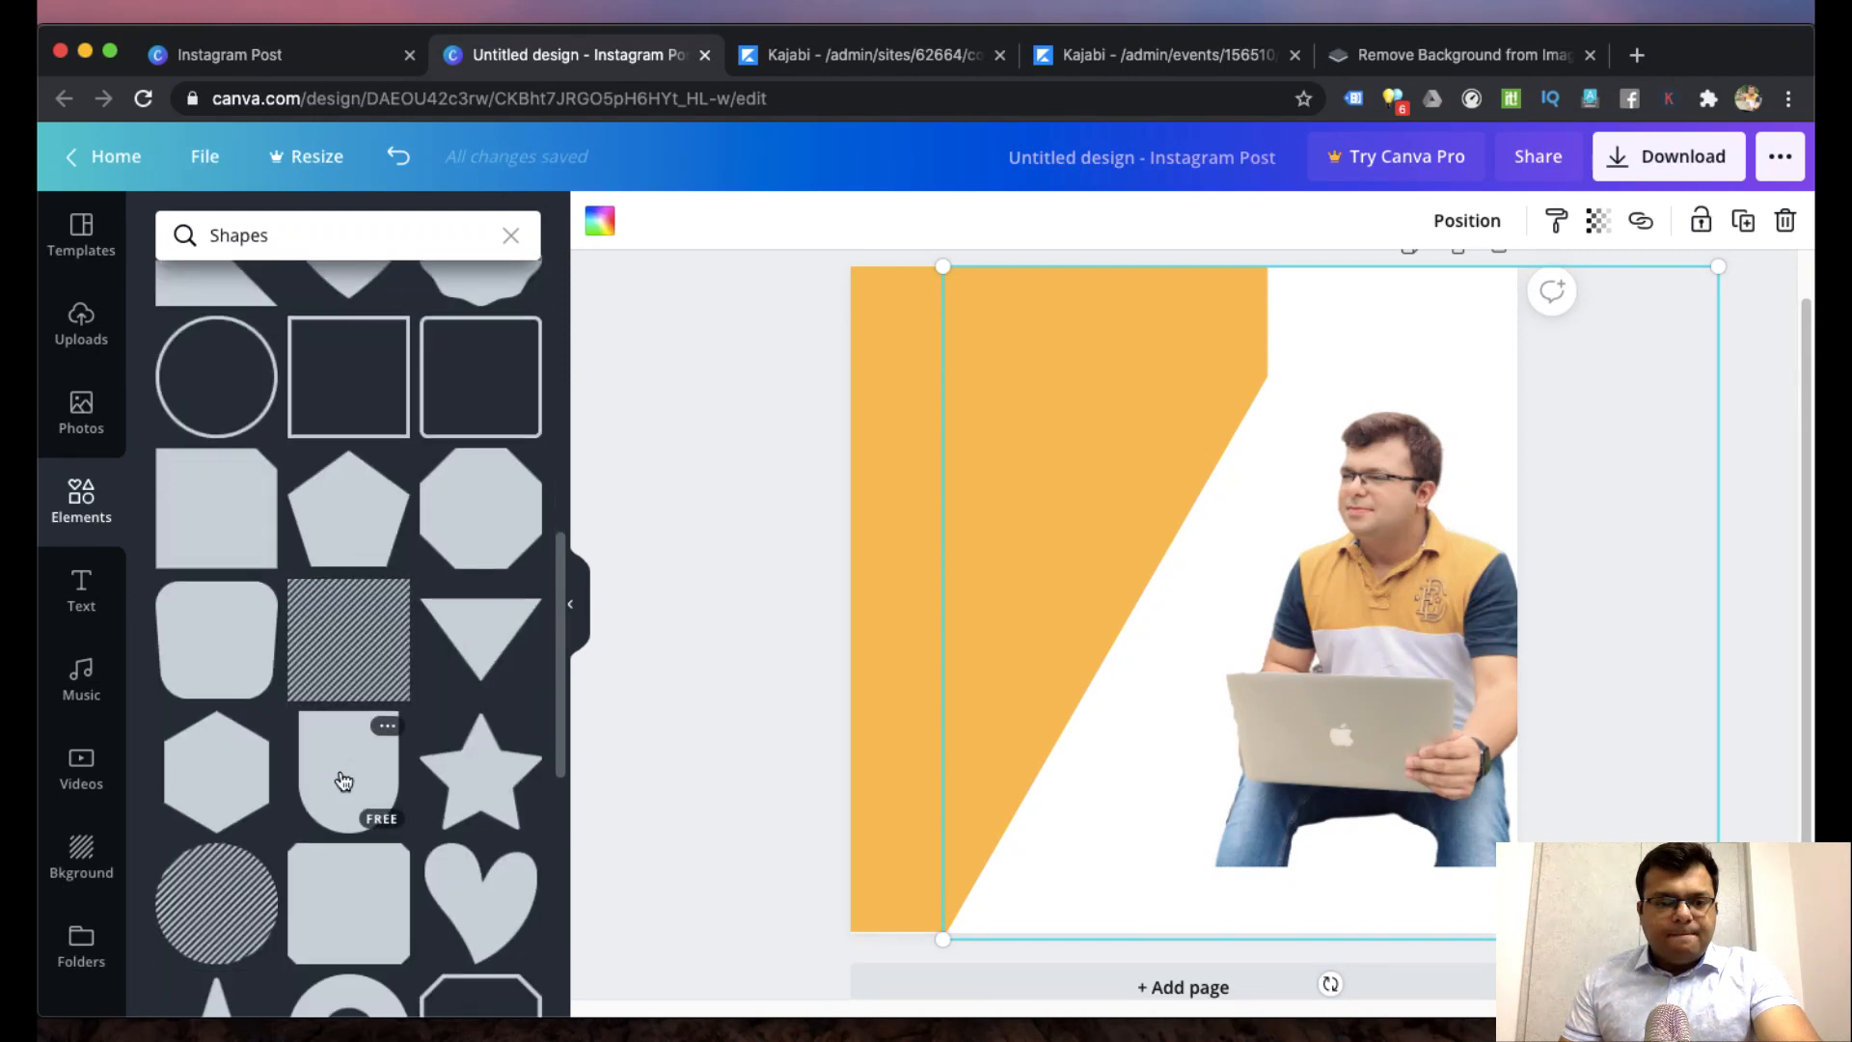
scroll(345, 779, "down", 5)
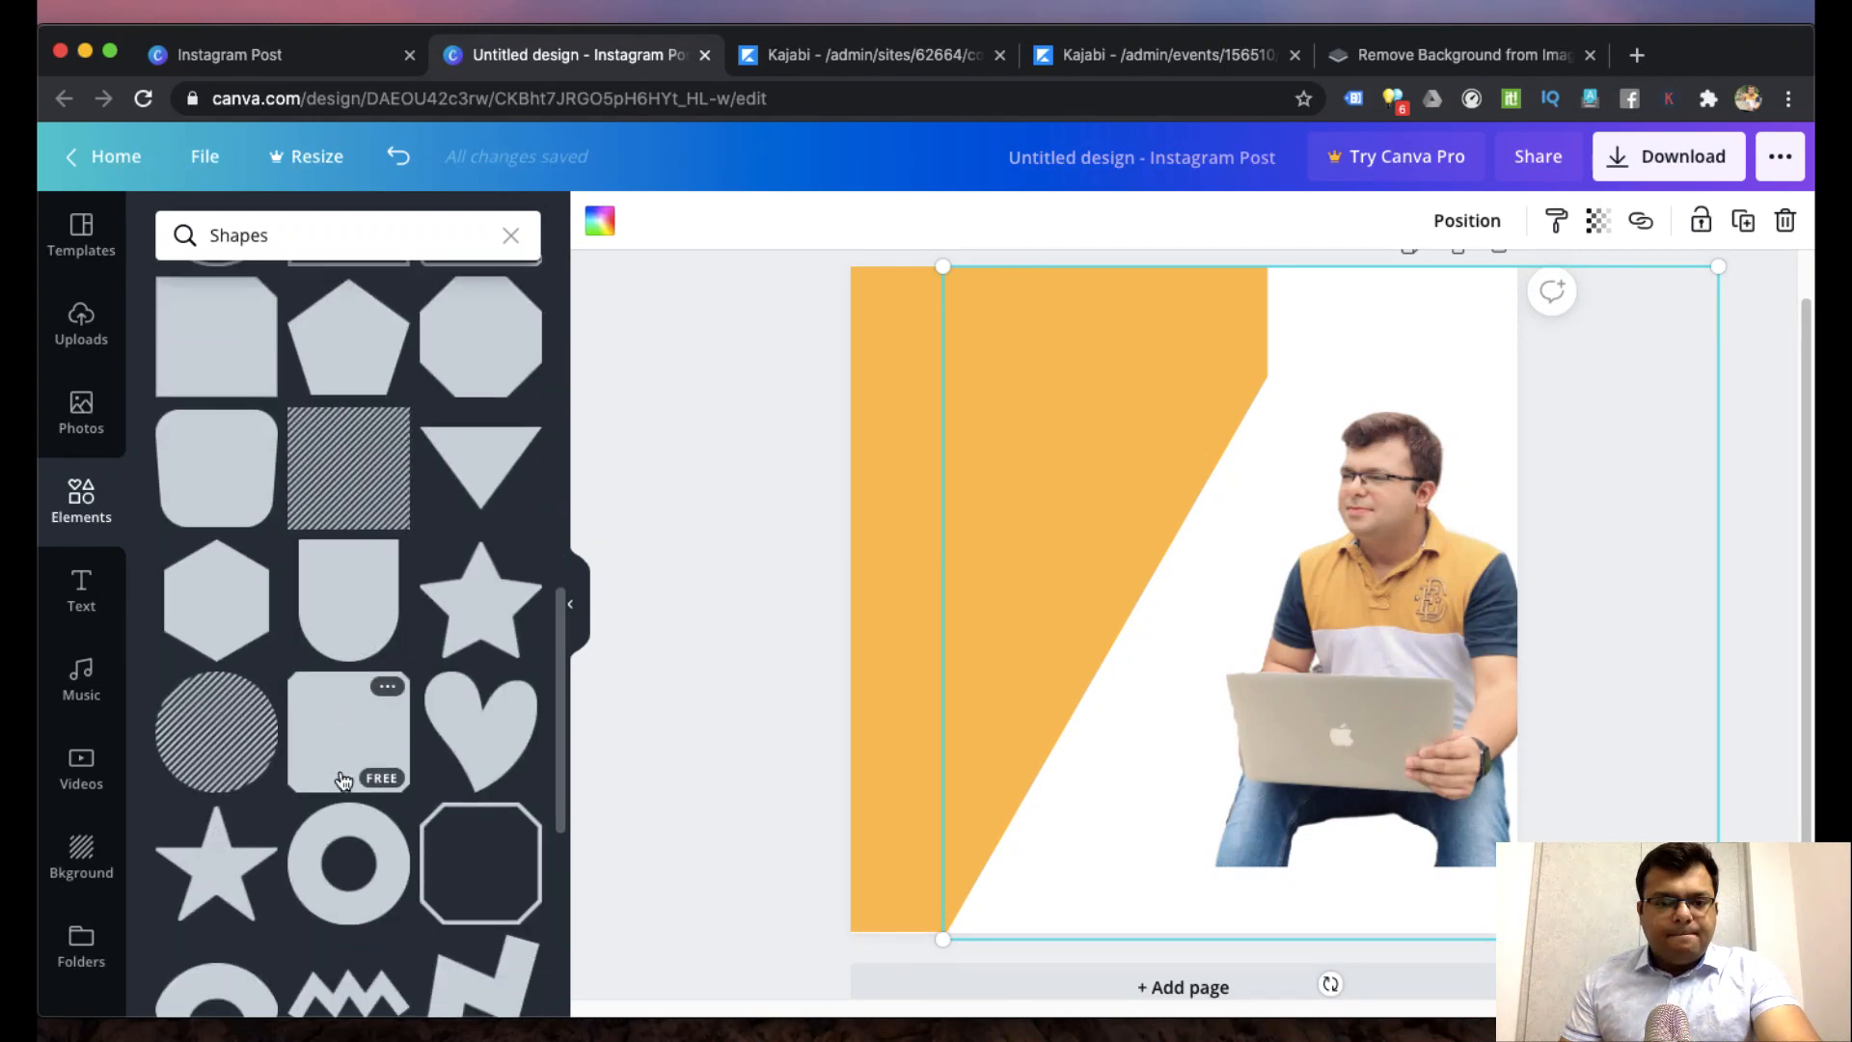
scroll(344, 779, "down", 2)
scroll(344, 779, "down", 1)
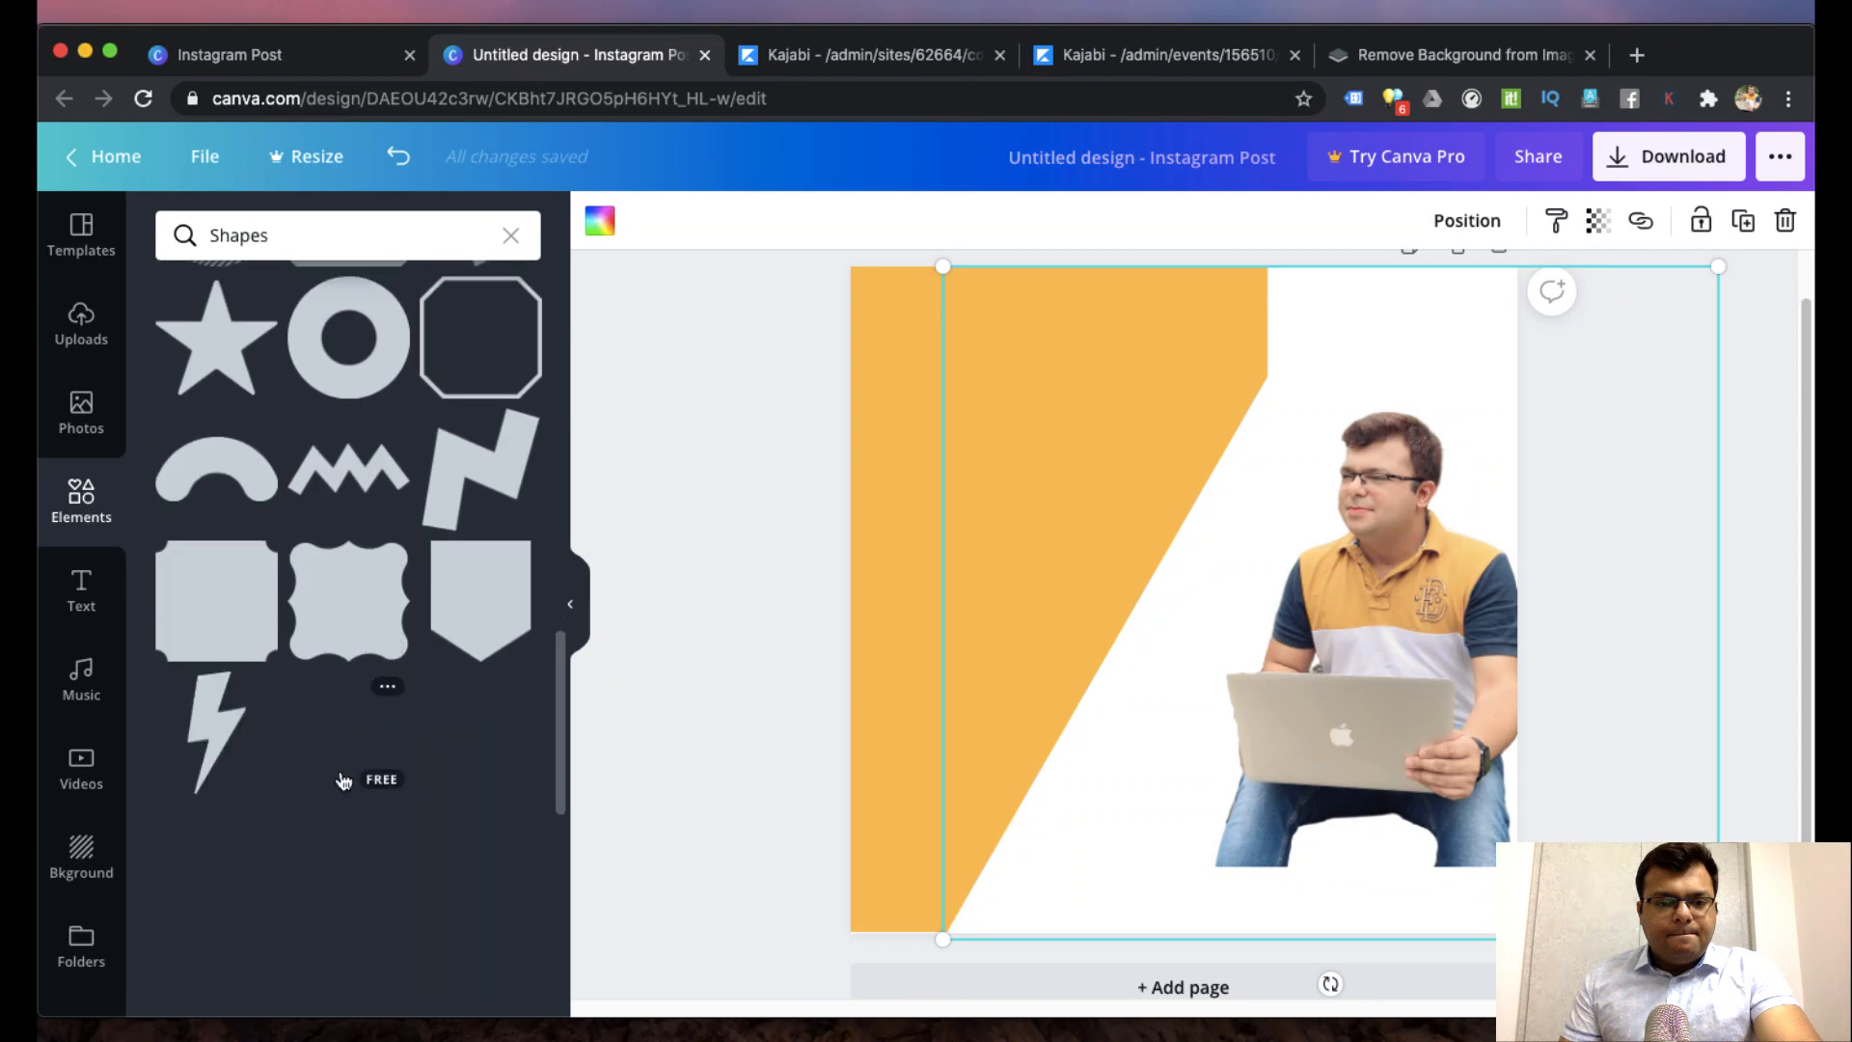
scroll(344, 780, "down", 3)
scroll(344, 779, "down", 4)
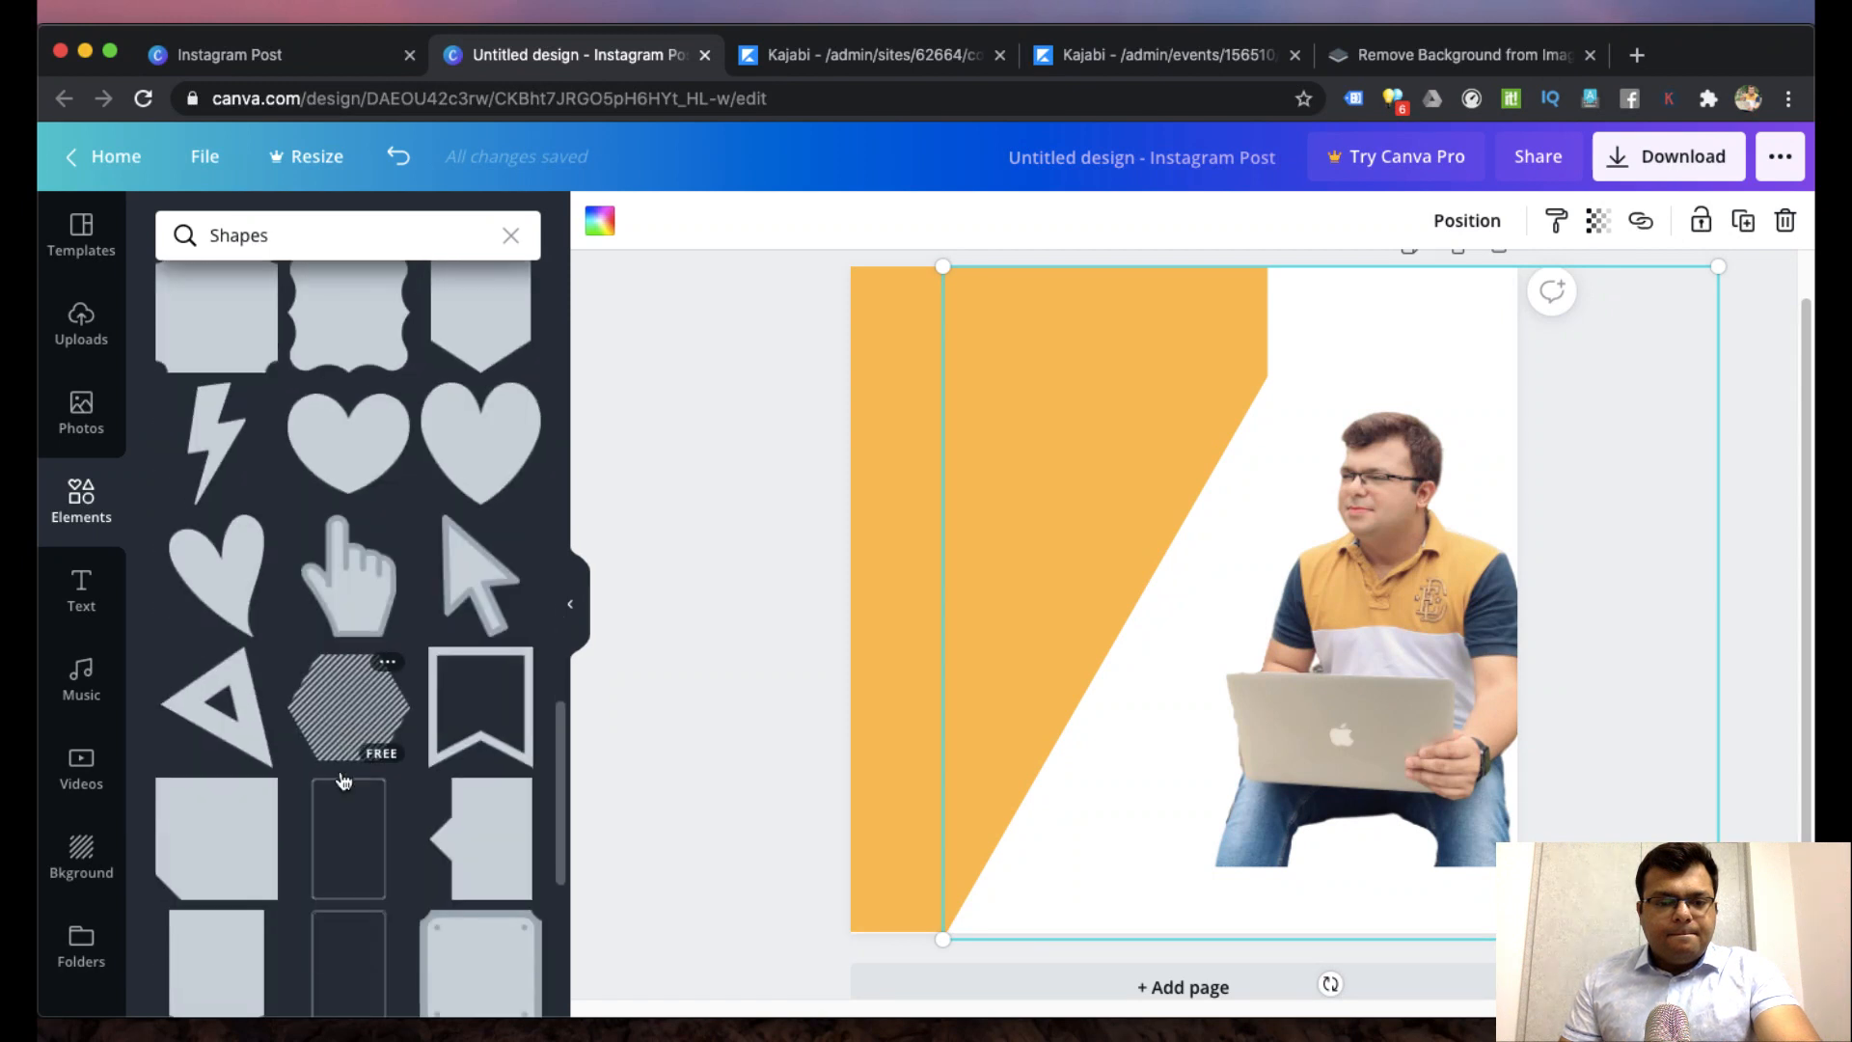
scroll(344, 780, "down", 2)
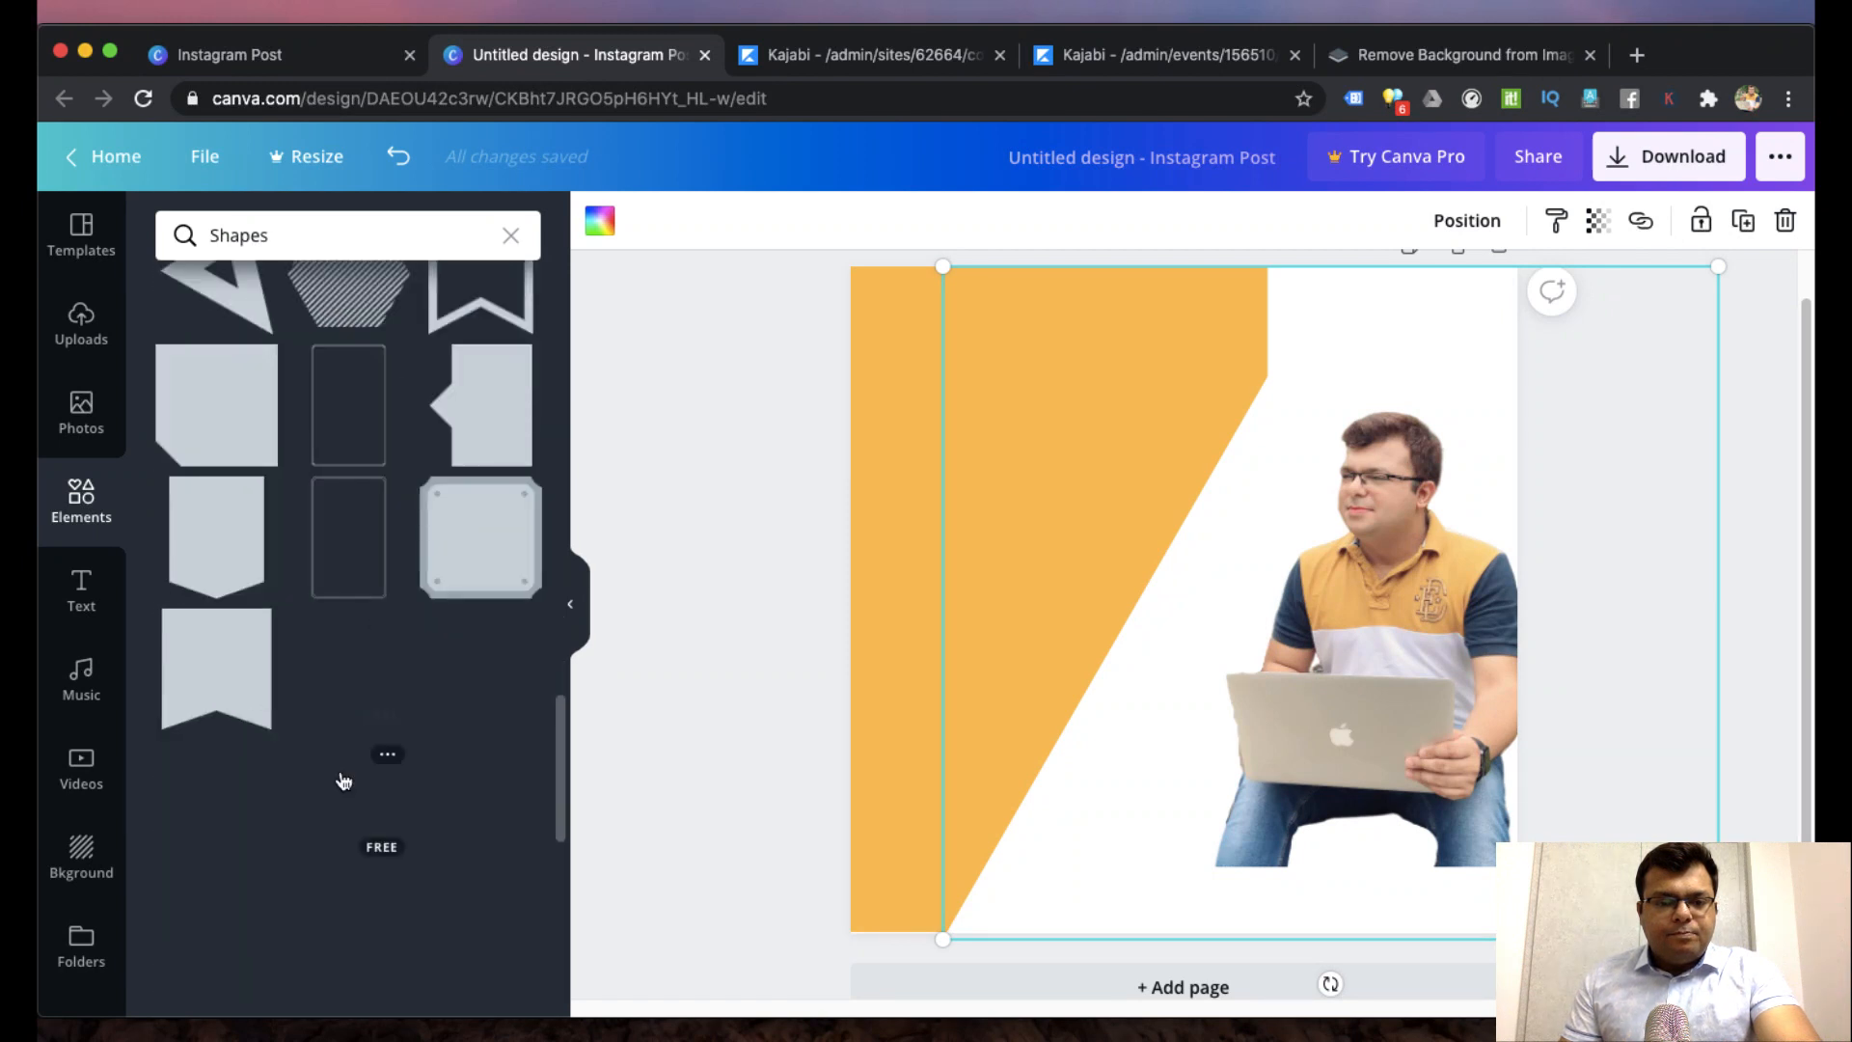
scroll(344, 779, "down", 1)
scroll(344, 779, "down", 5)
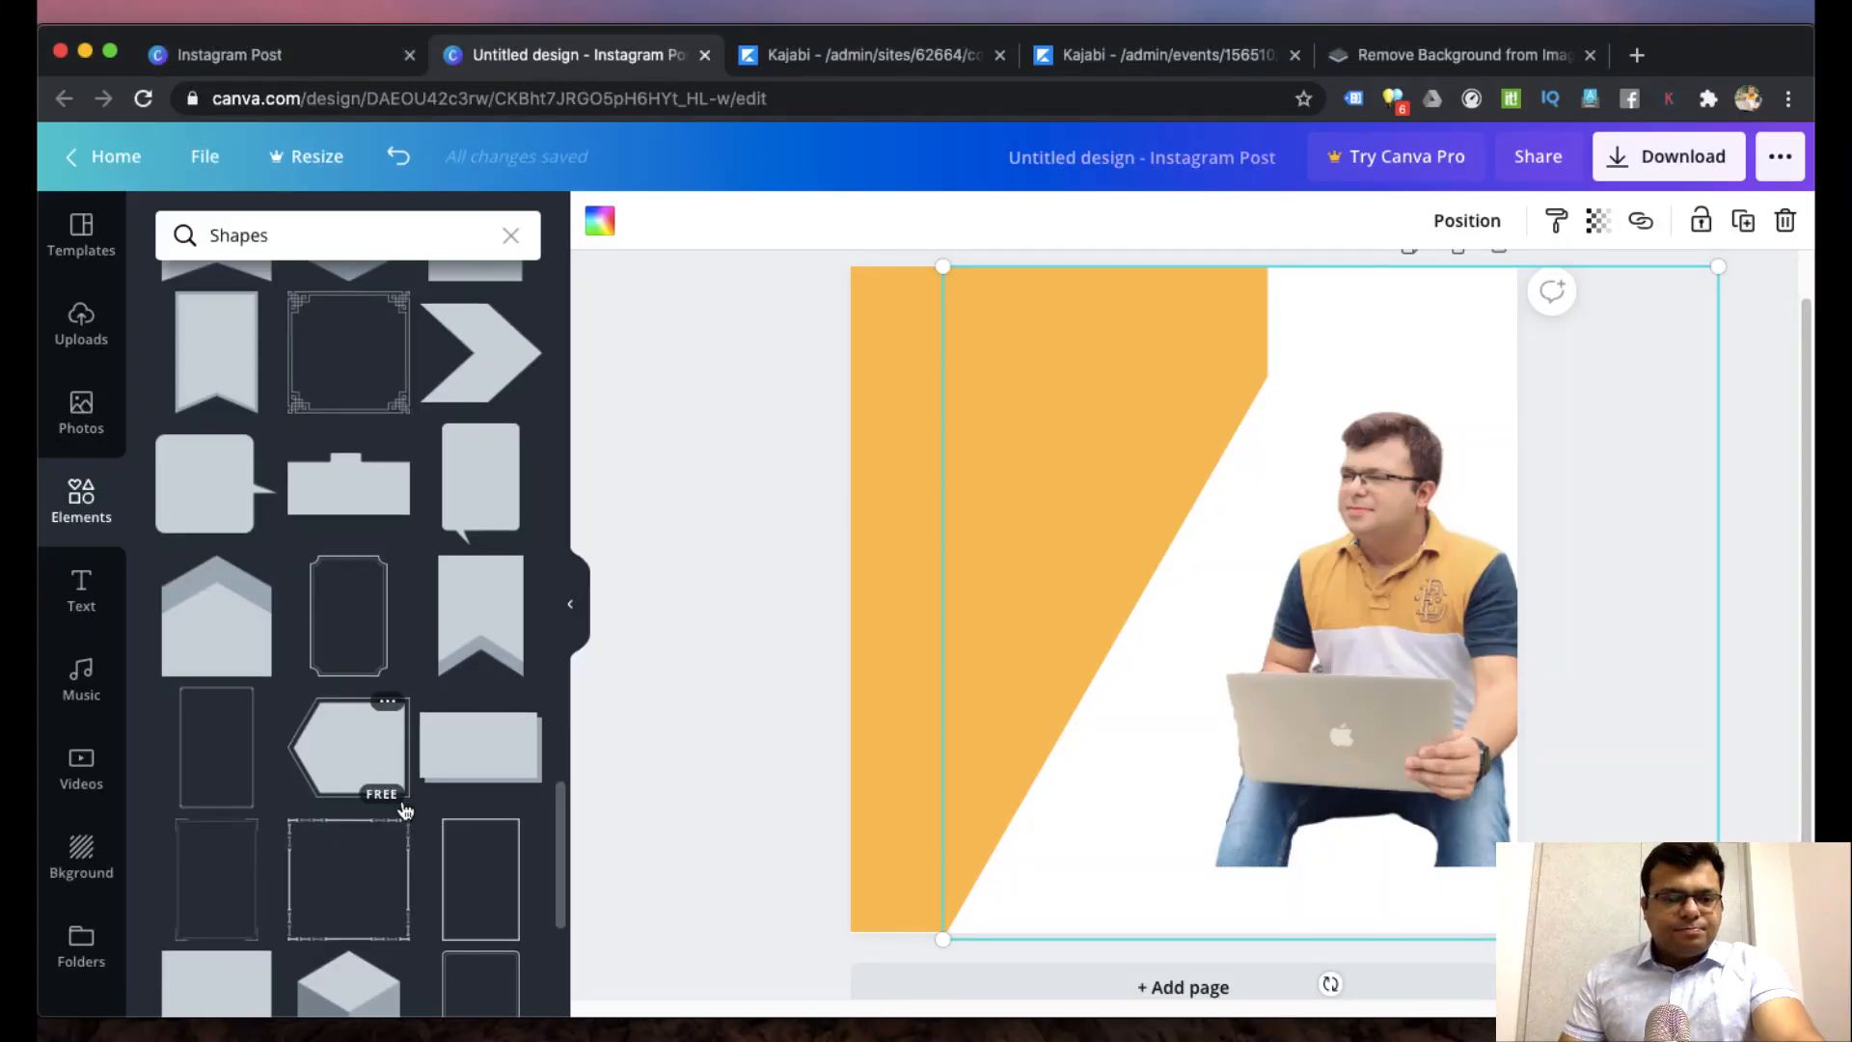
scroll(406, 811, "down", 1)
scroll(425, 805, "down", 3)
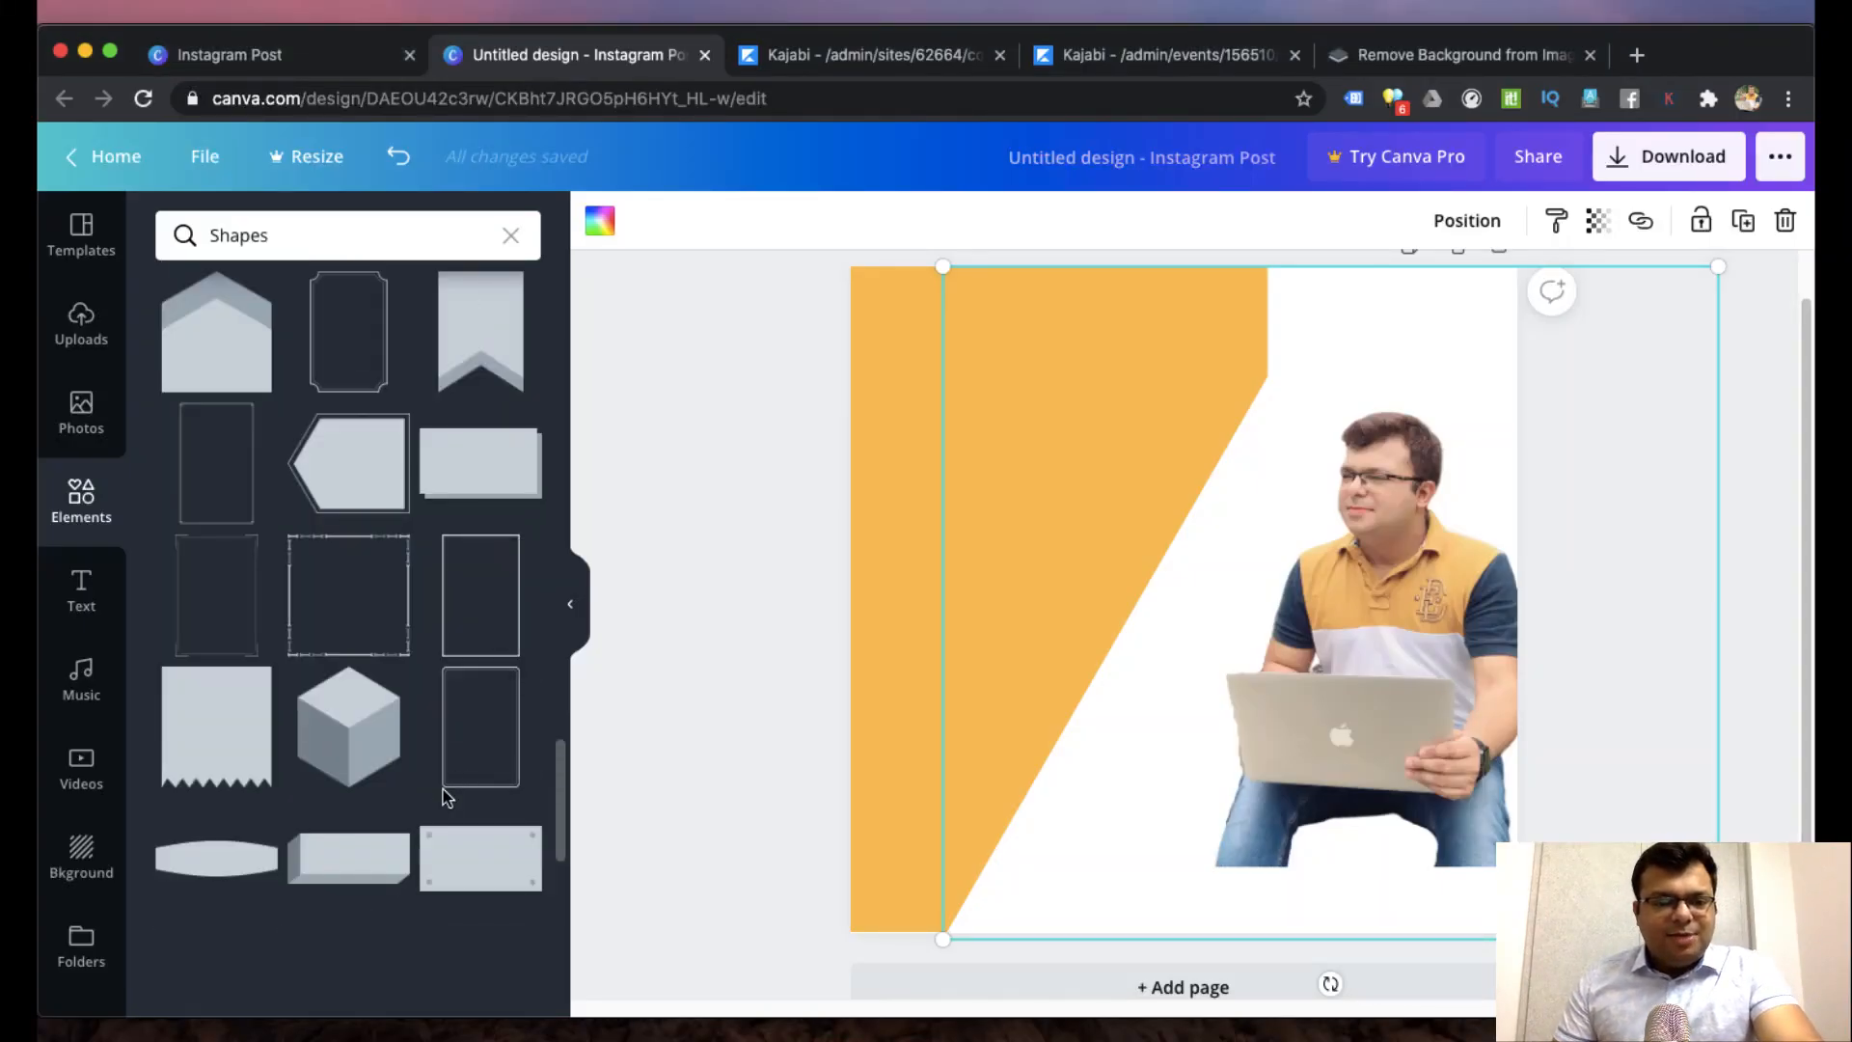
scroll(446, 799, "down", 1)
scroll(444, 792, "down", 6)
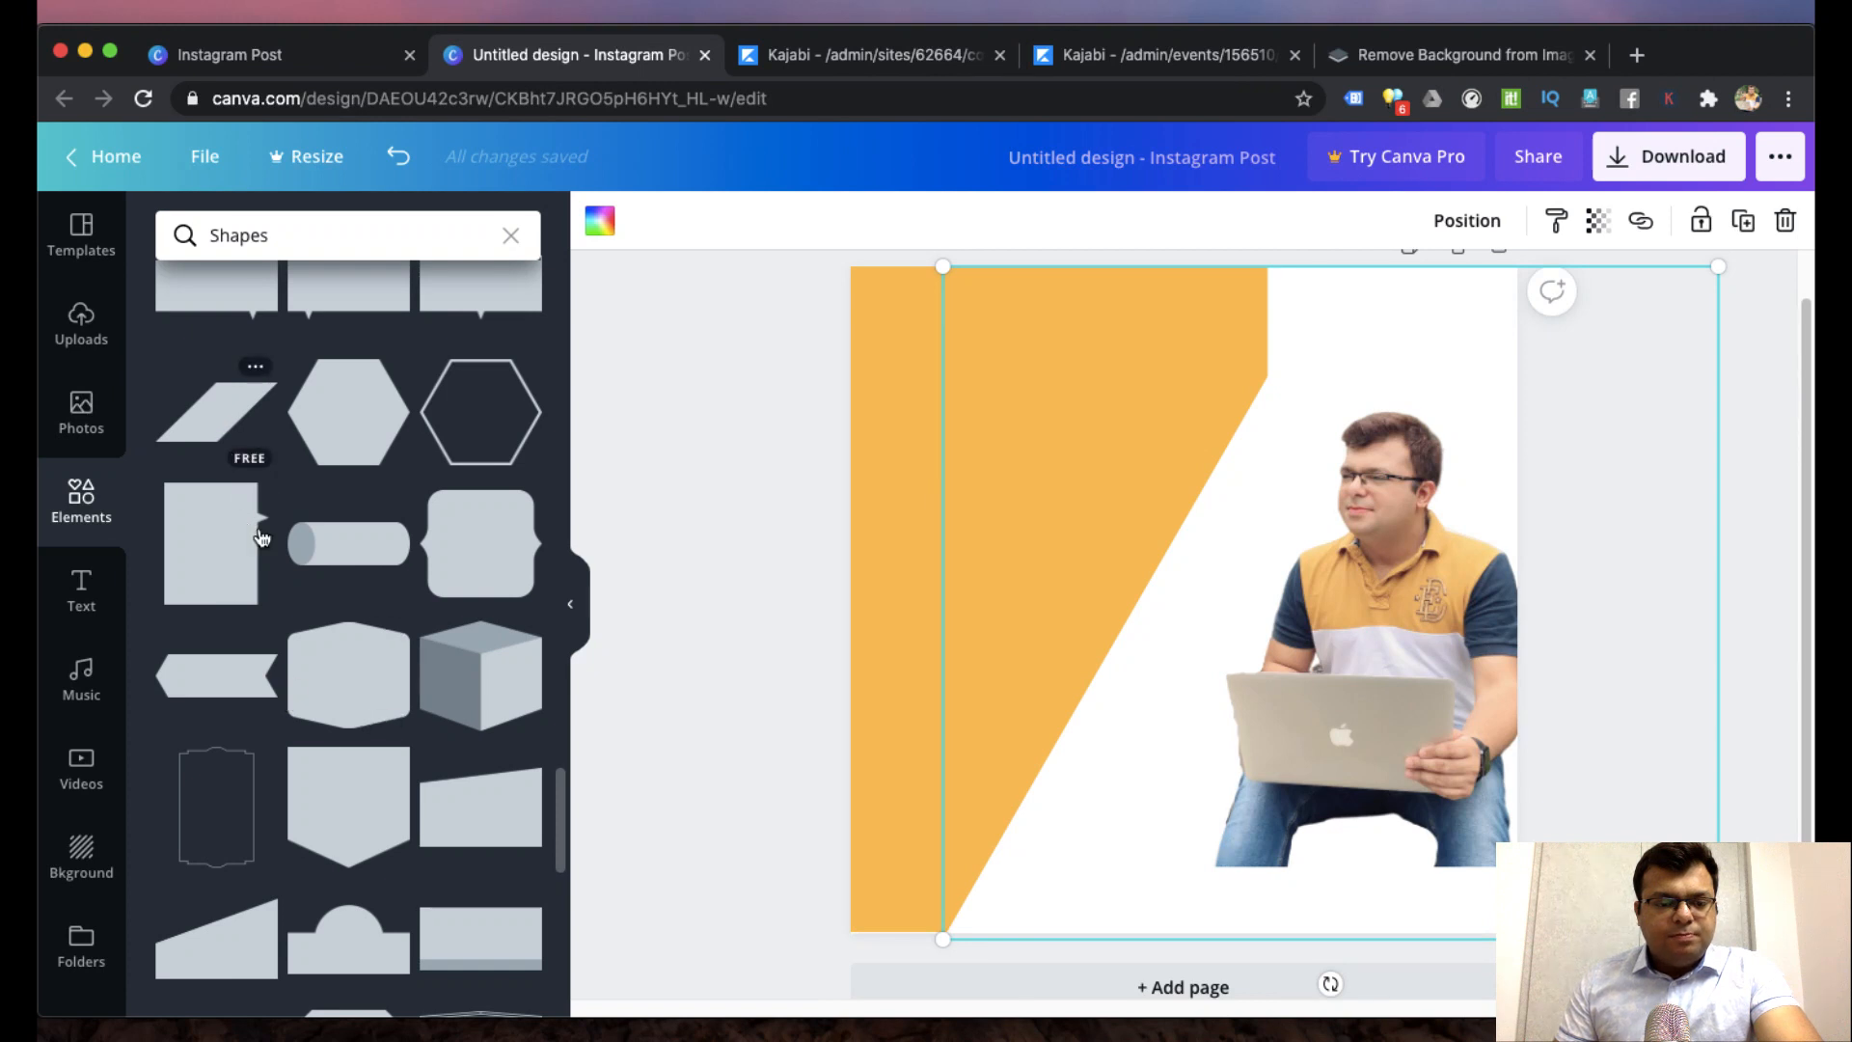
scroll(290, 637, "down", 2)
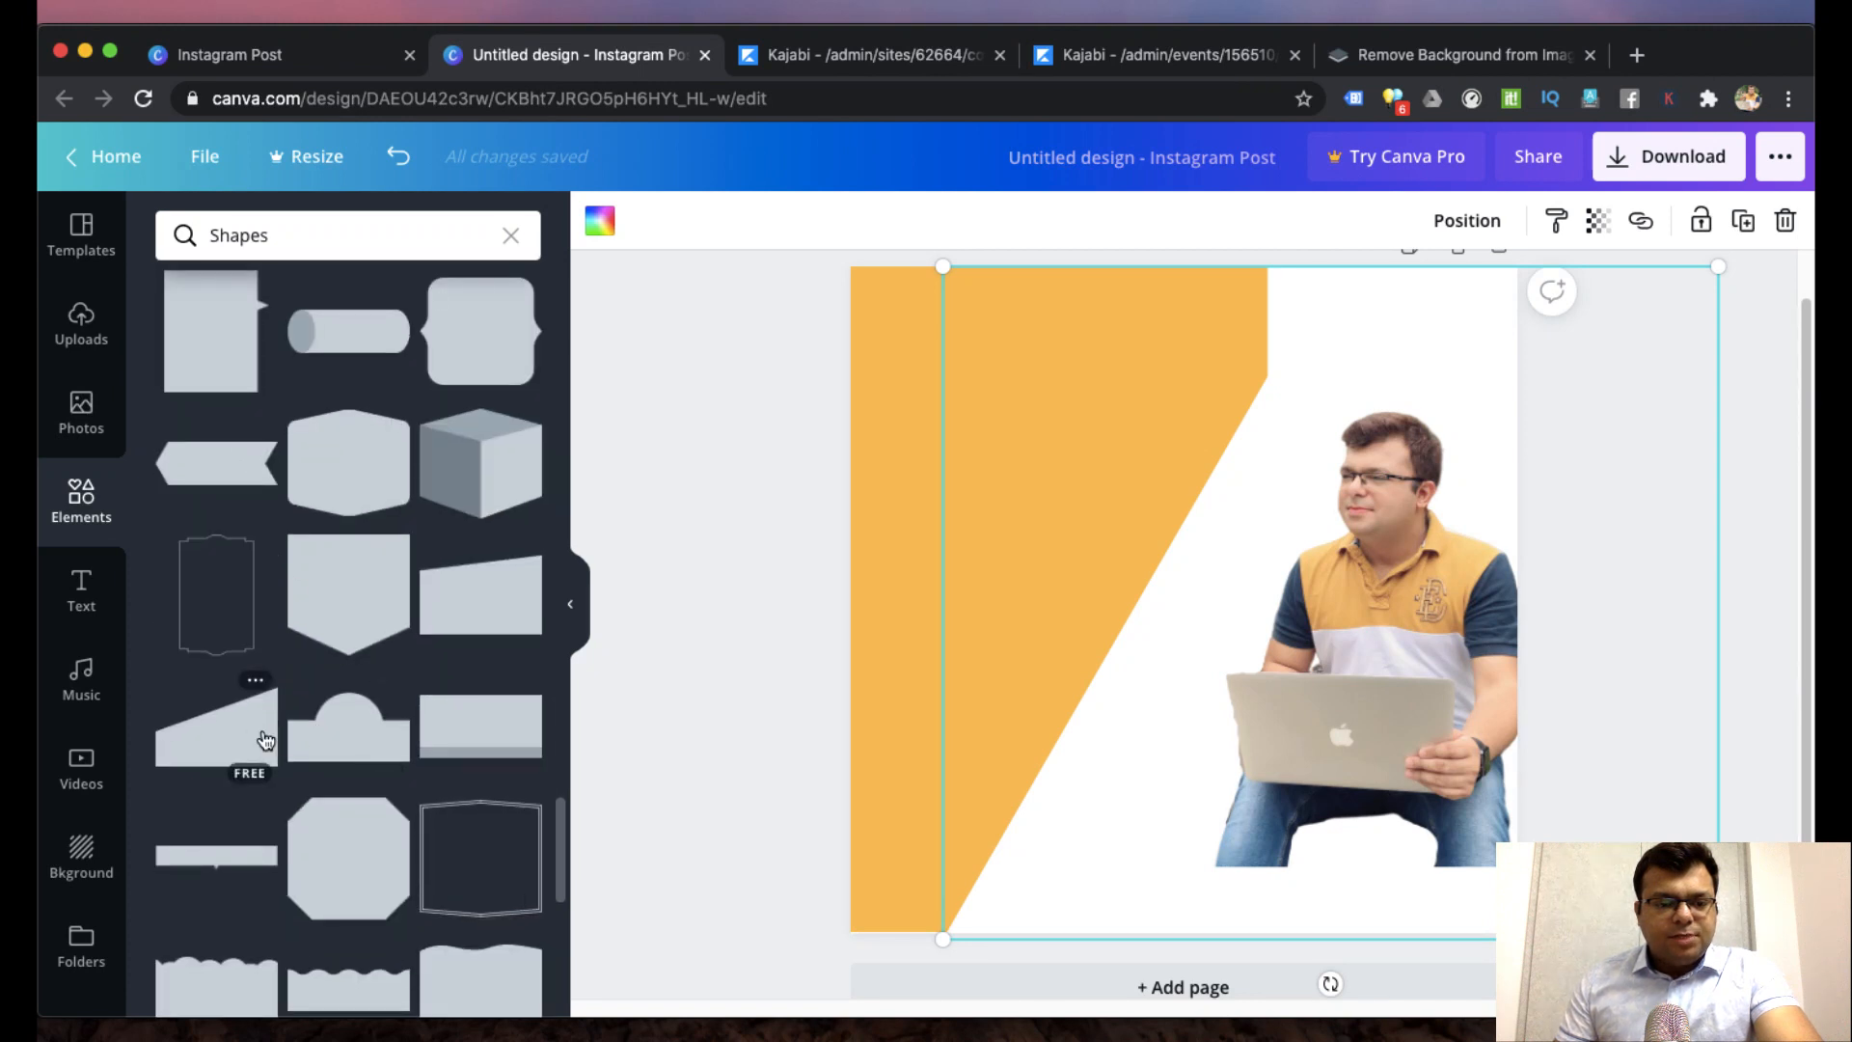
left_click(228, 748)
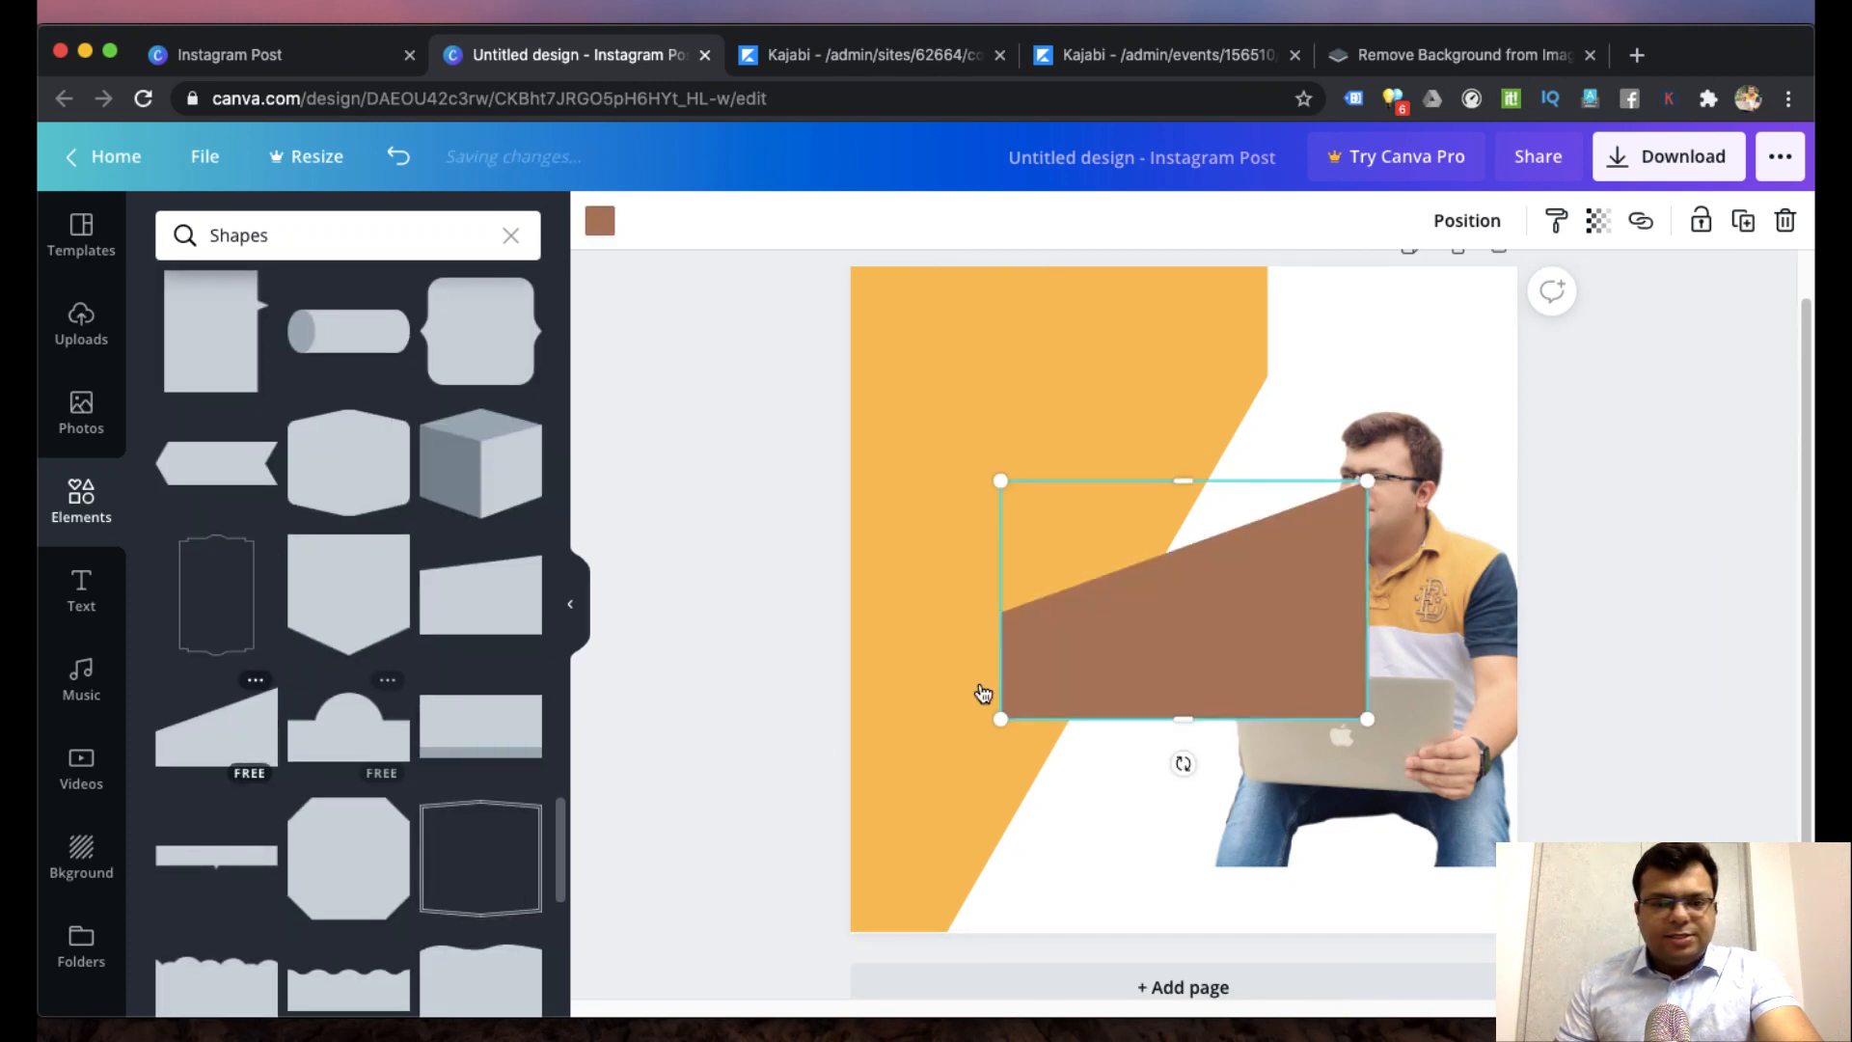
- Delete the large white triangle and the orange background block from the page
left_click(1093, 347)
left_click(1366, 318)
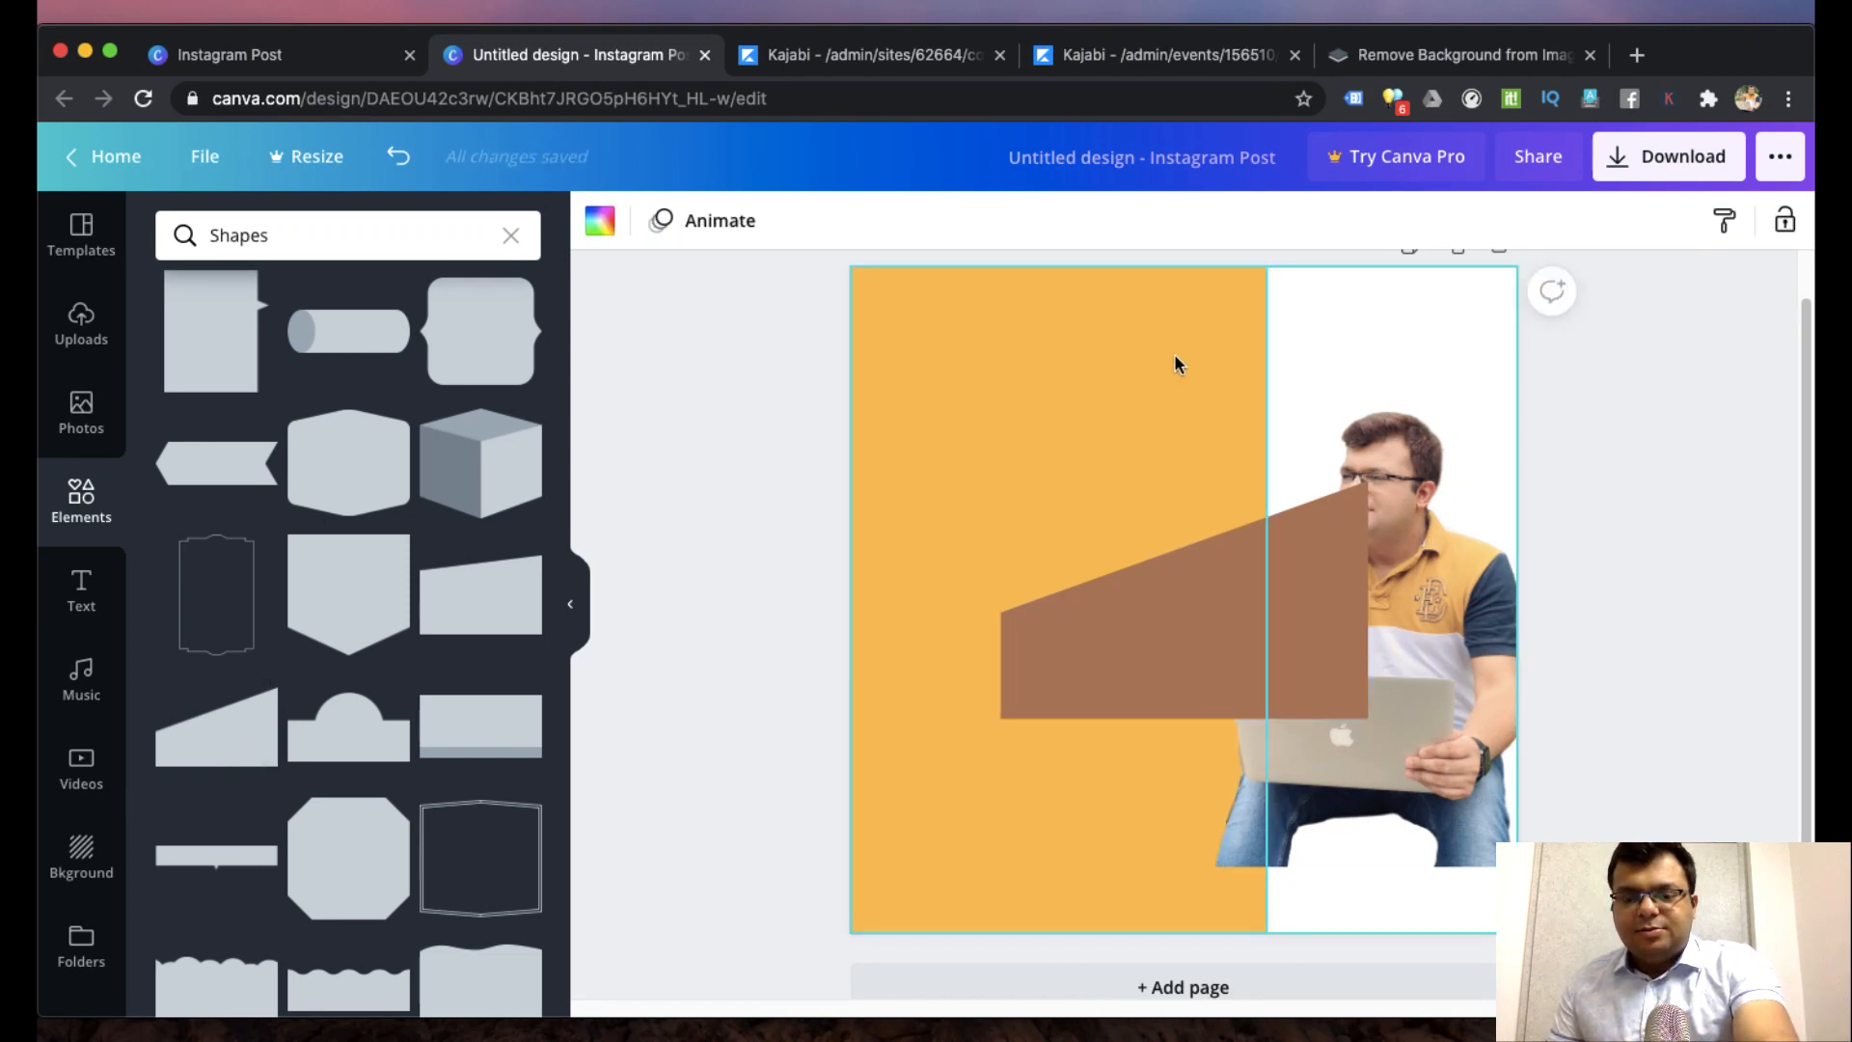
left_click(1040, 384)
key("BackSpace")
- Rotate the steep brown trapezoid upright with its slanted side facing the man, and place it in the page's upper-left area
left_click_drag(1149, 604, 1288, 593)
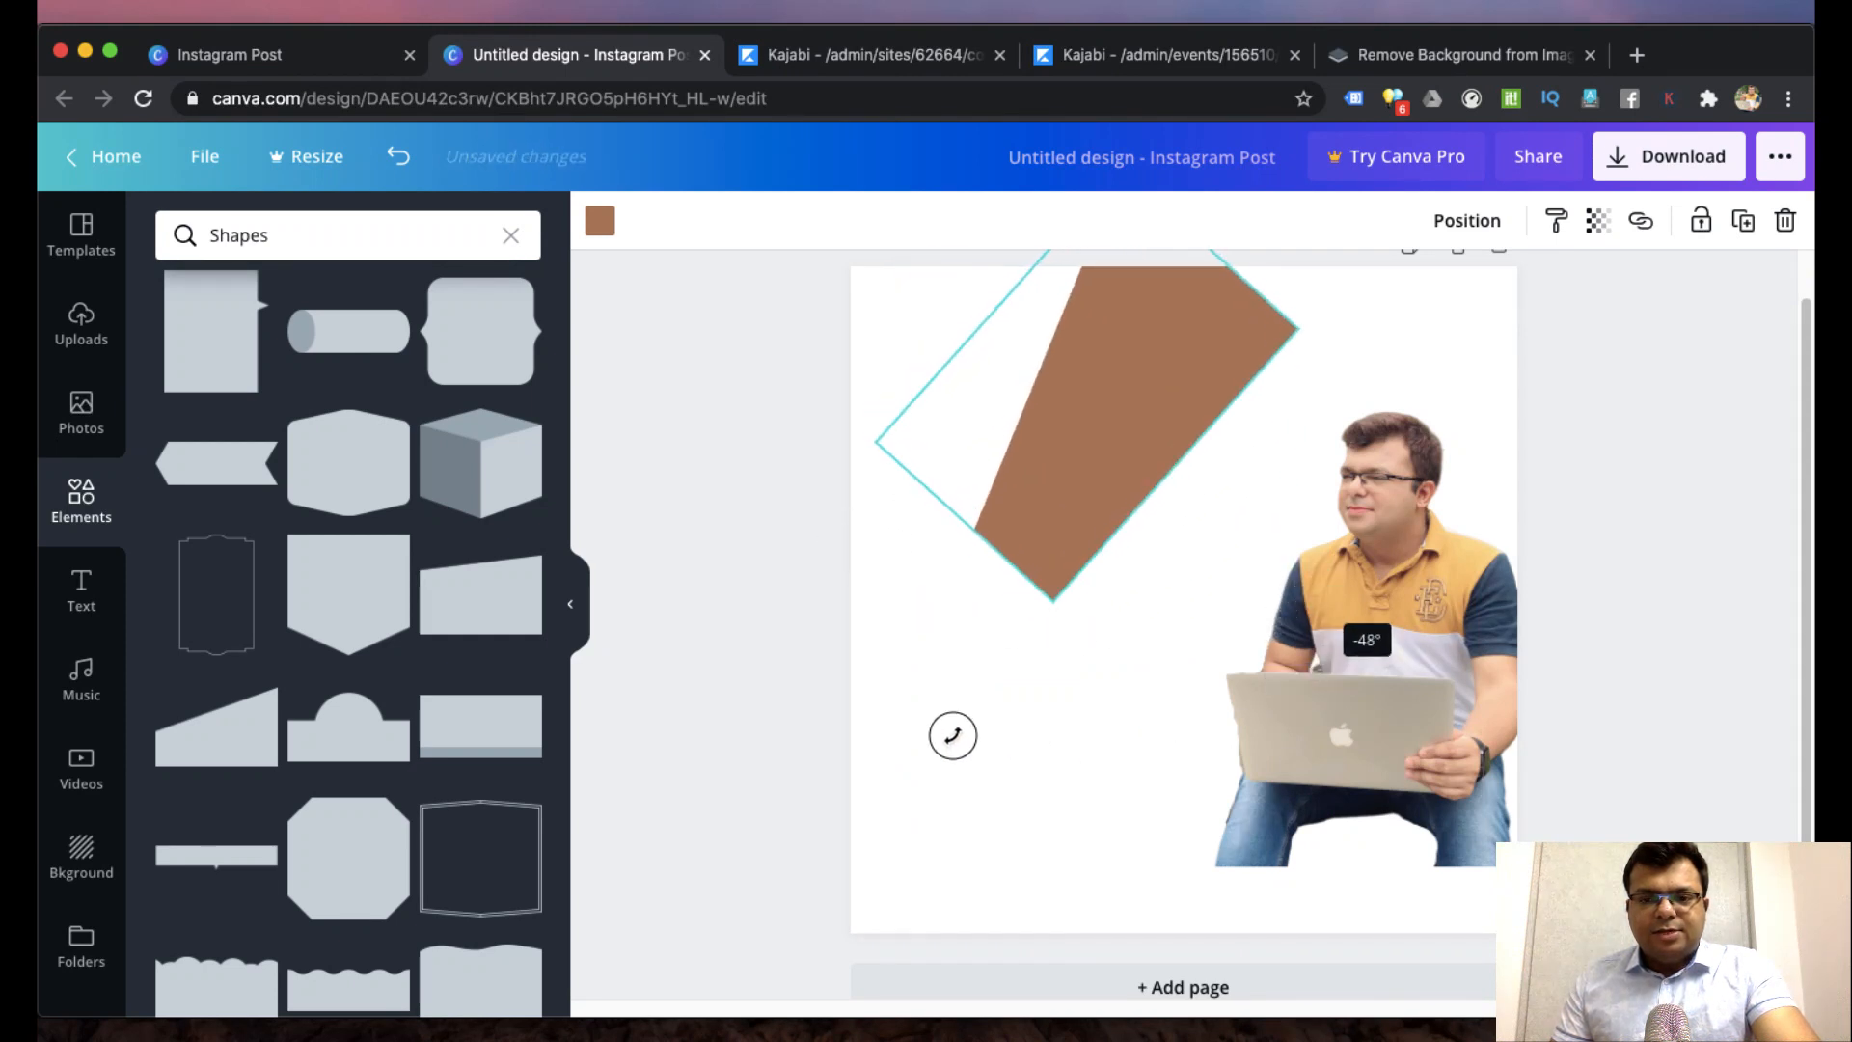
left_click_drag(953, 735, 815, 410)
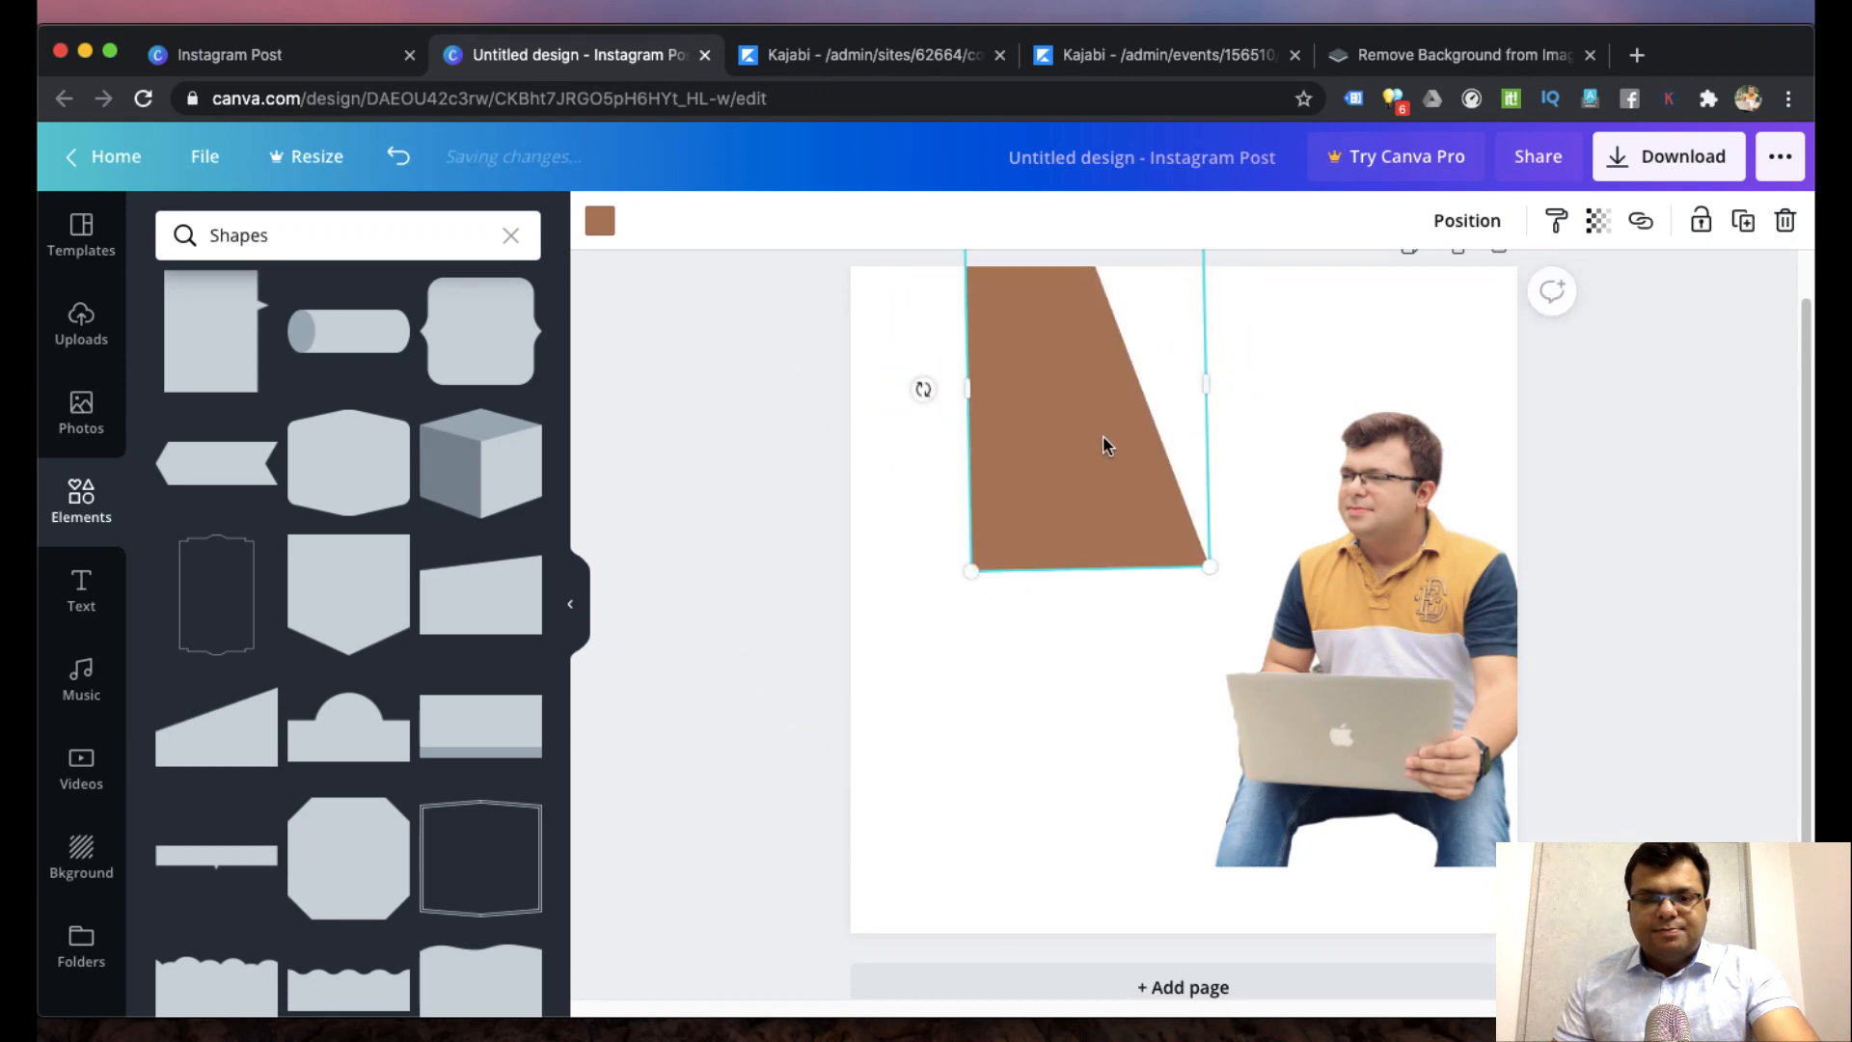
left_click_drag(1058, 529, 1042, 542)
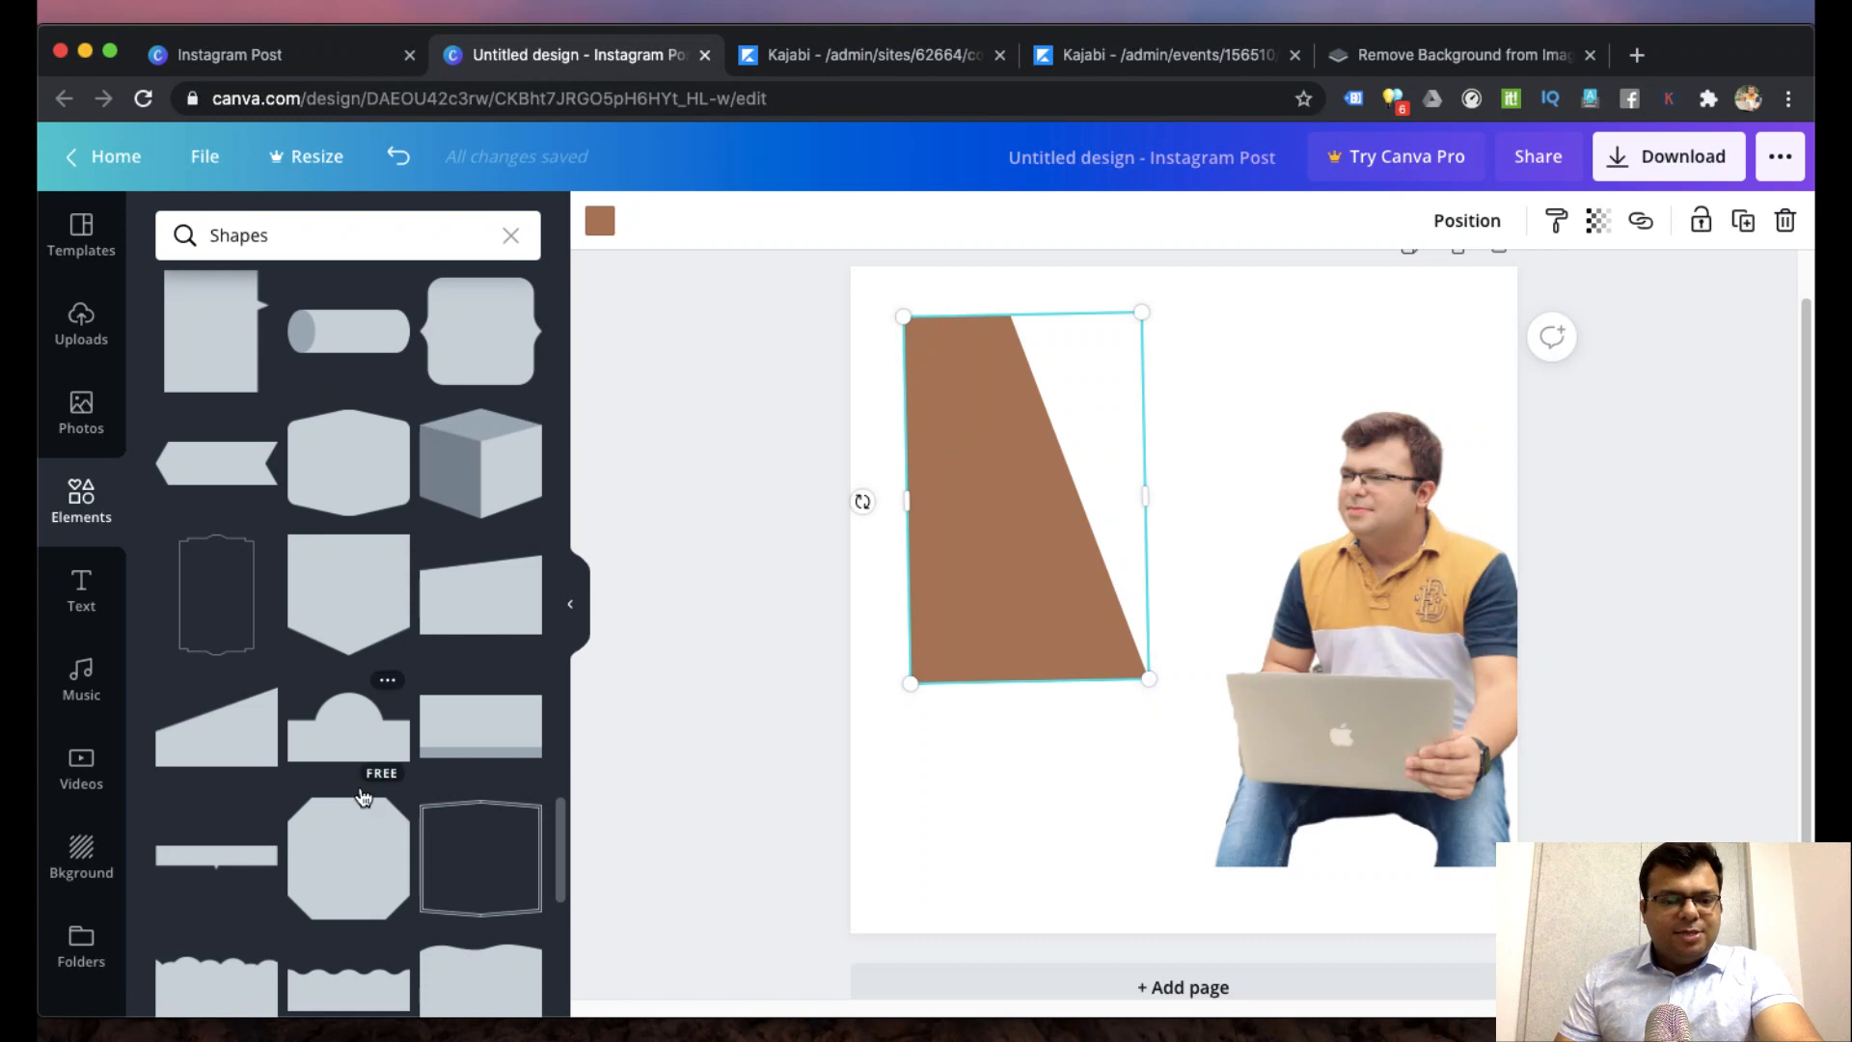
- Replace the steep brown trapezoid with the more gently slanted trapezoid from the Shapes collection
scroll(363, 796, "down", 1)
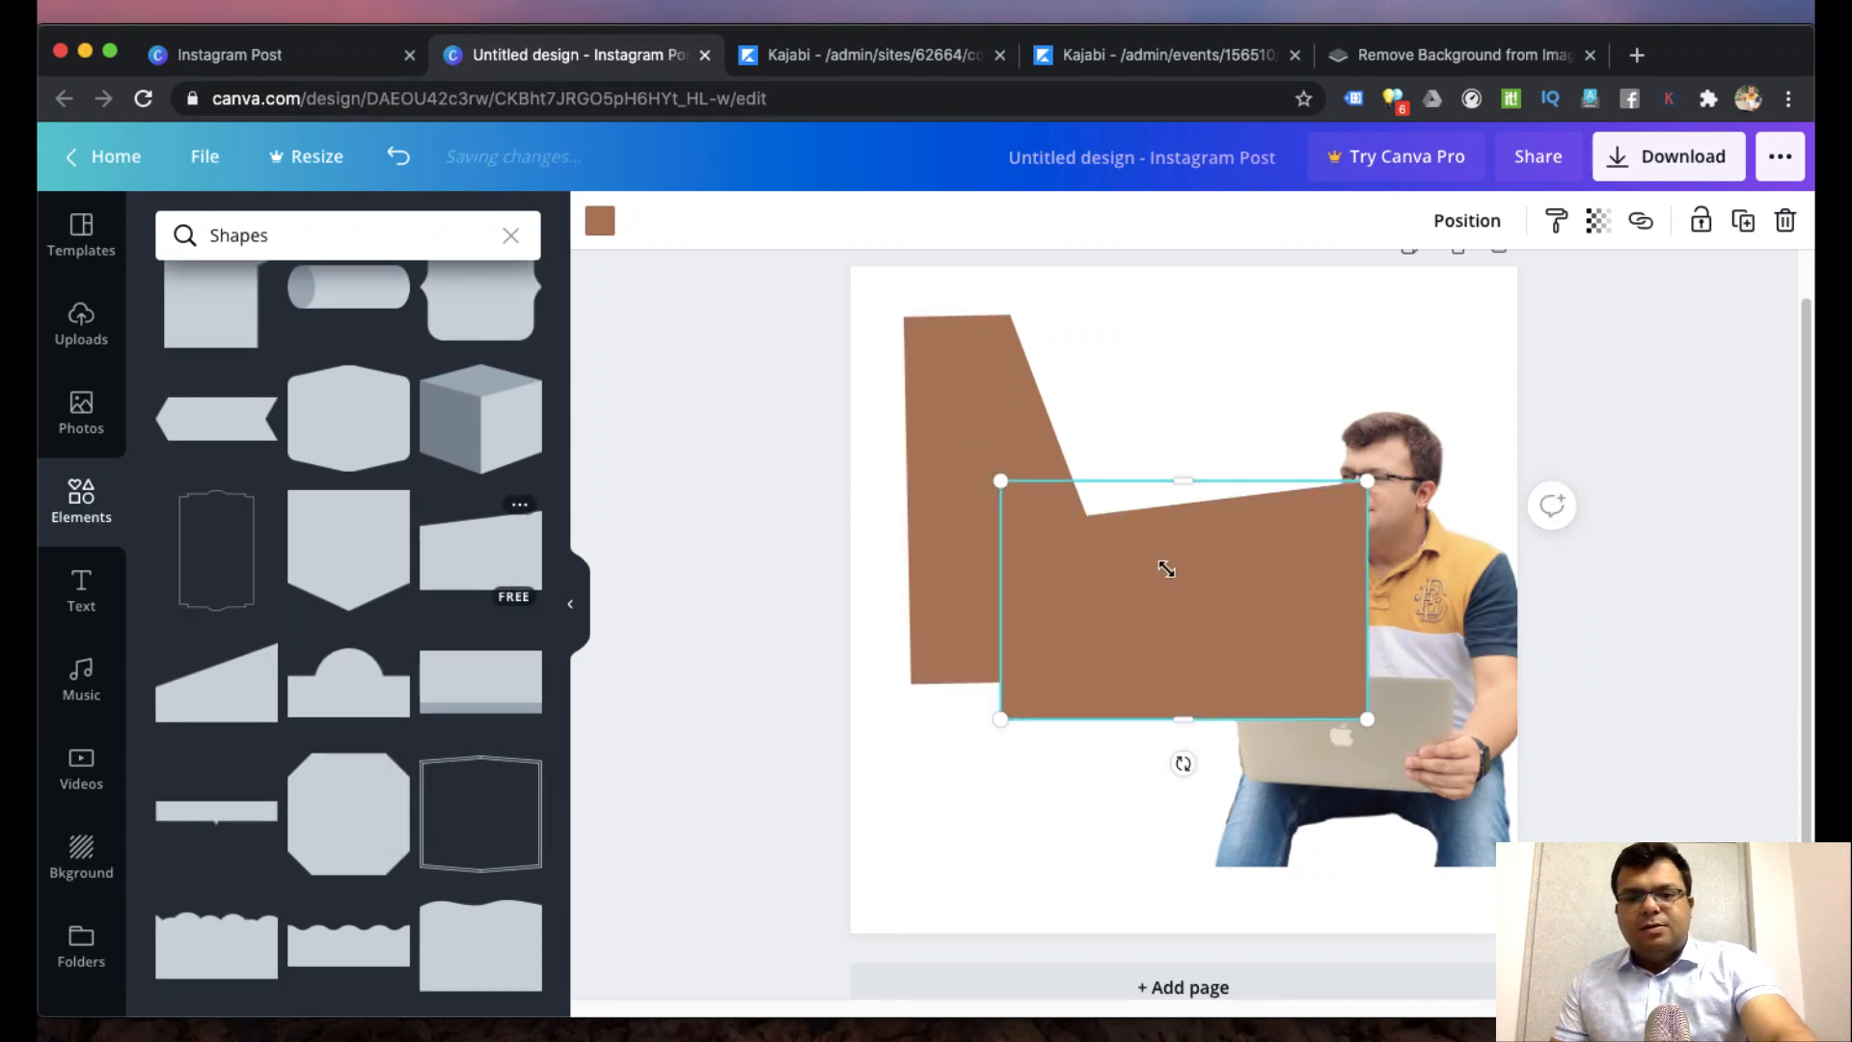
left_click_drag(1166, 570, 1421, 627)
left_click(933, 413)
key("Delete")
left_click(1369, 662)
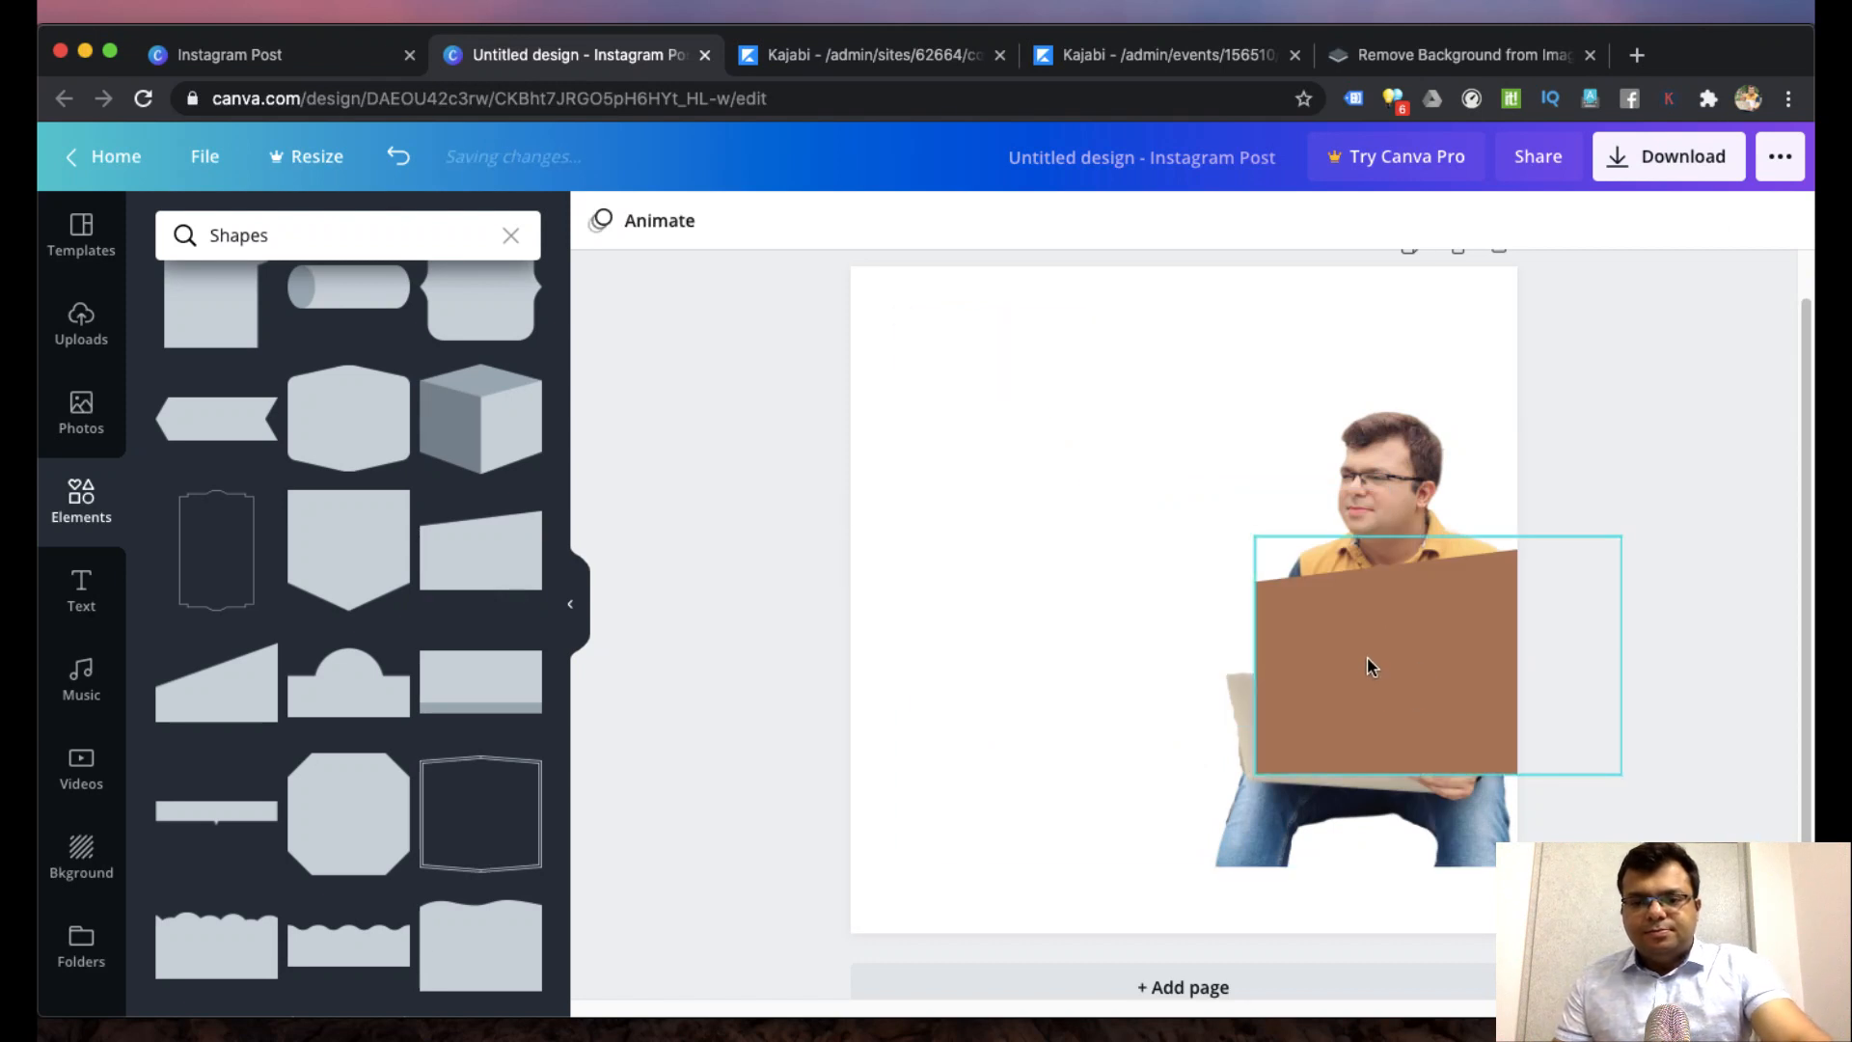
- Rotate the gently slanted trapezoid to 90° and enlarge it from the page's upper-left corner to most of the page's height
left_click_drag(1302, 613, 1149, 632)
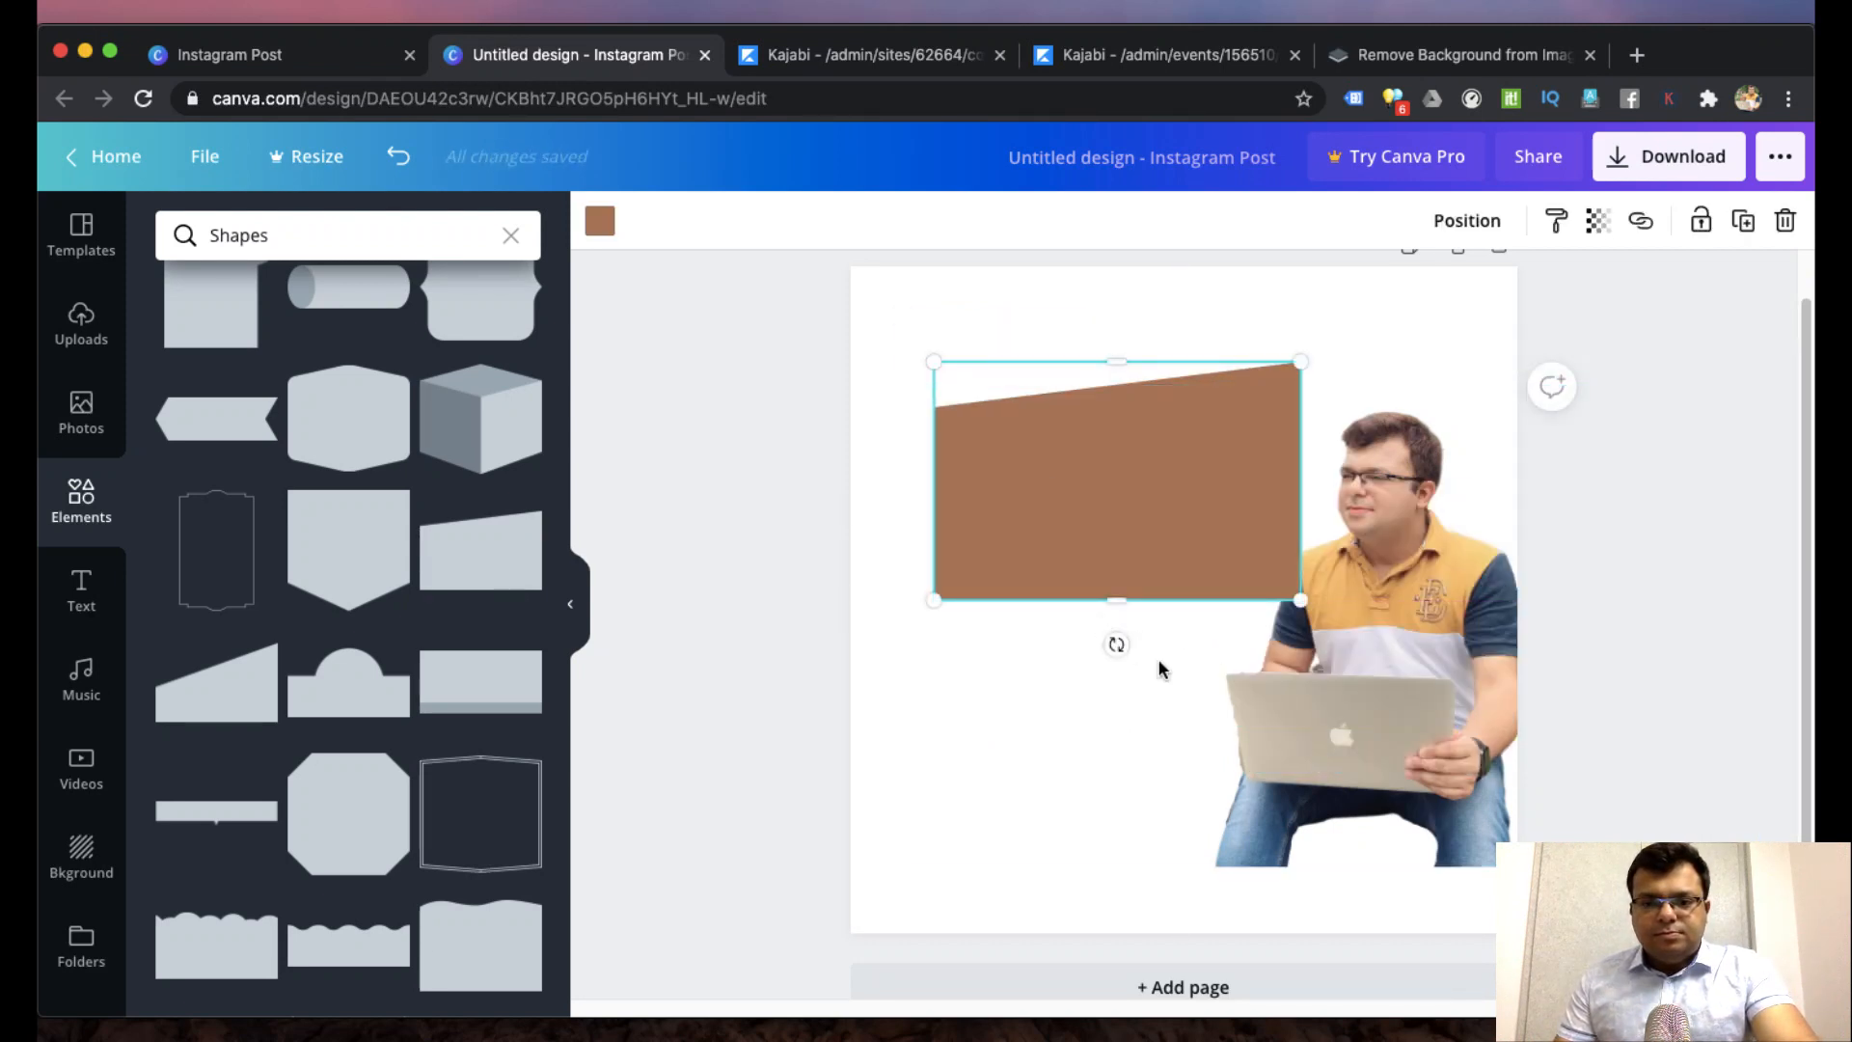
left_click_drag(972, 618, 823, 477)
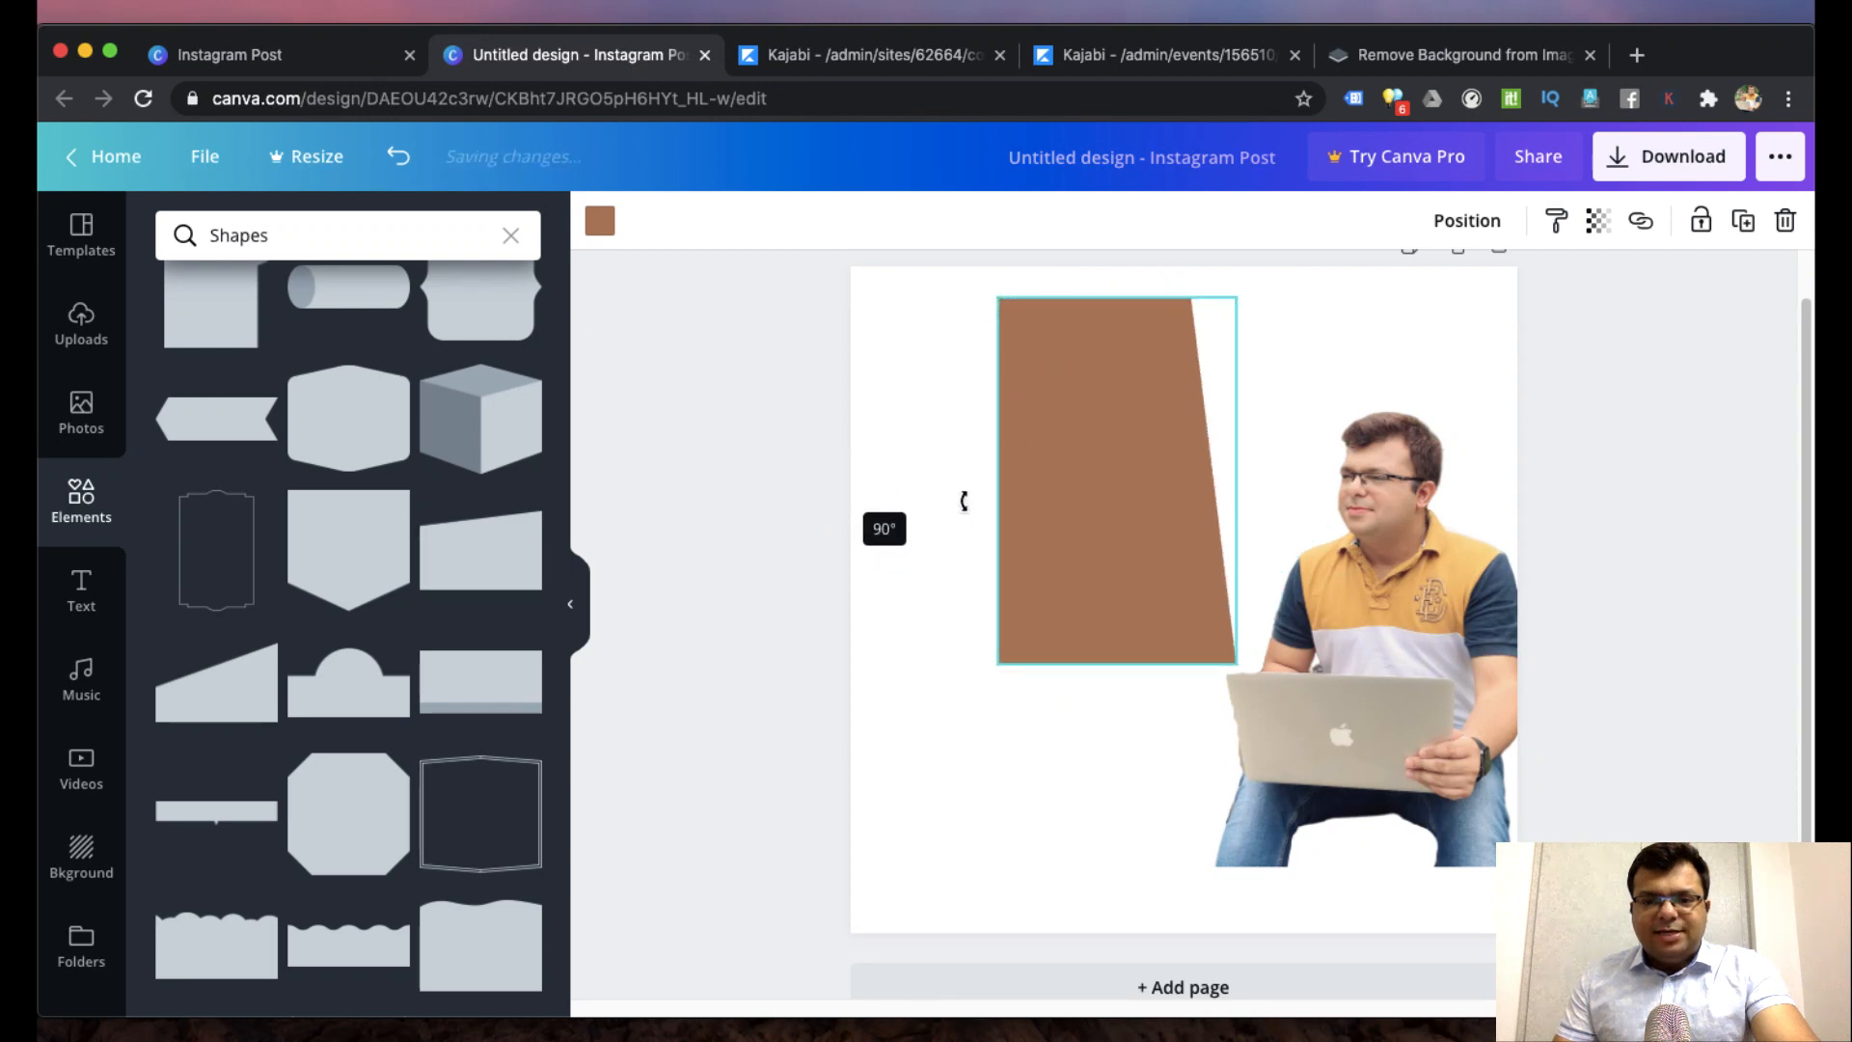
left_click_drag(964, 500, 963, 501)
mouse_move(941, 427)
left_mouse_down()
mouse_move(904, 415)
mouse_move(927, 440)
left_mouse_up()
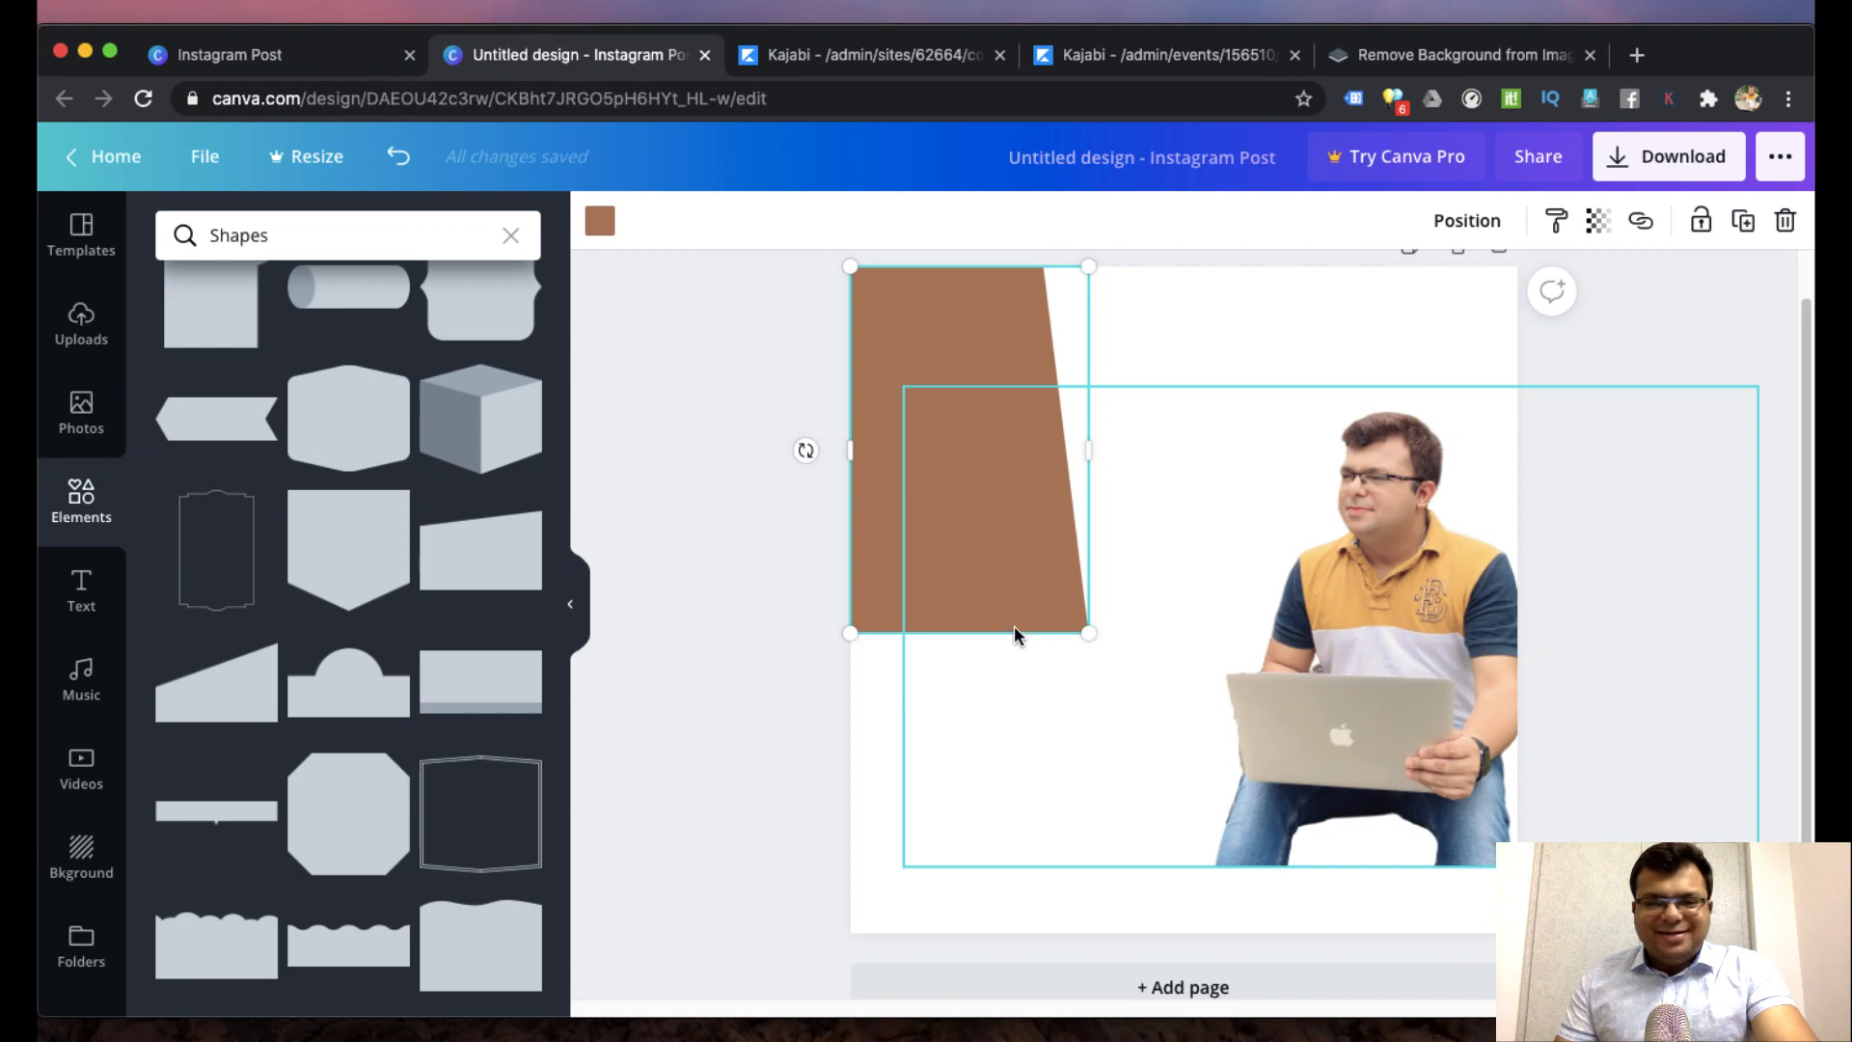
left_click_drag(1088, 633, 1250, 865)
- Look through the Shapes collection for another slanted shape suited to the diagonal background
scroll(447, 716, "down", 3)
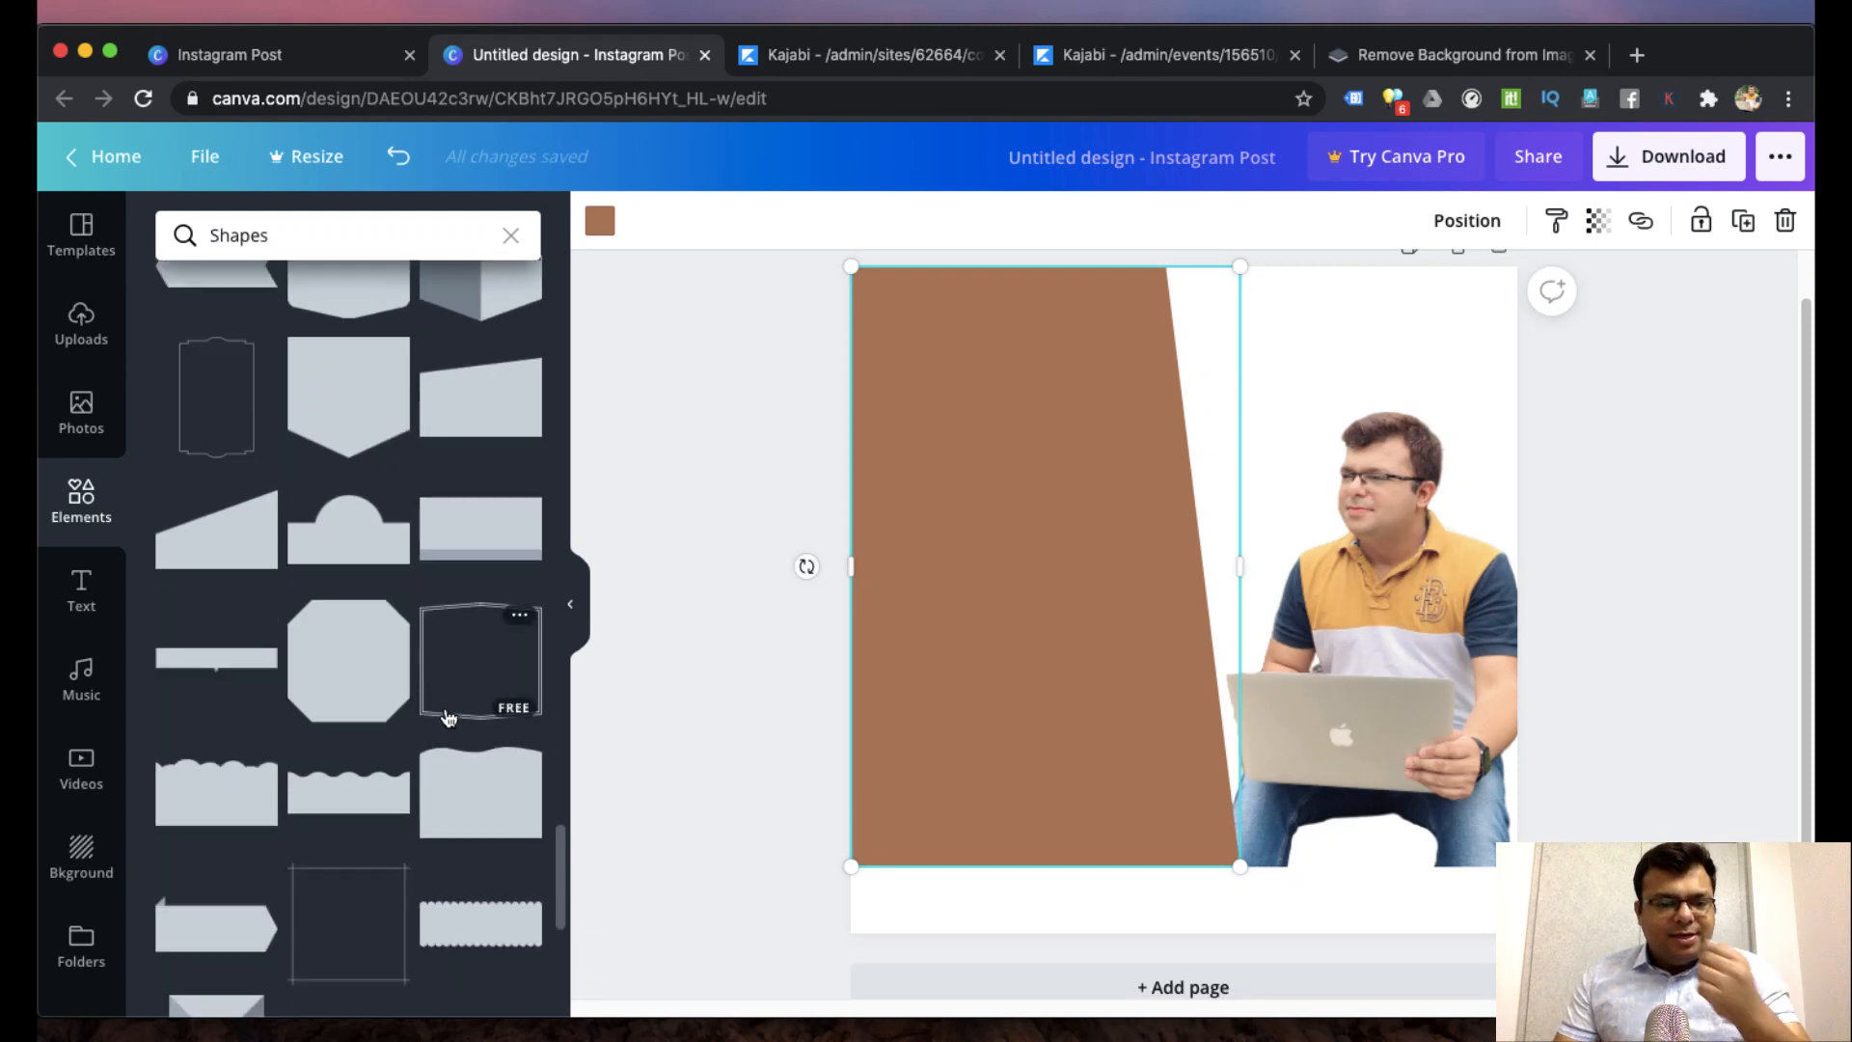
scroll(389, 703, "up", 2)
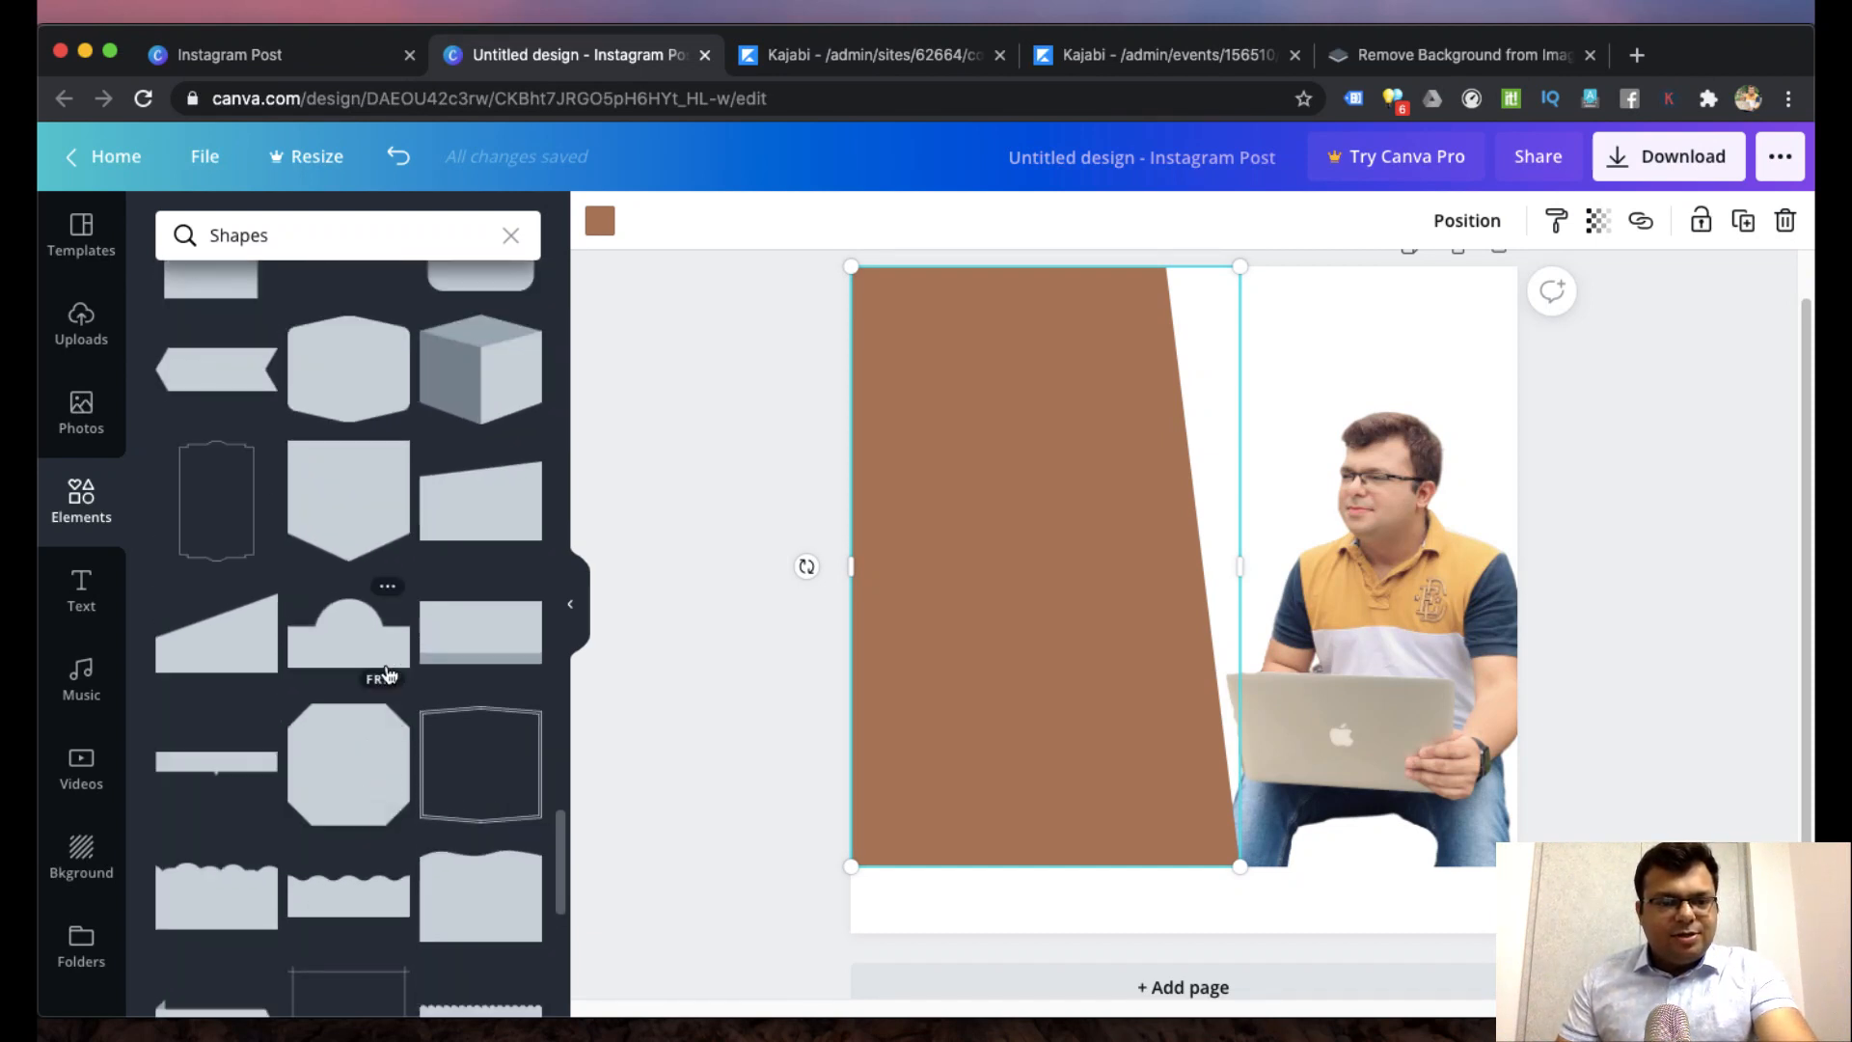
scroll(386, 673, "up", 3)
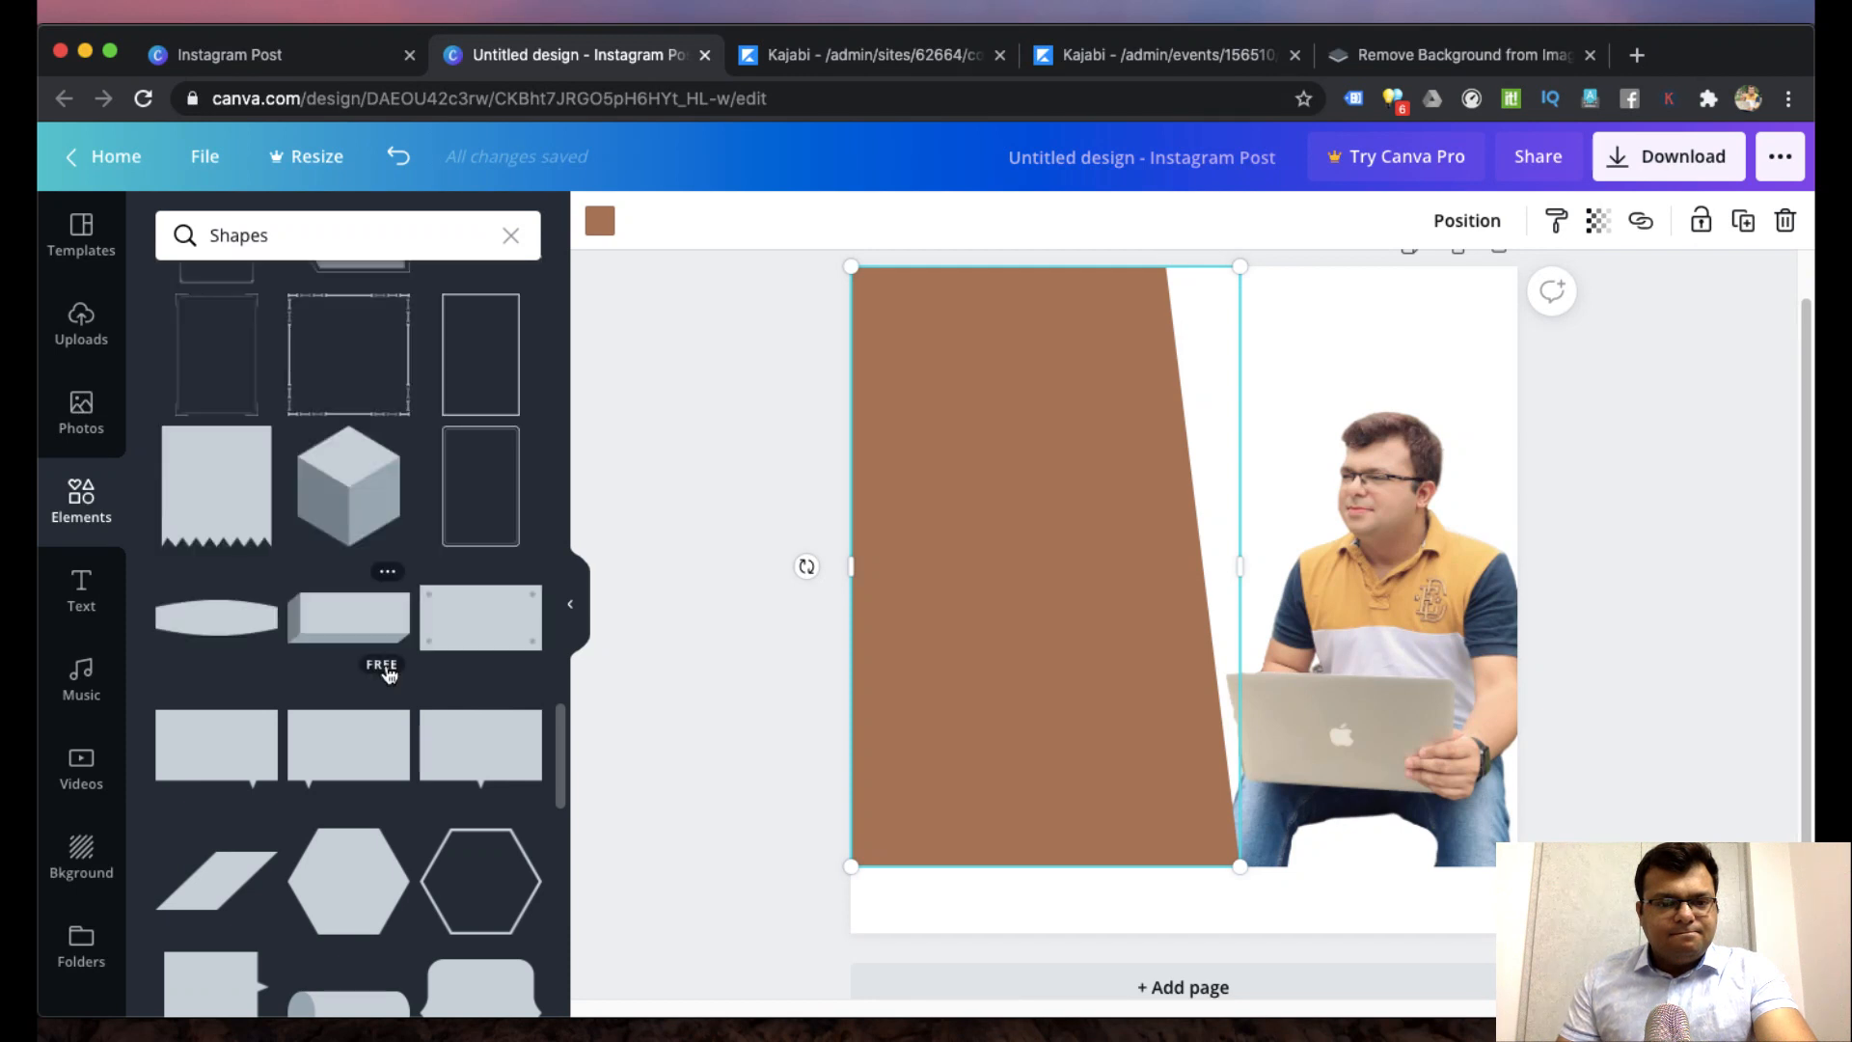
scroll(389, 672, "down", 8)
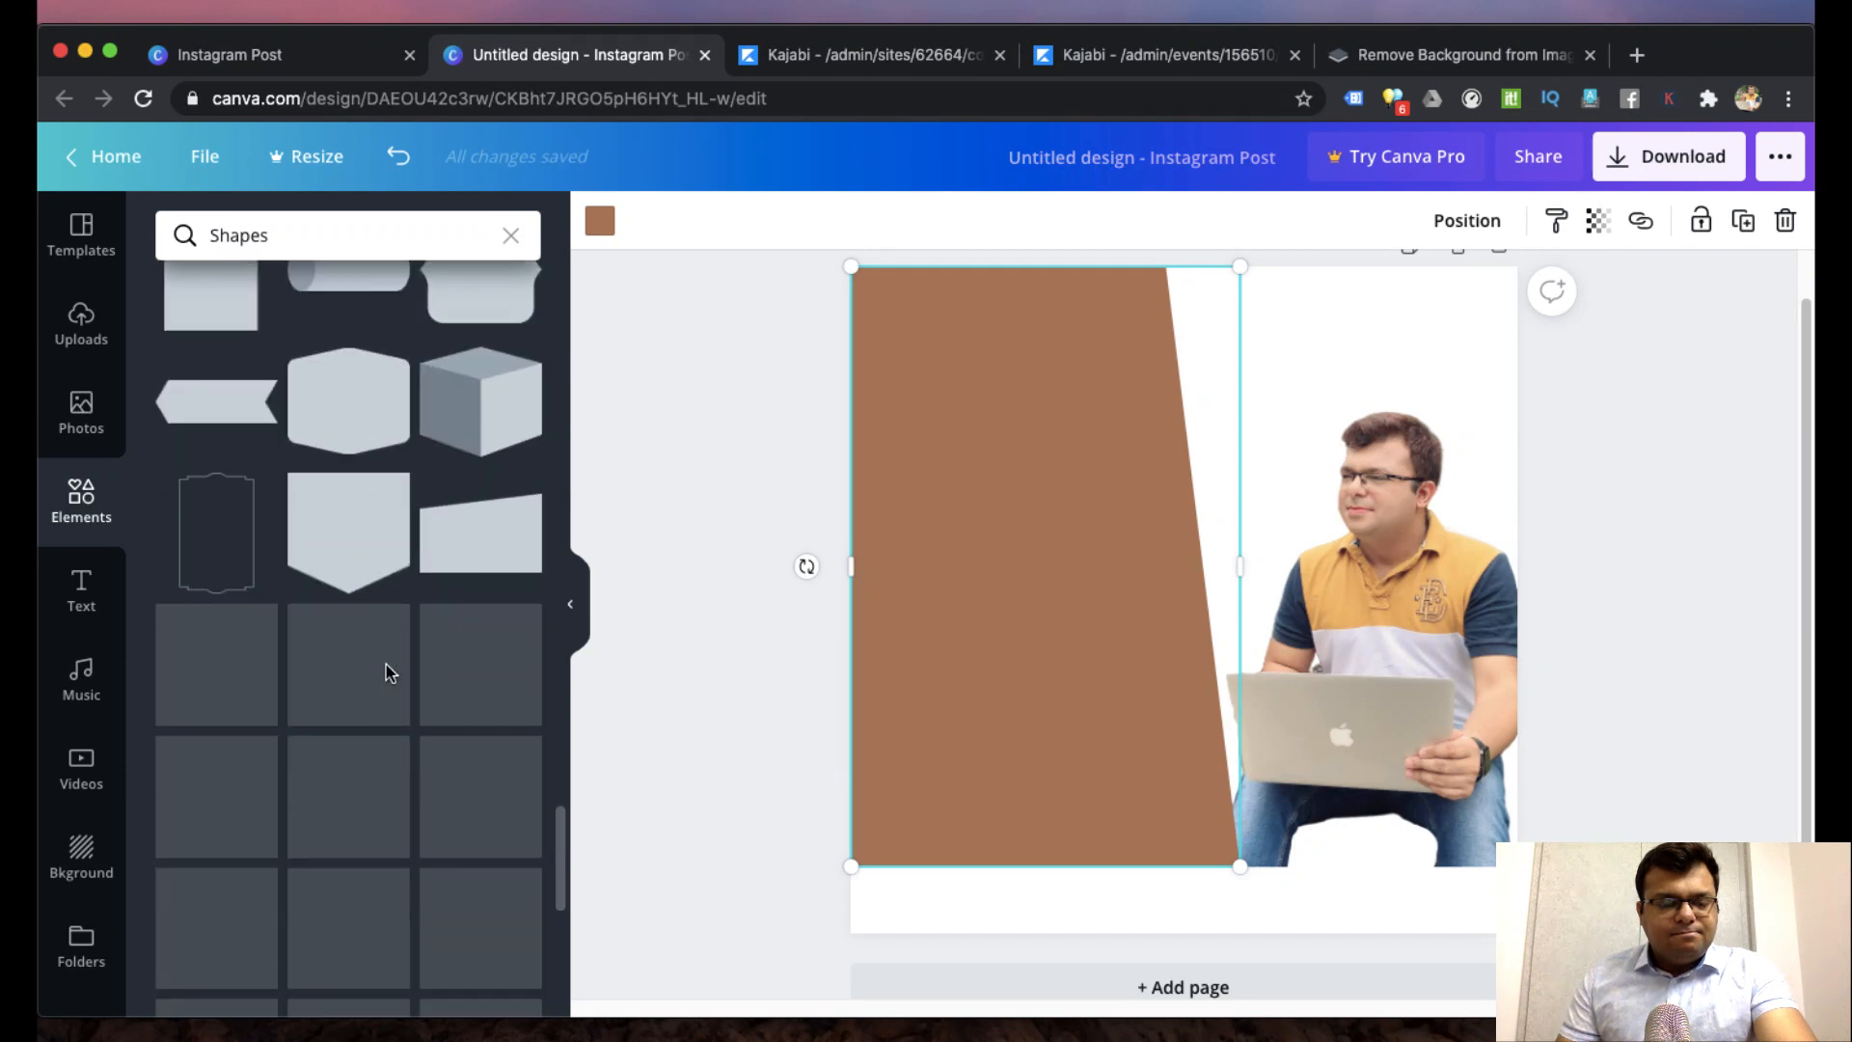
scroll(389, 672, "down", 3)
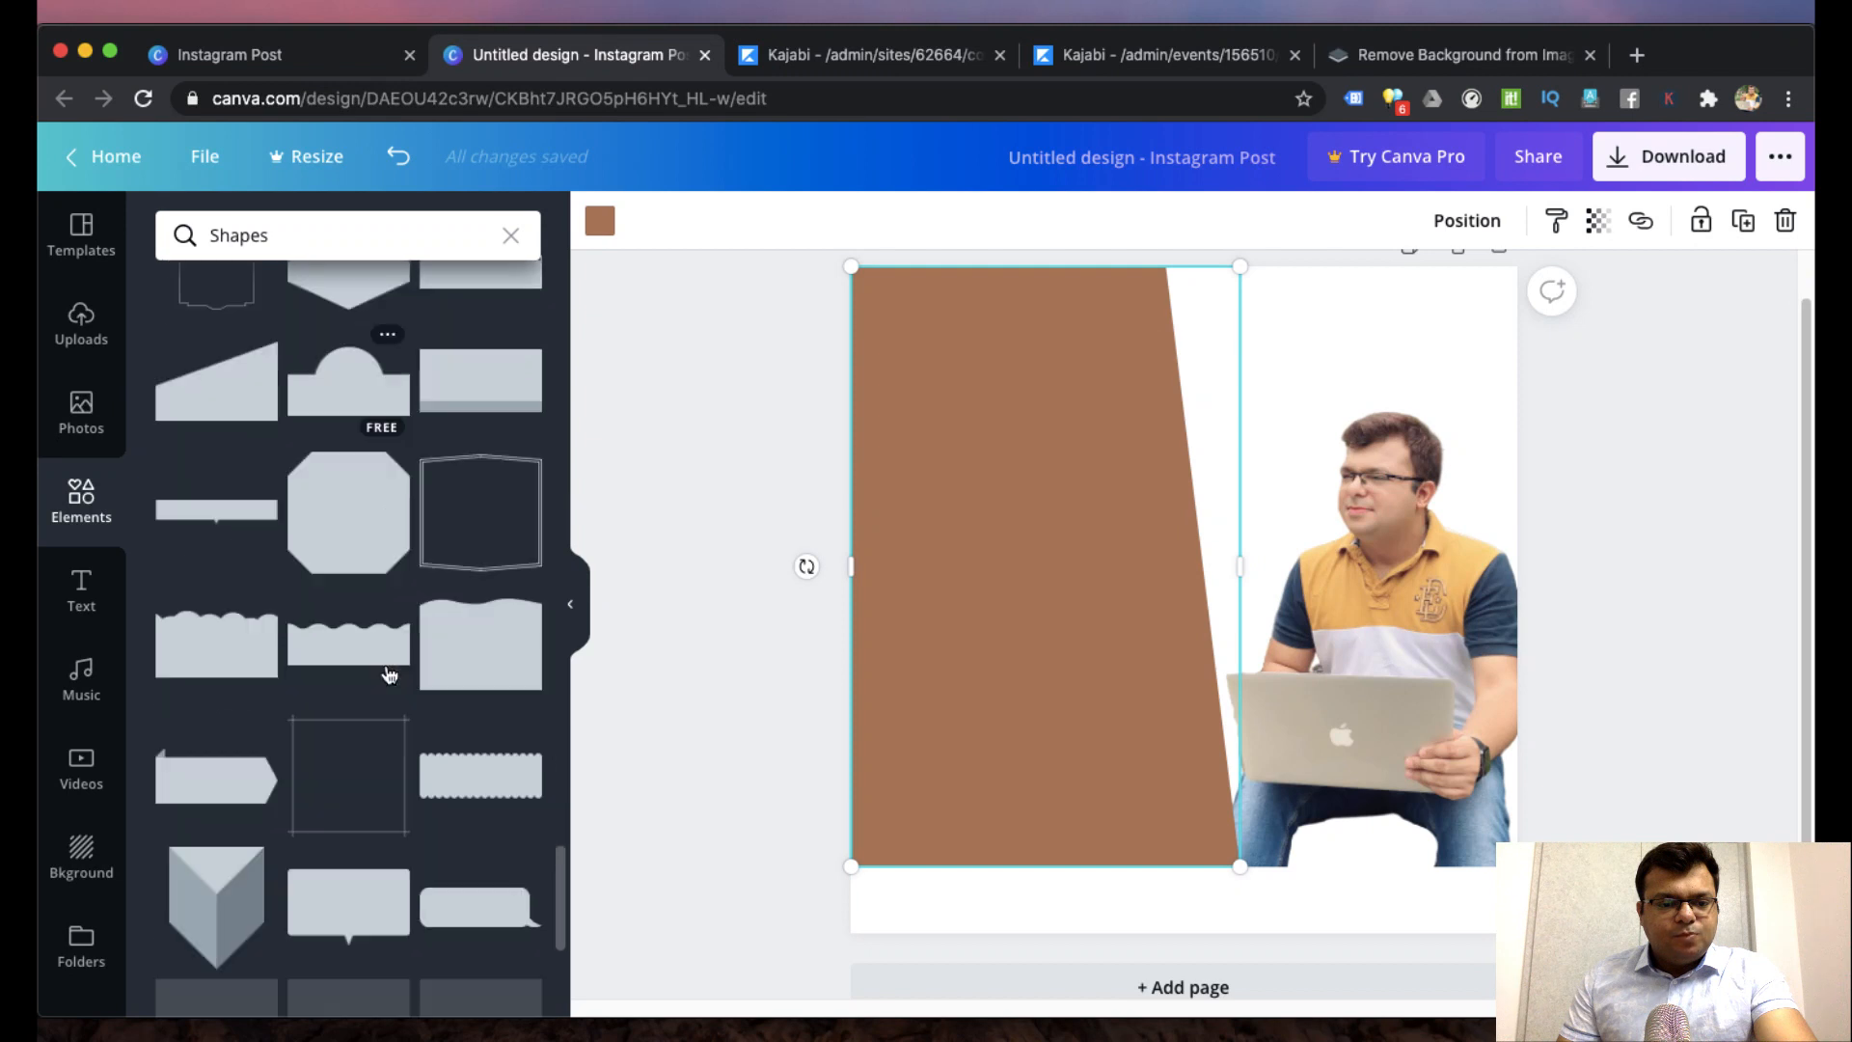
scroll(389, 672, "down", 5)
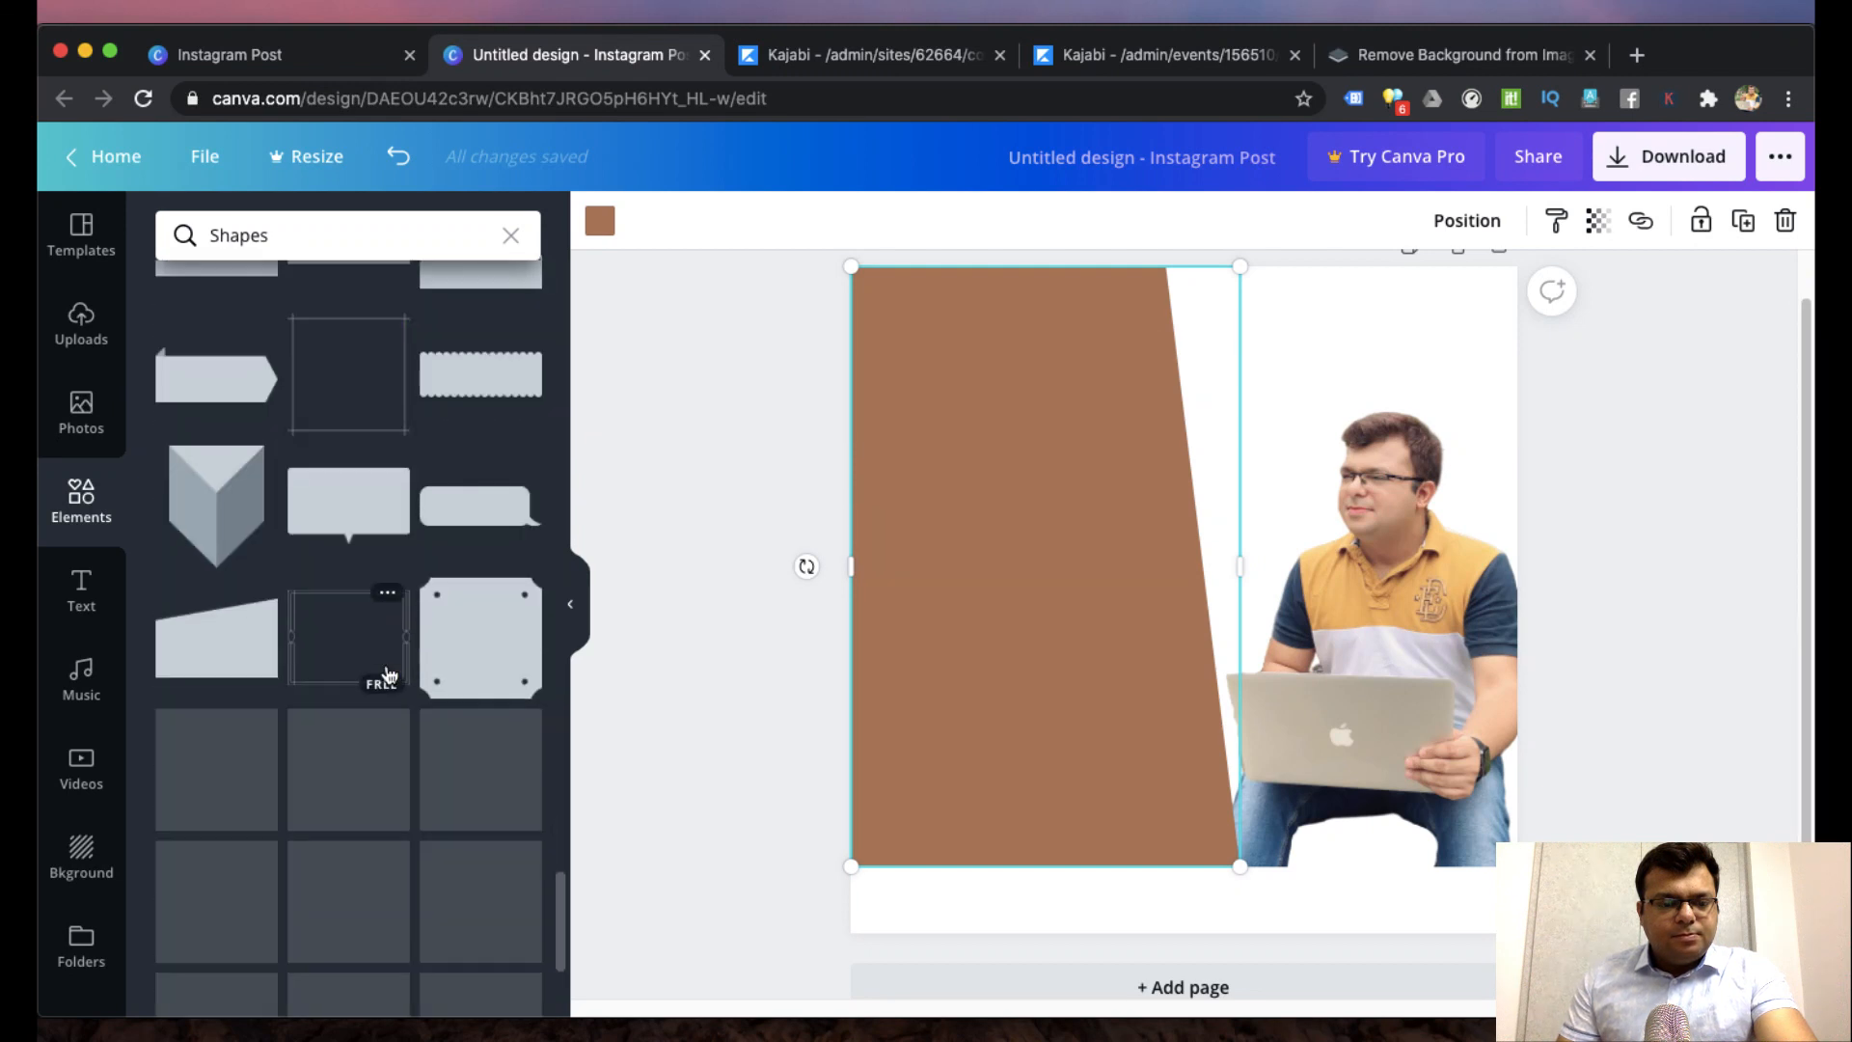
scroll(389, 672, "down", 3)
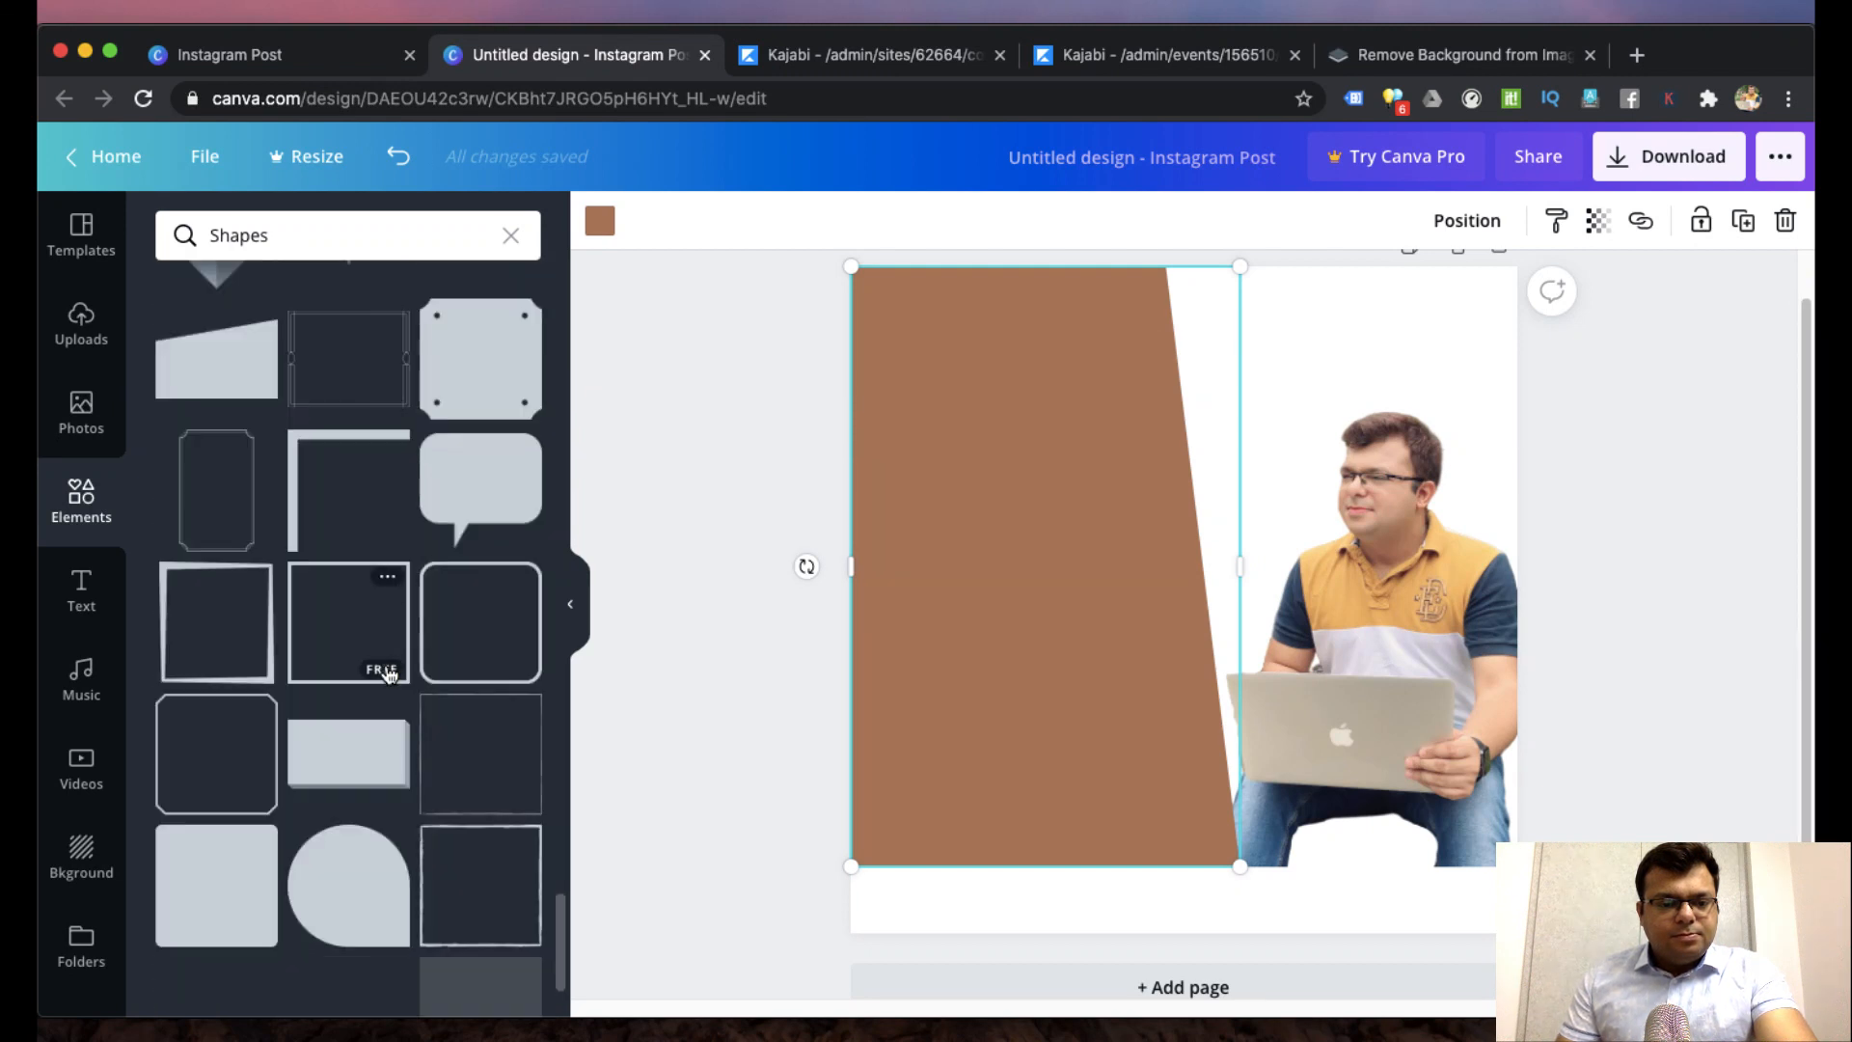
scroll(389, 672, "down", 2)
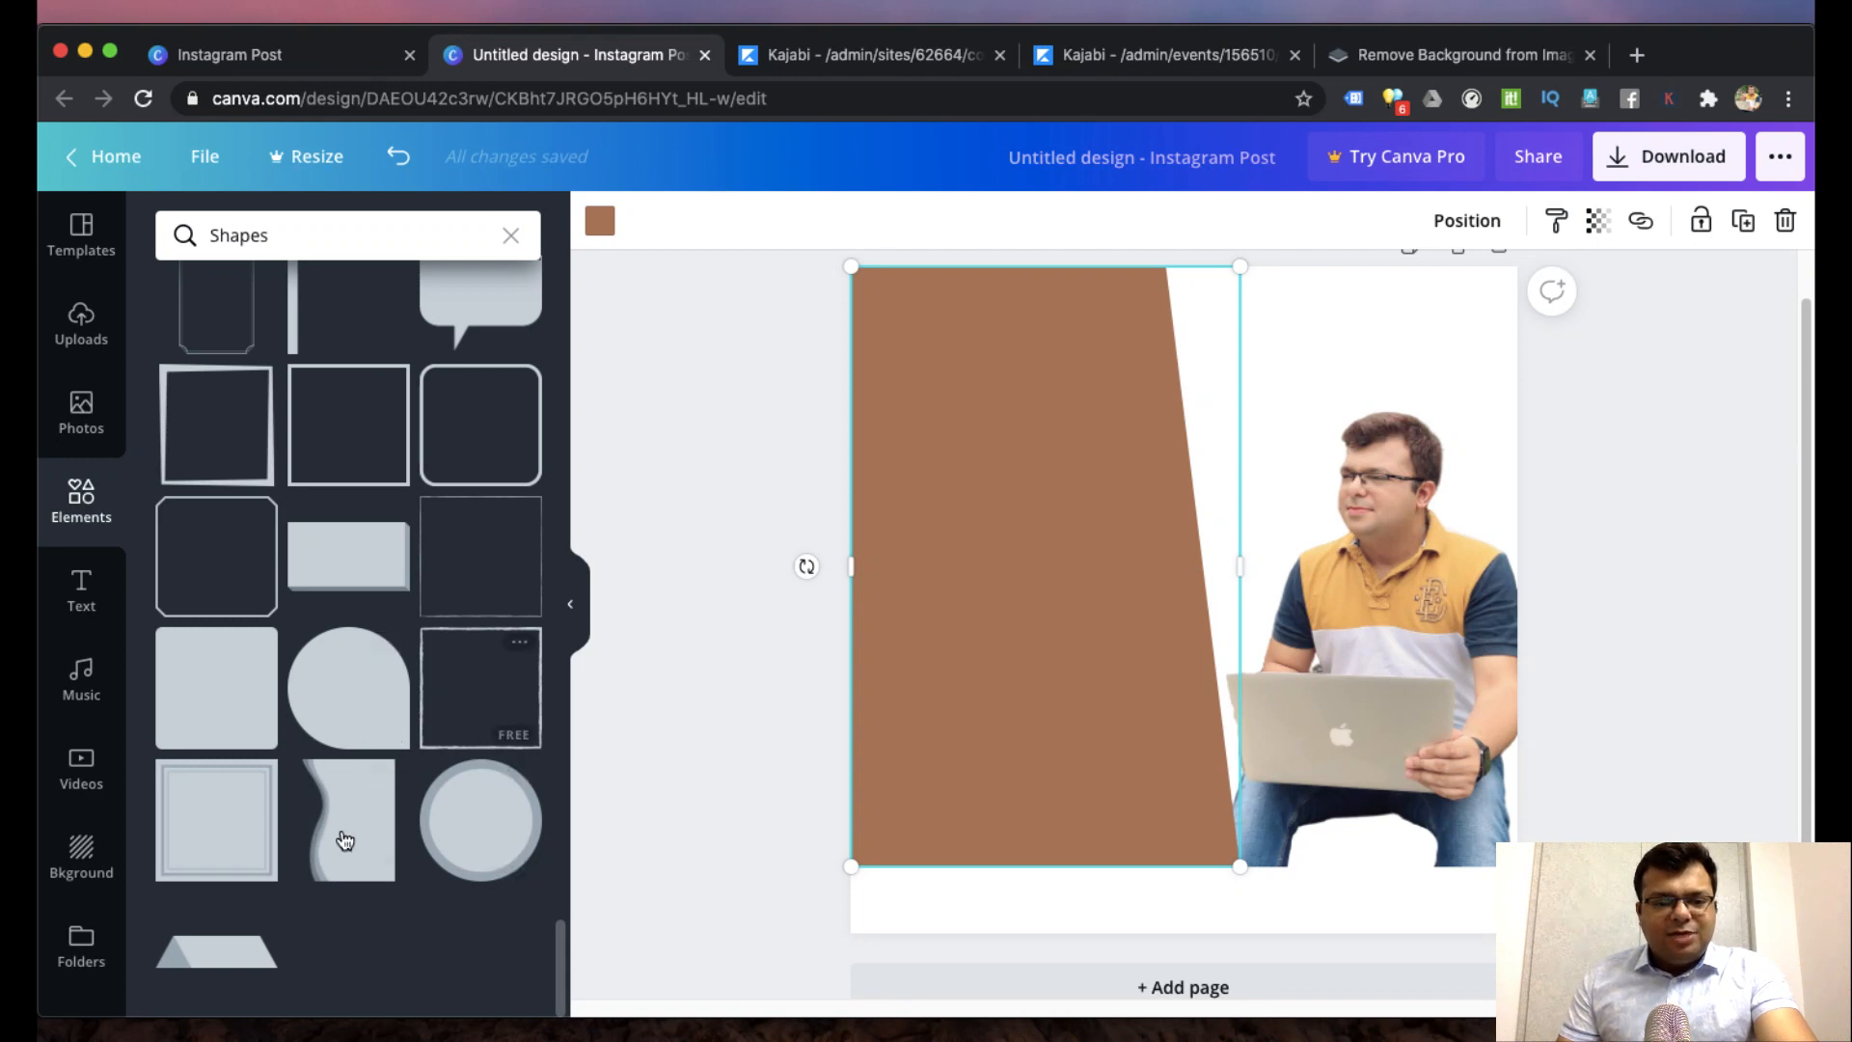
scroll(361, 836, "down", 6)
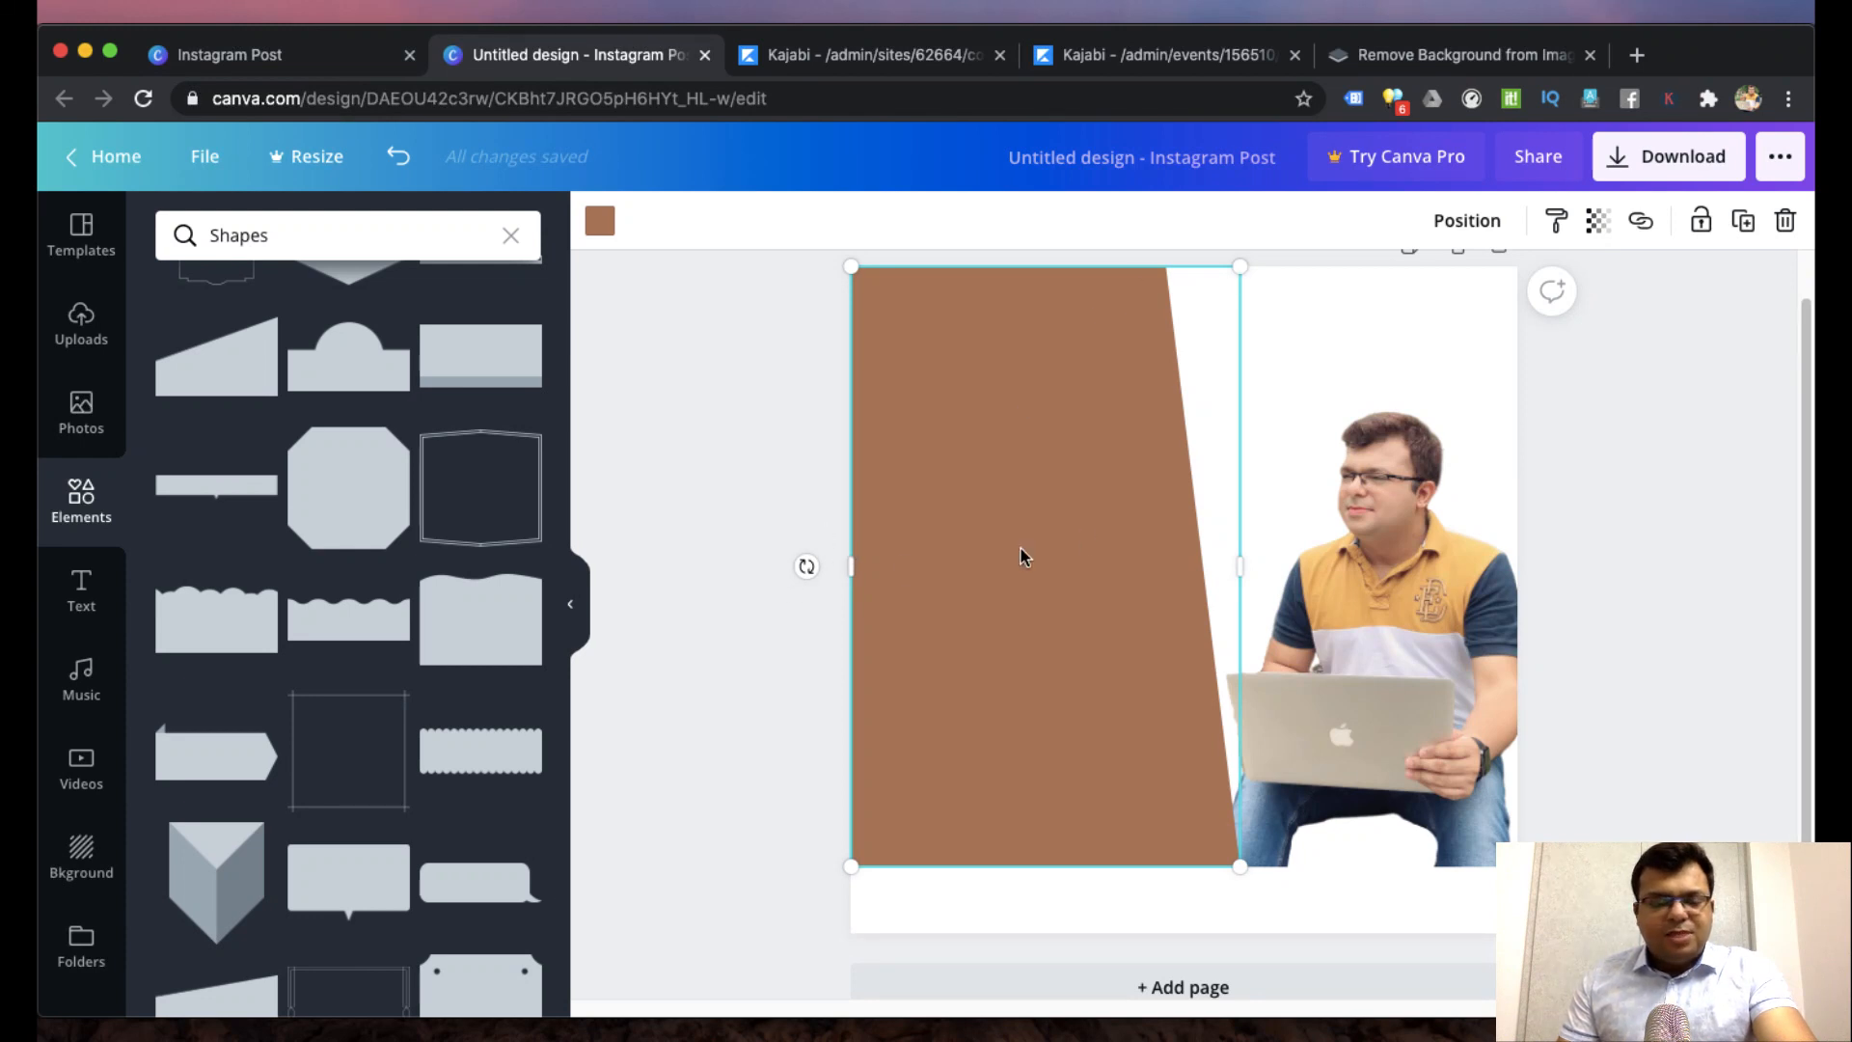
scroll(343, 618, "up", 2)
scroll(345, 625, "up", 5)
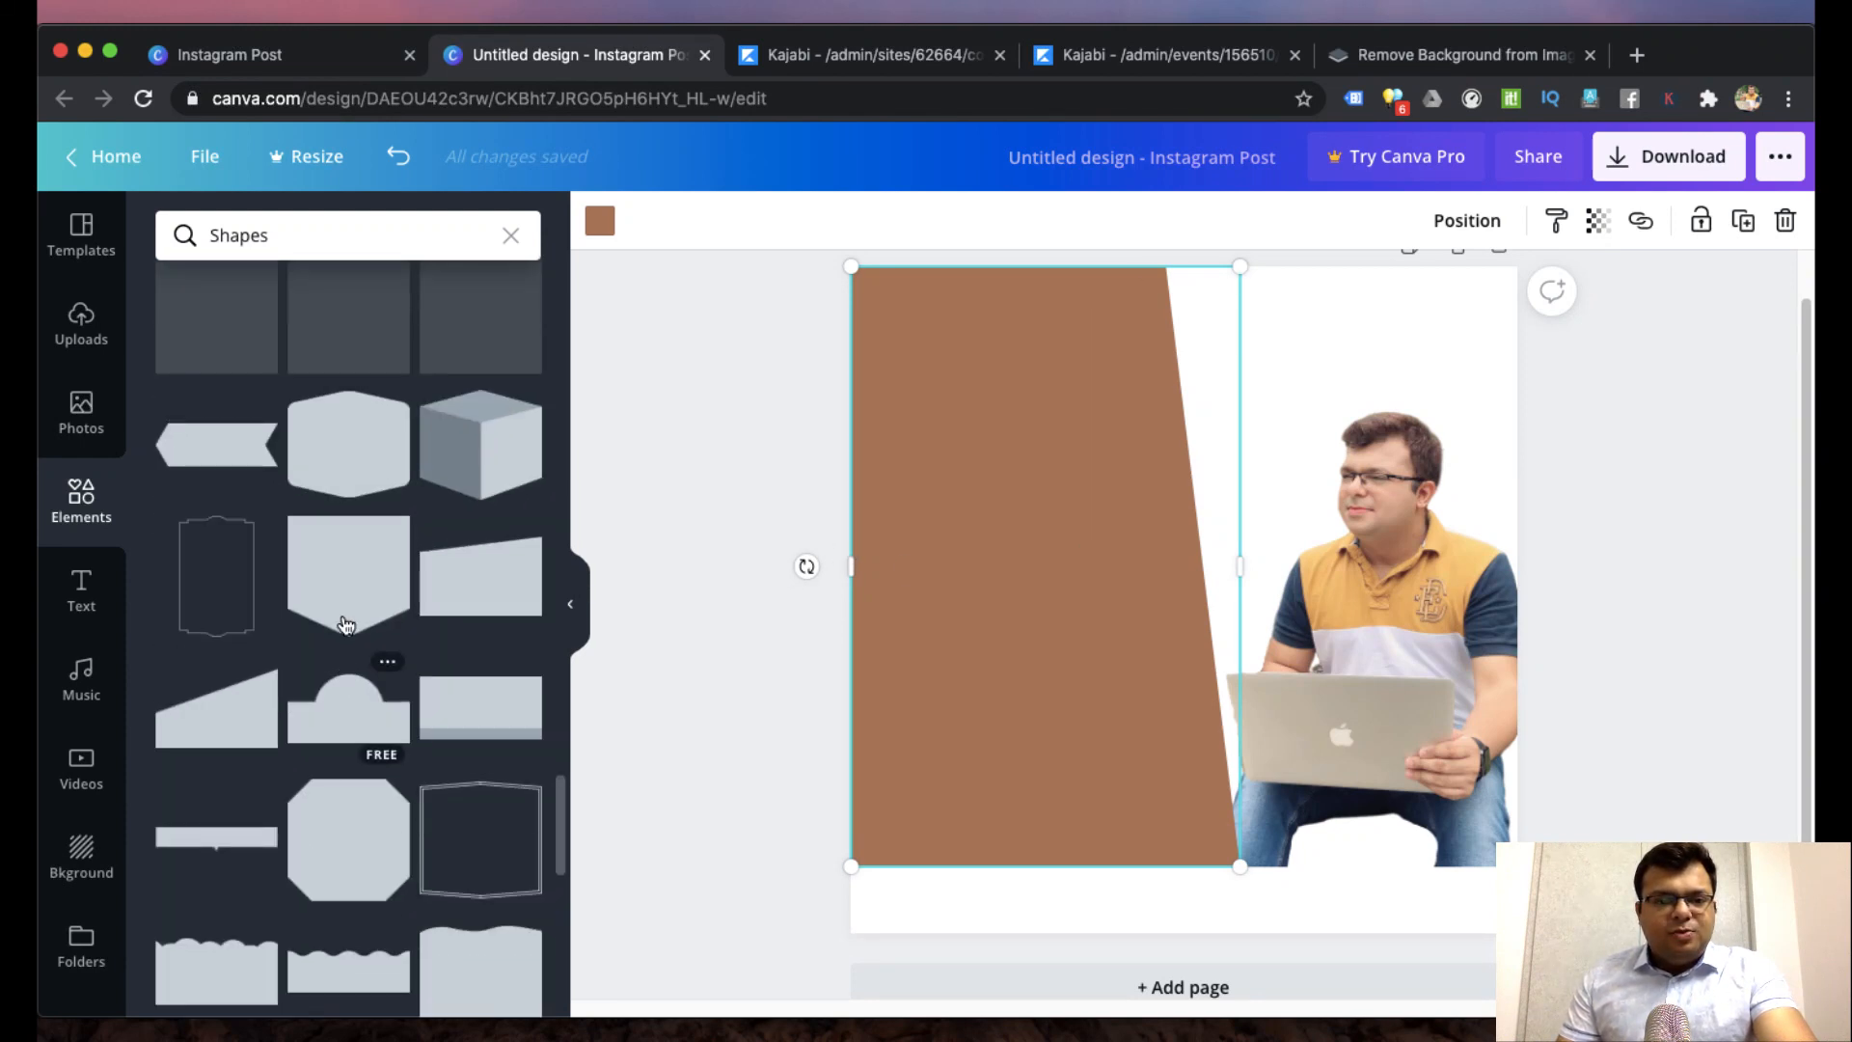
scroll(346, 625, "up", 4)
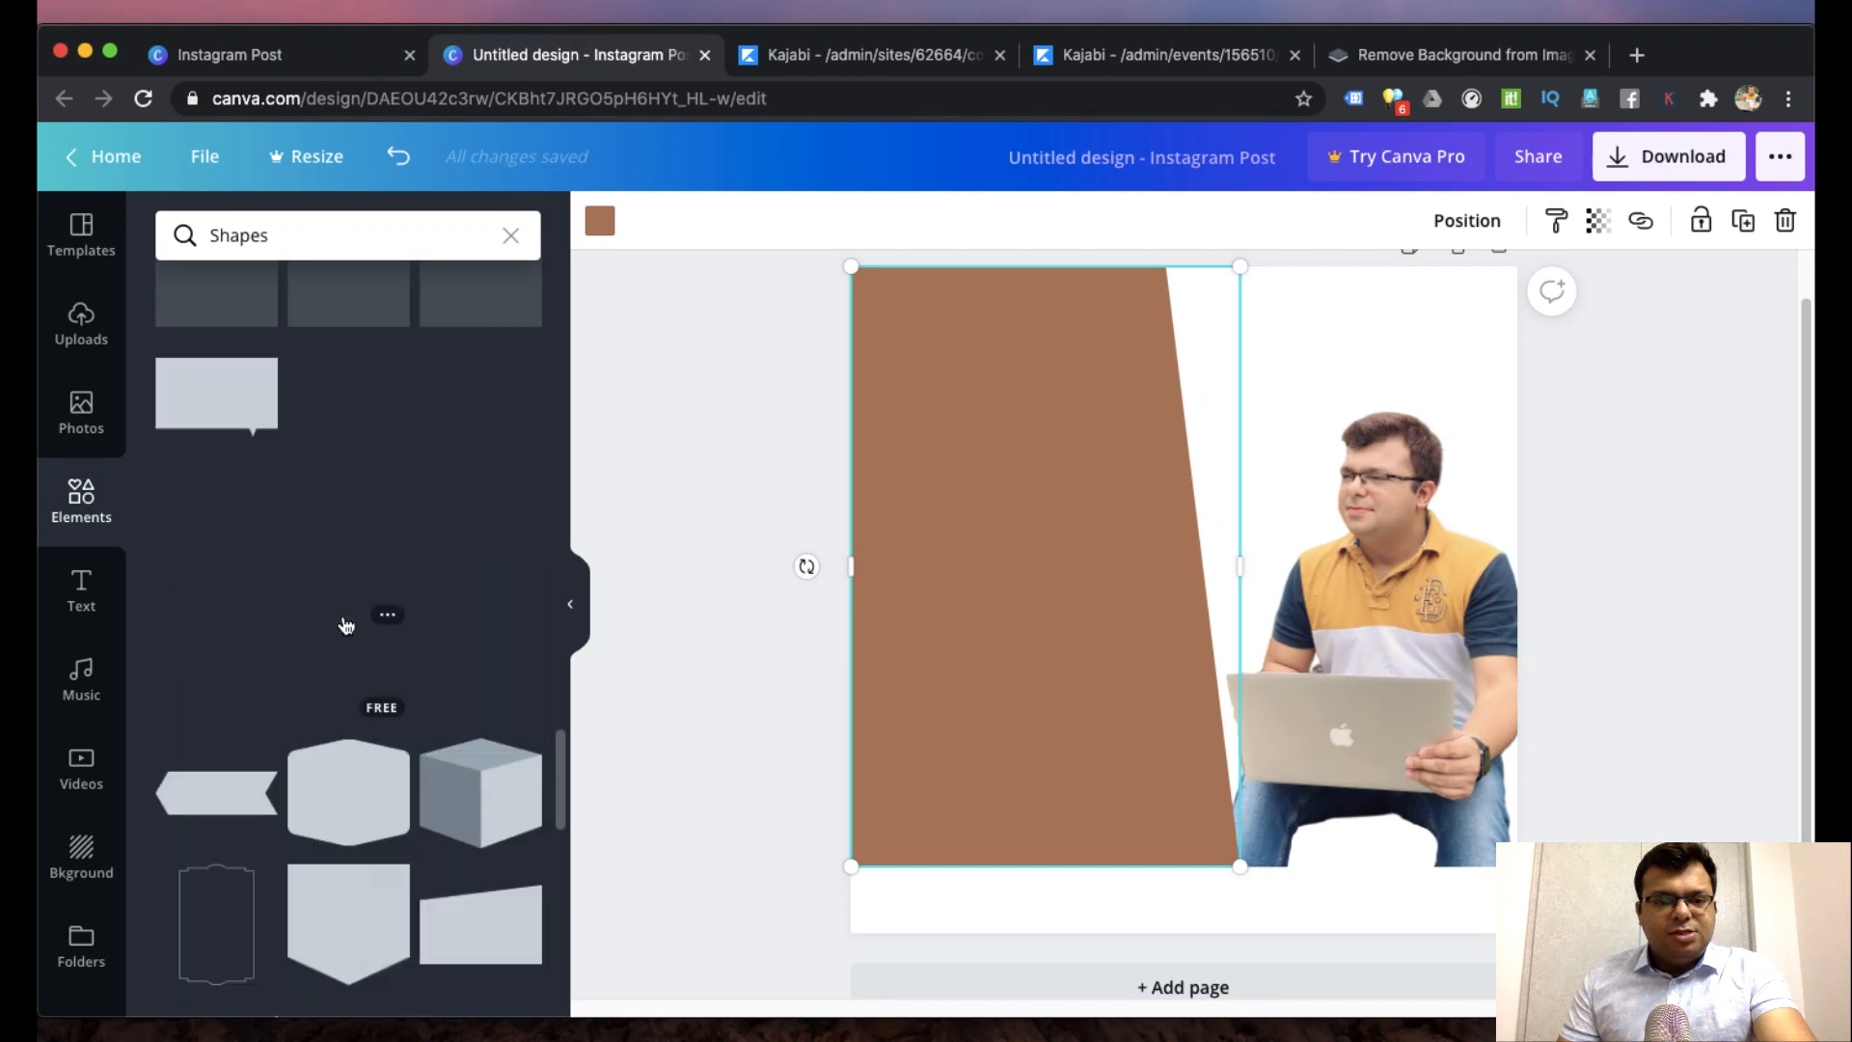
scroll(346, 626, "up", 5)
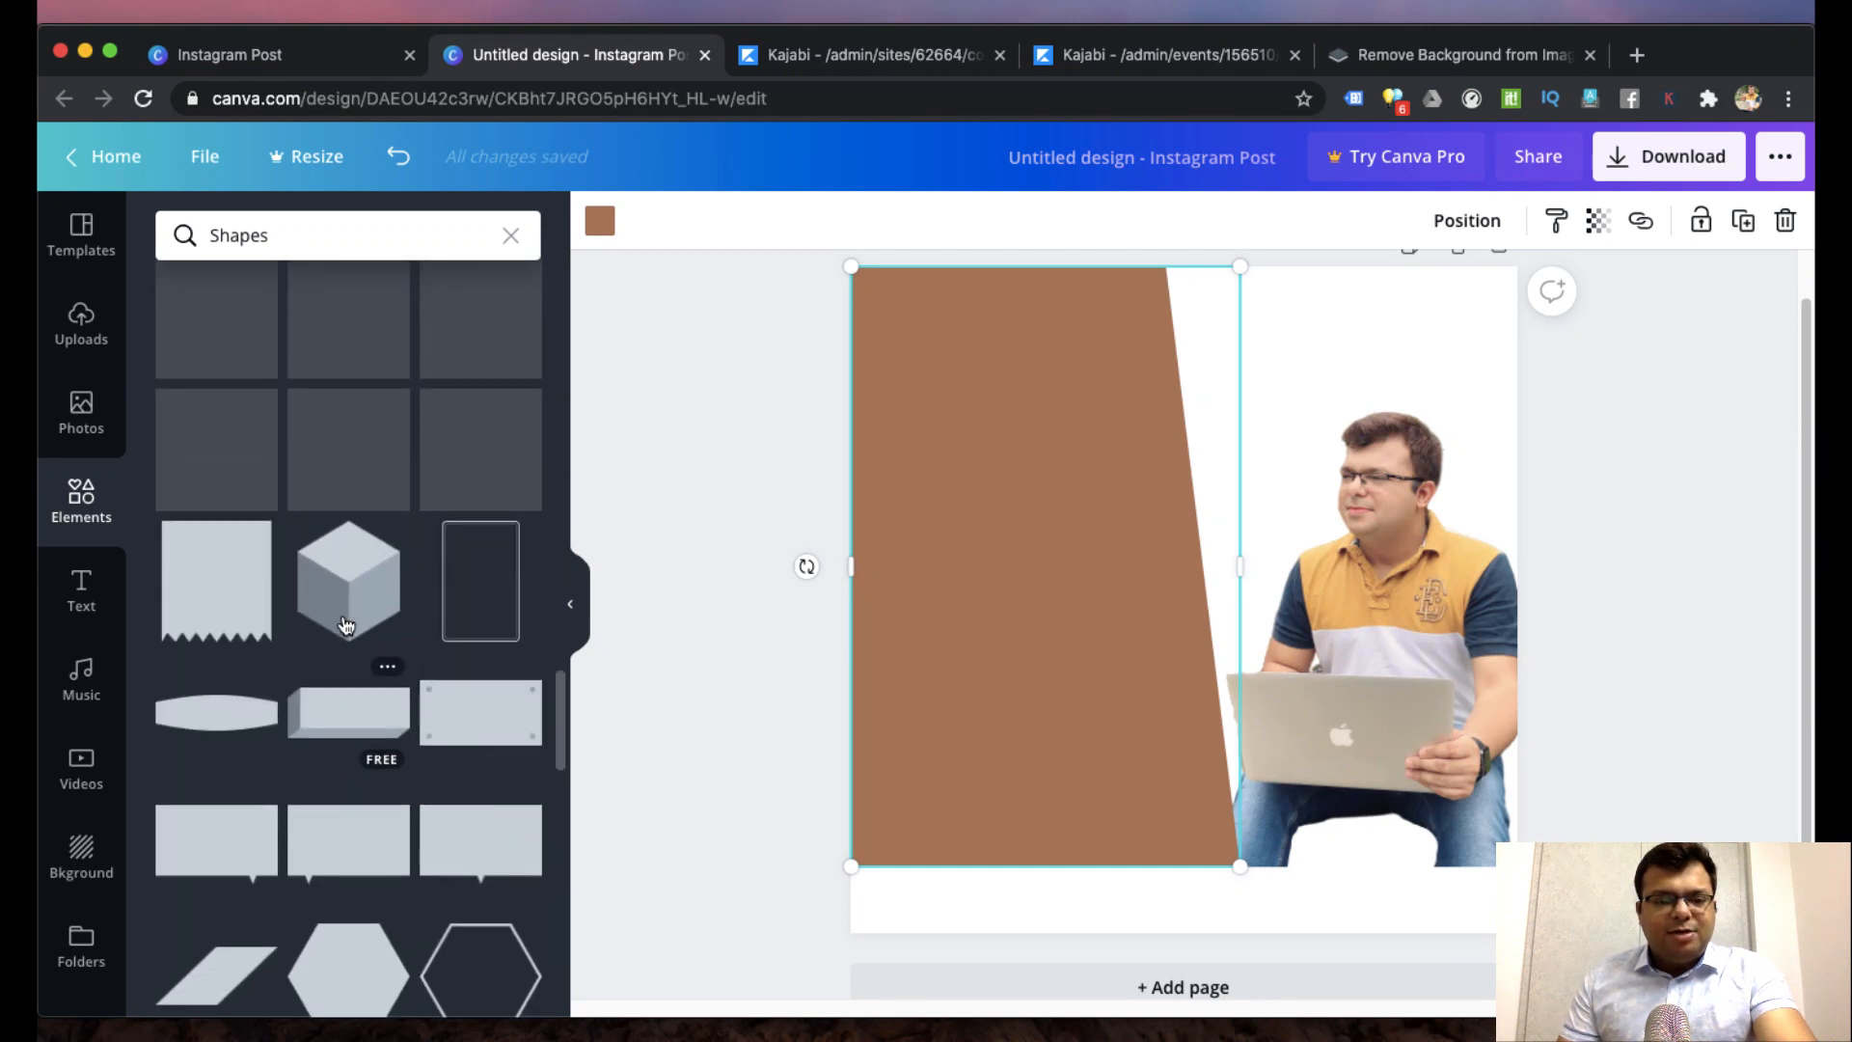
scroll(345, 625, "up", 3)
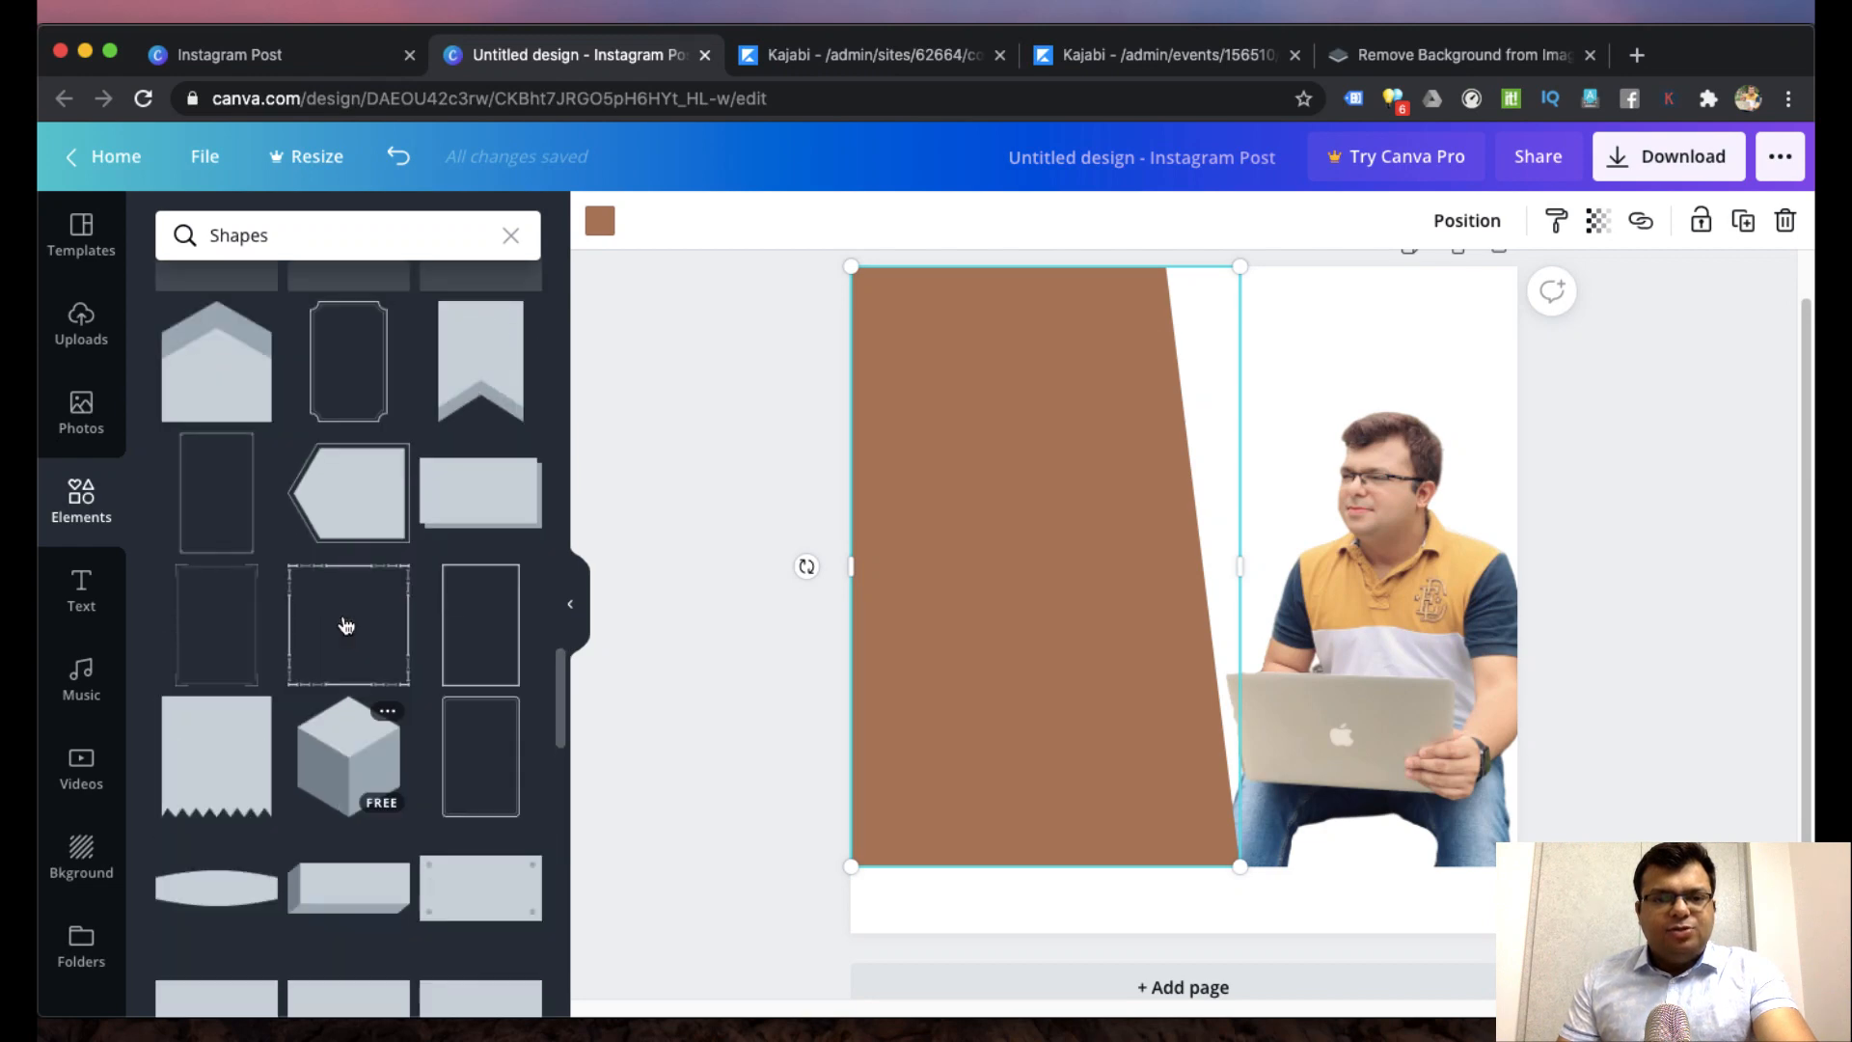
scroll(345, 625, "up", 3)
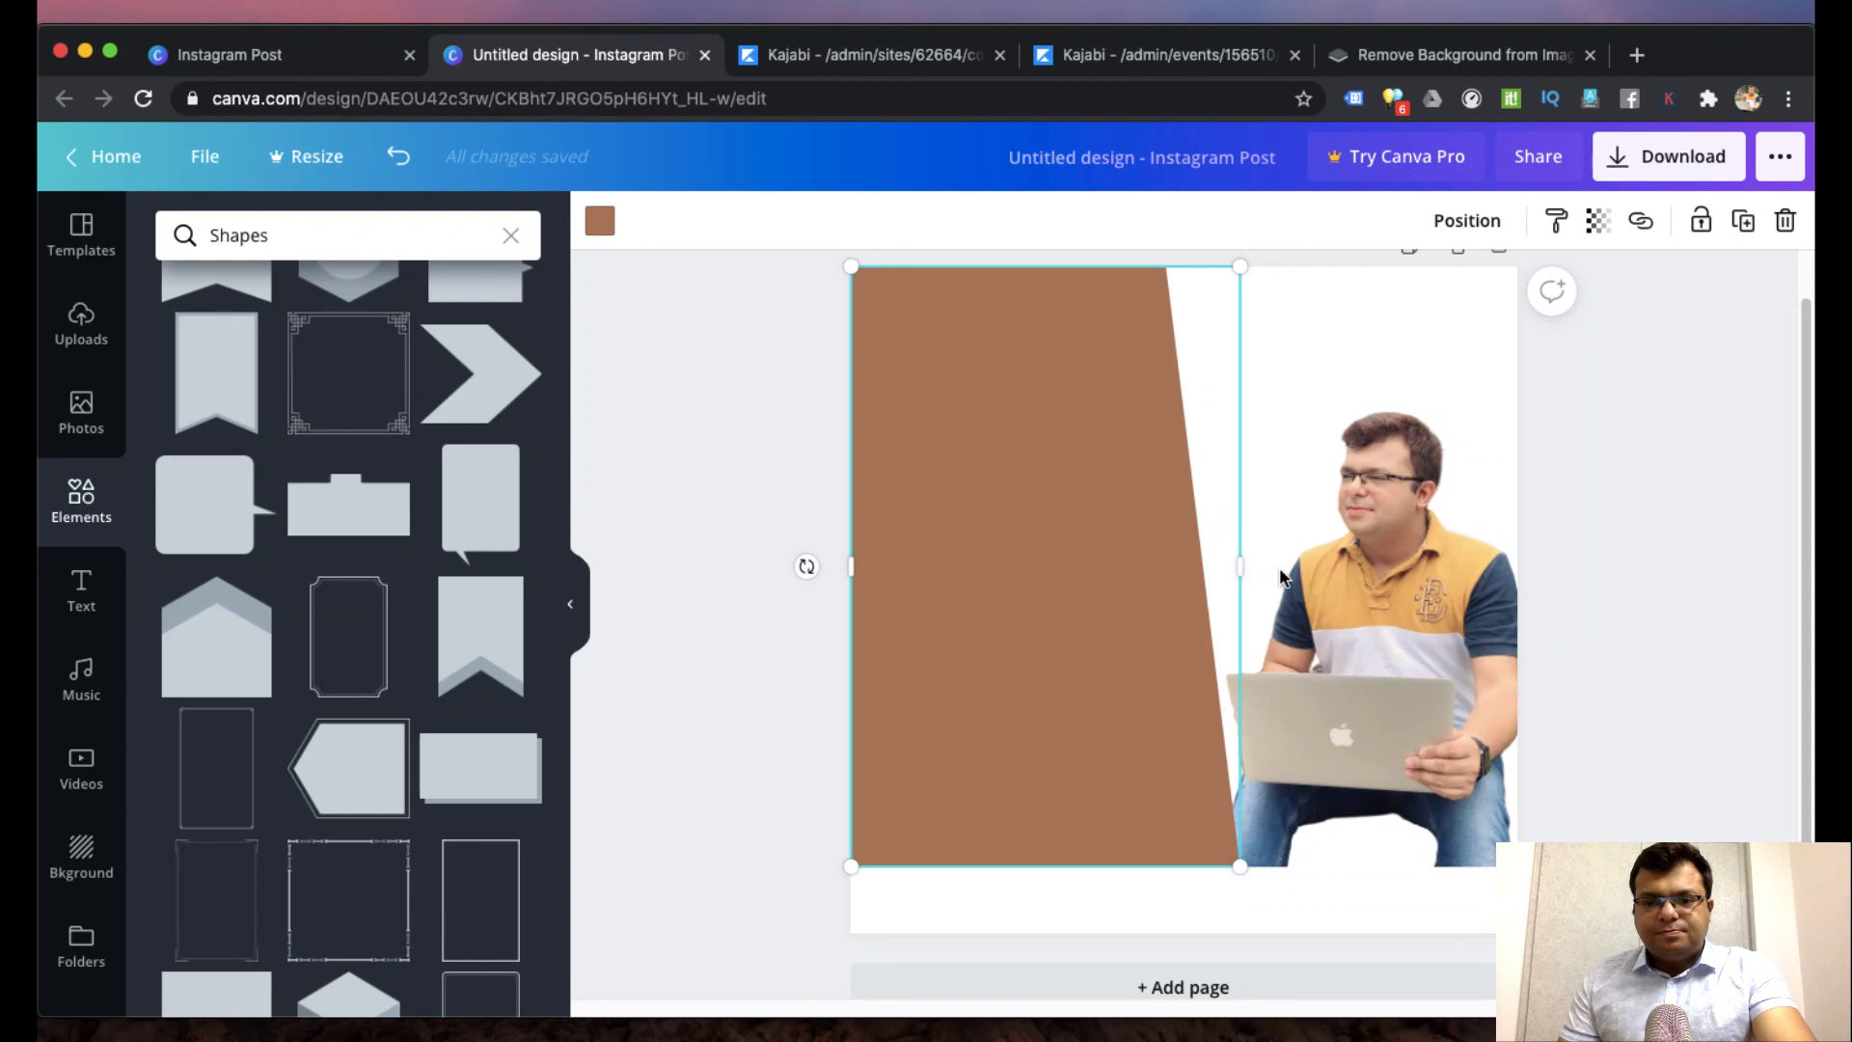
- Widen the brown trapezoid toward the man to about 683 px and send it one layer backward, behind his photo
left_click(1244, 569)
left_click_drag(1274, 569, 1276, 568)
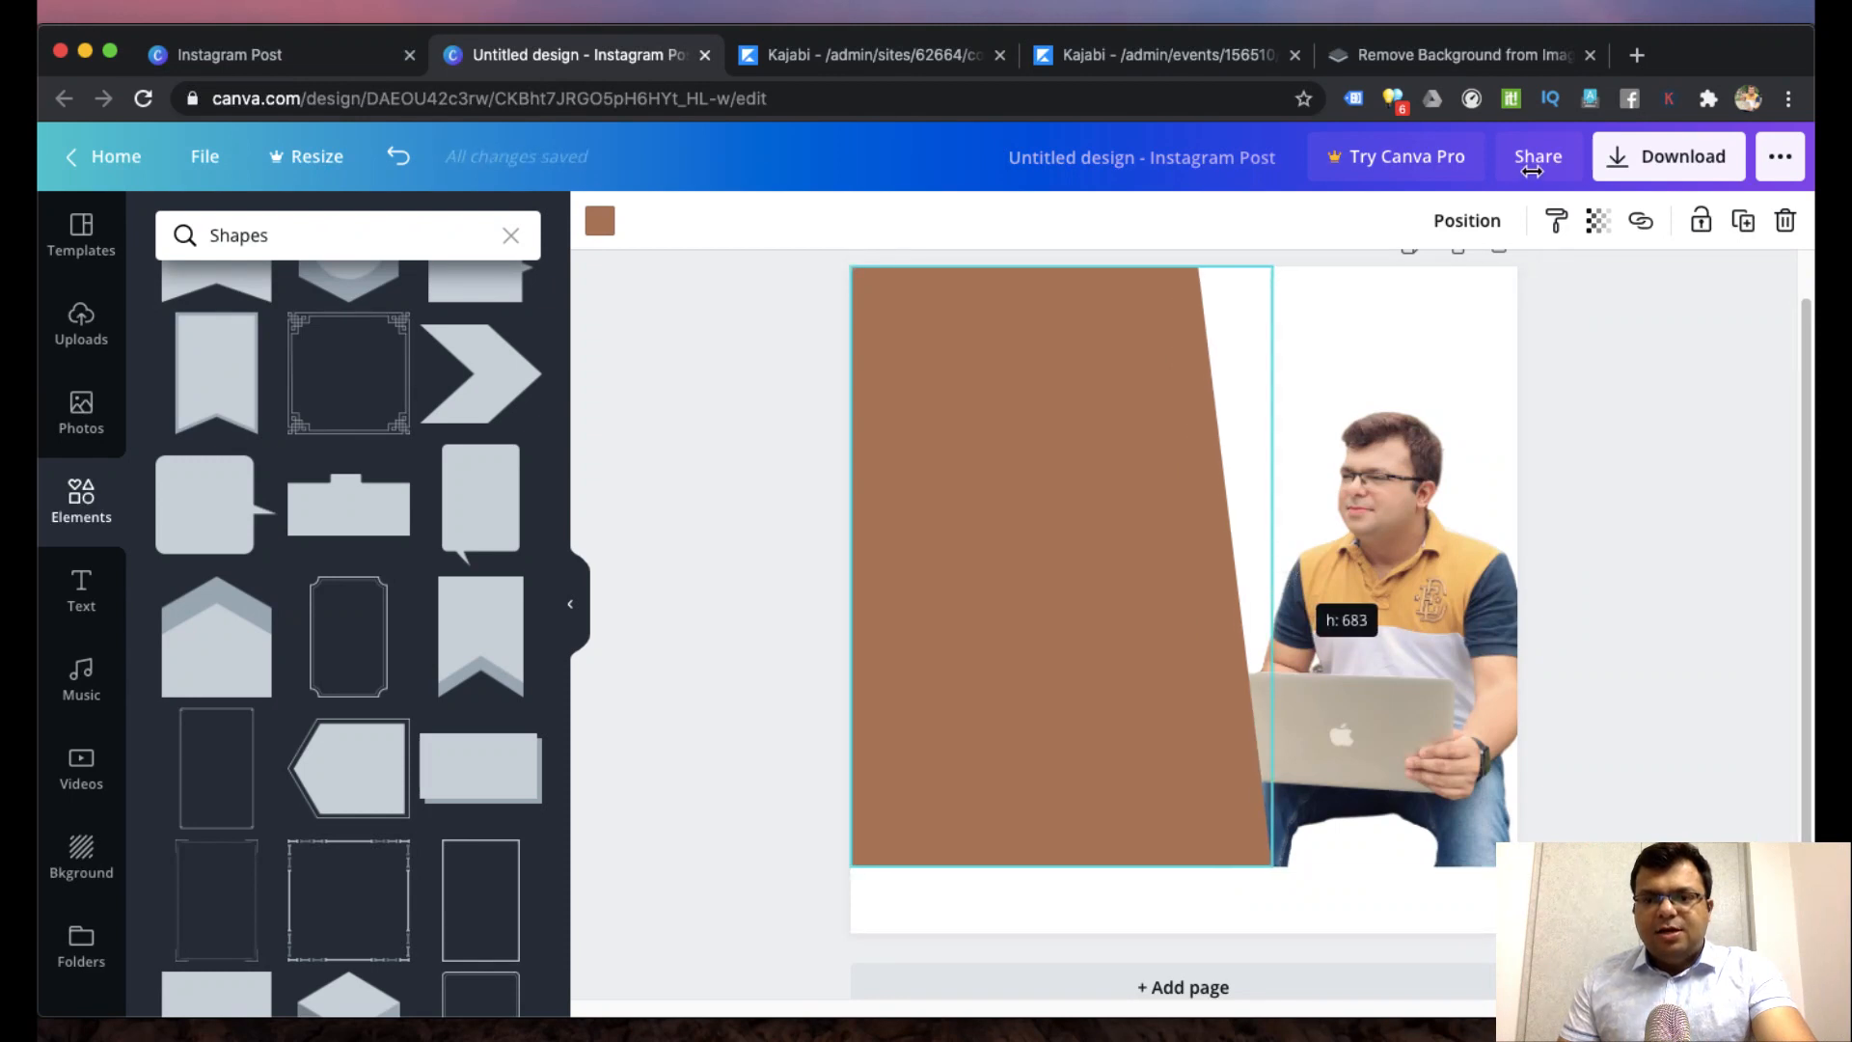
left_click(1471, 222)
left_click(1384, 296)
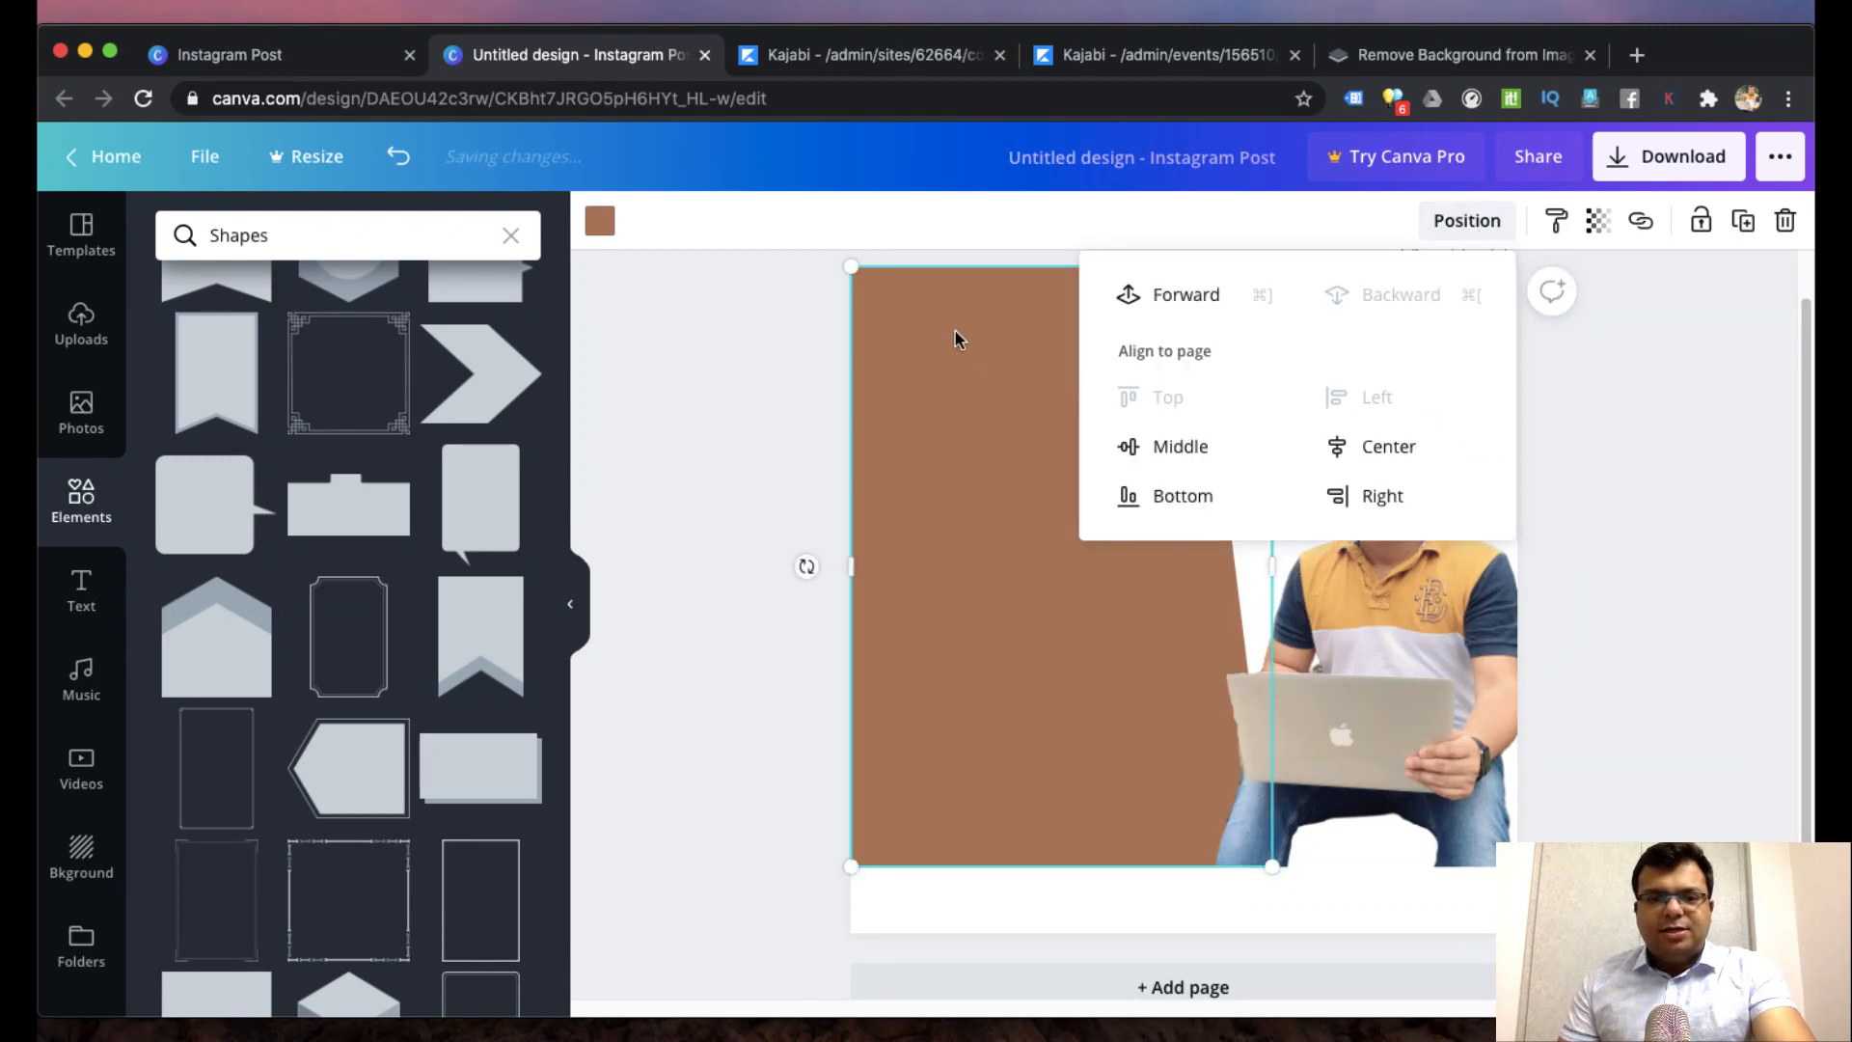
- Recolour the brown trapezoid with the orange from the photo colours
left_click(958, 337)
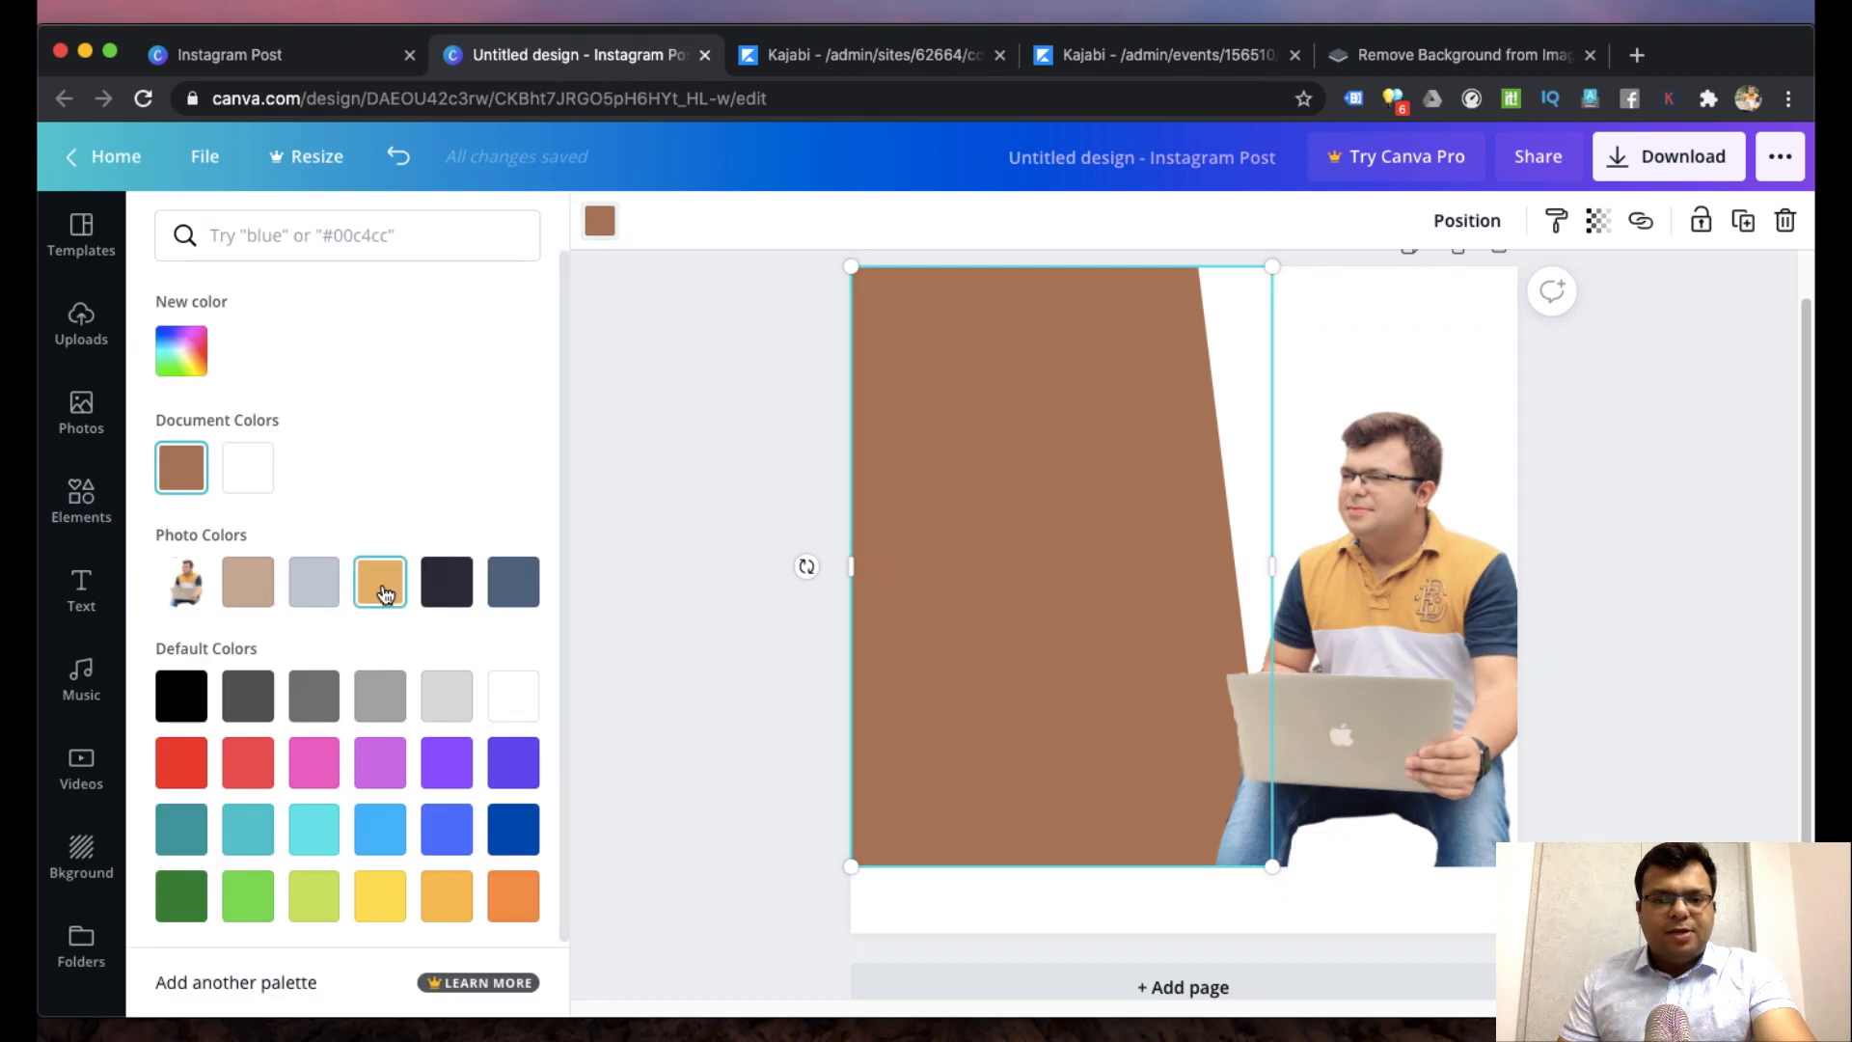
left_click(384, 592)
left_click(679, 332)
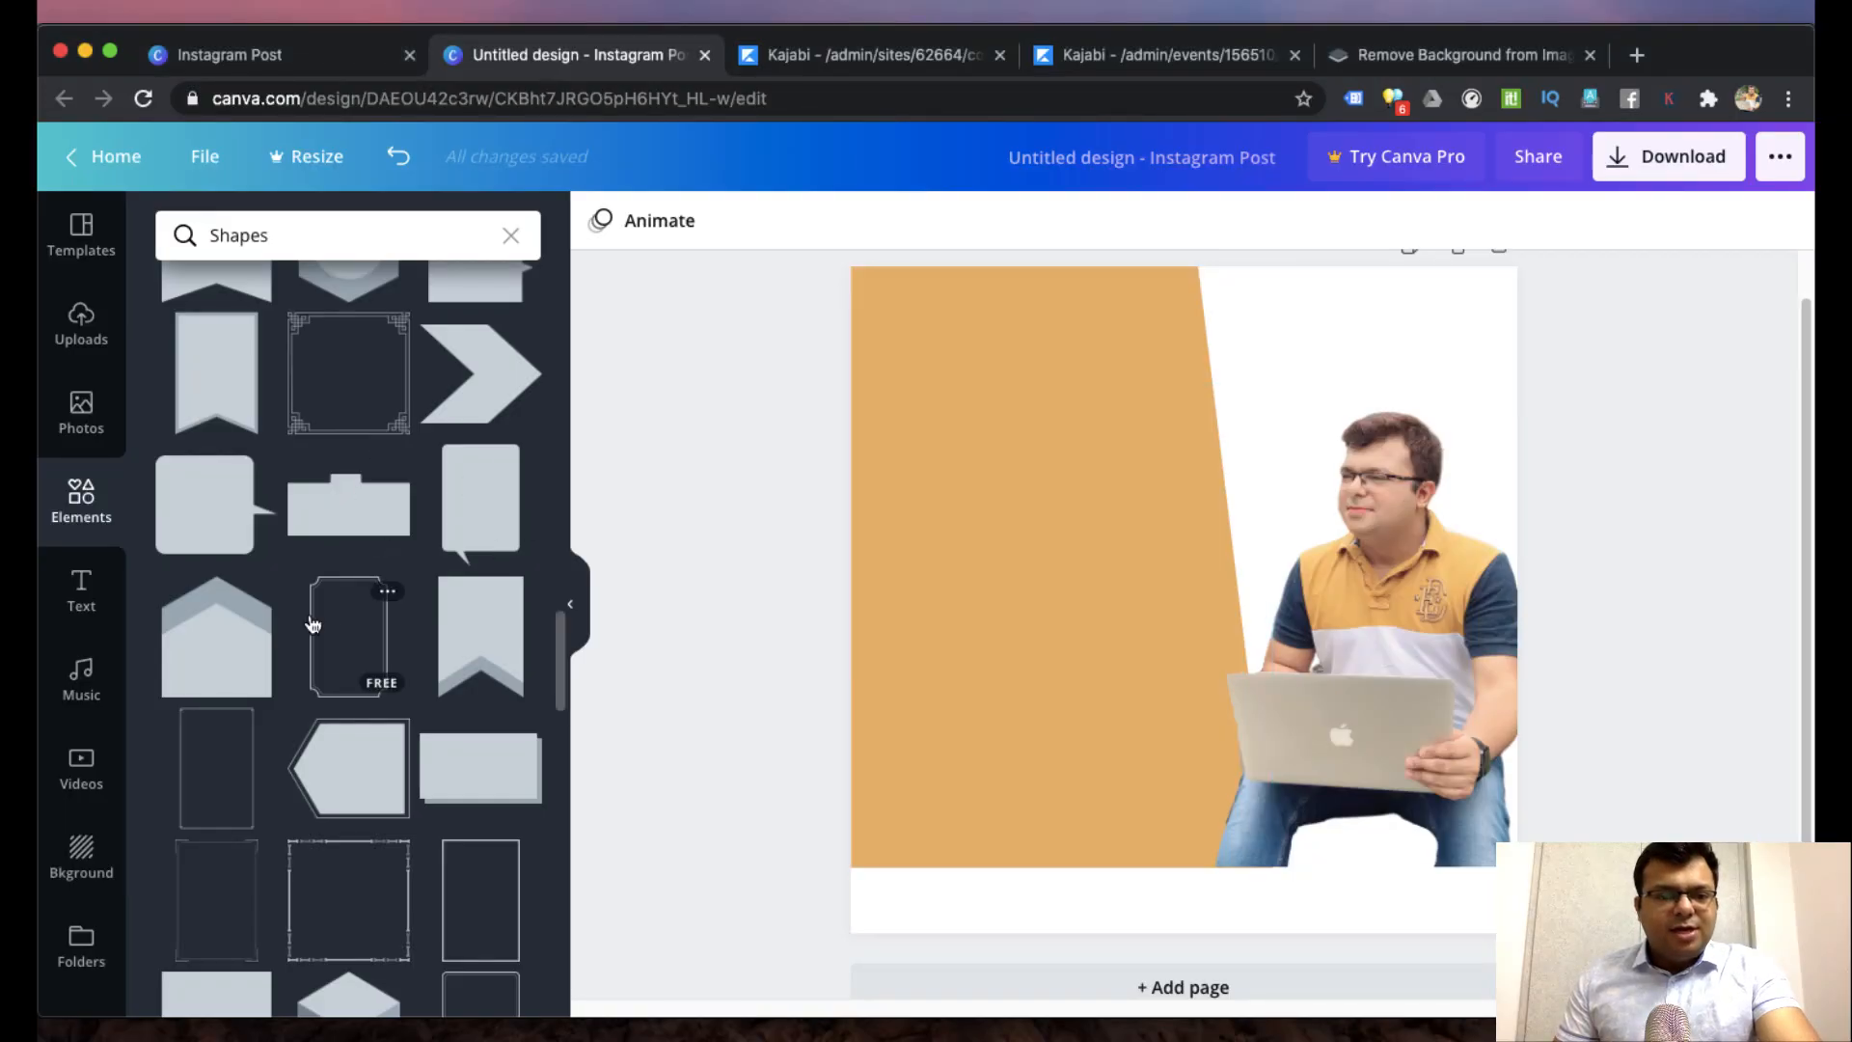
- Add the pointed pentagon banner and the chevron arrow from the Shapes collection, moving the chevron to the page's lower-right area
scroll(312, 624, "up", 3)
scroll(312, 624, "up", 5)
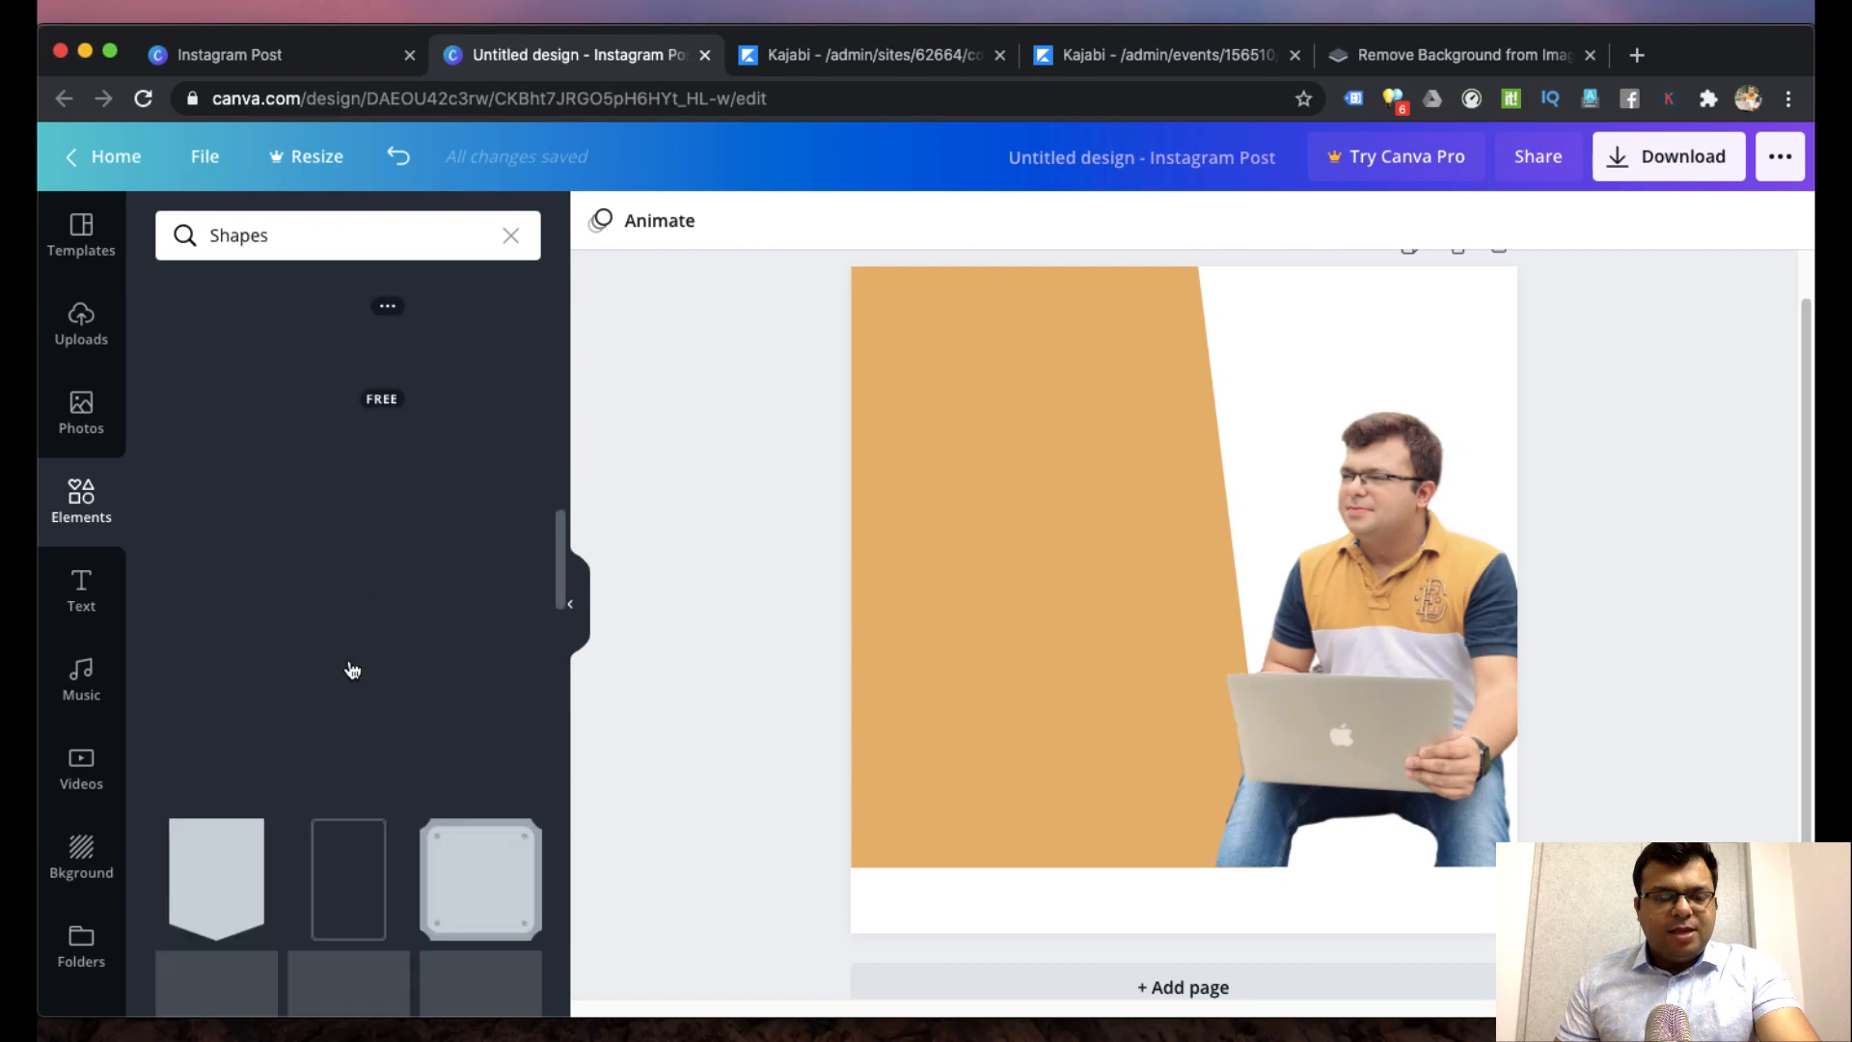
scroll(327, 641, "down", 3)
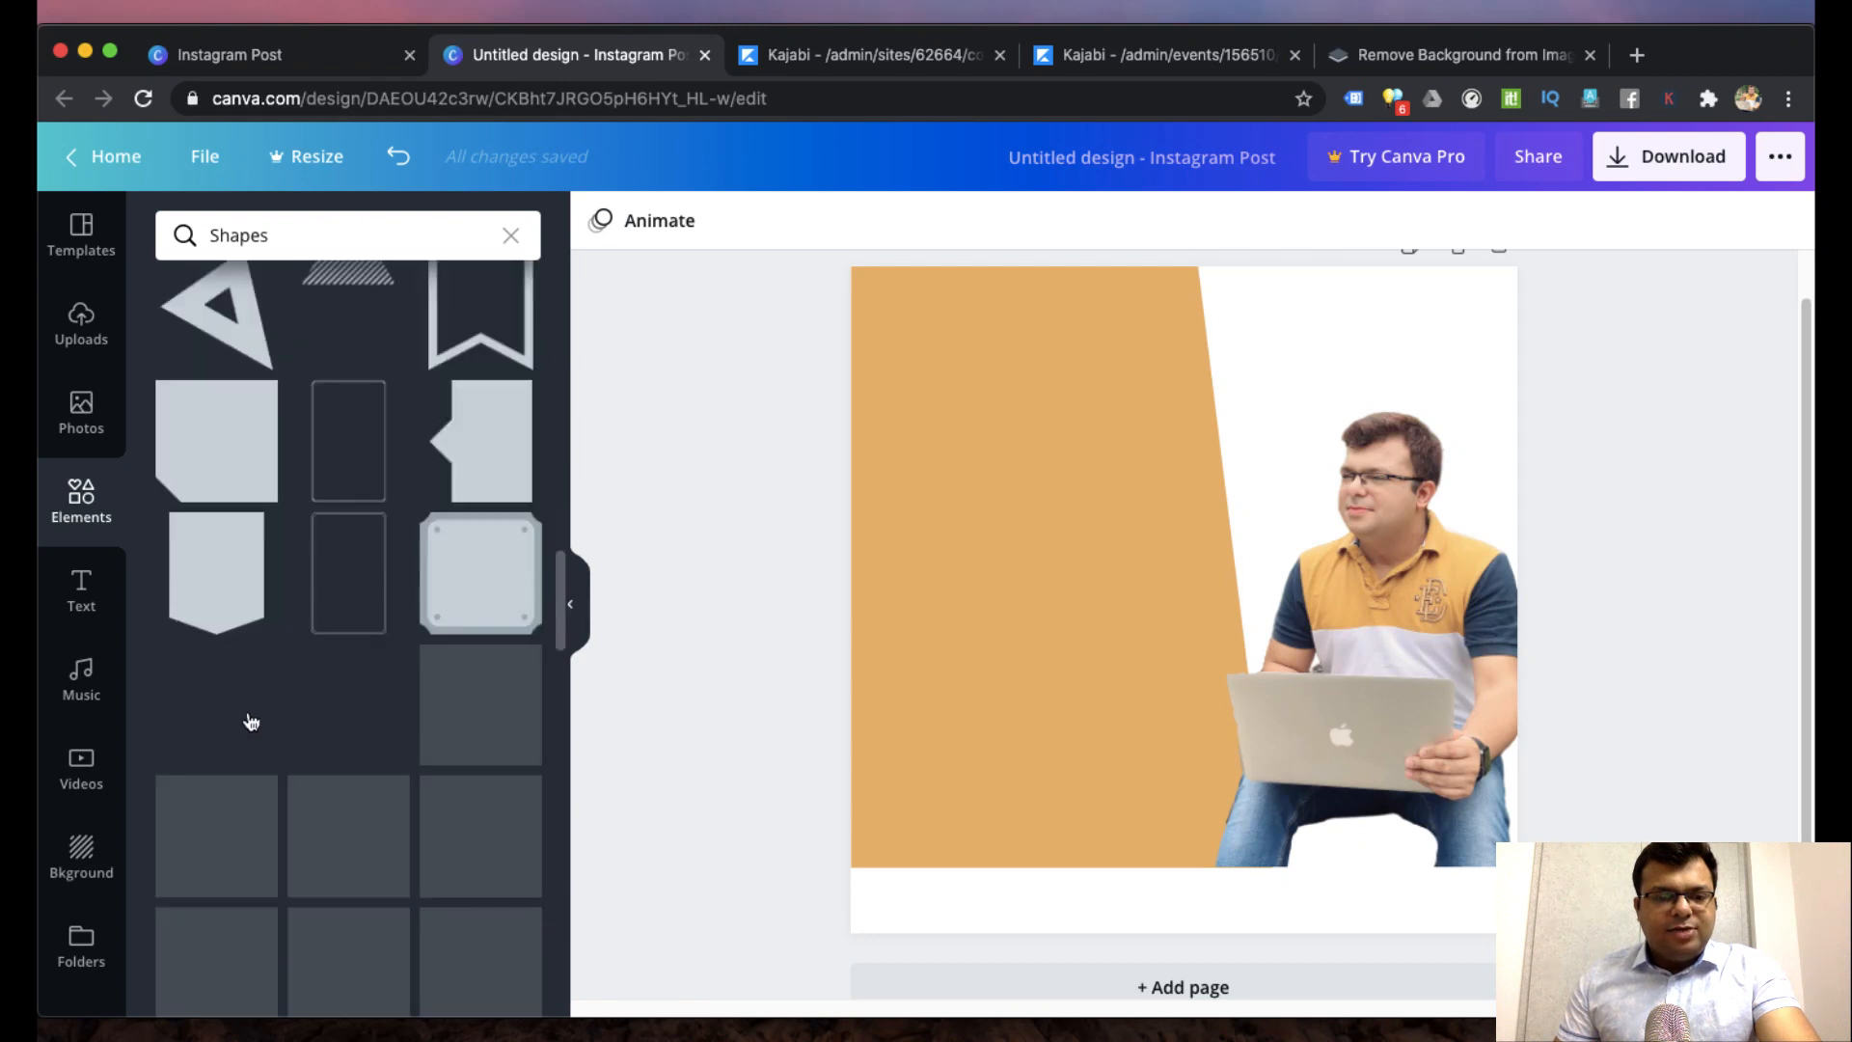
left_click(211, 569)
scroll(457, 714, "down", 3)
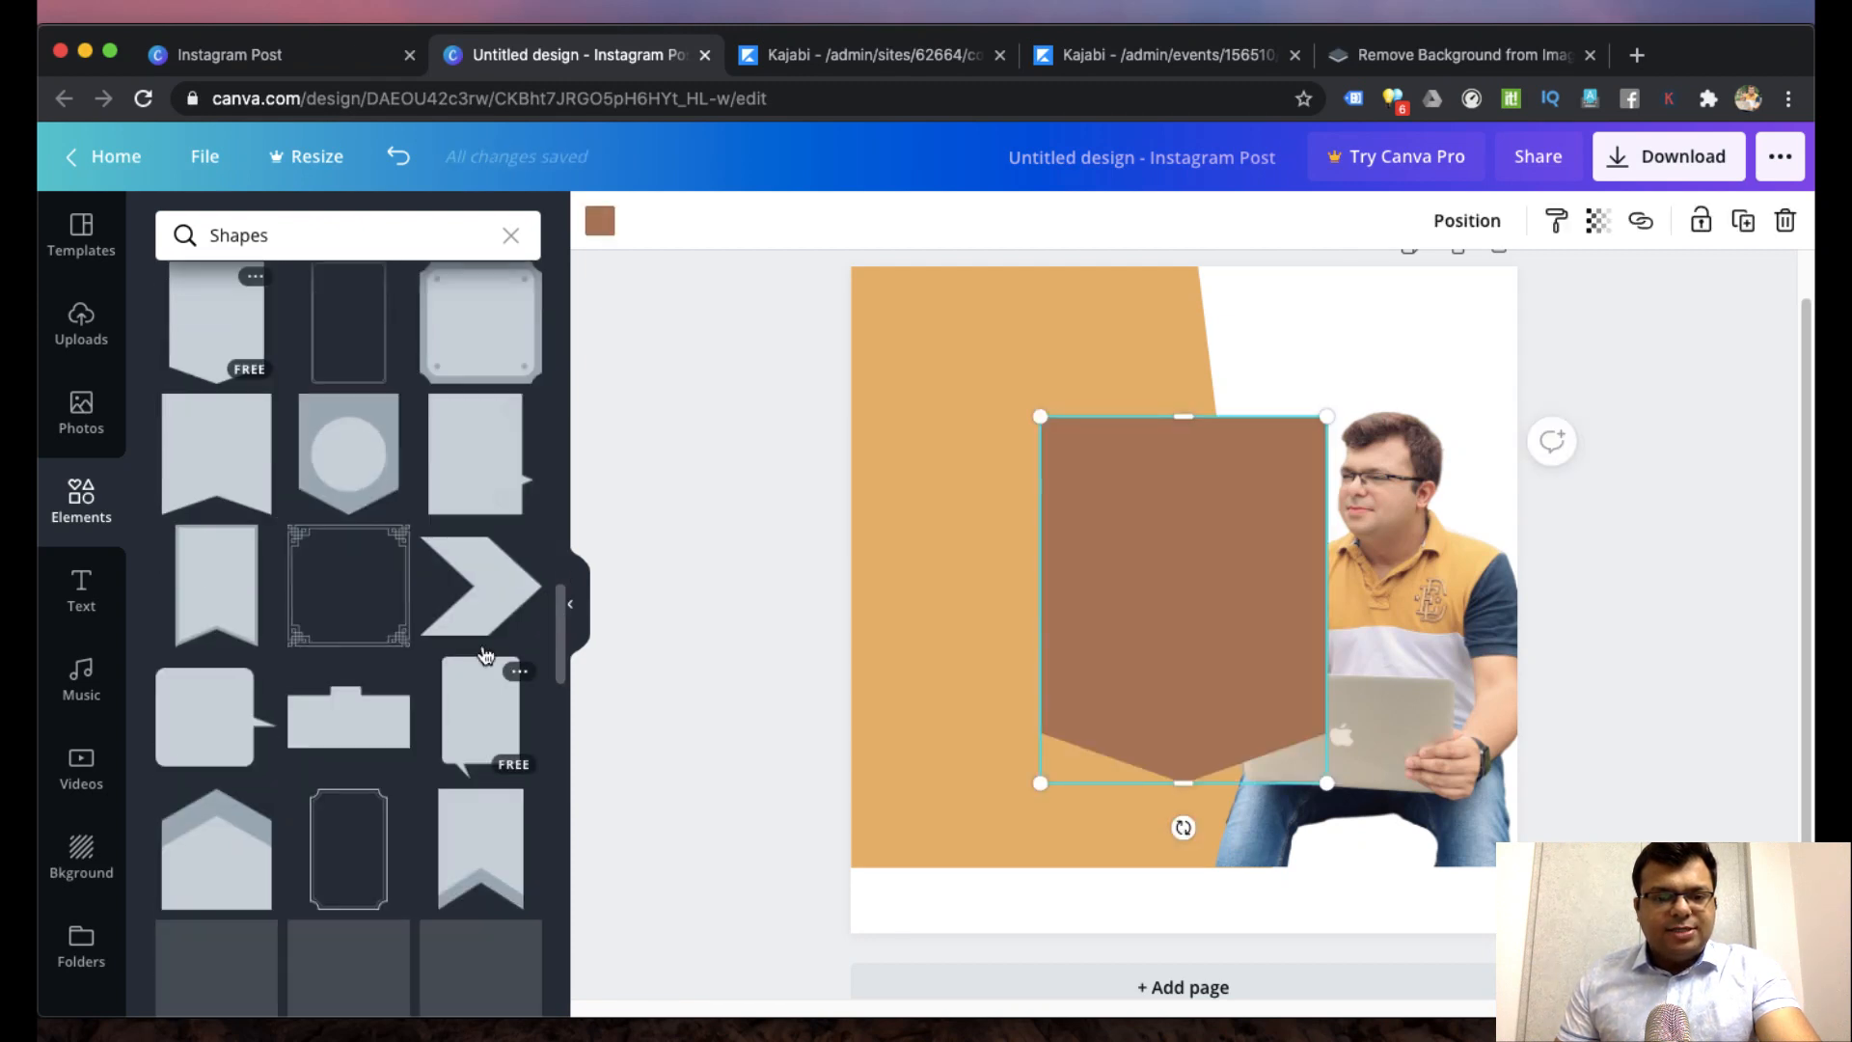
left_click(479, 600)
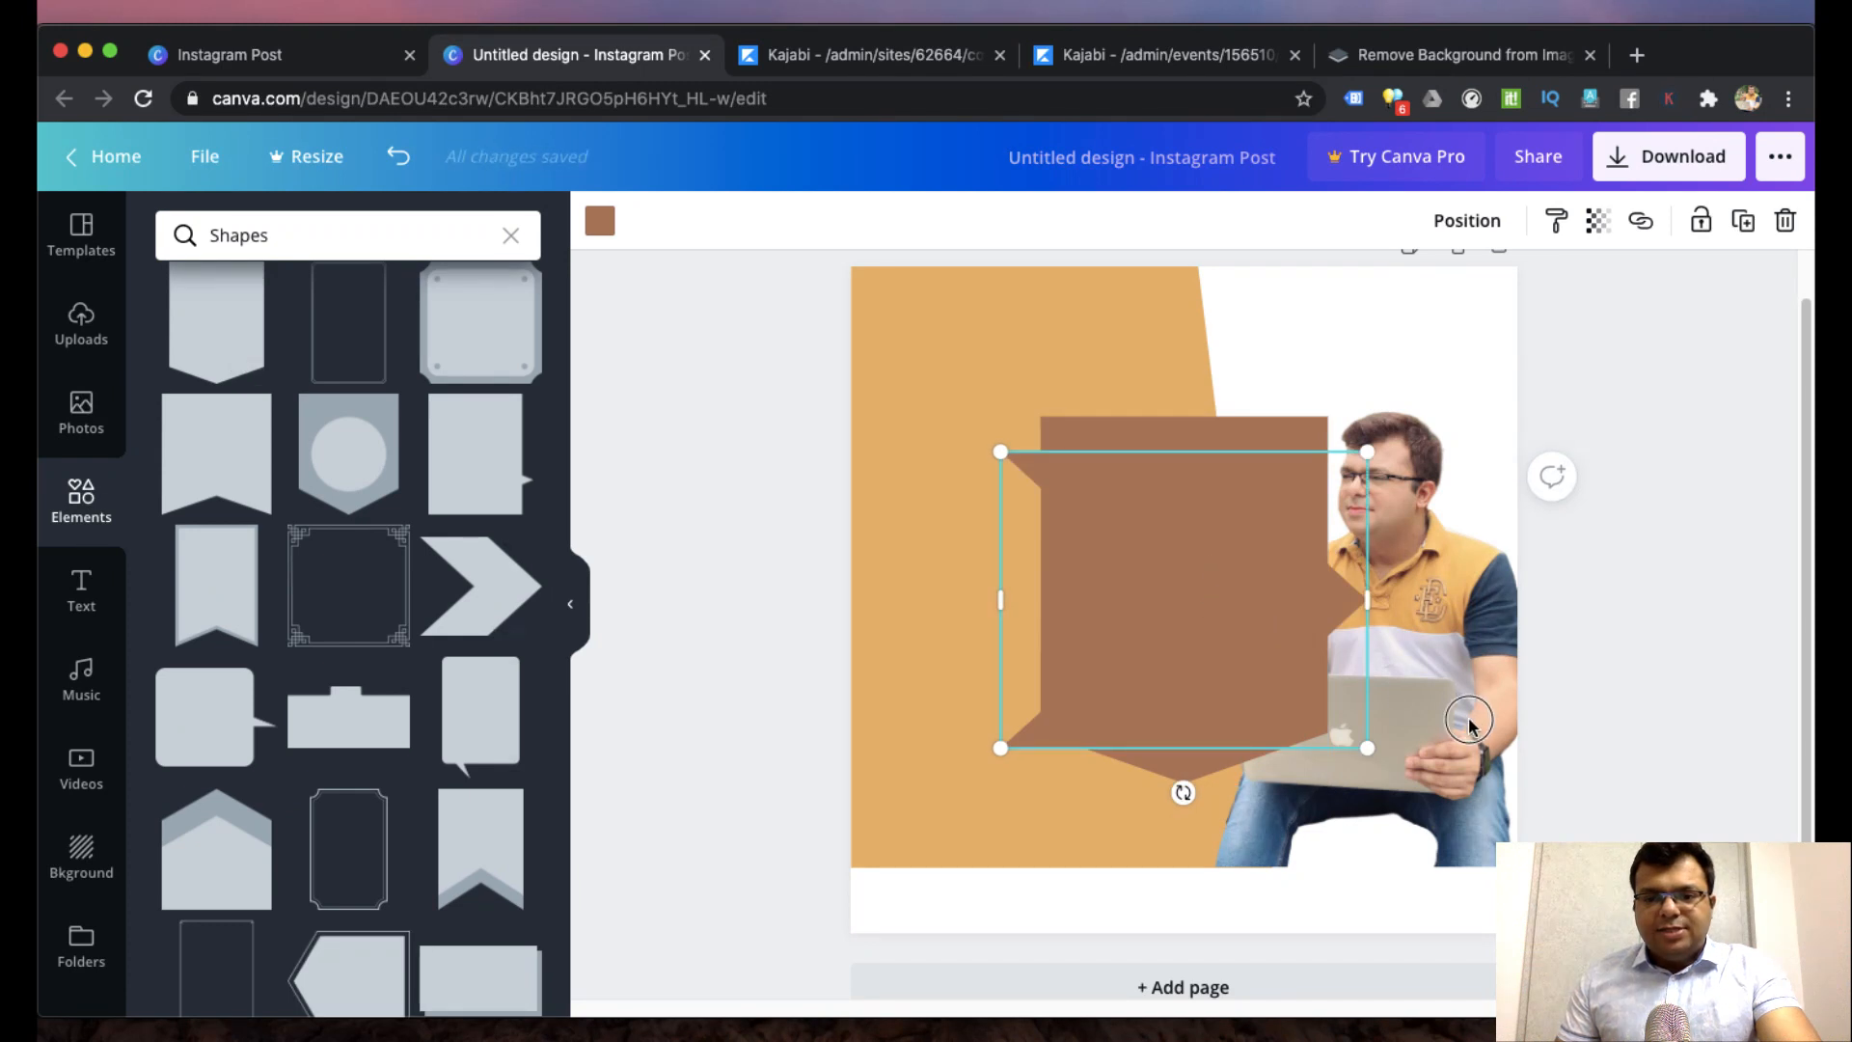
left_click_drag(1469, 725, 1469, 725)
- Rotate the pentagon banner to -90° so it points toward the man, align it to the page's left edge and lengthen it
left_click_drag(1100, 434, 928, 353)
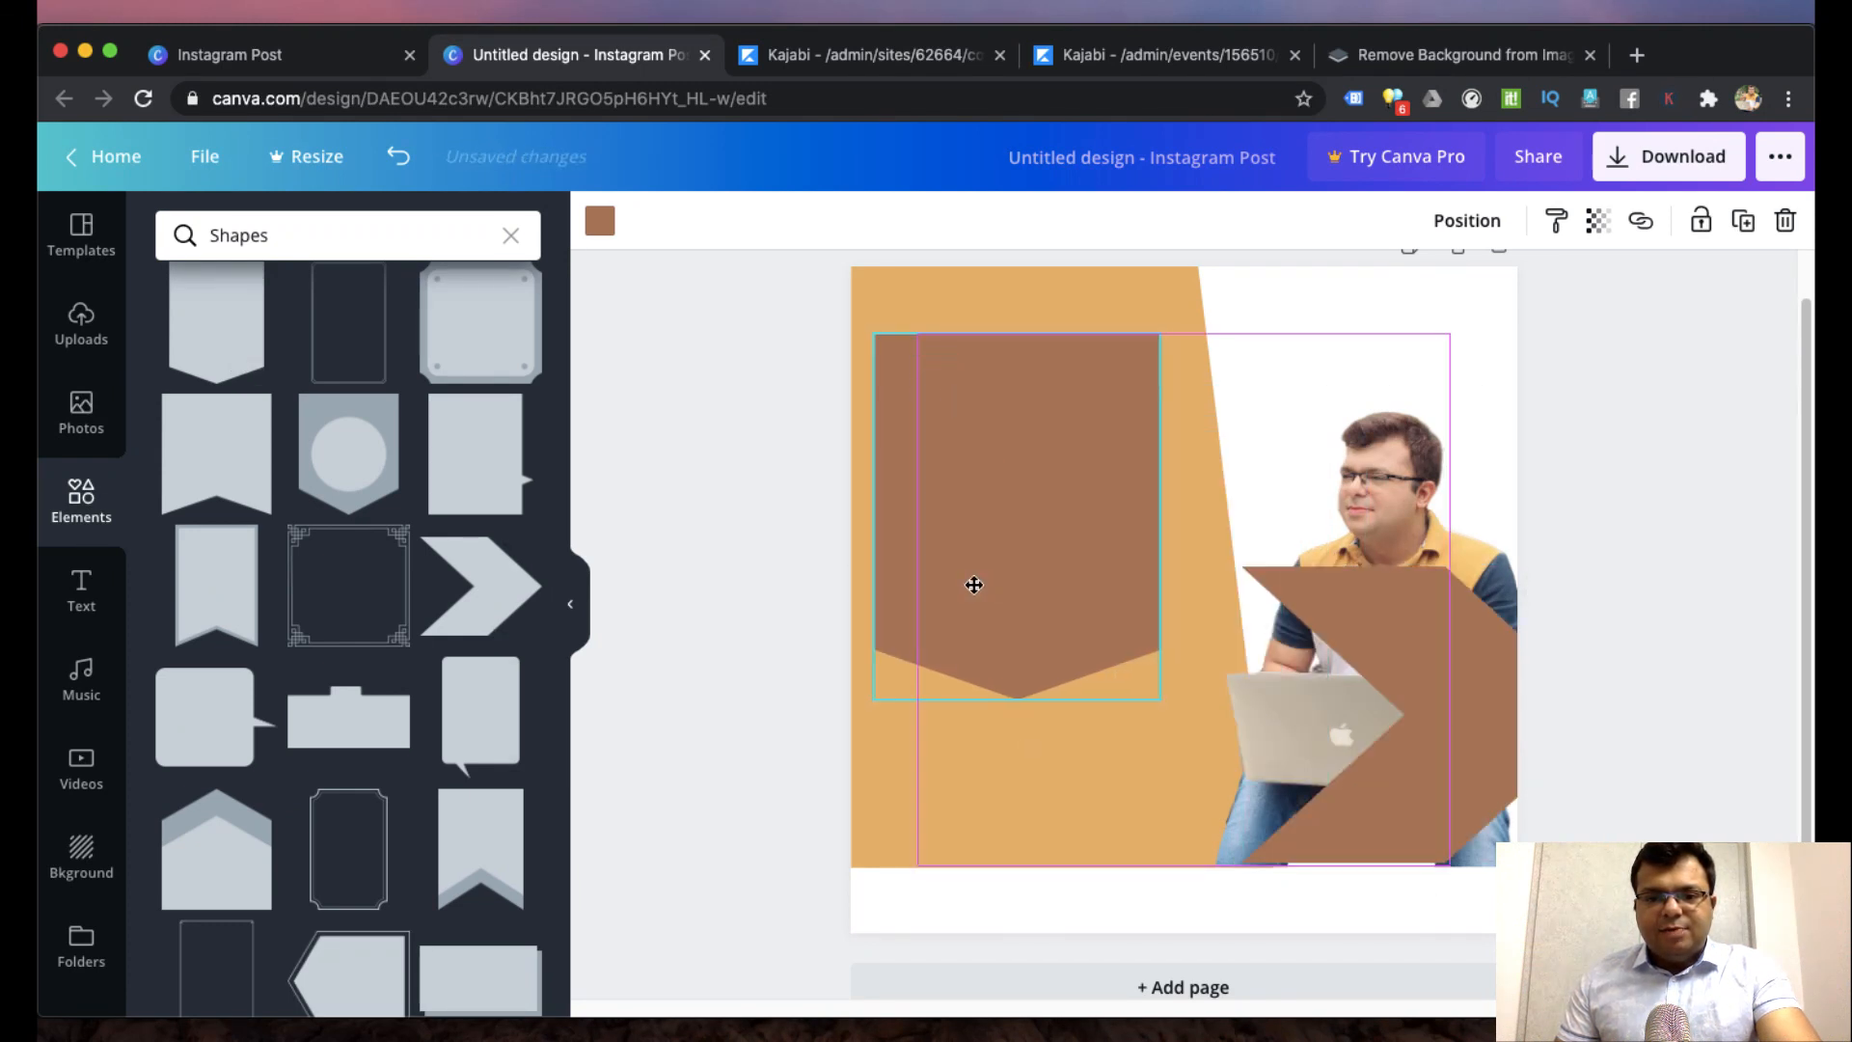
left_click_drag(974, 585, 975, 585)
left_click_drag(1016, 744, 1252, 515)
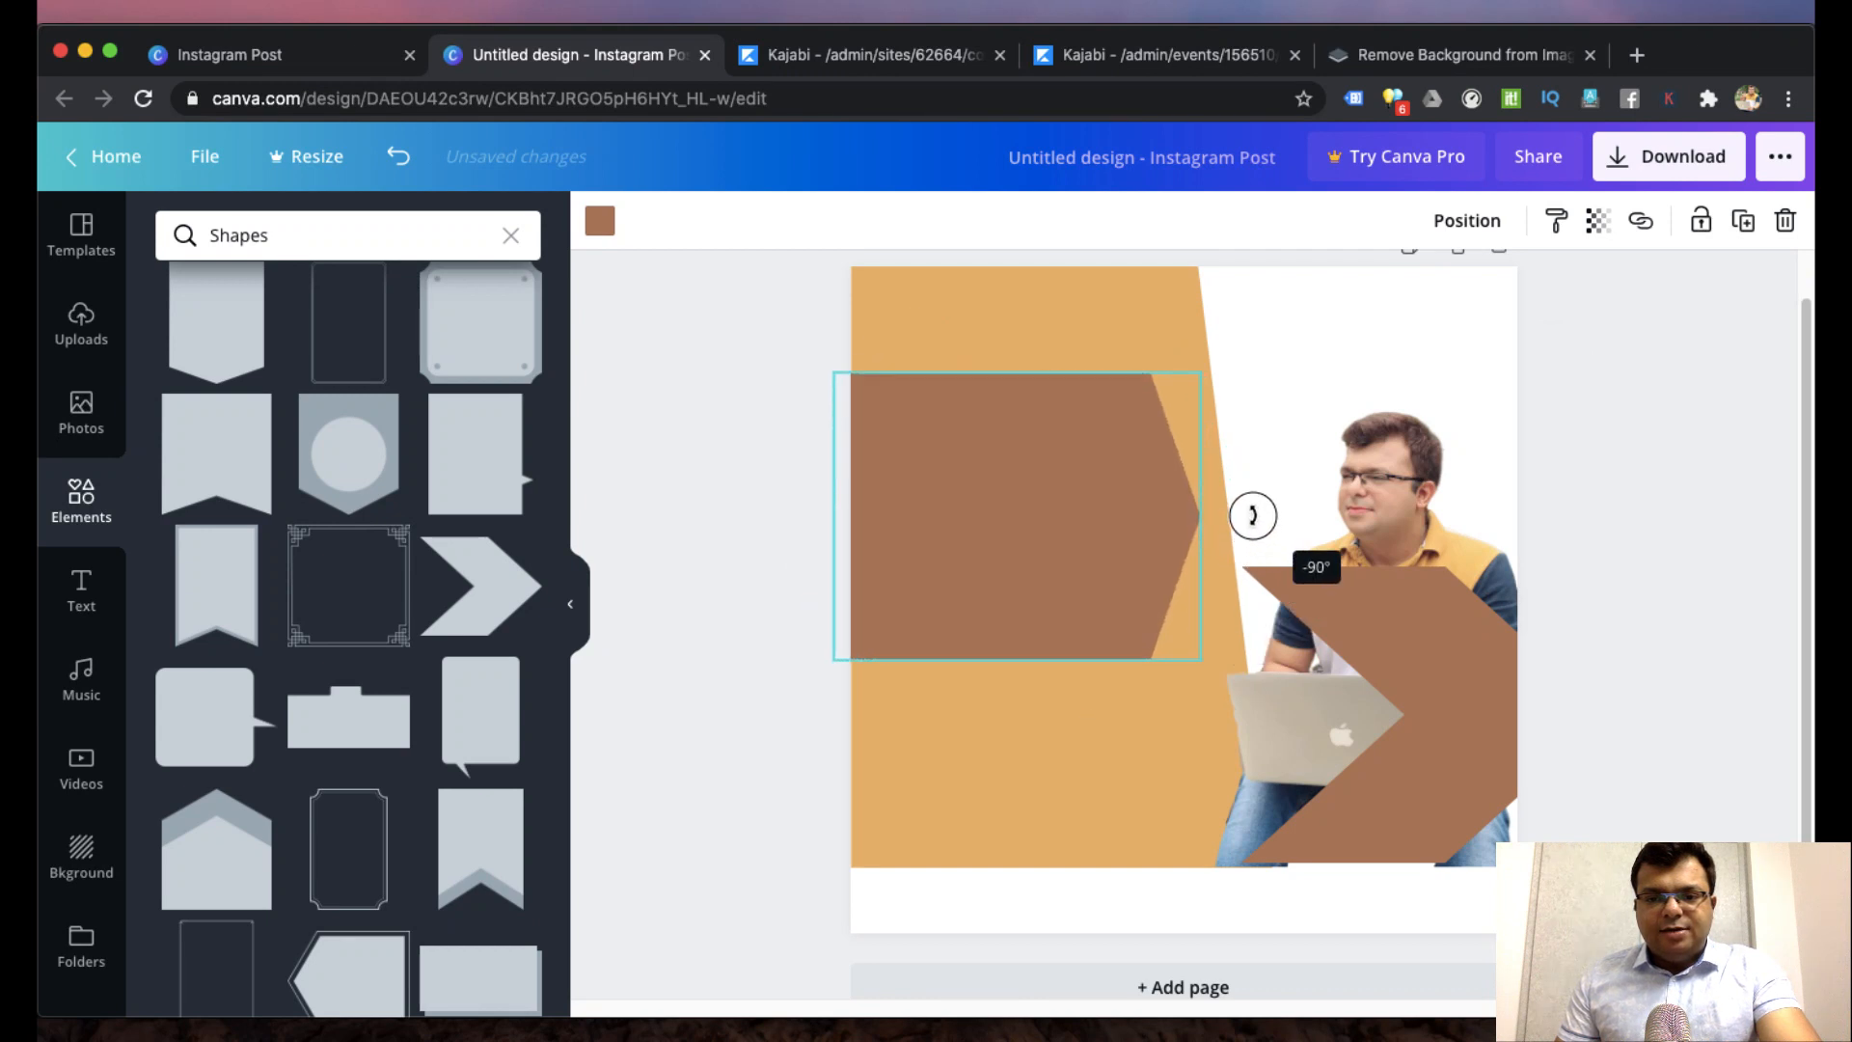
left_click_drag(1038, 509, 1023, 424)
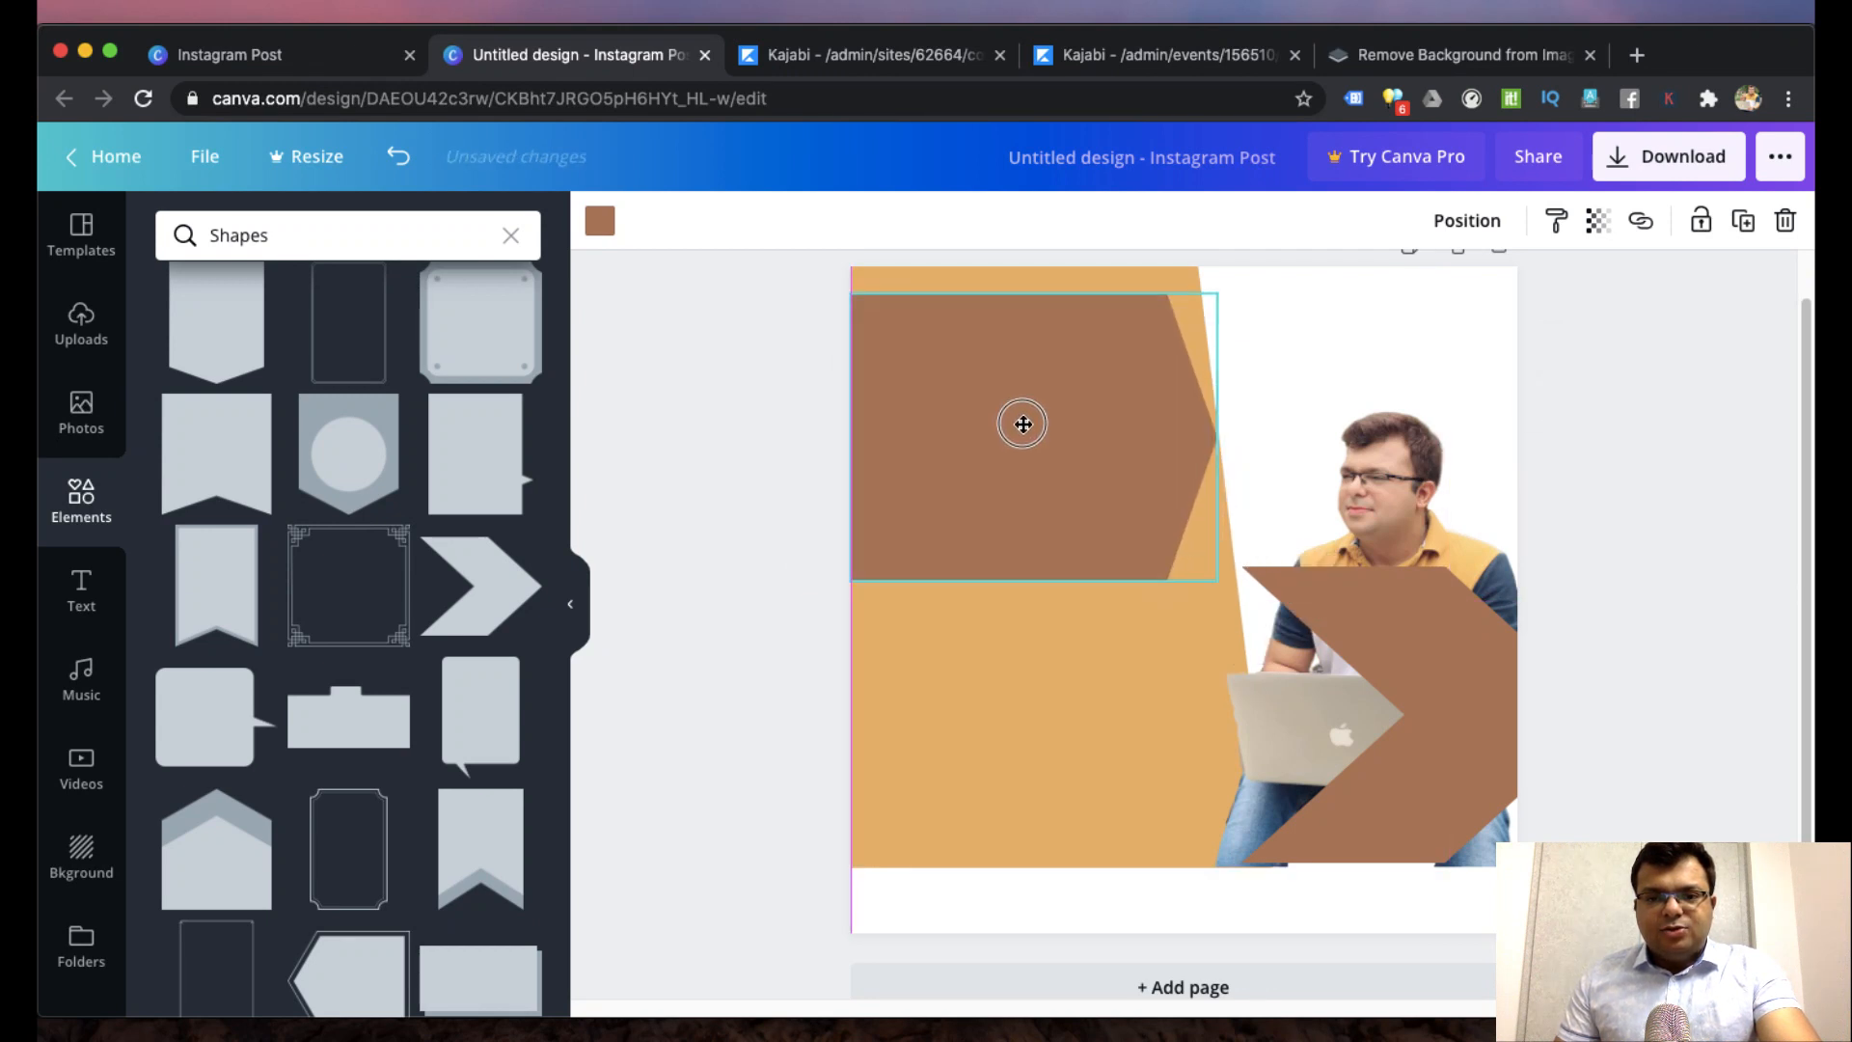
left_click_drag(1019, 543, 1020, 587)
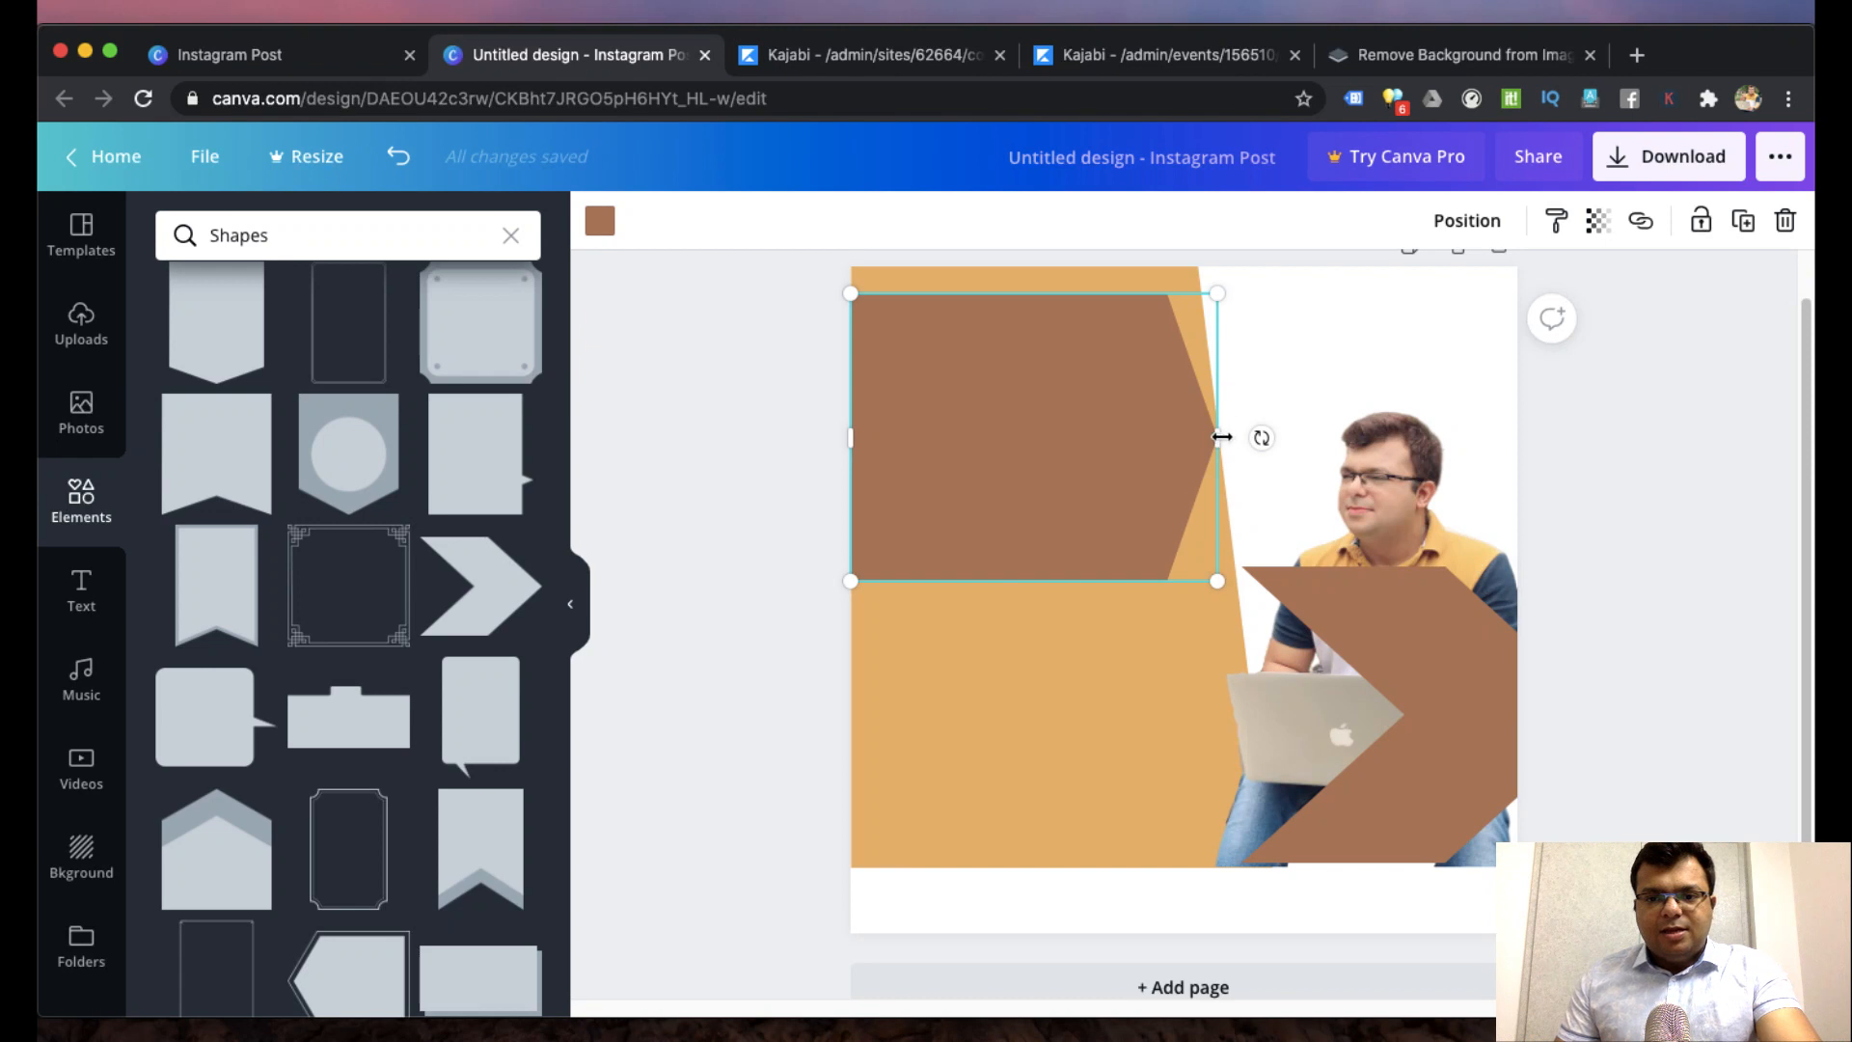
mouse_move(1247, 434)
left_mouse_down()
mouse_move(1294, 429)
mouse_move(1278, 427)
left_mouse_up()
- Move the chevron over the pentagon banner's tip and shrink it slightly, aligning their upper edges
left_click_drag(1443, 682, 1296, 412)
left_click_drag(1440, 585, 1437, 586)
left_click_drag(1282, 505, 1208, 500)
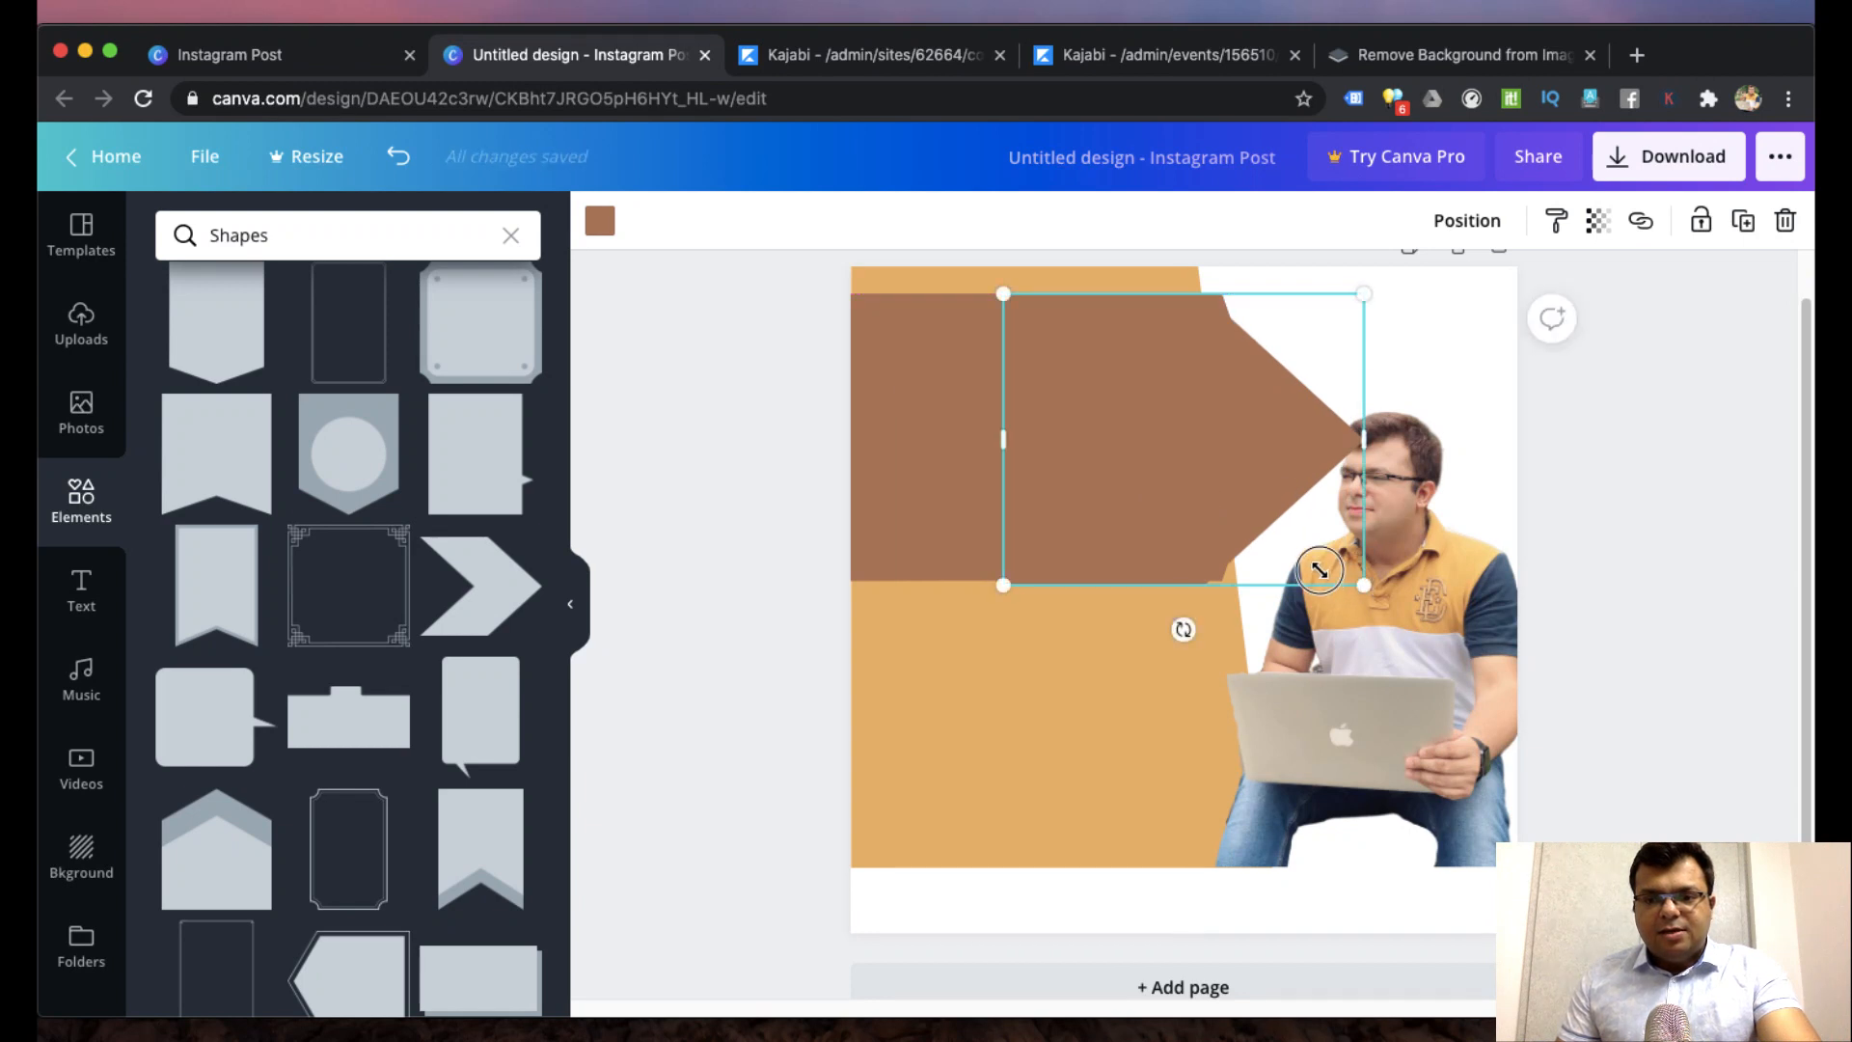
left_click_drag(1319, 570, 1306, 566)
left_click_drag(1183, 447, 1196, 450)
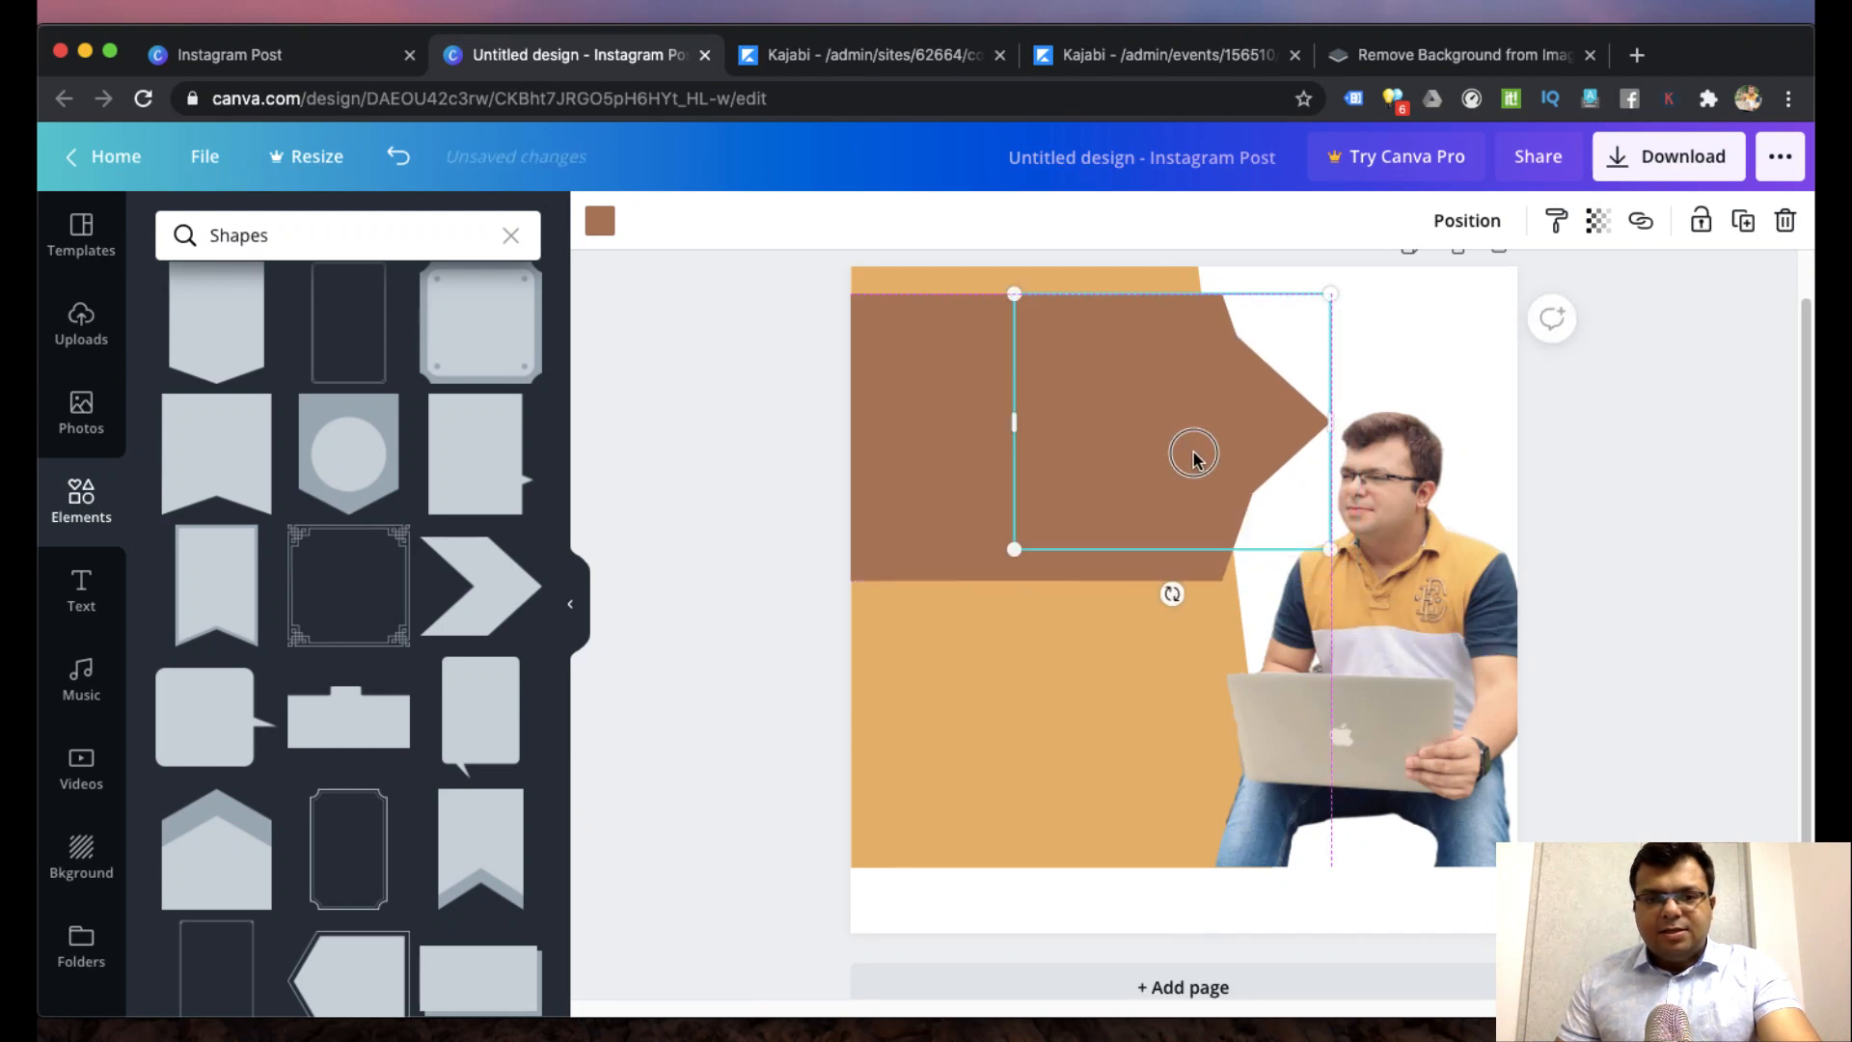
- Shrink the pentagon banner and the chevron slightly and realign them, with the banner against the page's left edge
left_click(883, 547)
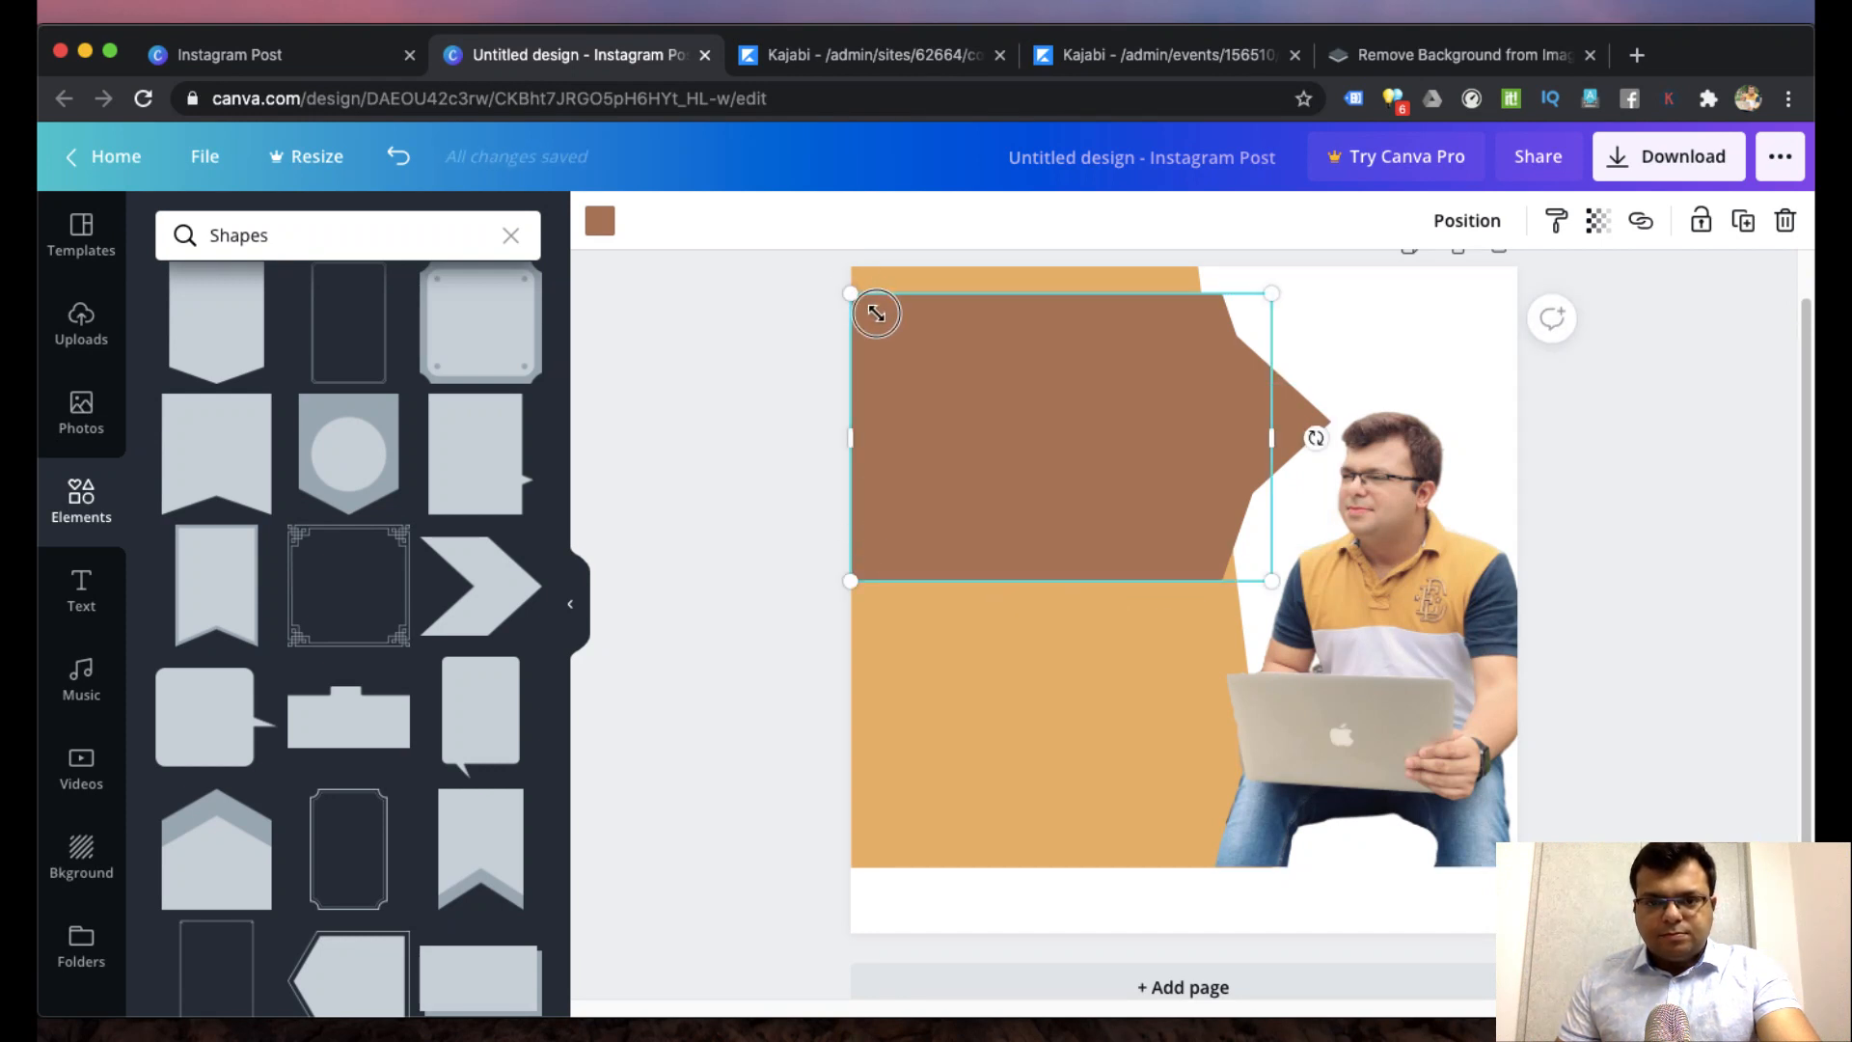
left_click_drag(851, 293, 888, 319)
left_click_drag(931, 426, 990, 417)
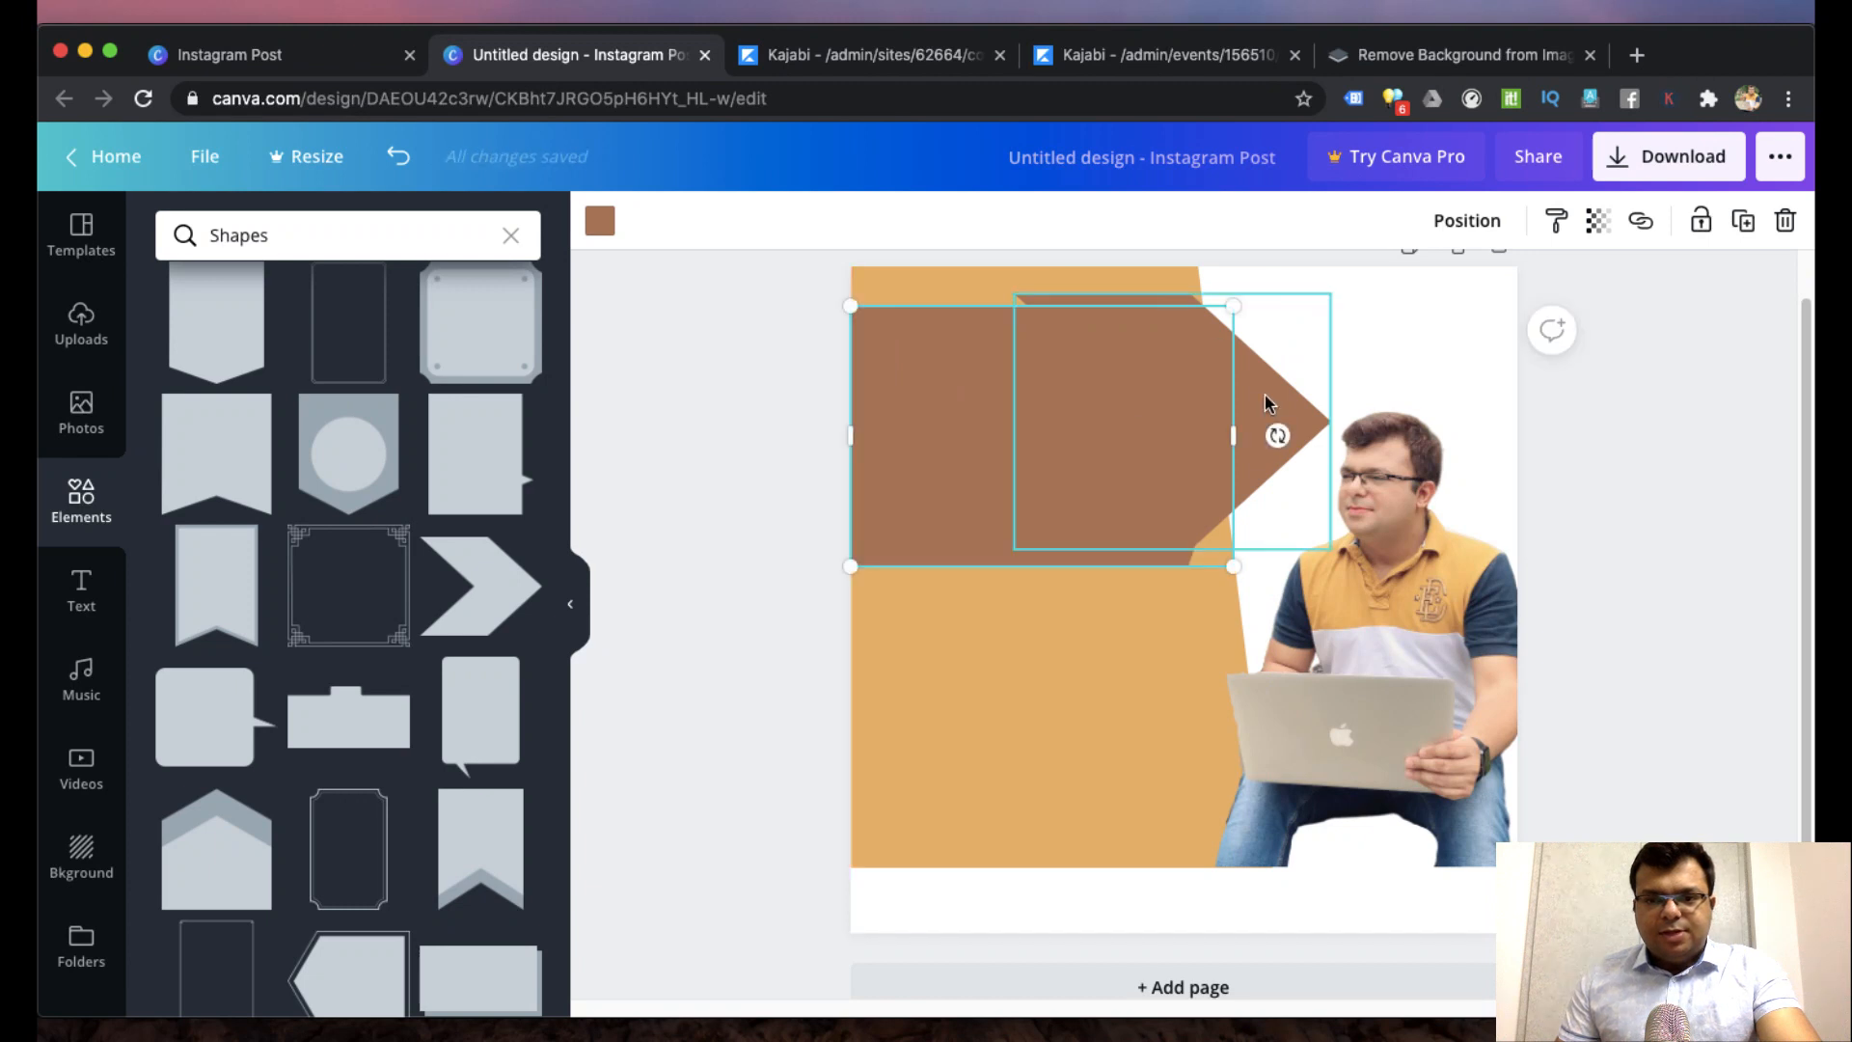
left_click(1333, 295)
left_click(1294, 355)
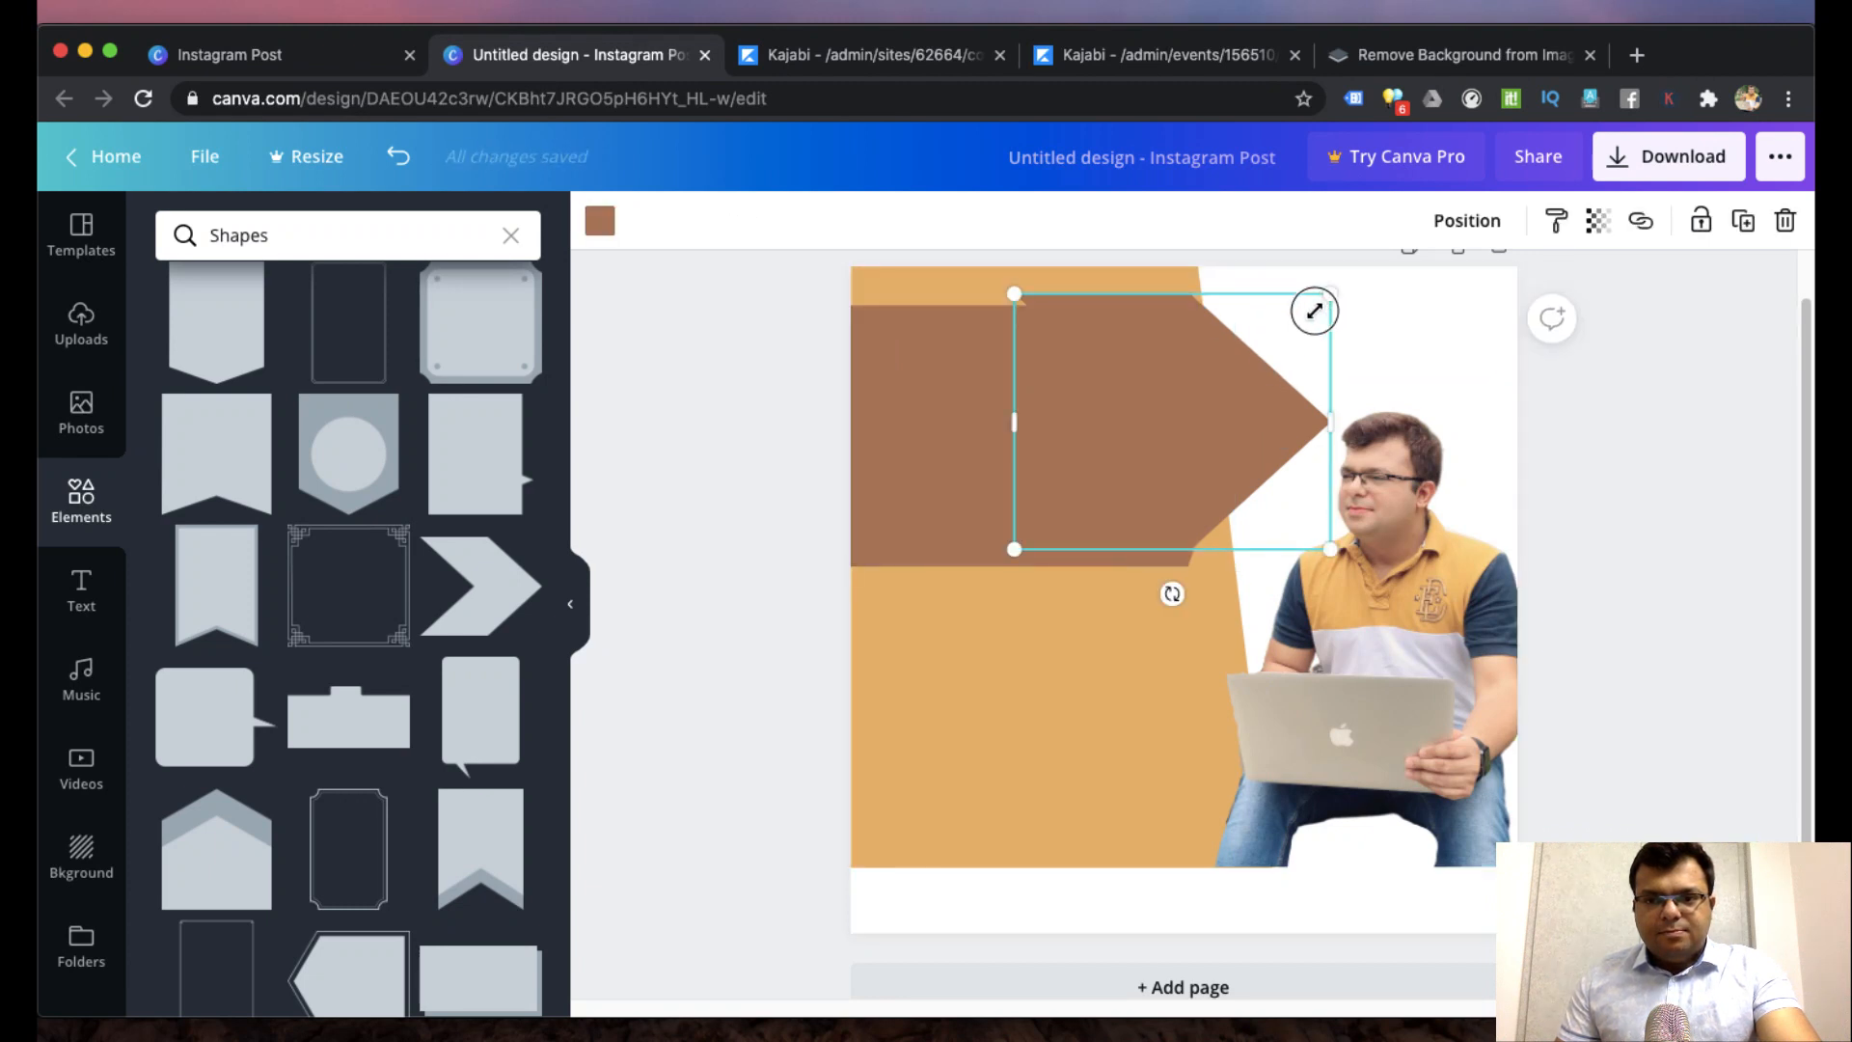
left_click_drag(1313, 310, 1304, 319)
left_click_drag(1195, 393, 1205, 399)
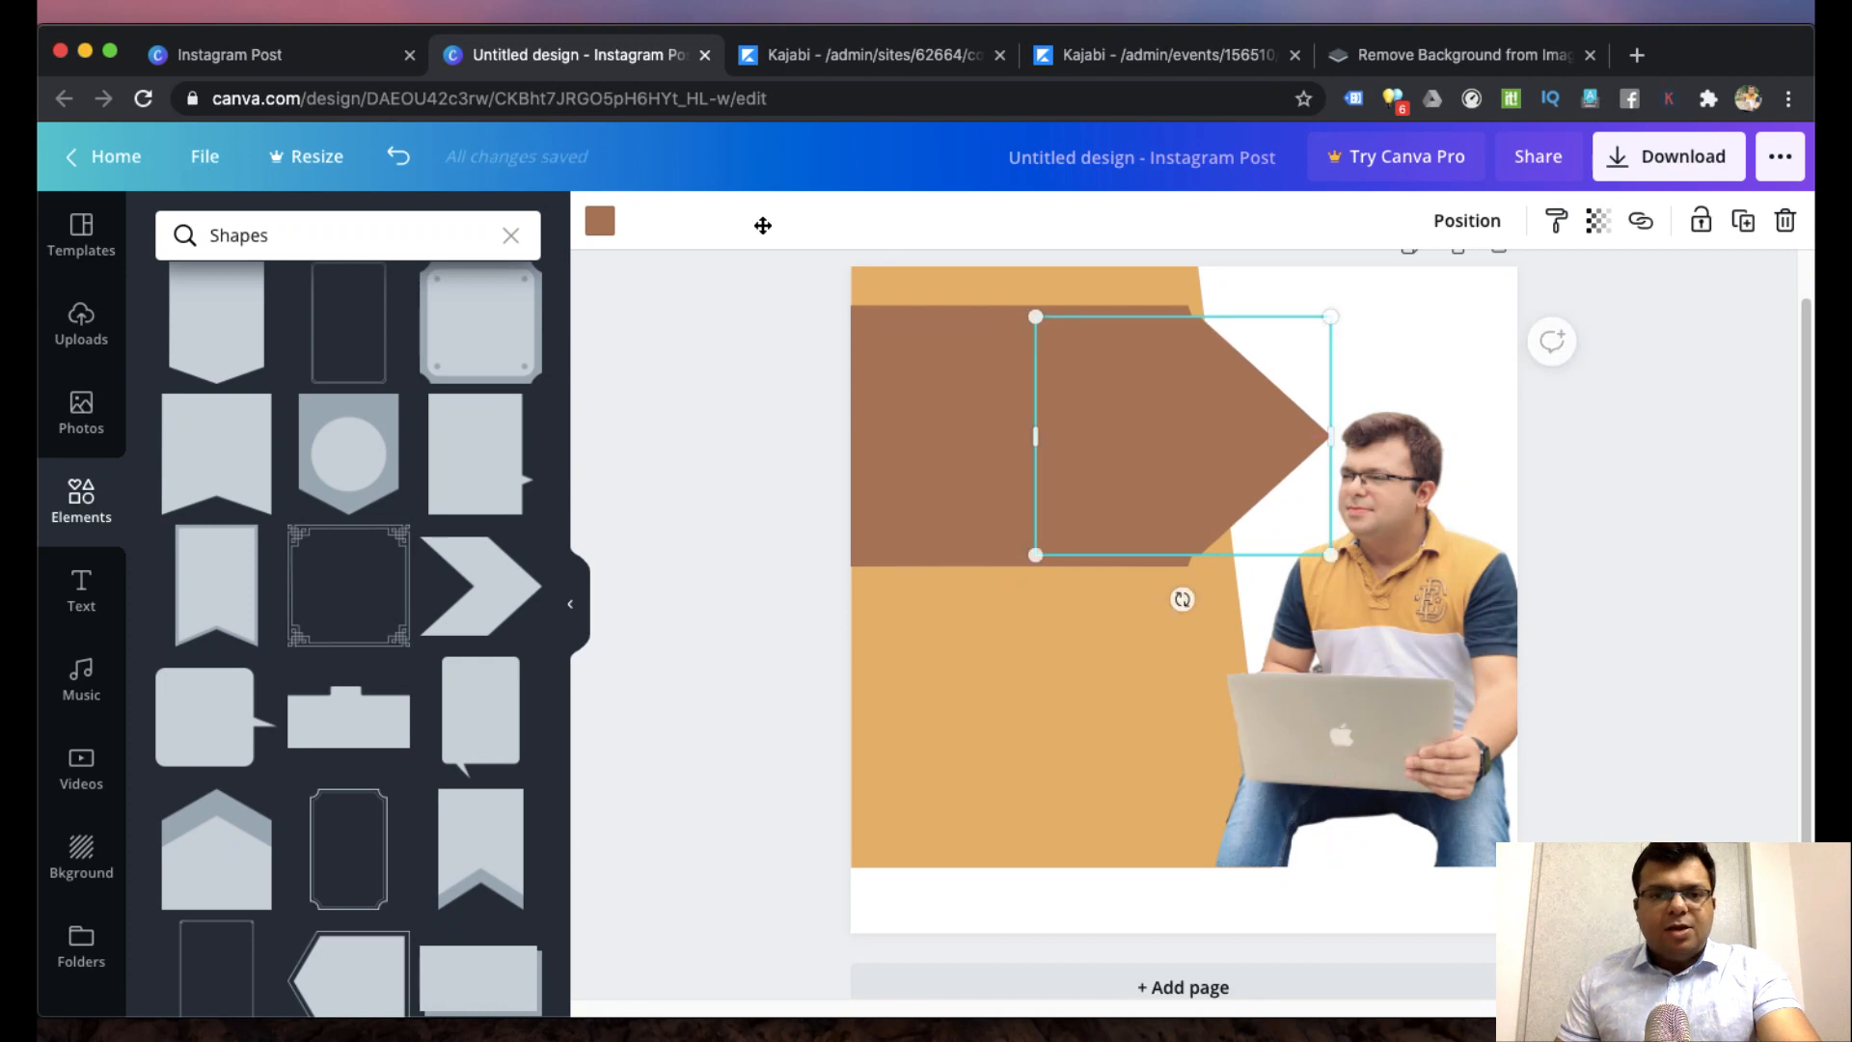
- Recolour the pentagon banner with the photo's light grey-blue and the chevron with the lighter default red
left_click(958, 385)
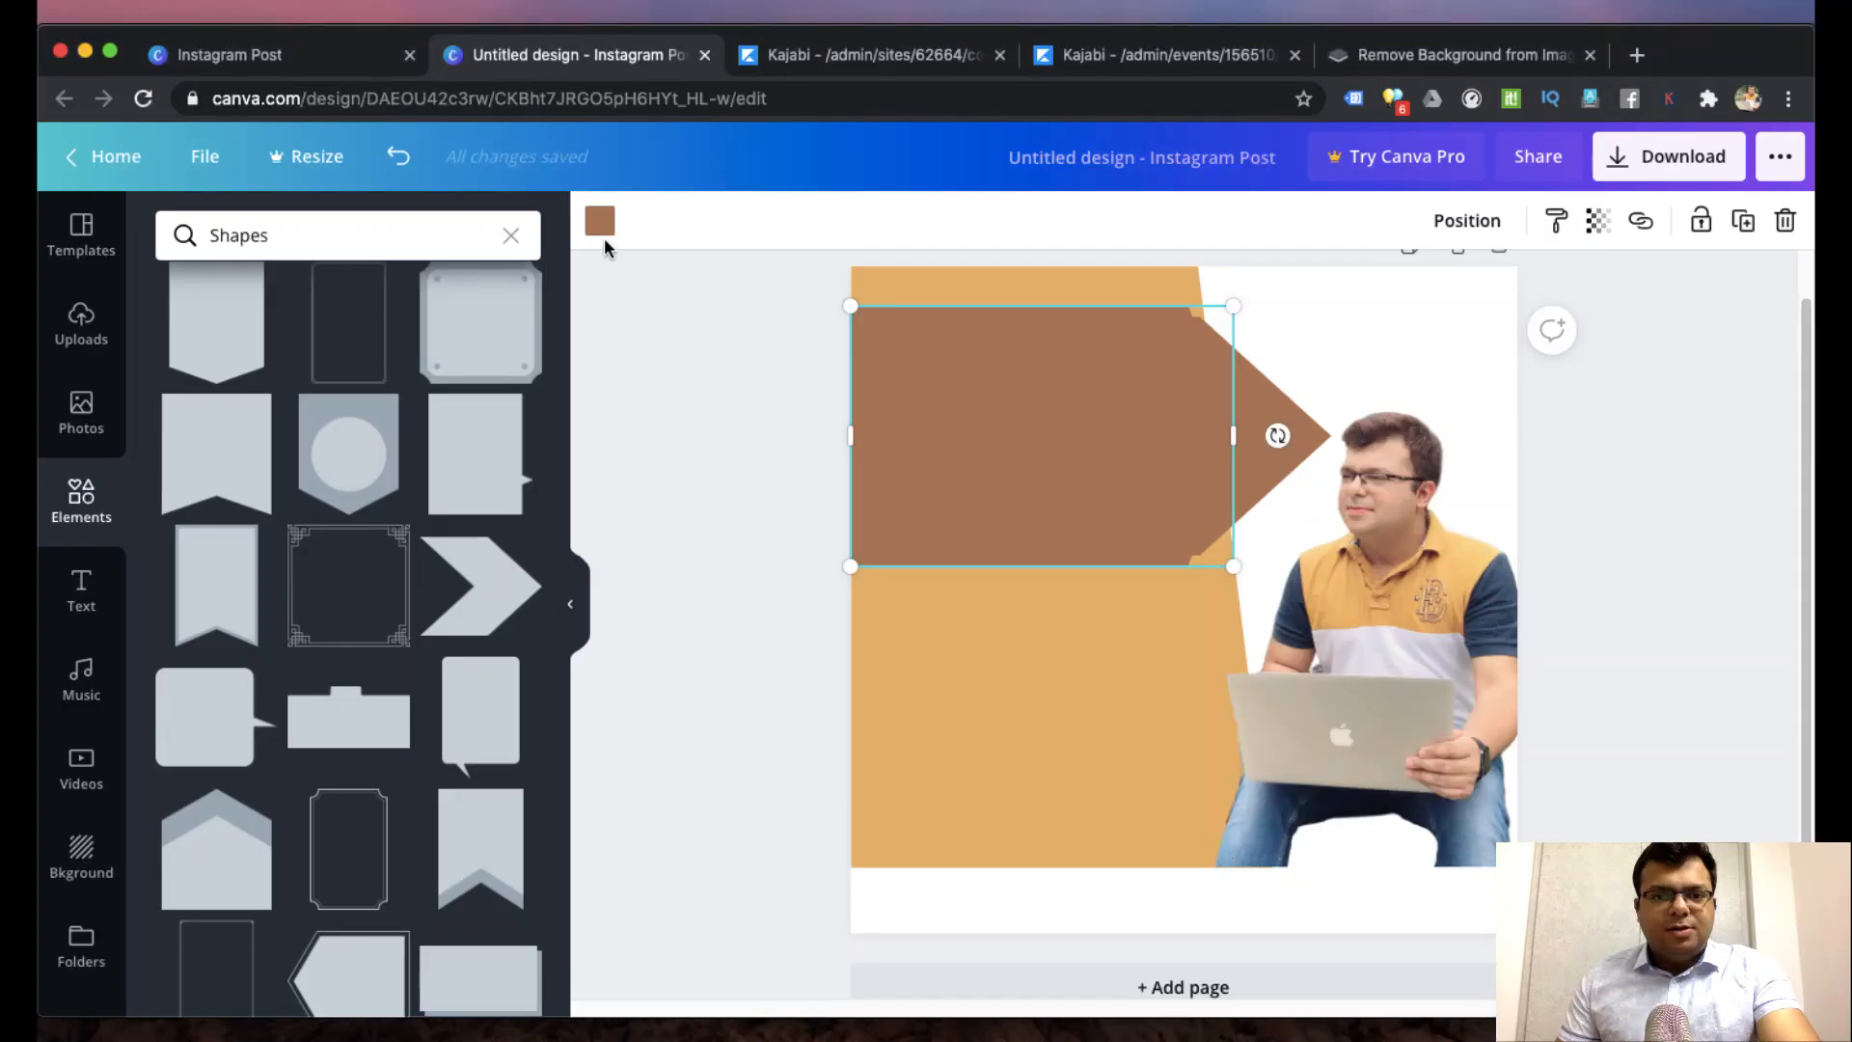
left_click(600, 223)
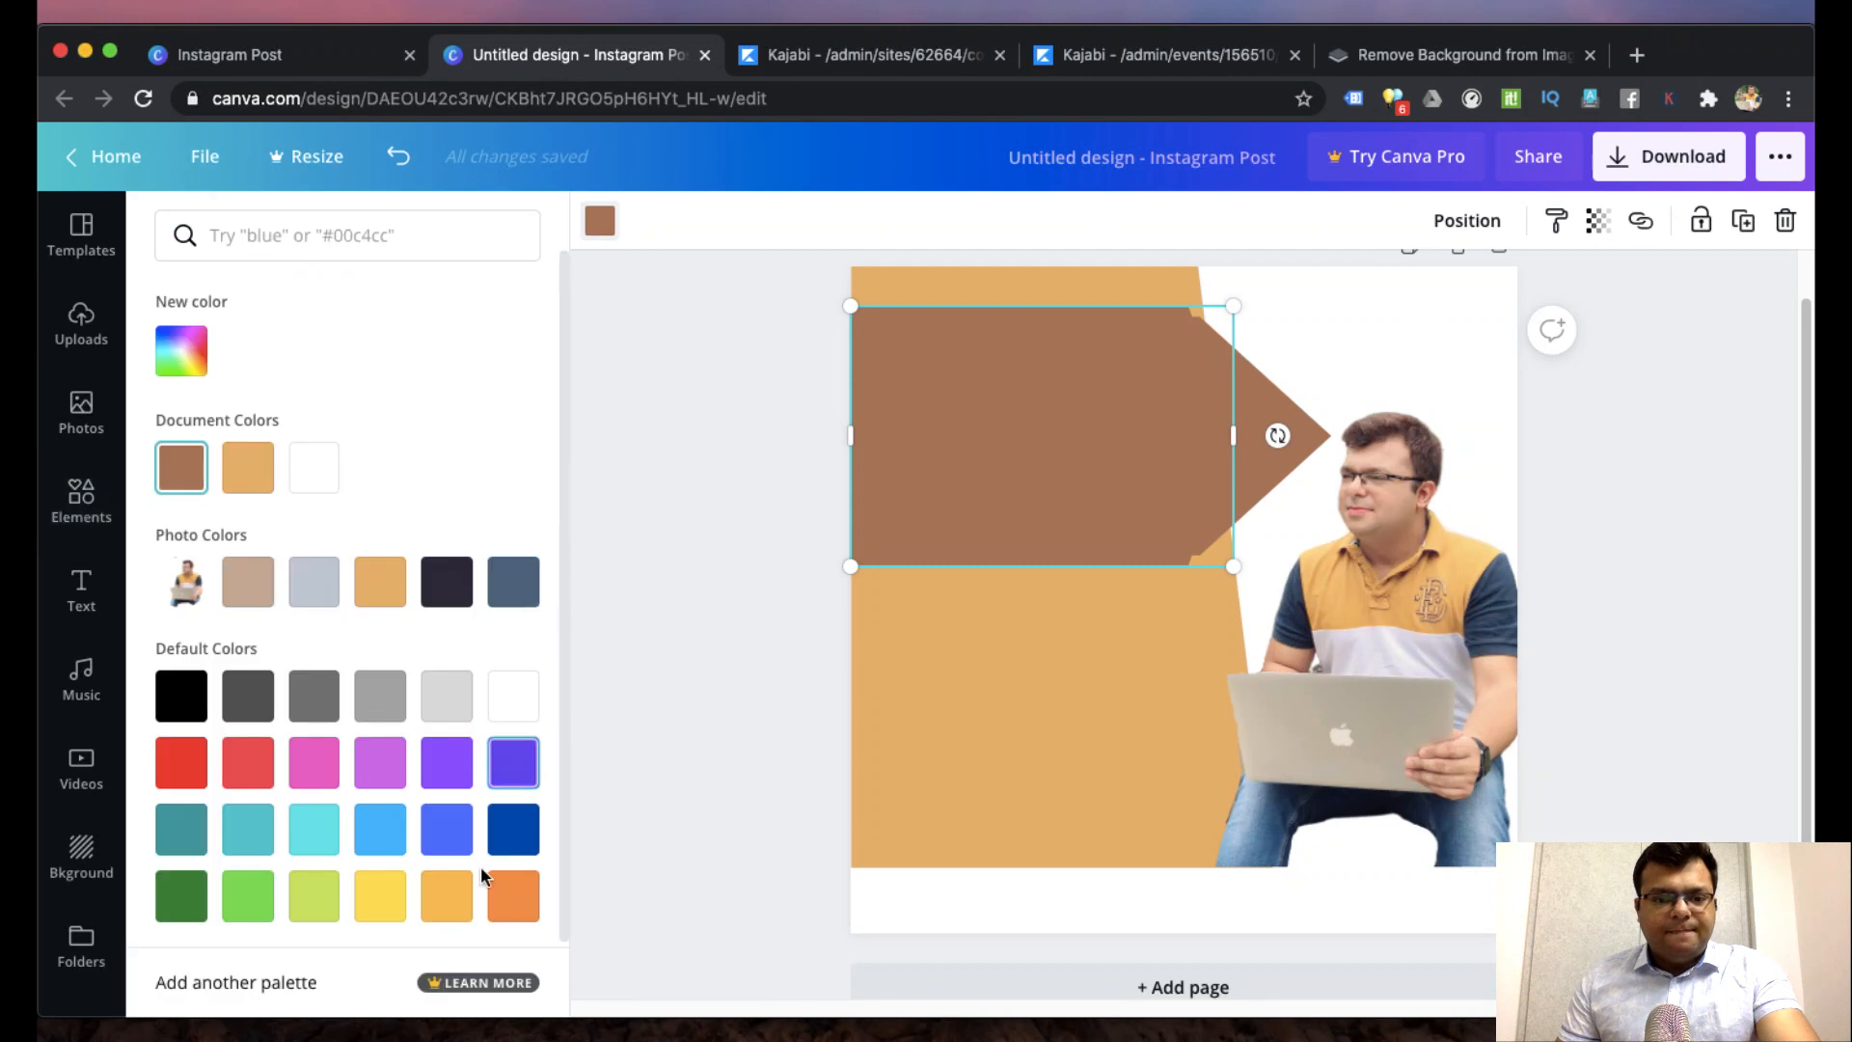
left_click(313, 583)
left_click(1206, 401)
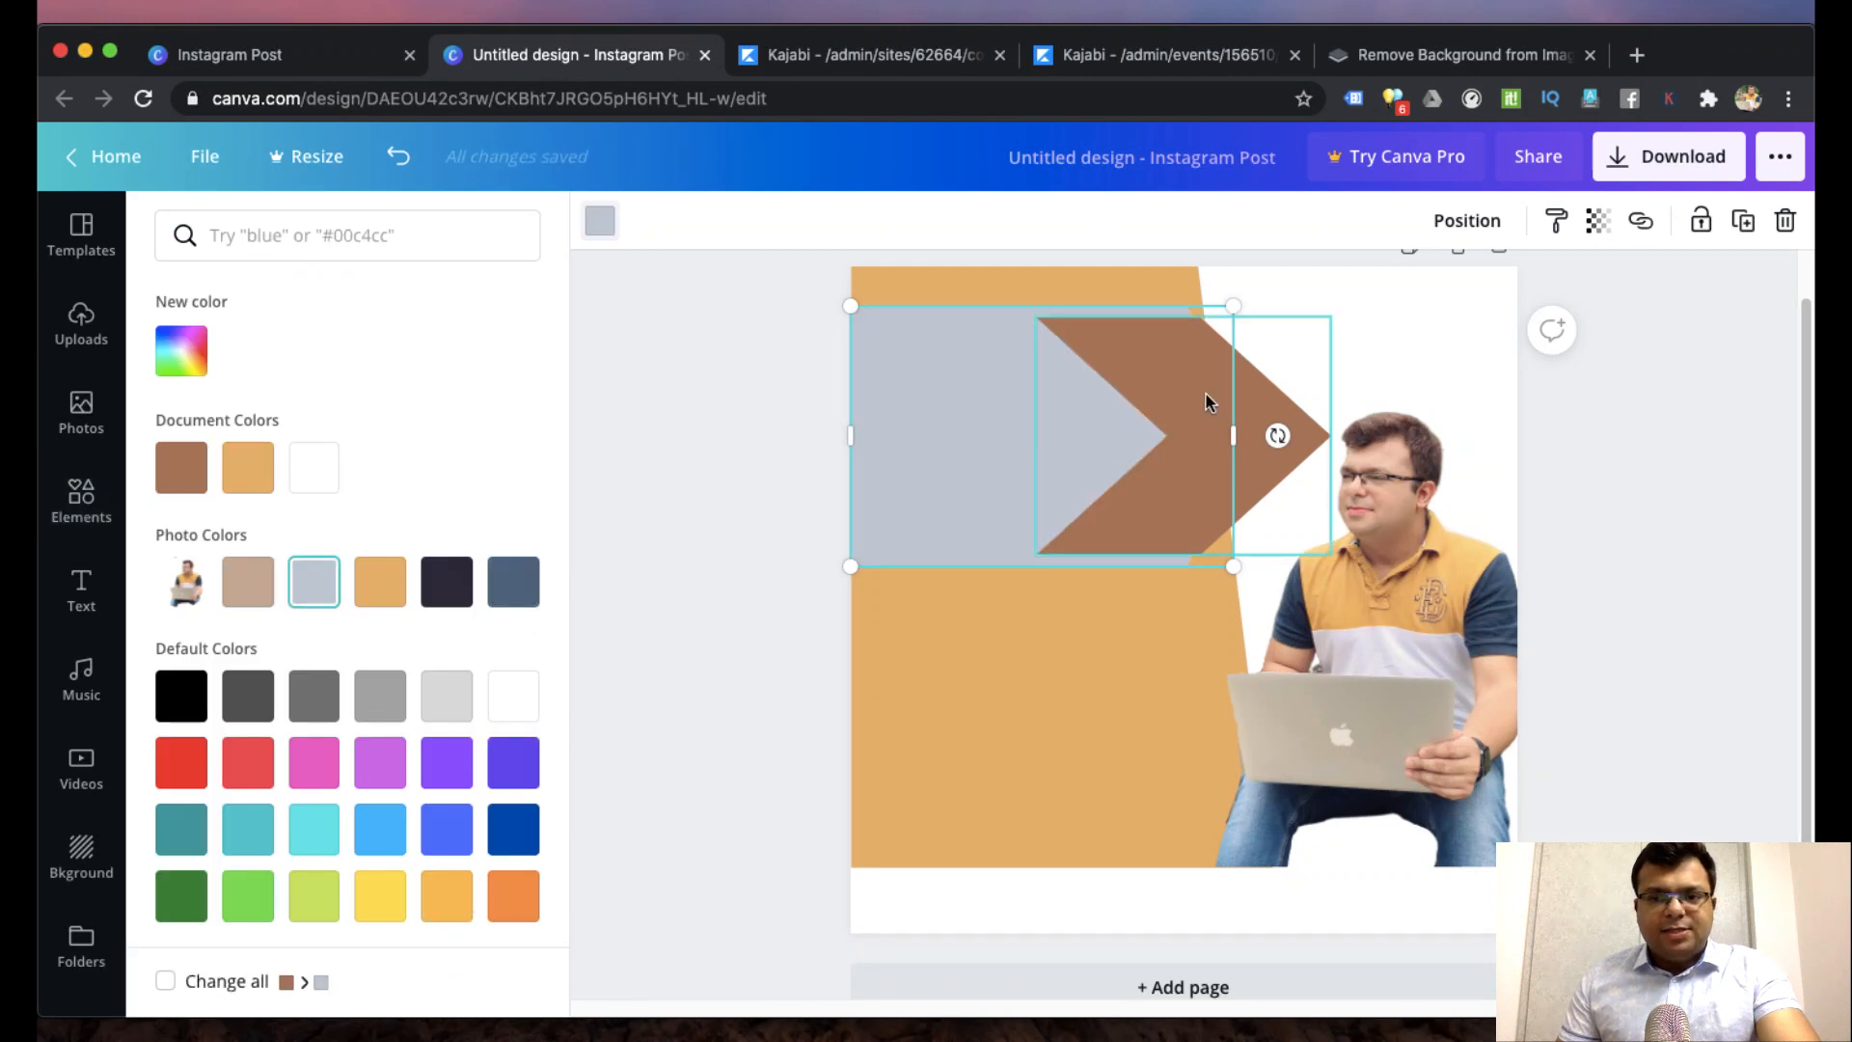
left_click(599, 225)
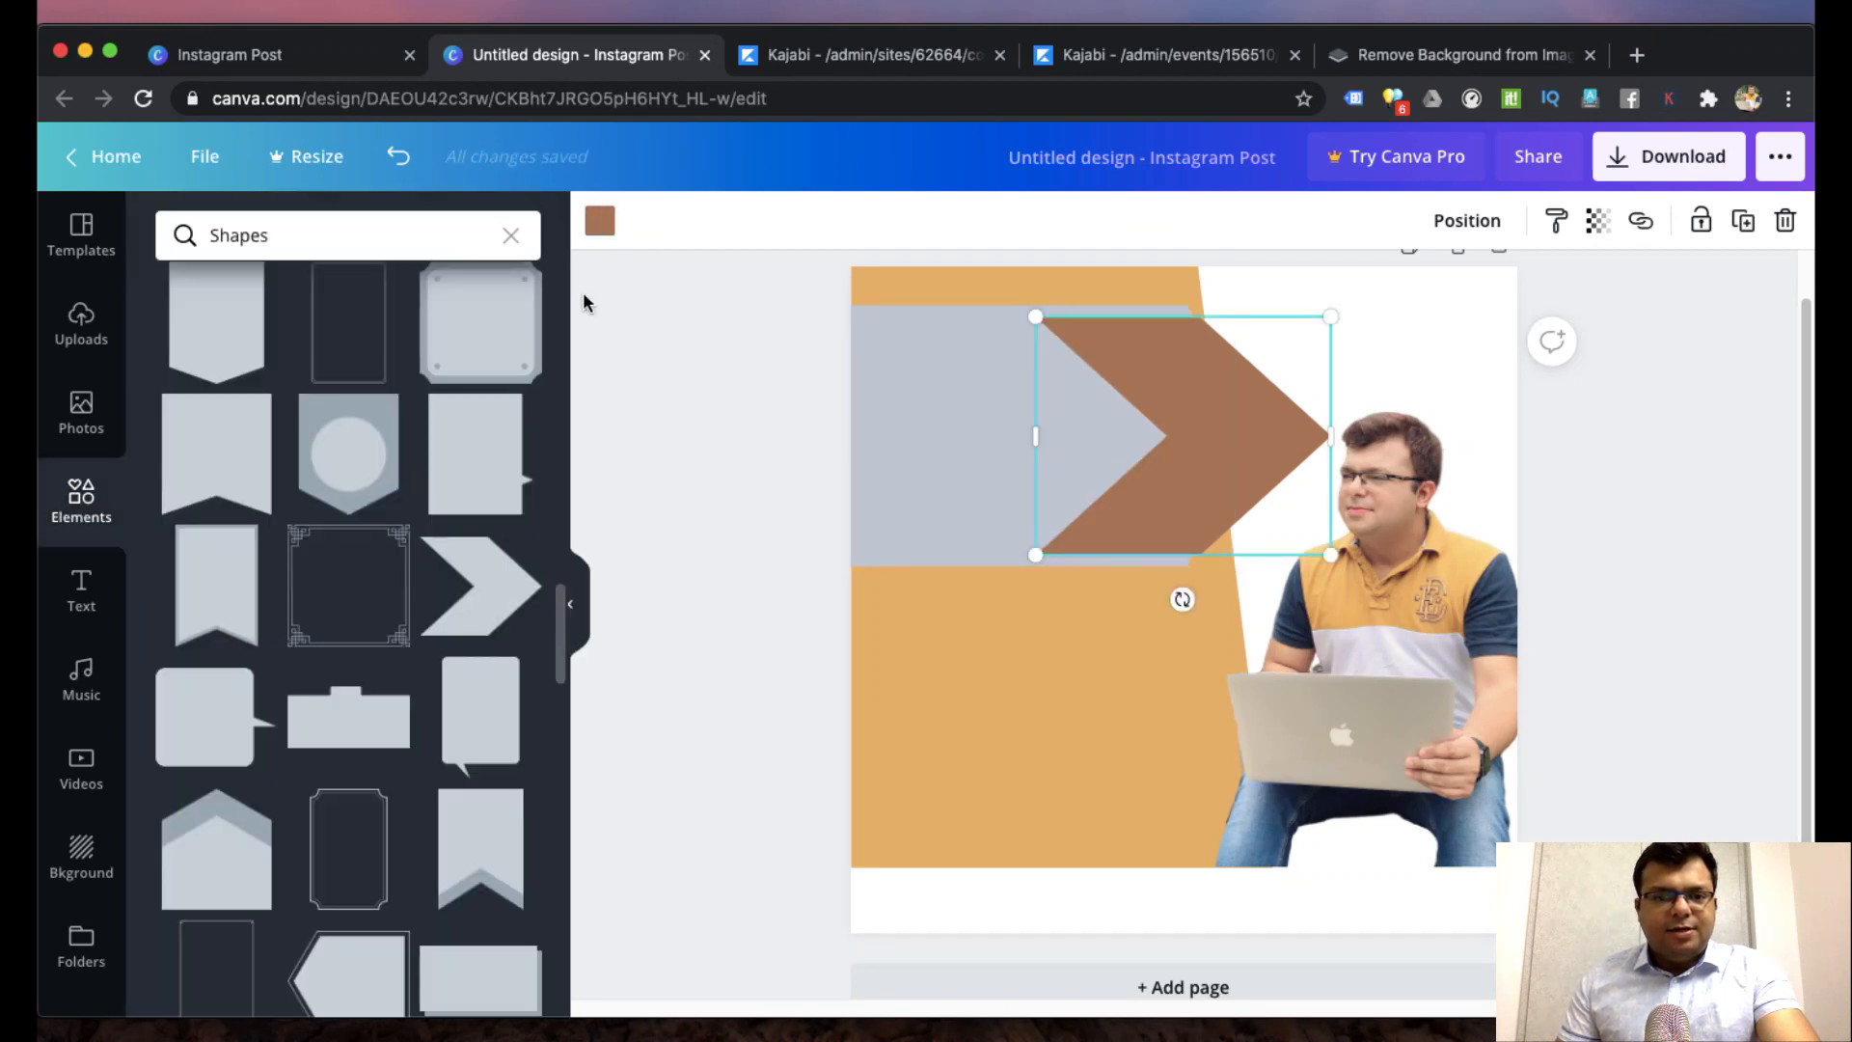
left_click(598, 224)
left_click(248, 765)
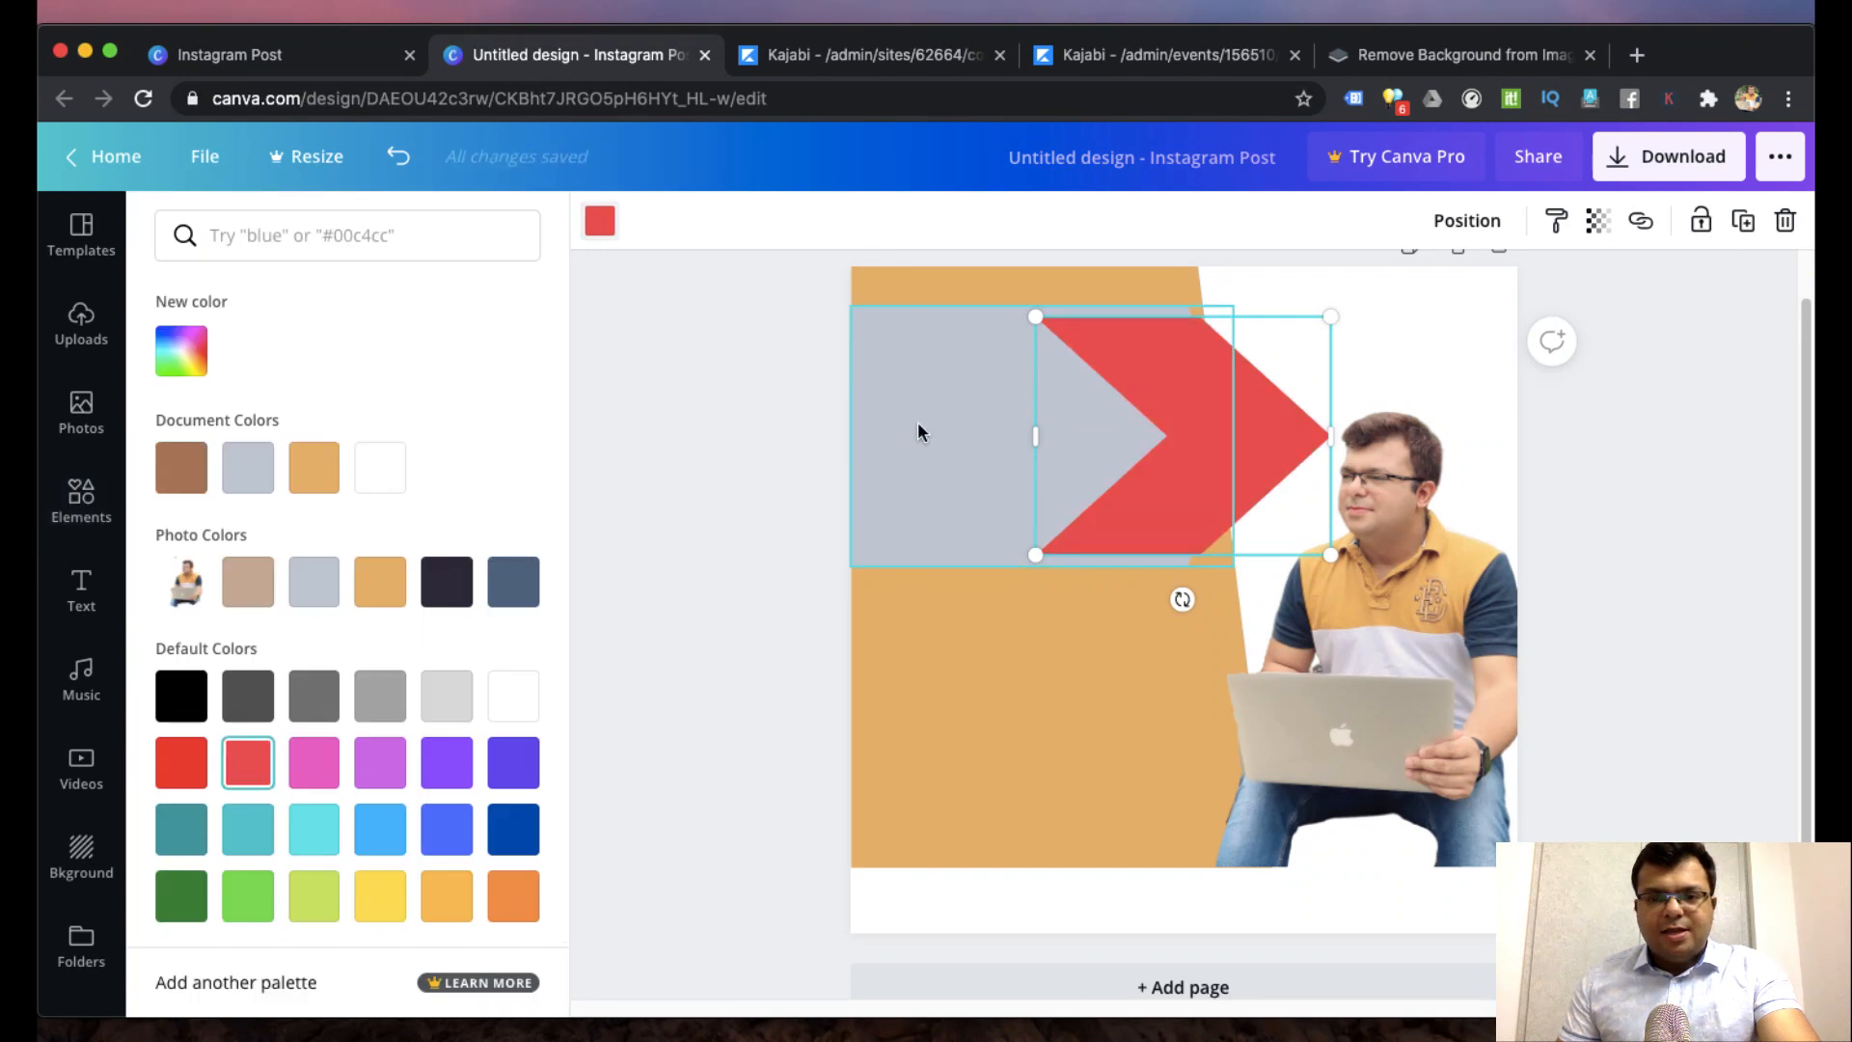
- Bring the grey-blue pentagon banner in front of the red chevron and check the chevron's alignment with the banner's tip
left_click(955, 386)
left_click(1467, 220)
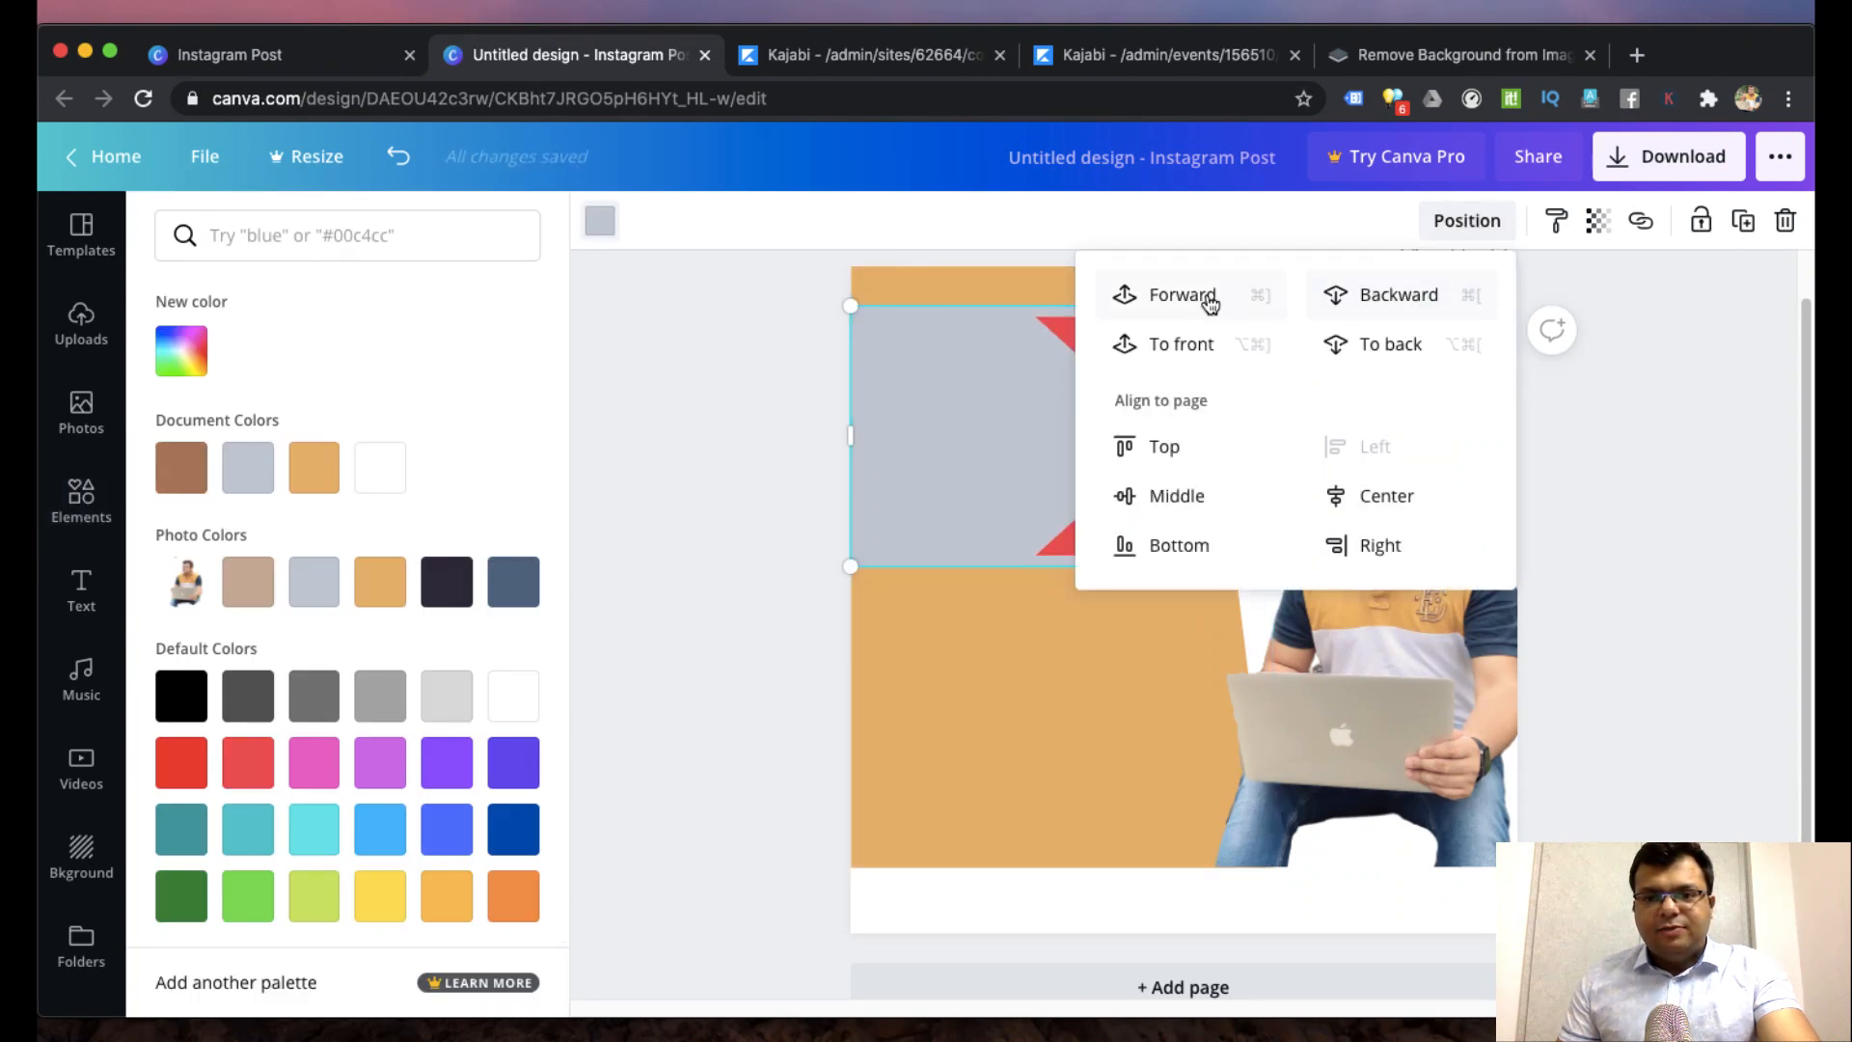
left_click(1258, 359)
key("Escape")
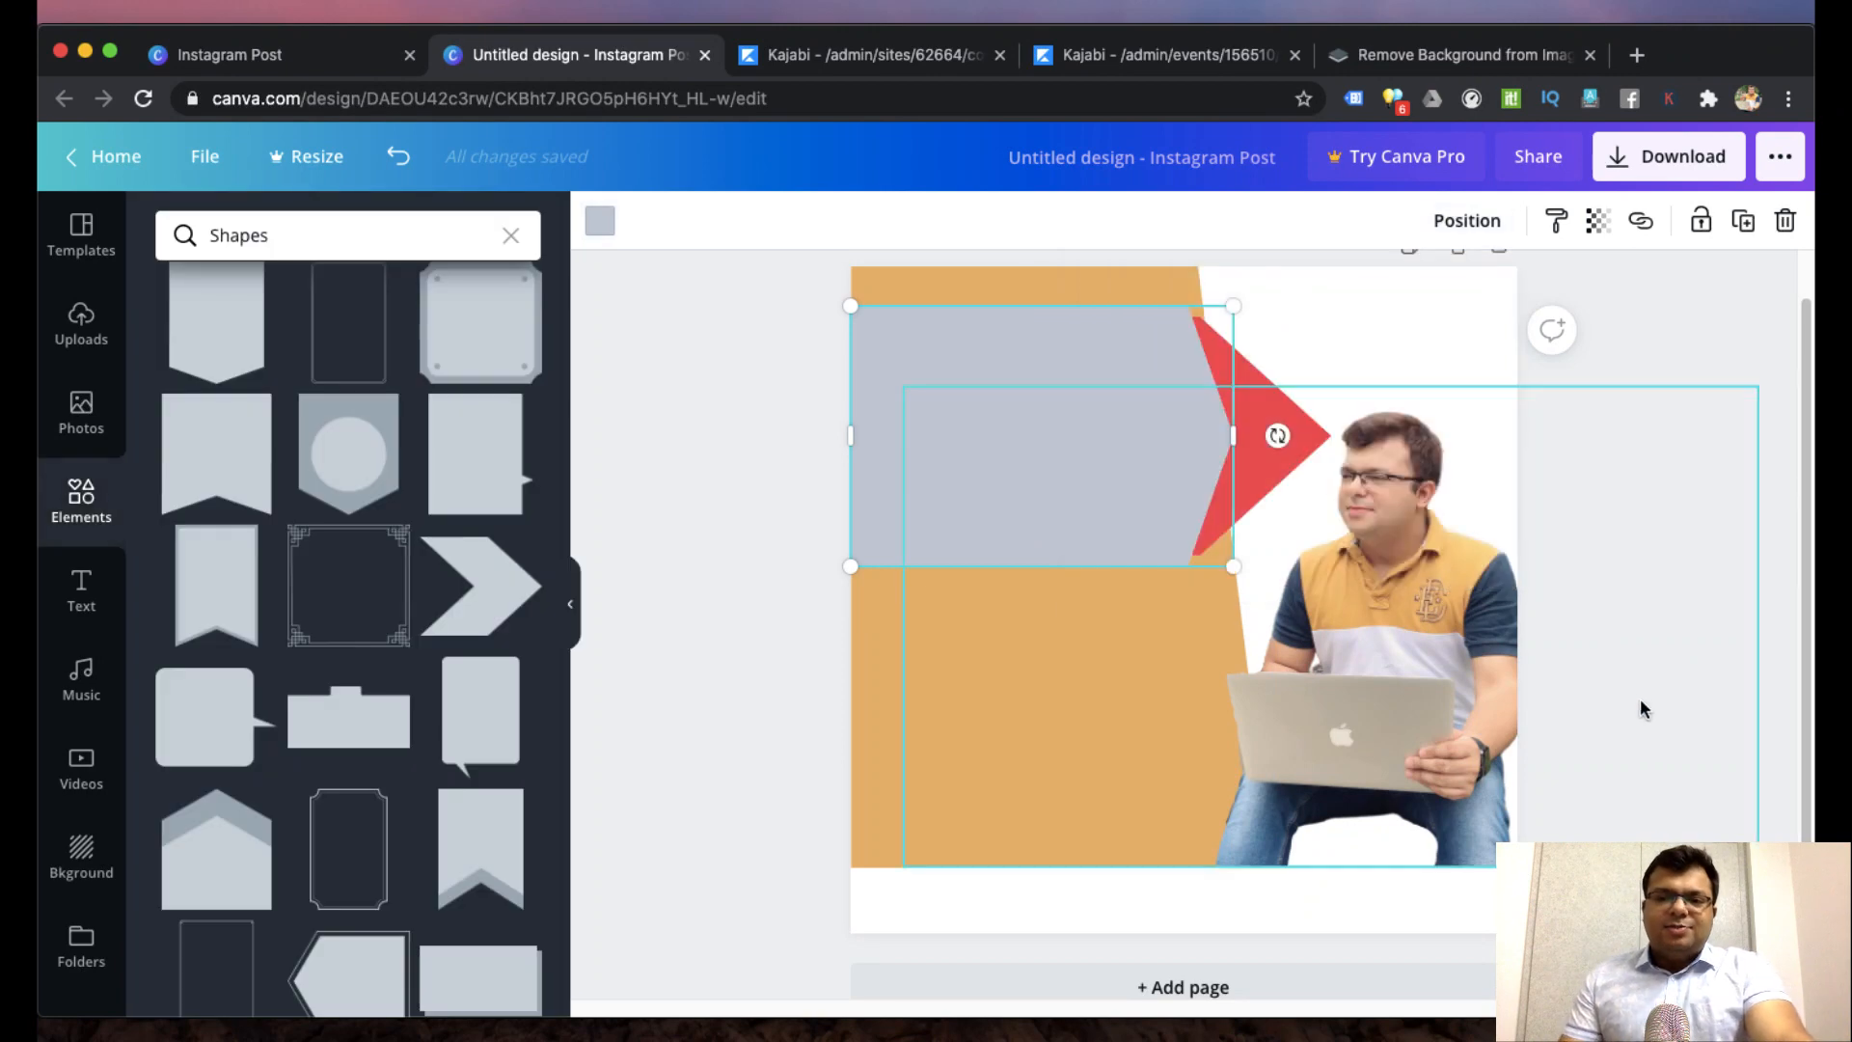
left_click(750, 416)
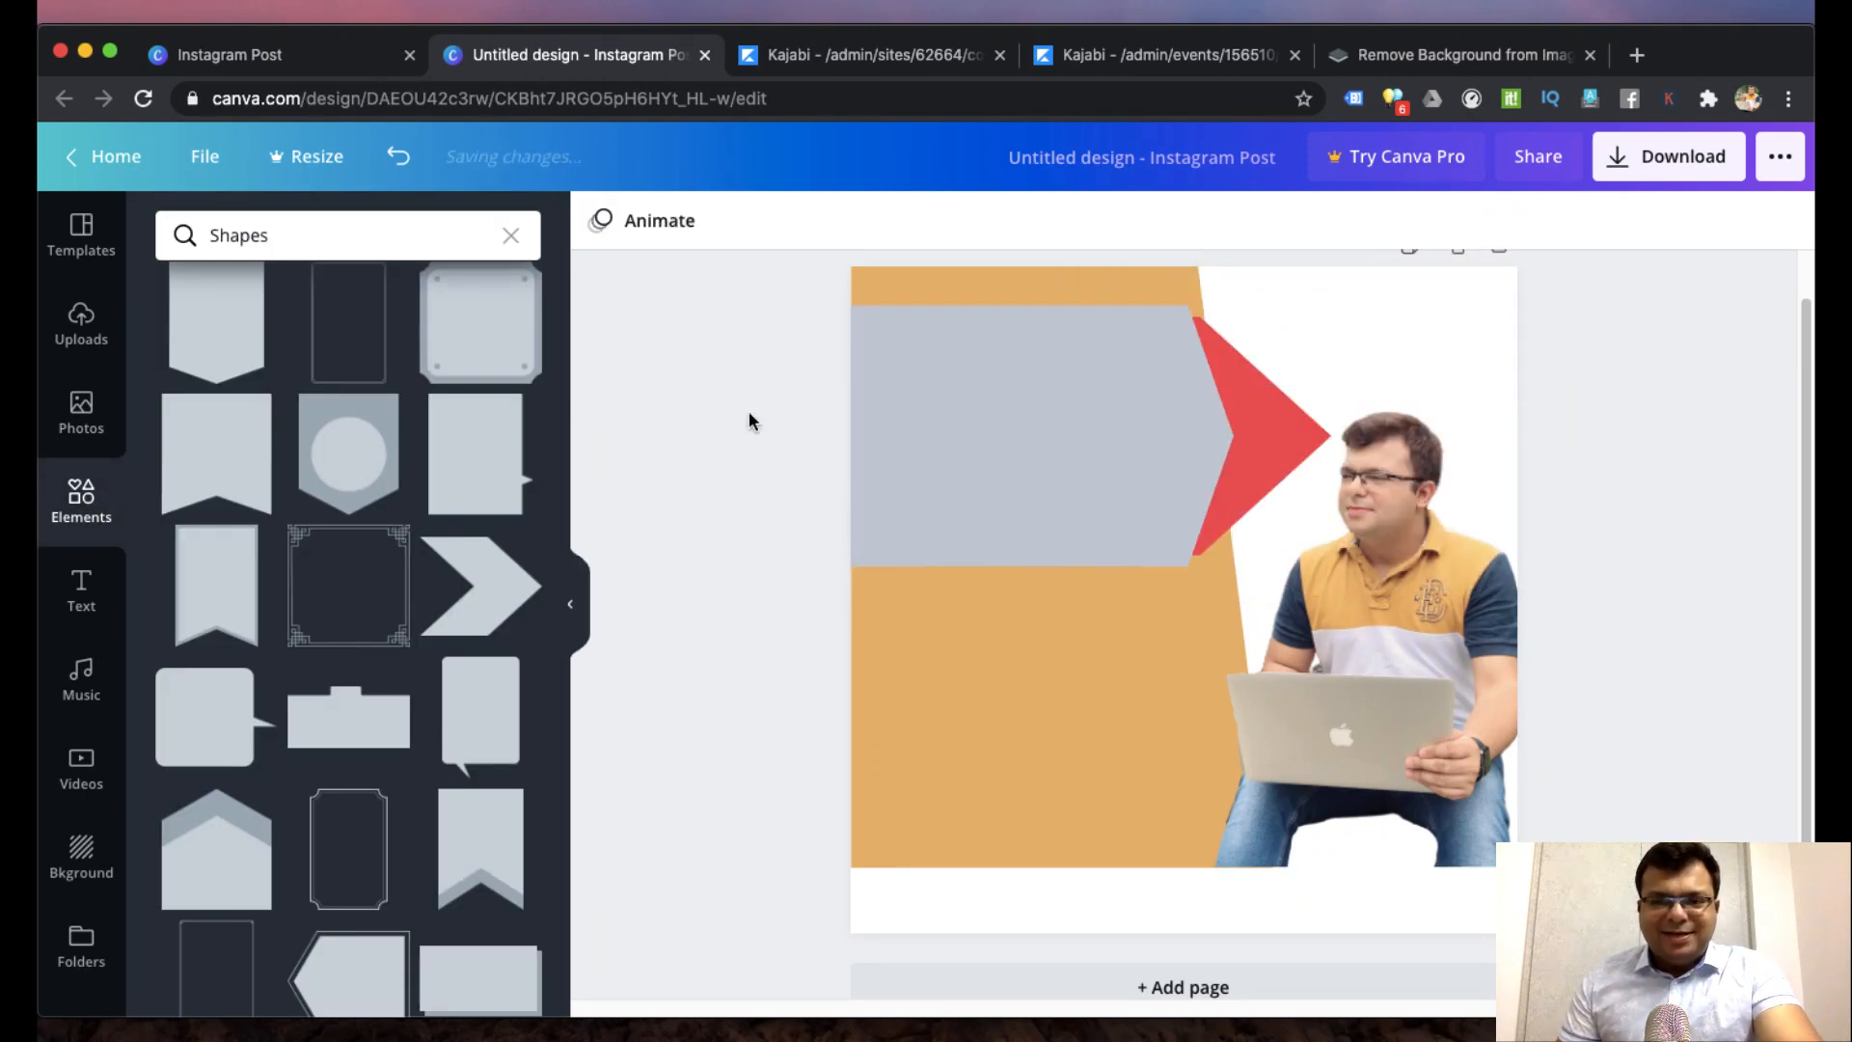
left_click(1275, 436)
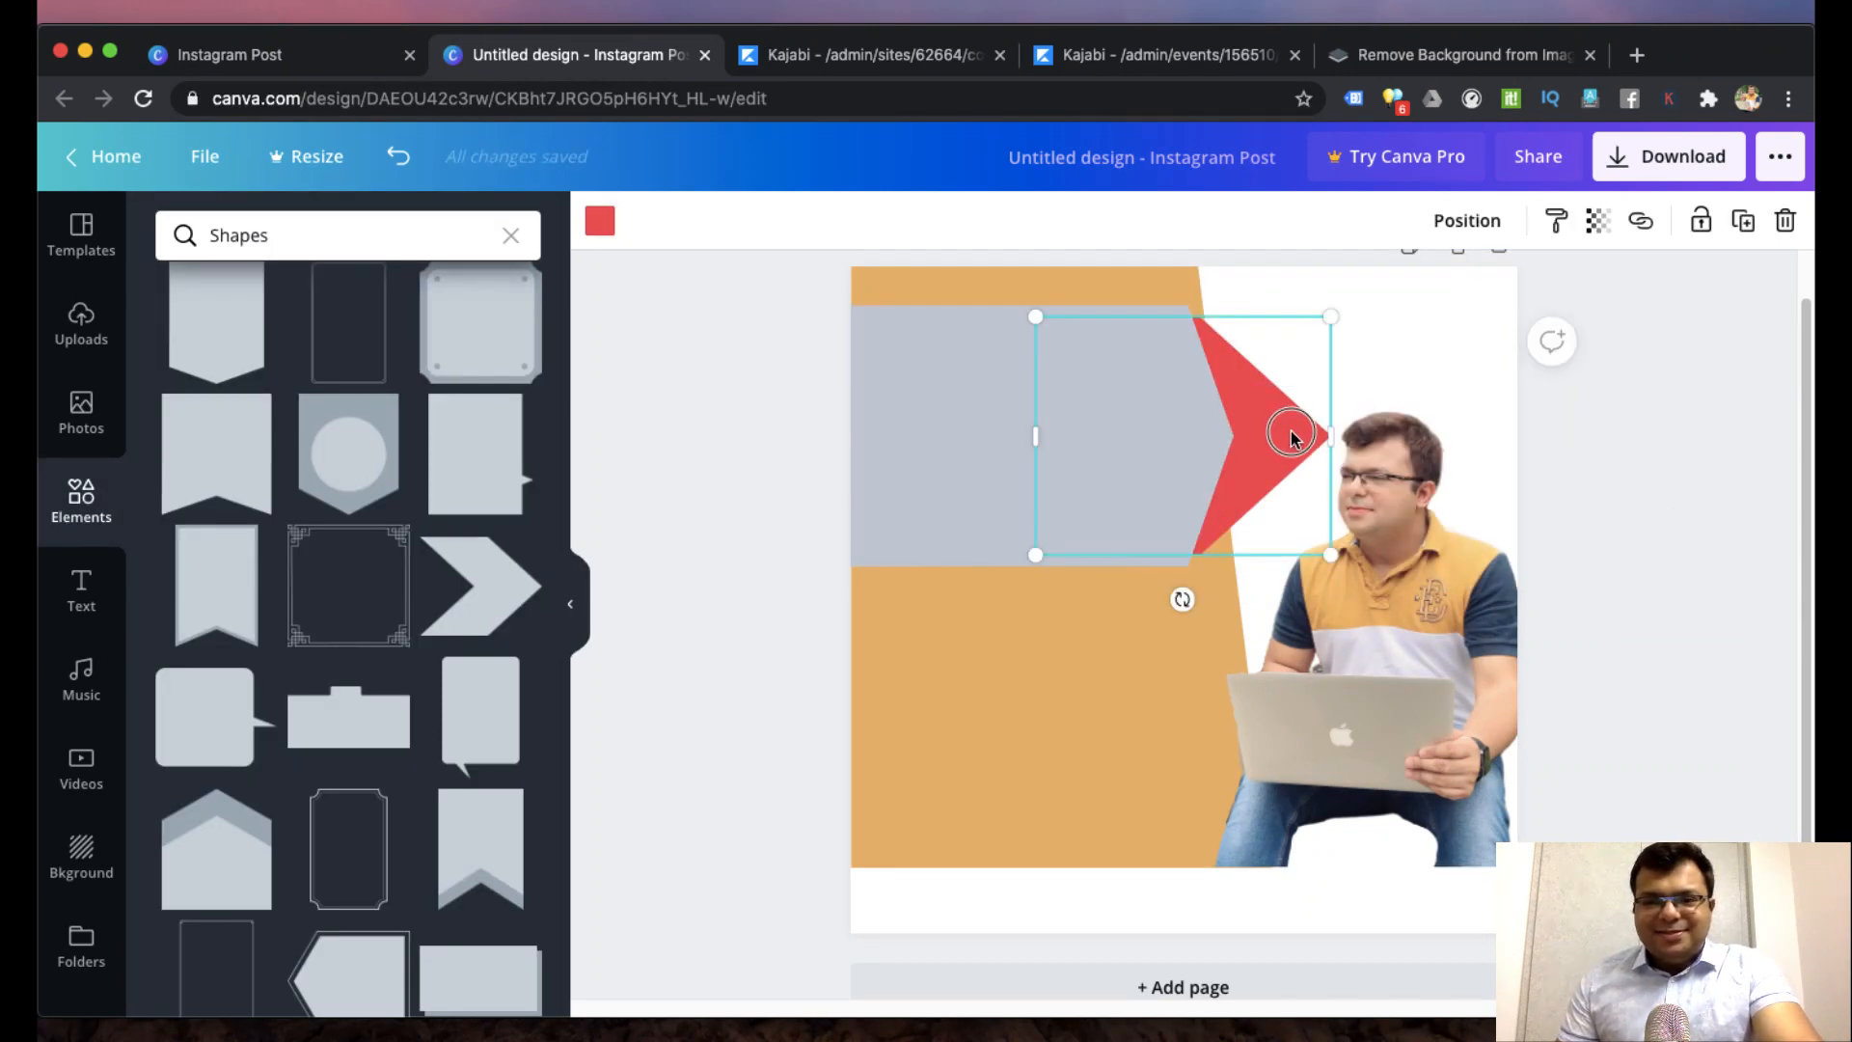
left_click_drag(1290, 436, 1272, 432)
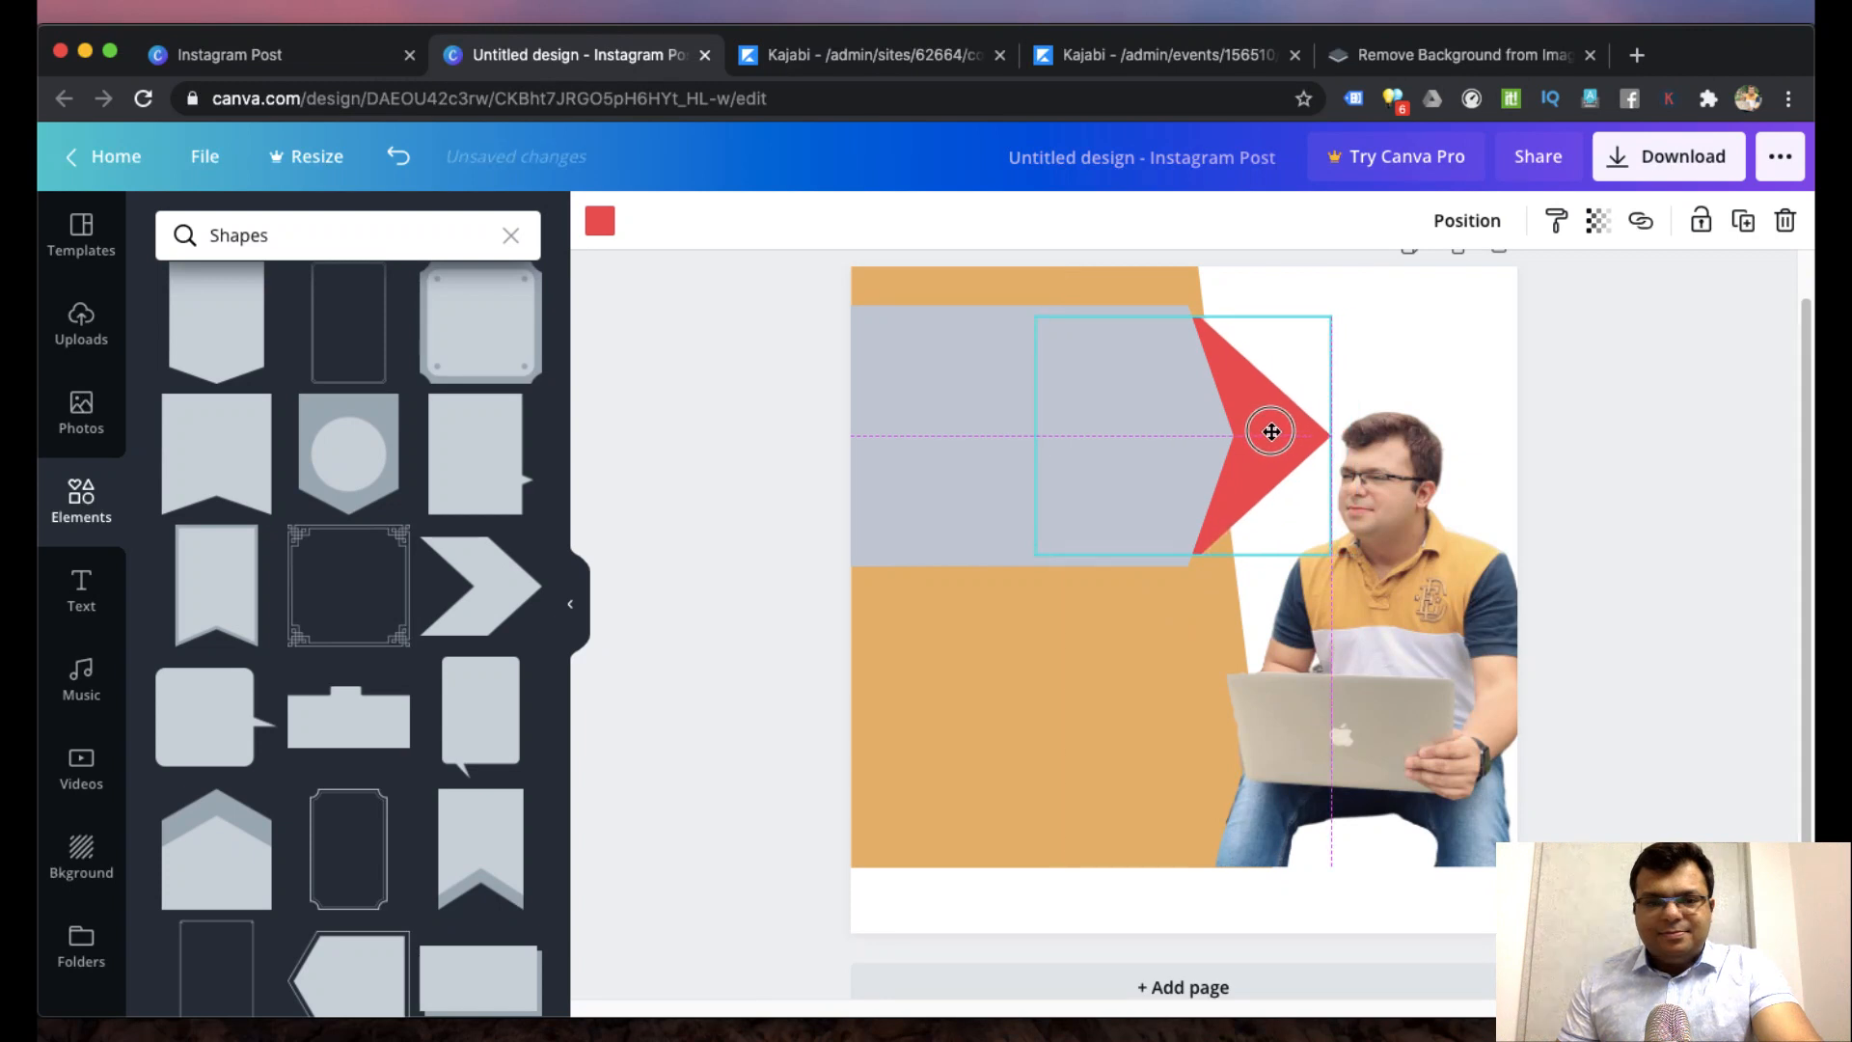
- Delete the grey-blue pentagon banner and the red chevron after browsing further Shapes for a replacement
scroll(430, 809, "down", 5)
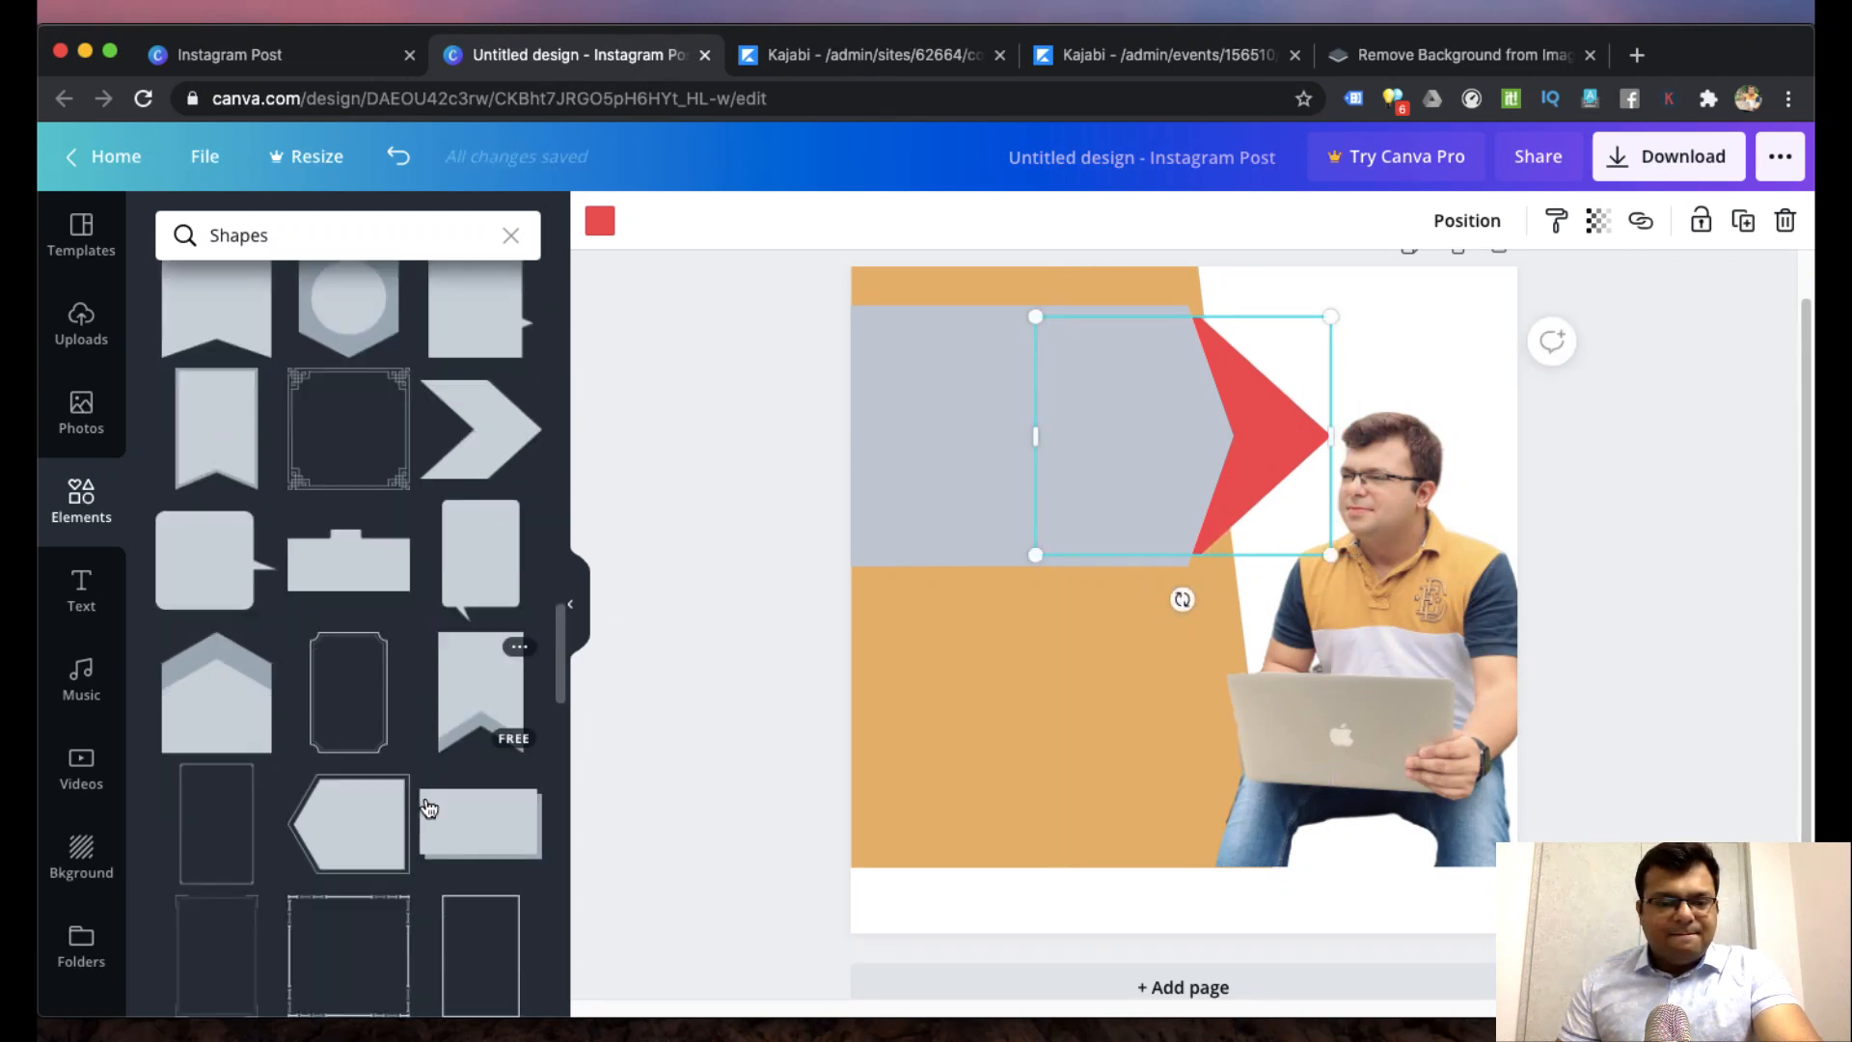
scroll(427, 709, "down", 5)
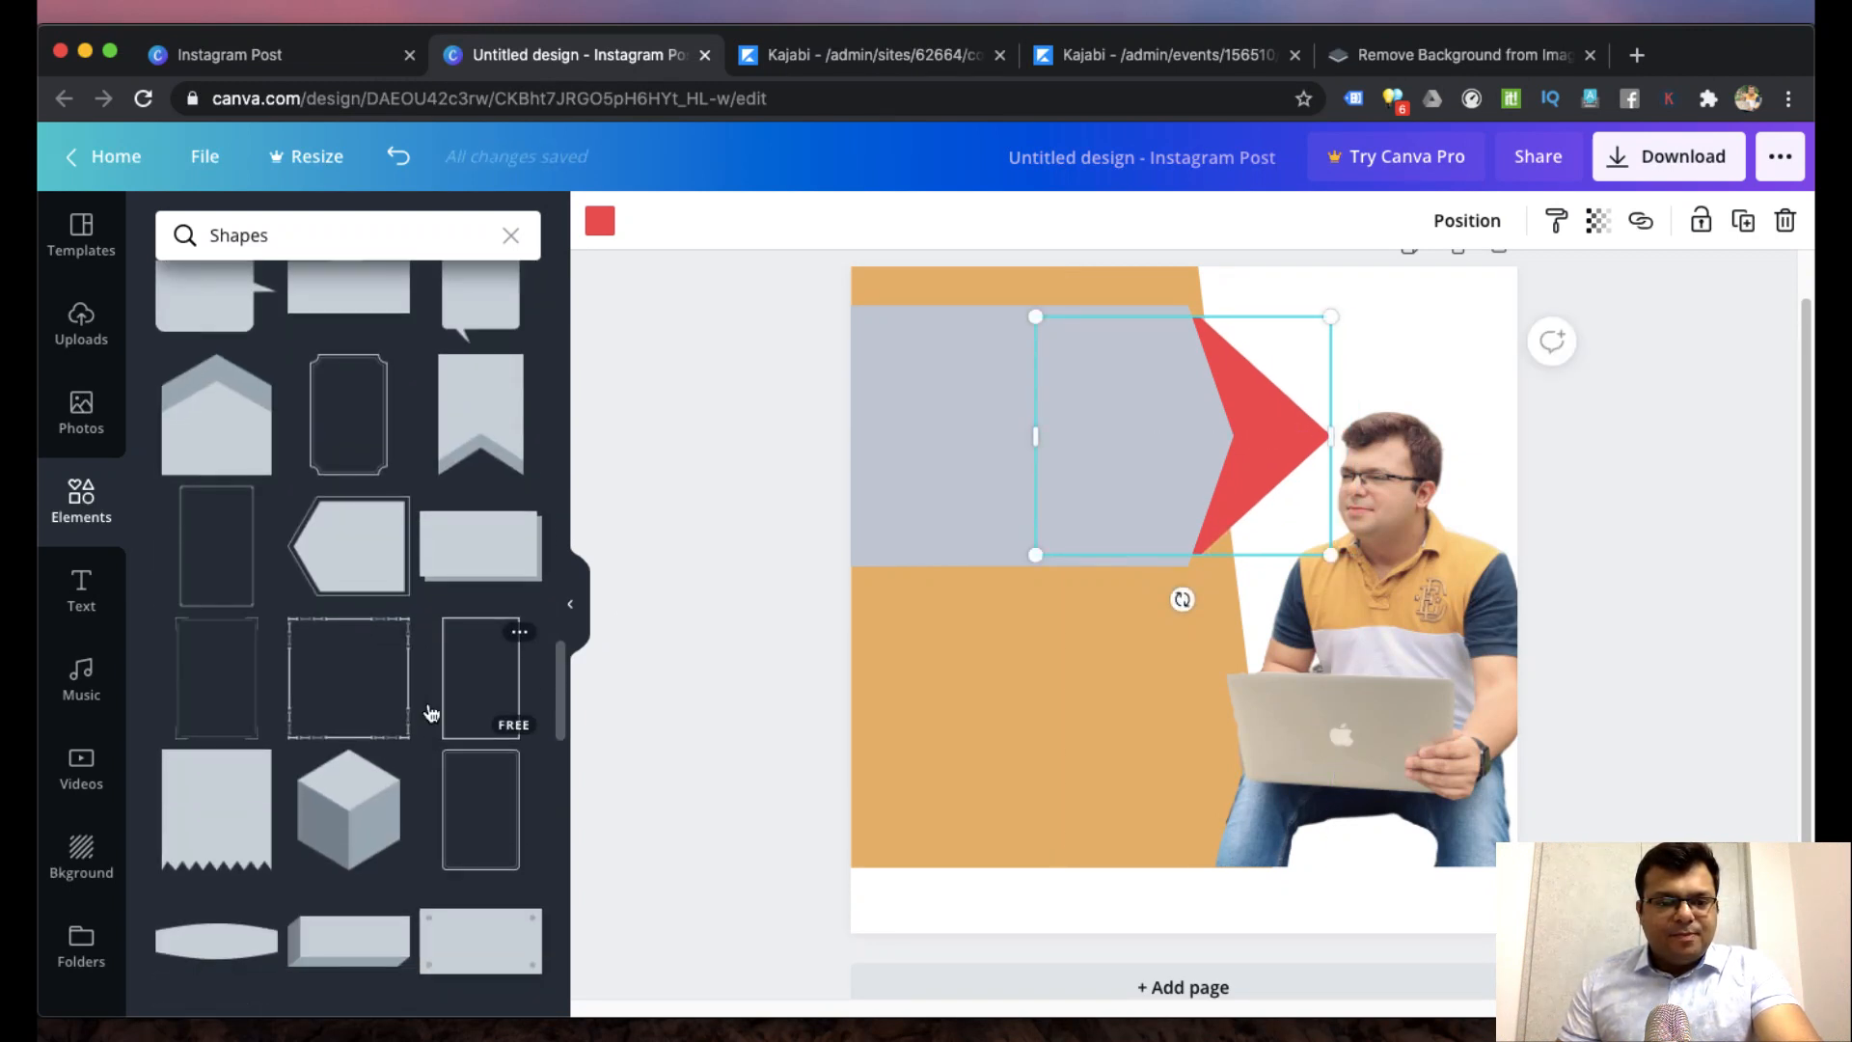
scroll(431, 713, "down", 6)
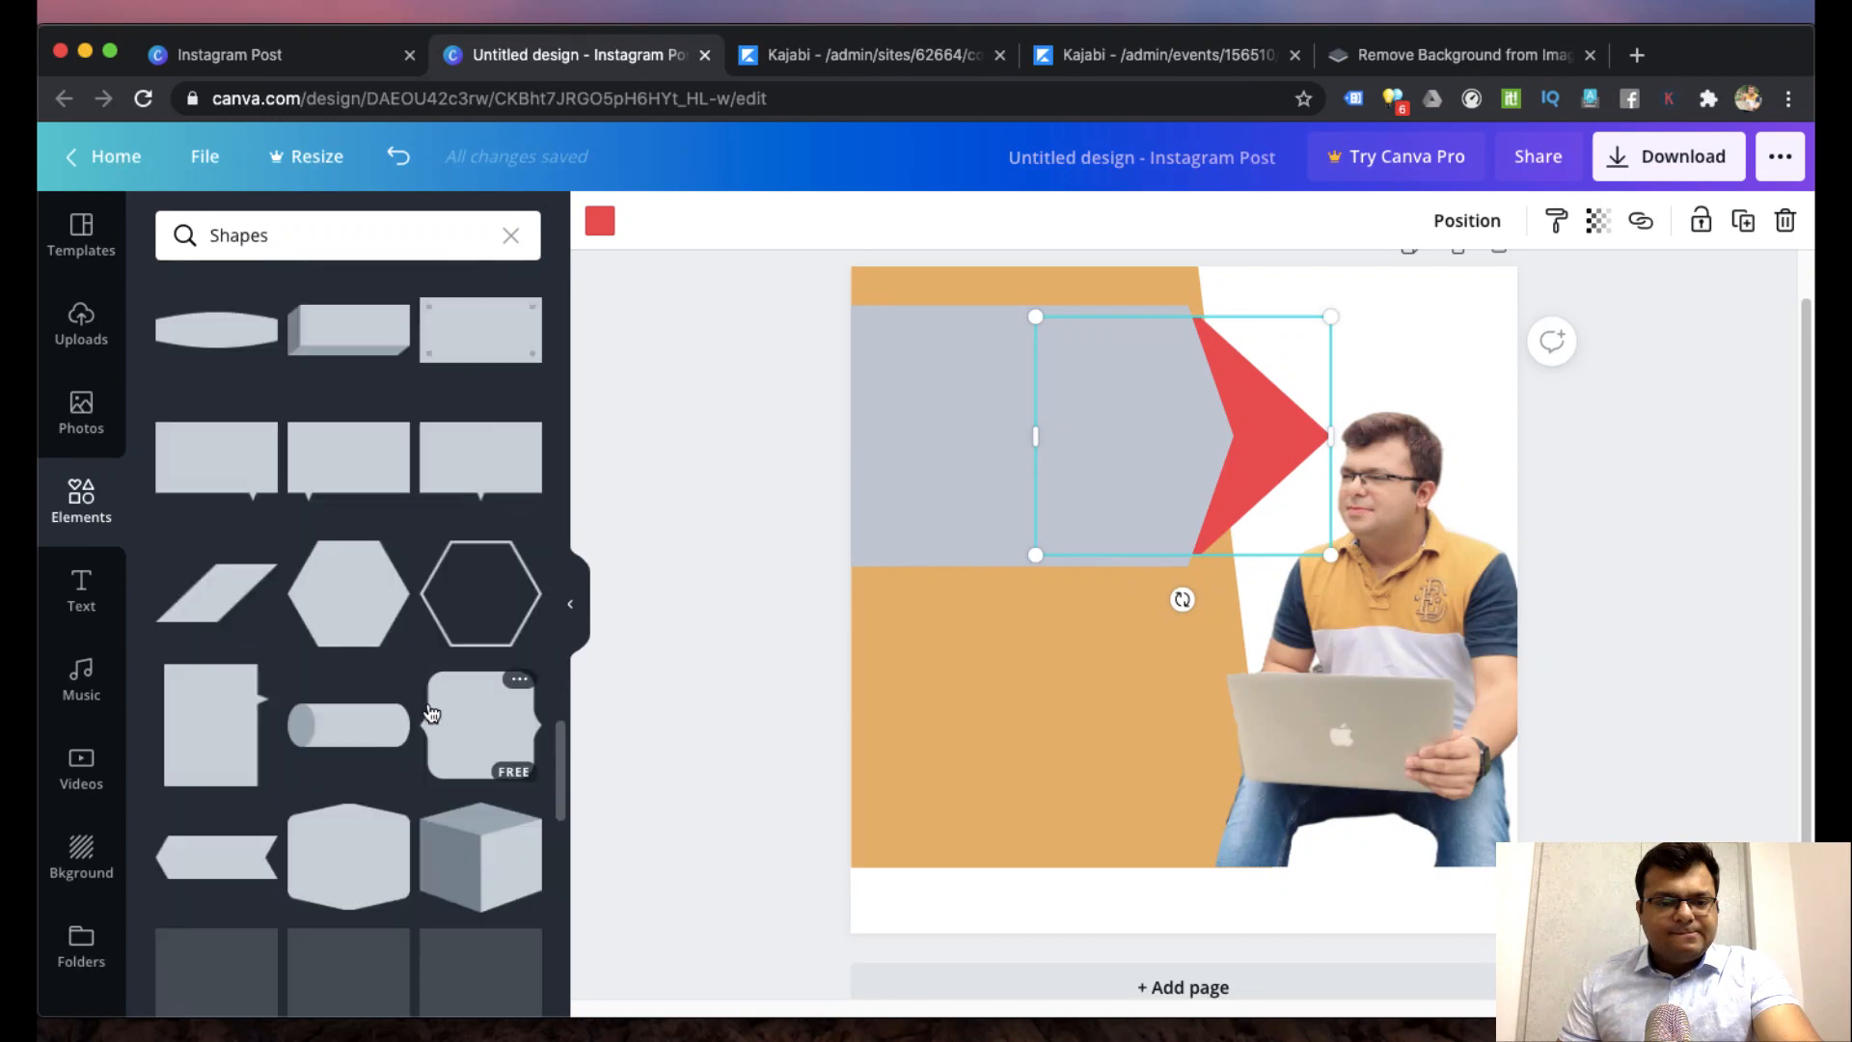
scroll(431, 712, "down", 1)
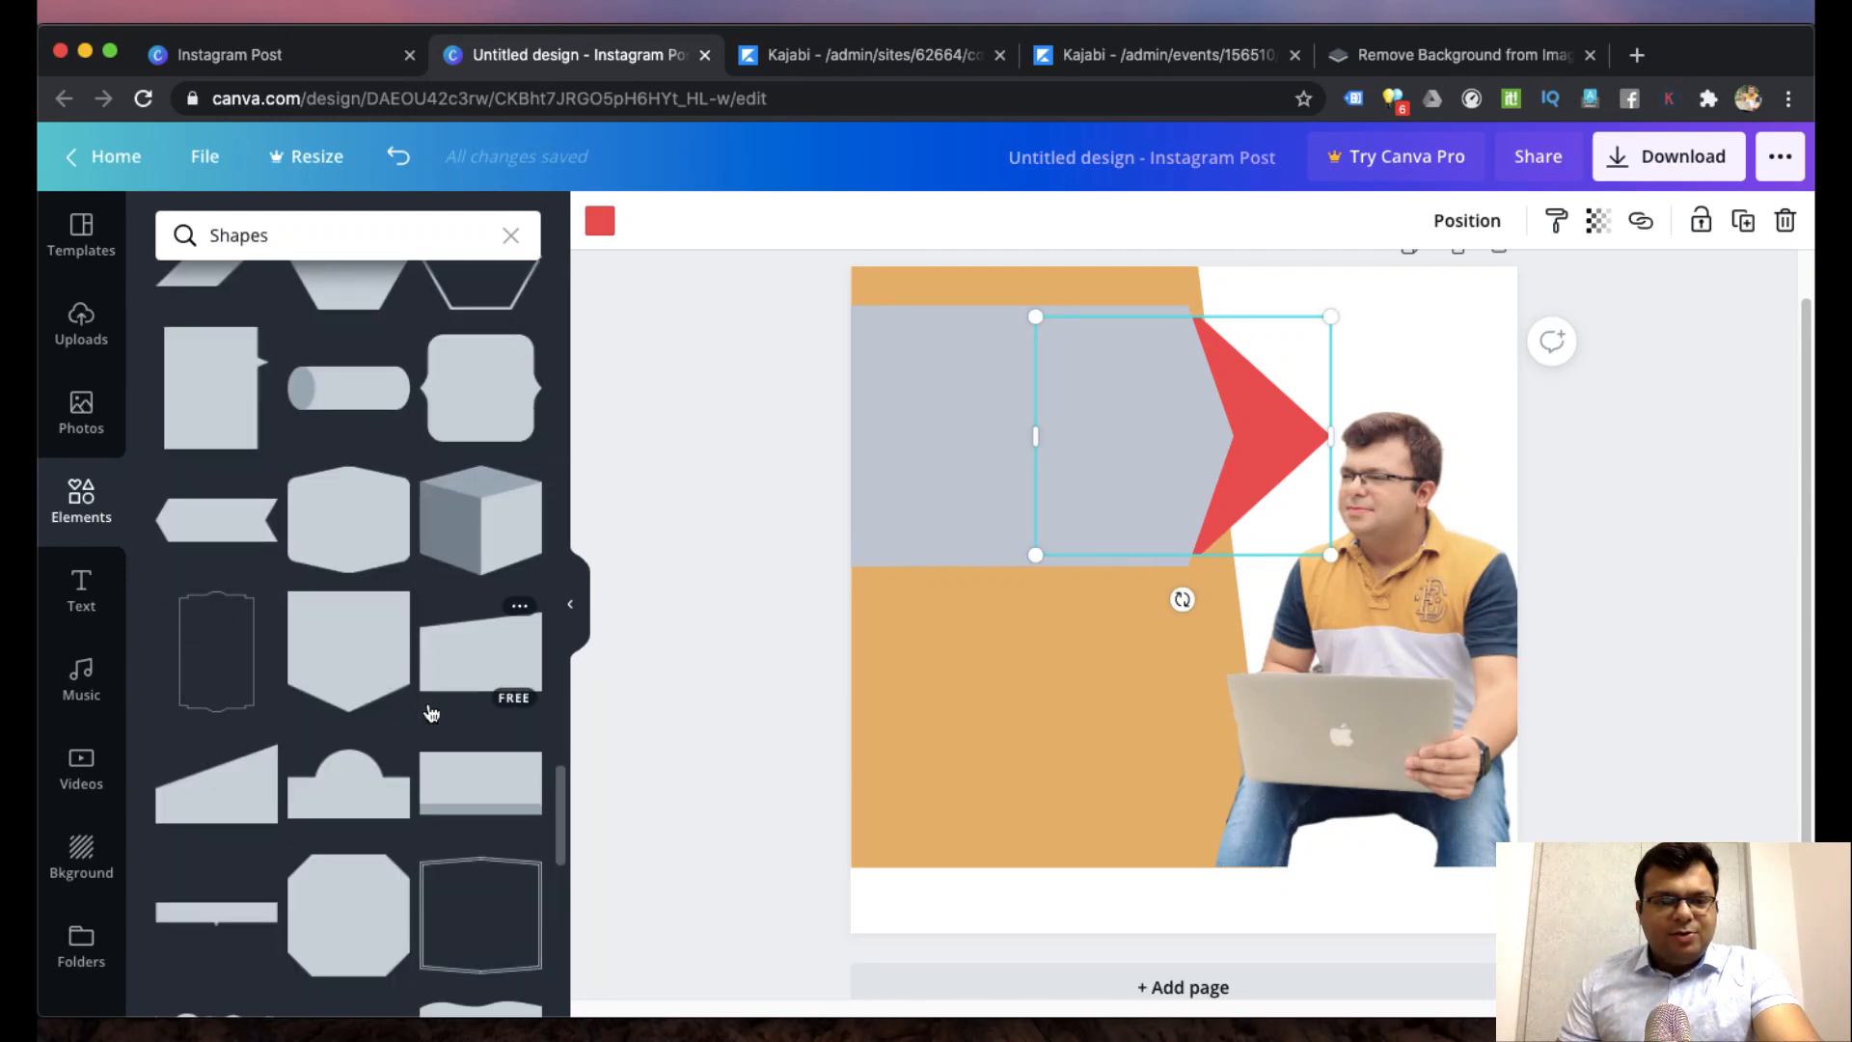
left_click(947, 505)
key("Delete")
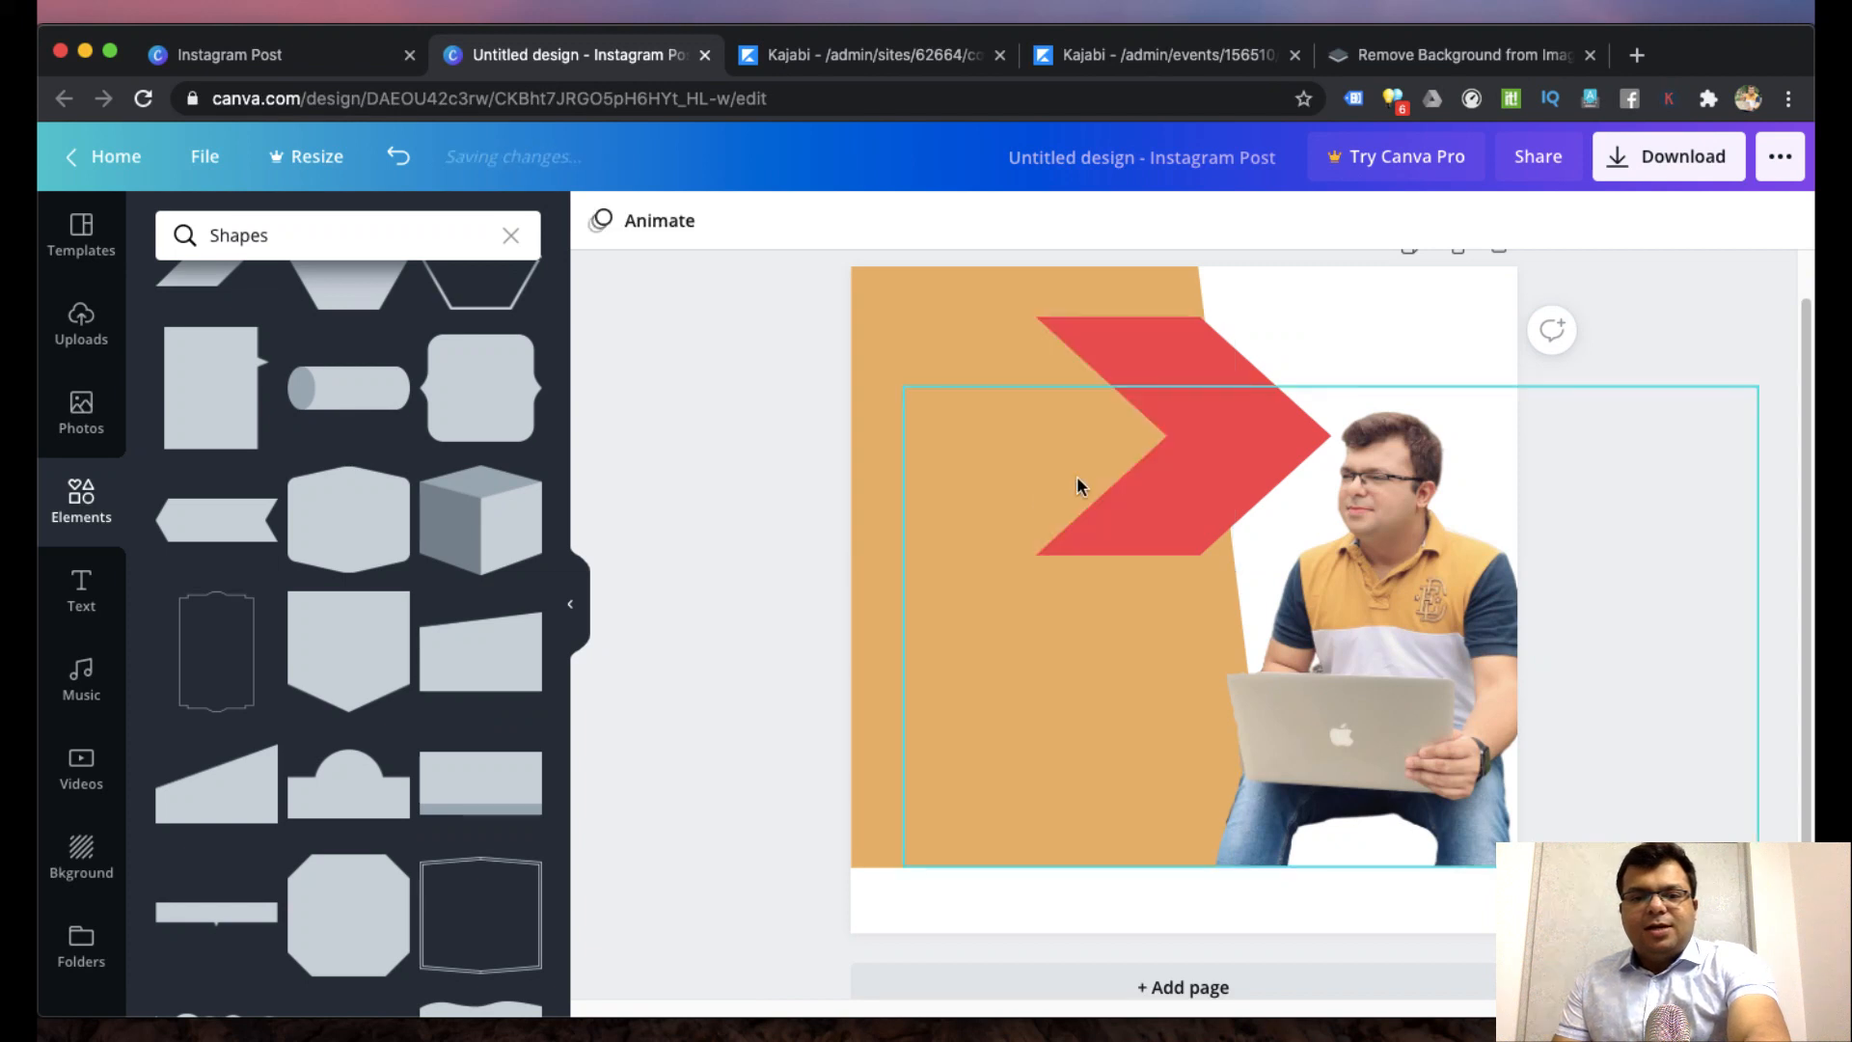
left_click(1153, 442)
key("Delete")
- Add a notched ribbon banner, rotate it so its tip points right, enlarge it slightly and place it against the page's left edge
key("super+z")
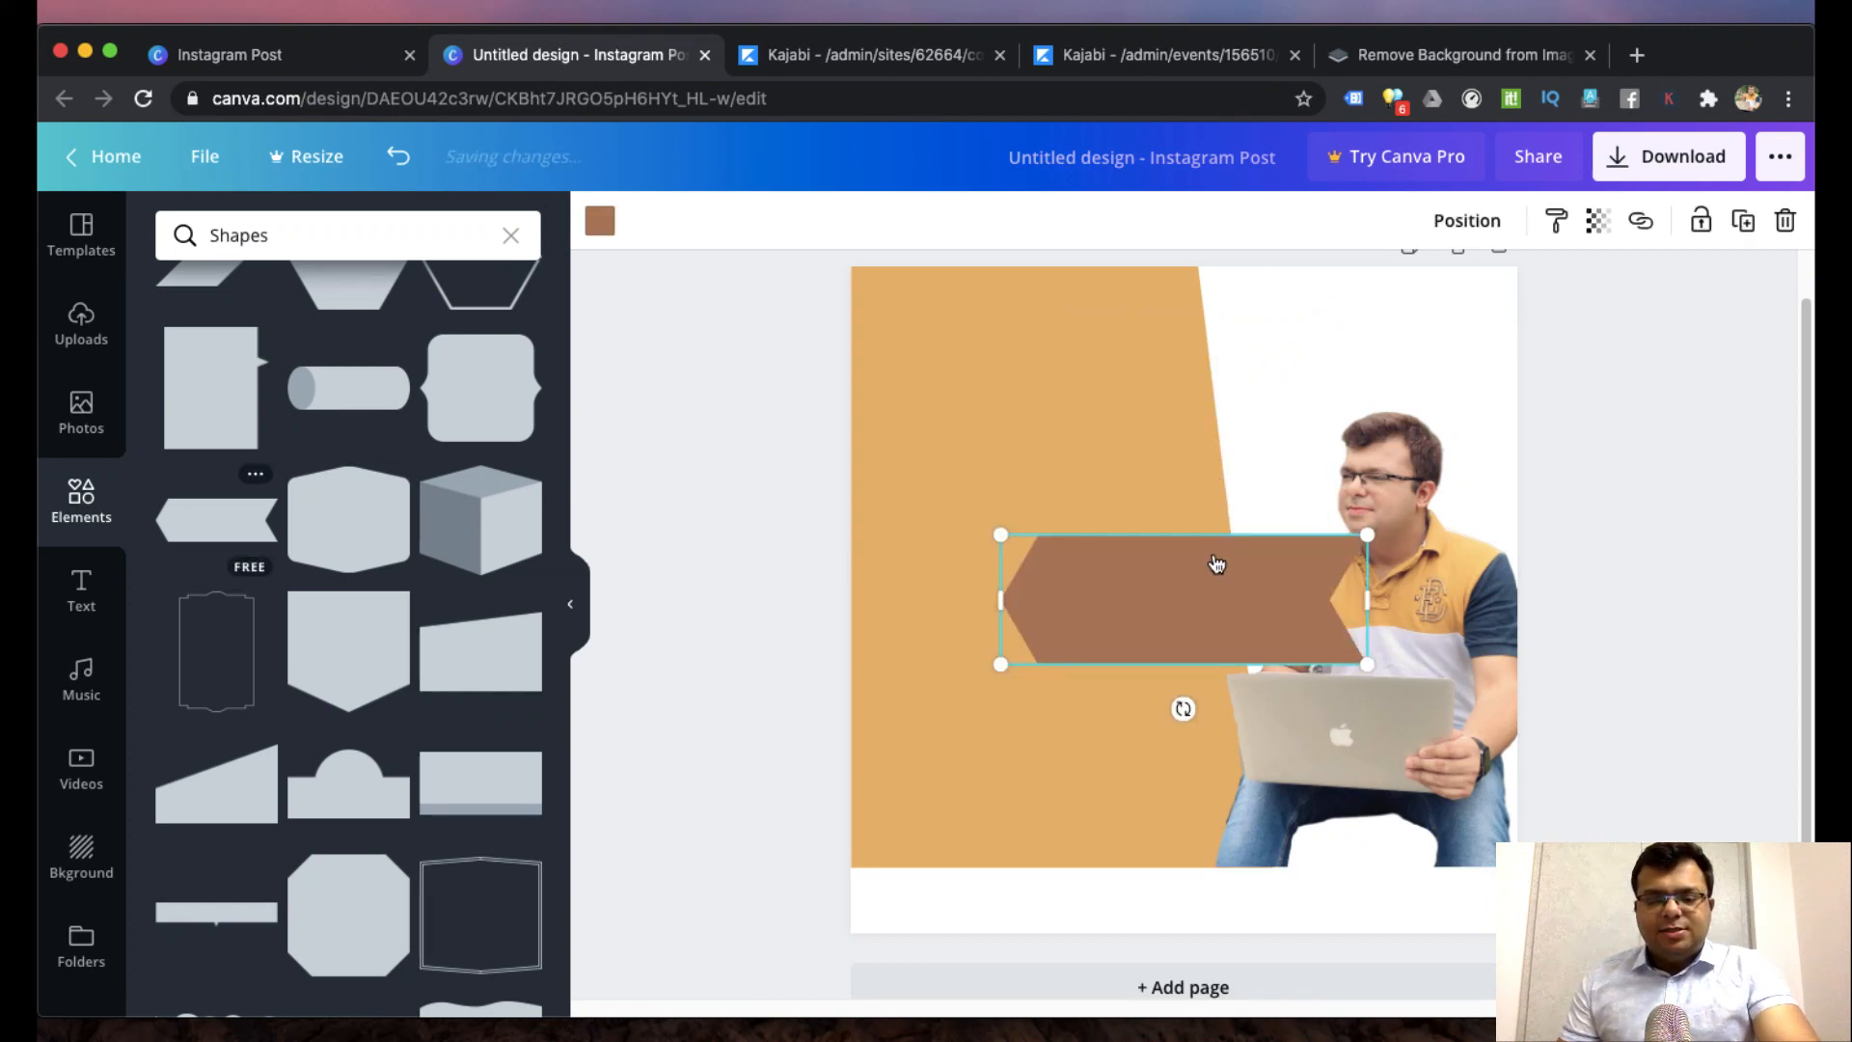
left_click_drag(1186, 570, 1130, 455)
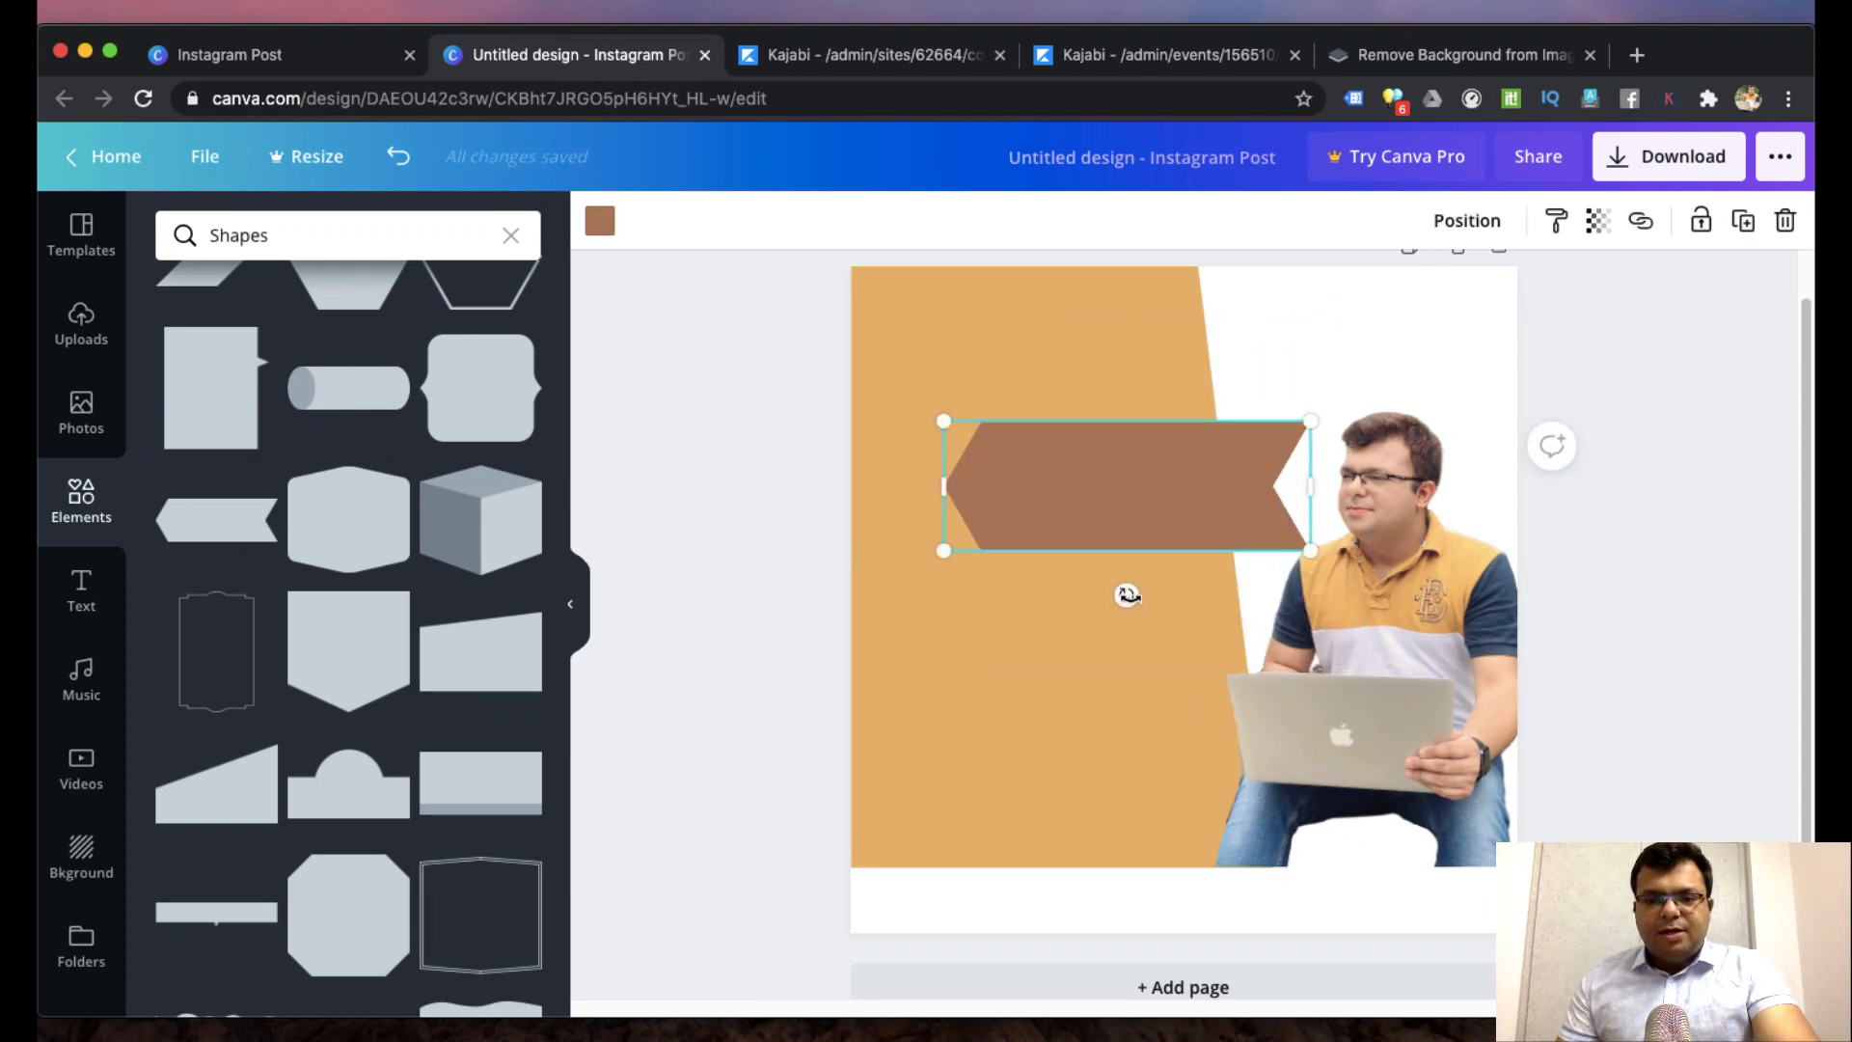
left_click_drag(1022, 610, 1009, 513)
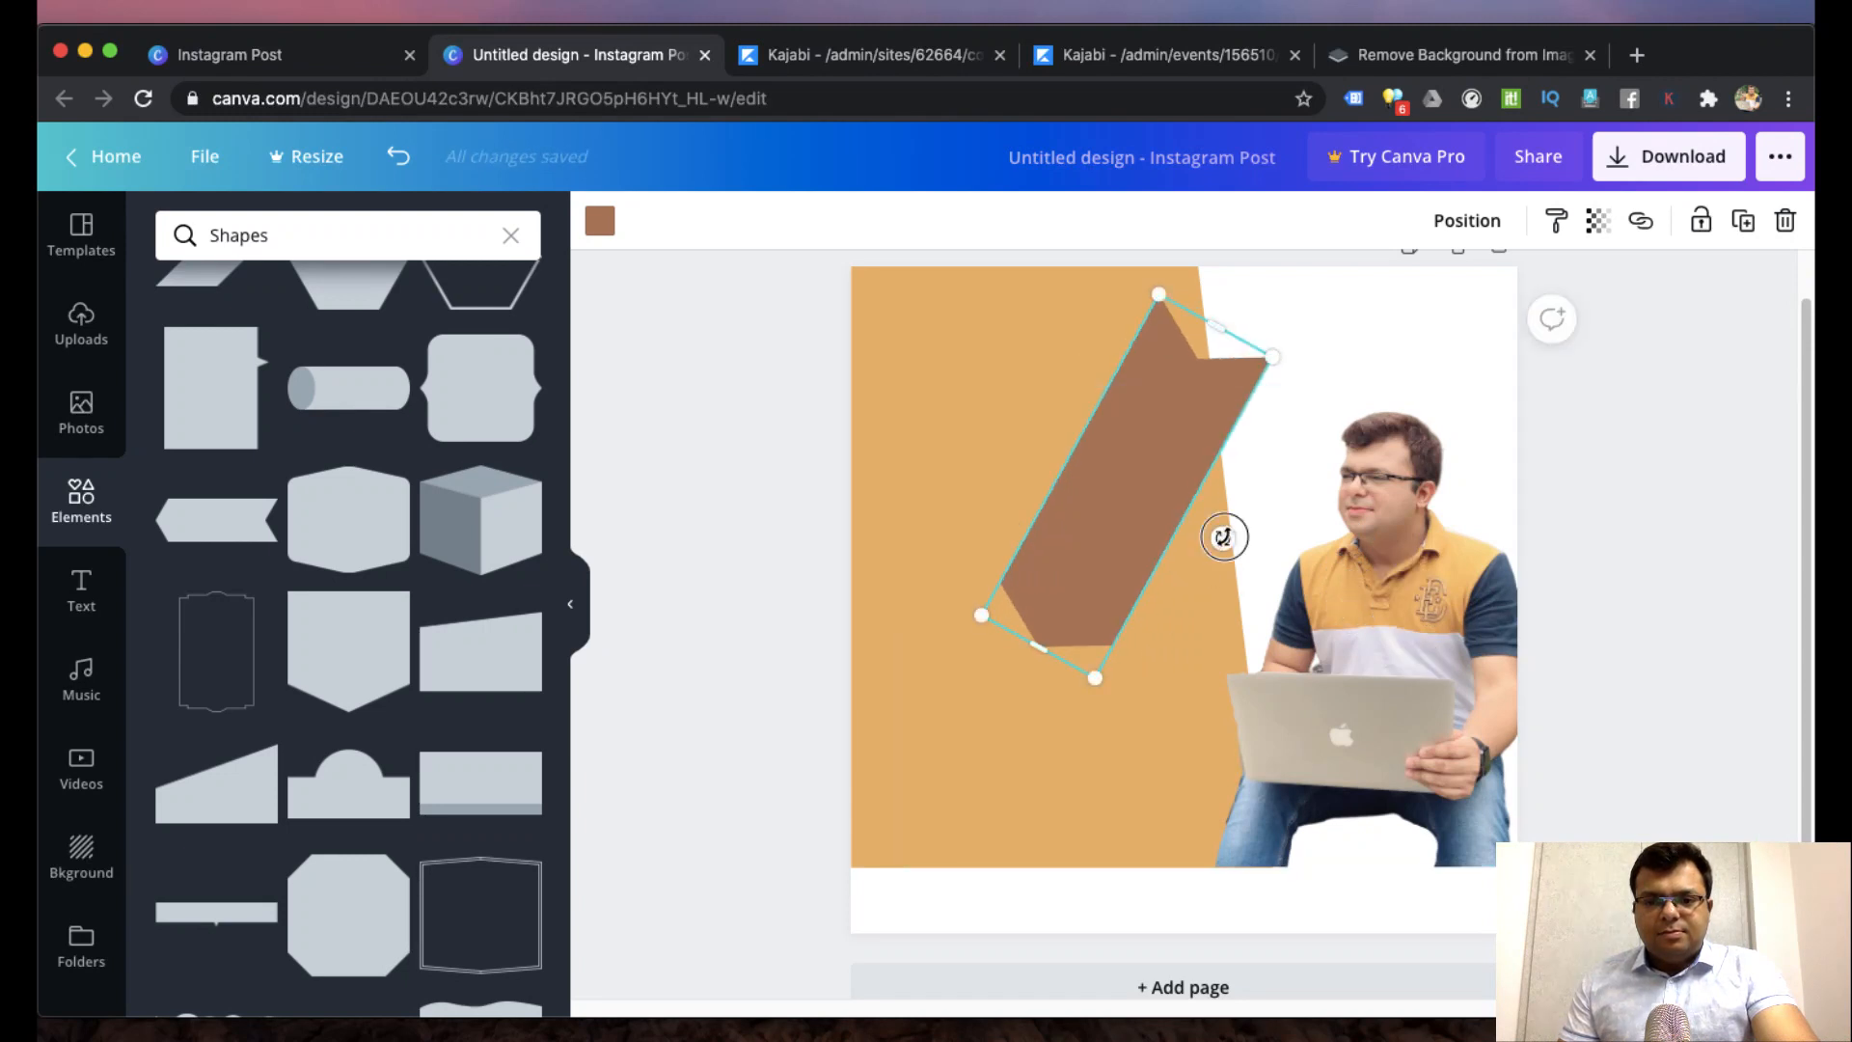
left_click_drag(1184, 496, 1004, 411)
left_click_drag(1280, 425, 1257, 486)
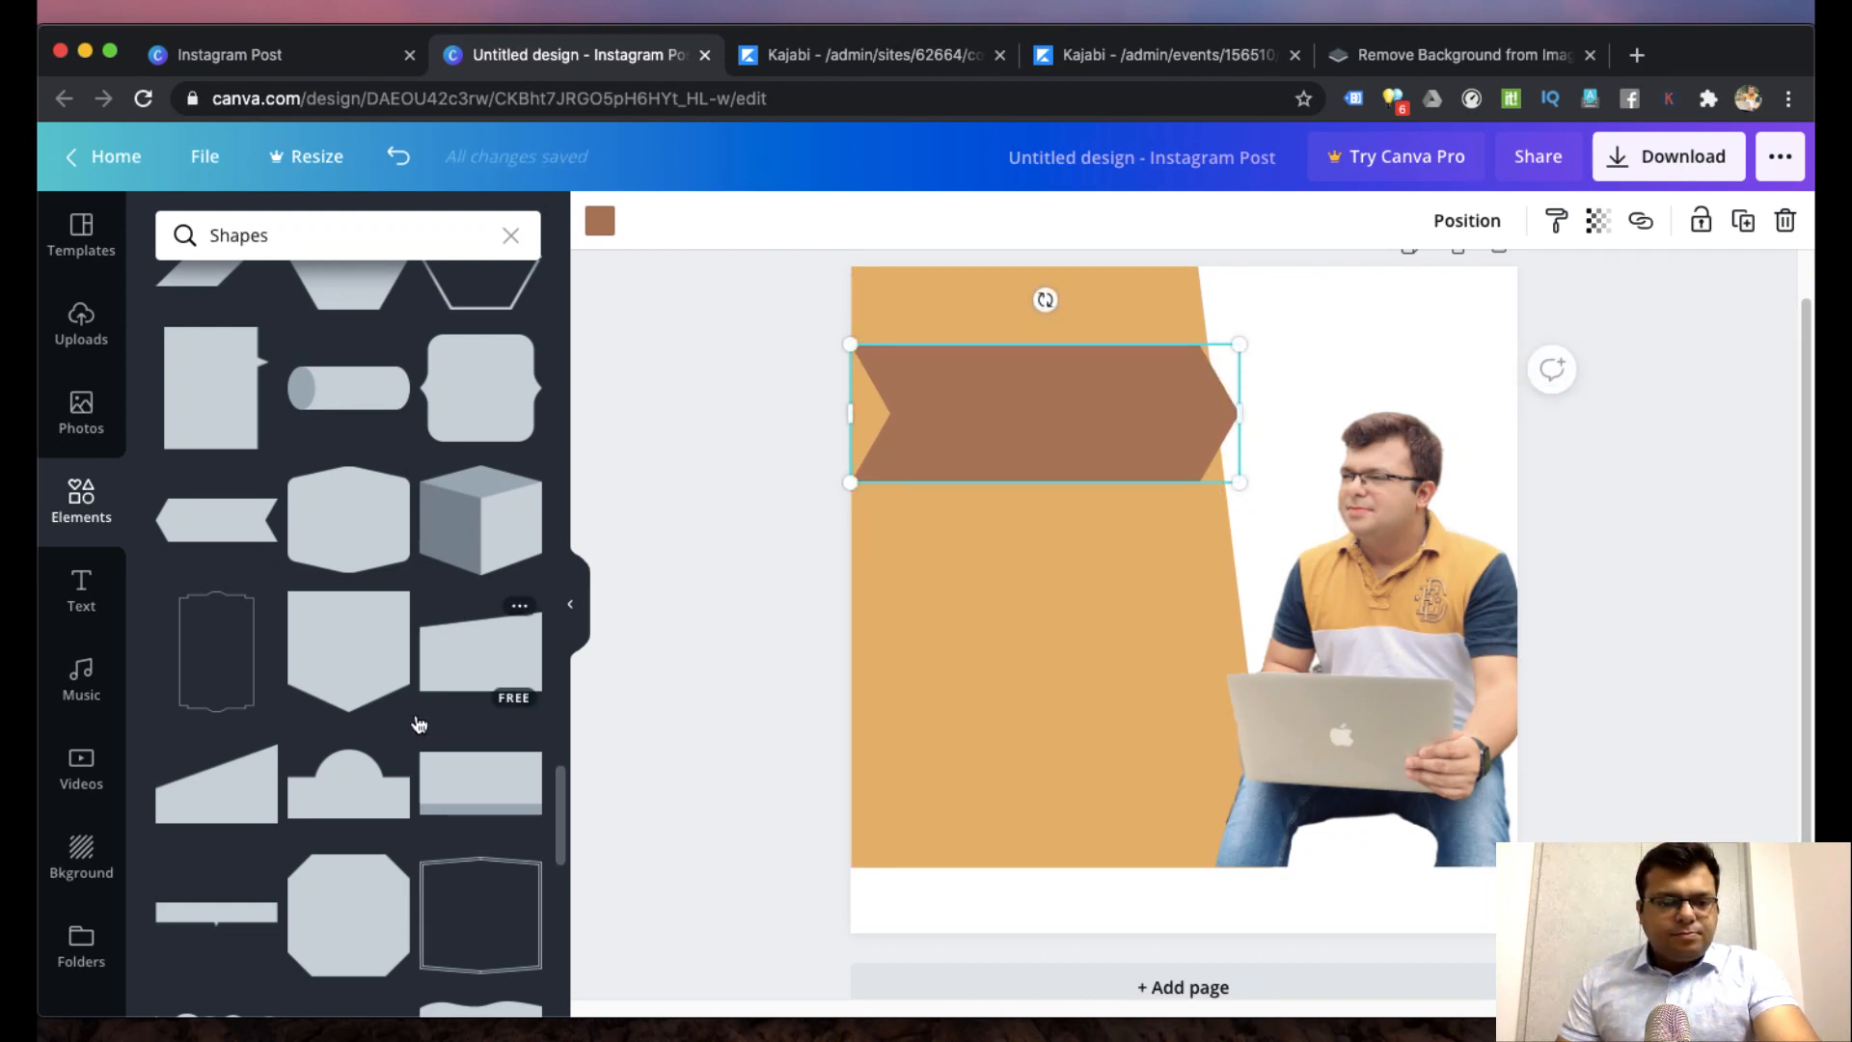
- Add the thick right-pointing chevron from Shapes, shrink it to about the ribbon's height and place it over the ribbon's tip
scroll(419, 724, "up", 6)
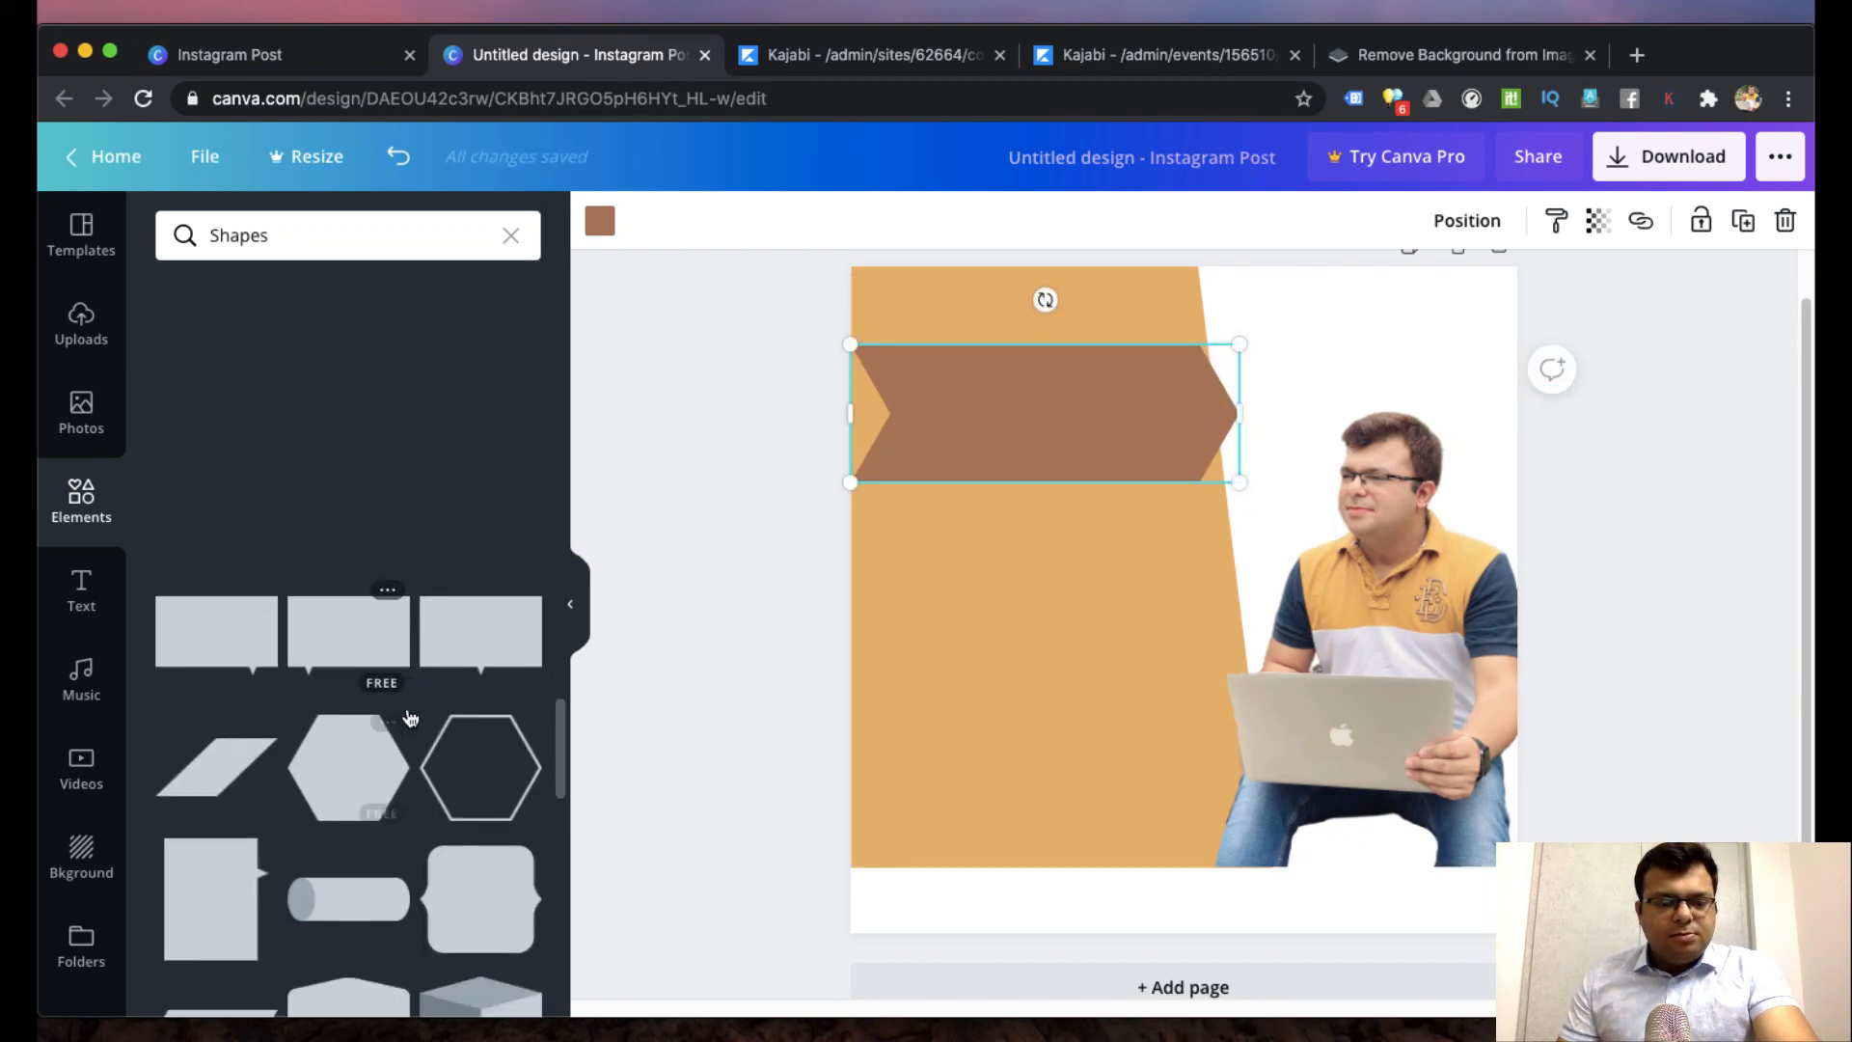
scroll(388, 671, "up", 10)
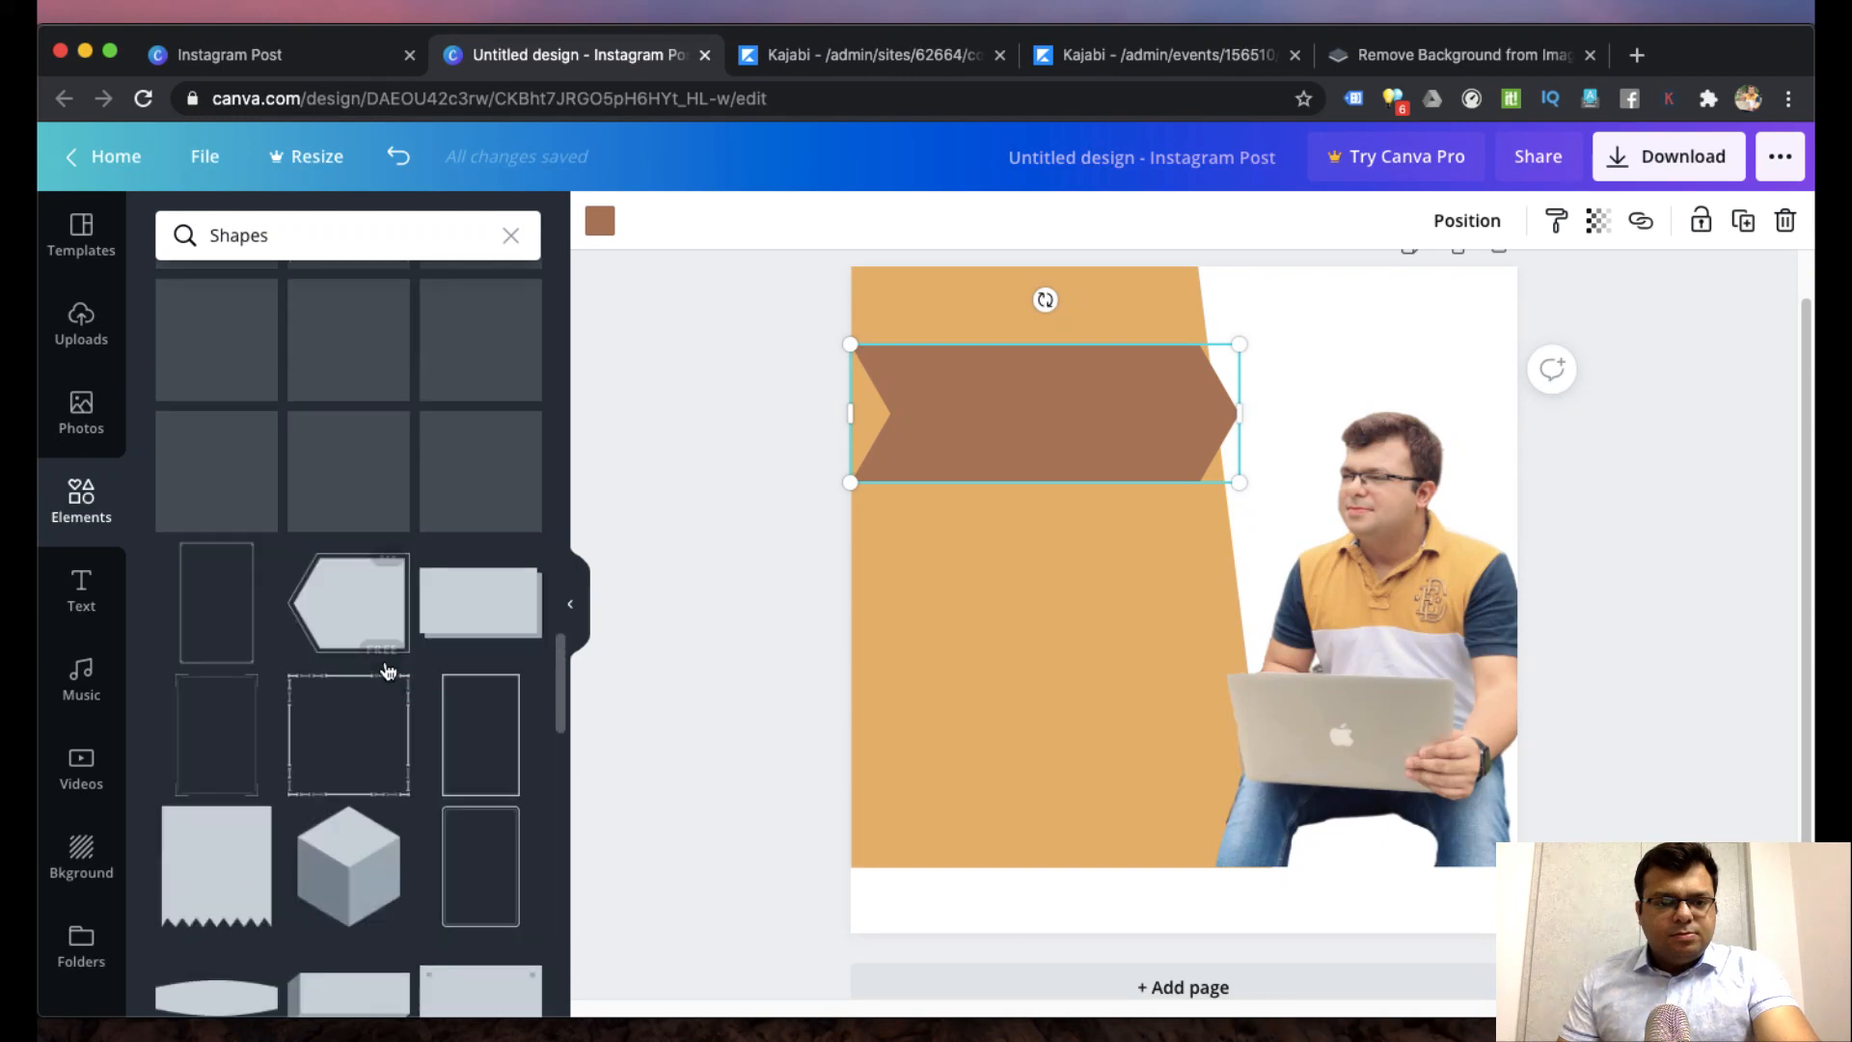
scroll(388, 670, "up", 1)
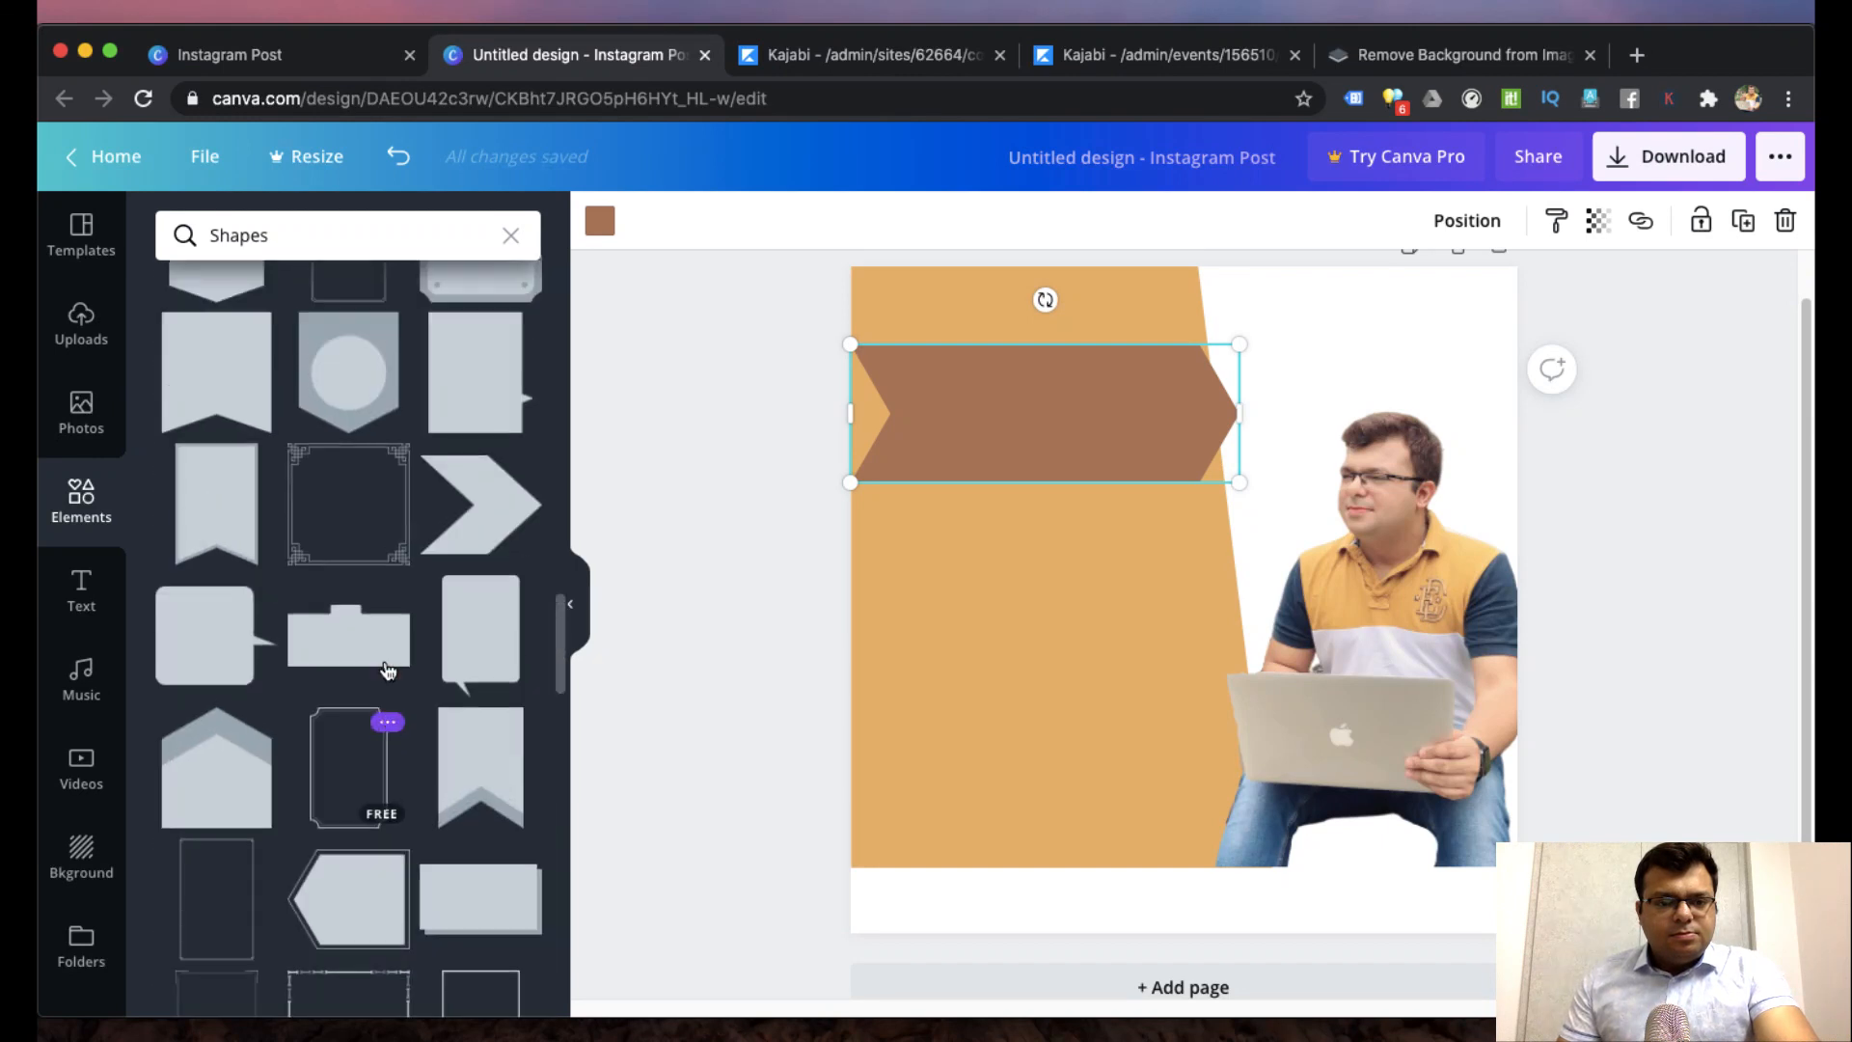
left_click(486, 523)
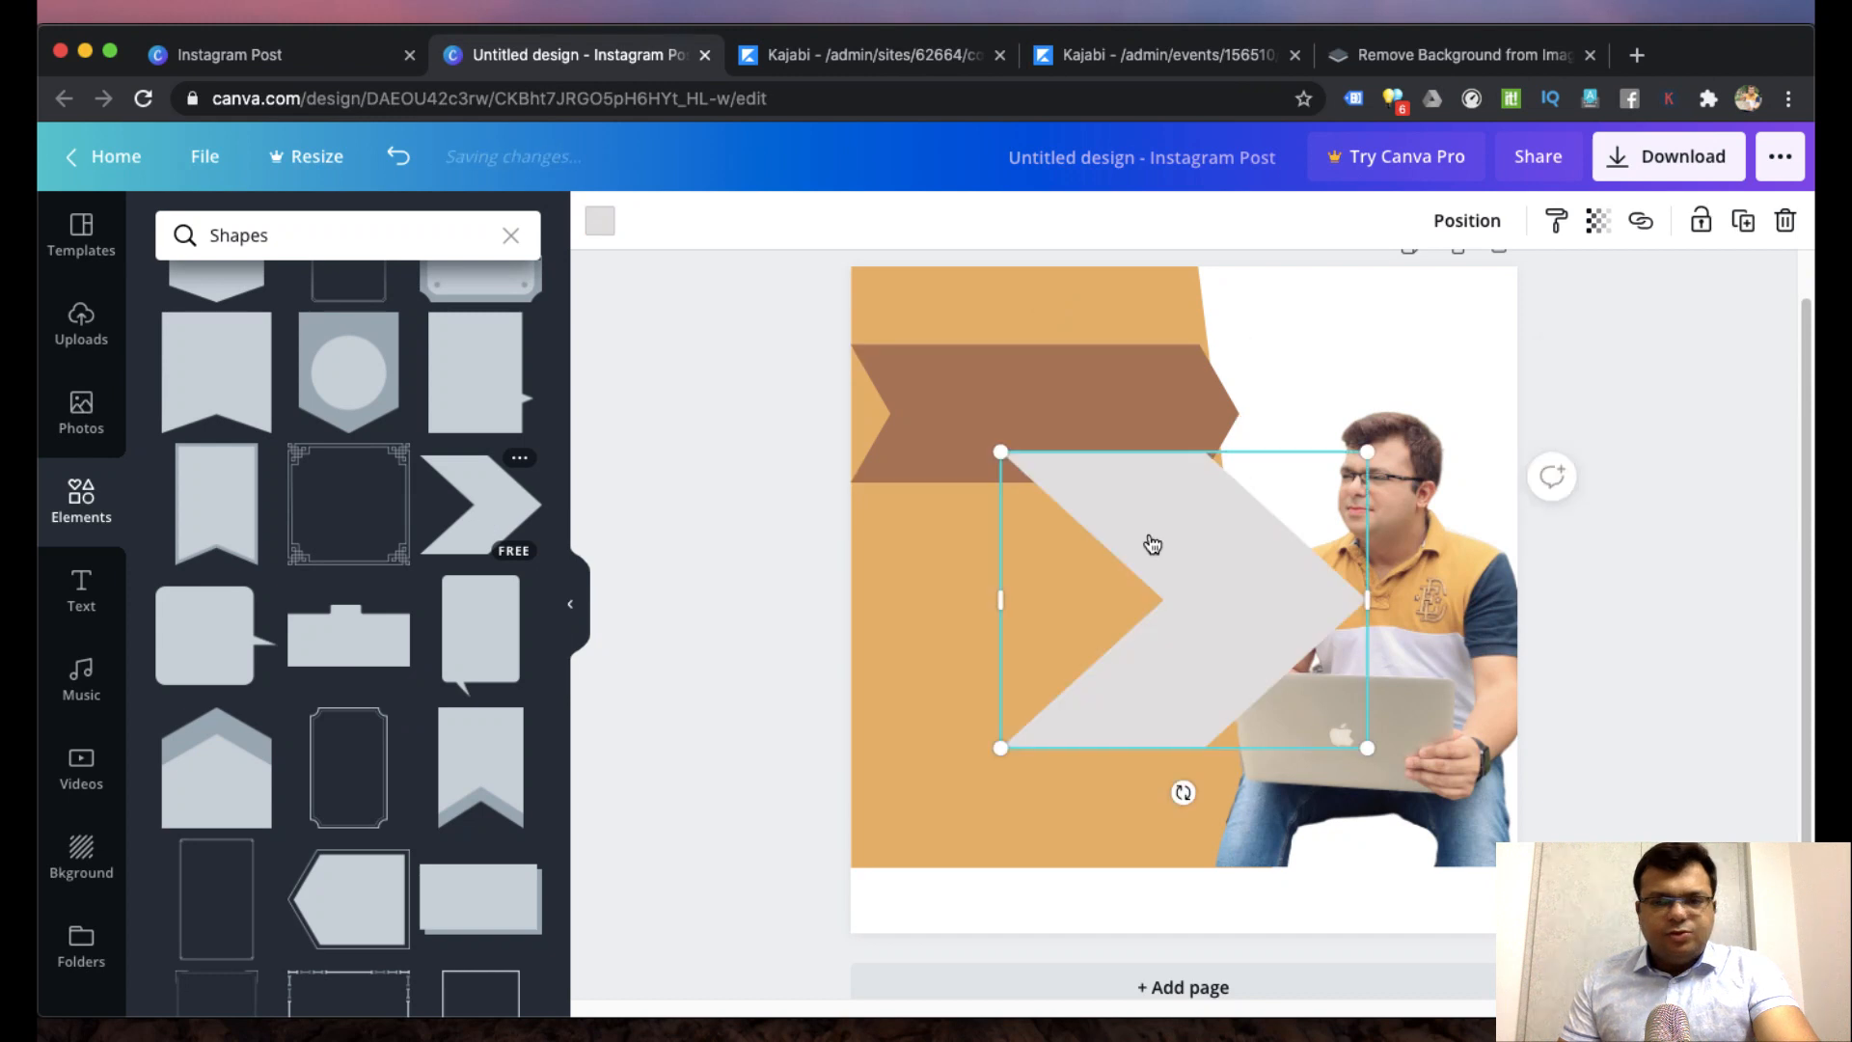
left_click_drag(1252, 687, 1120, 612)
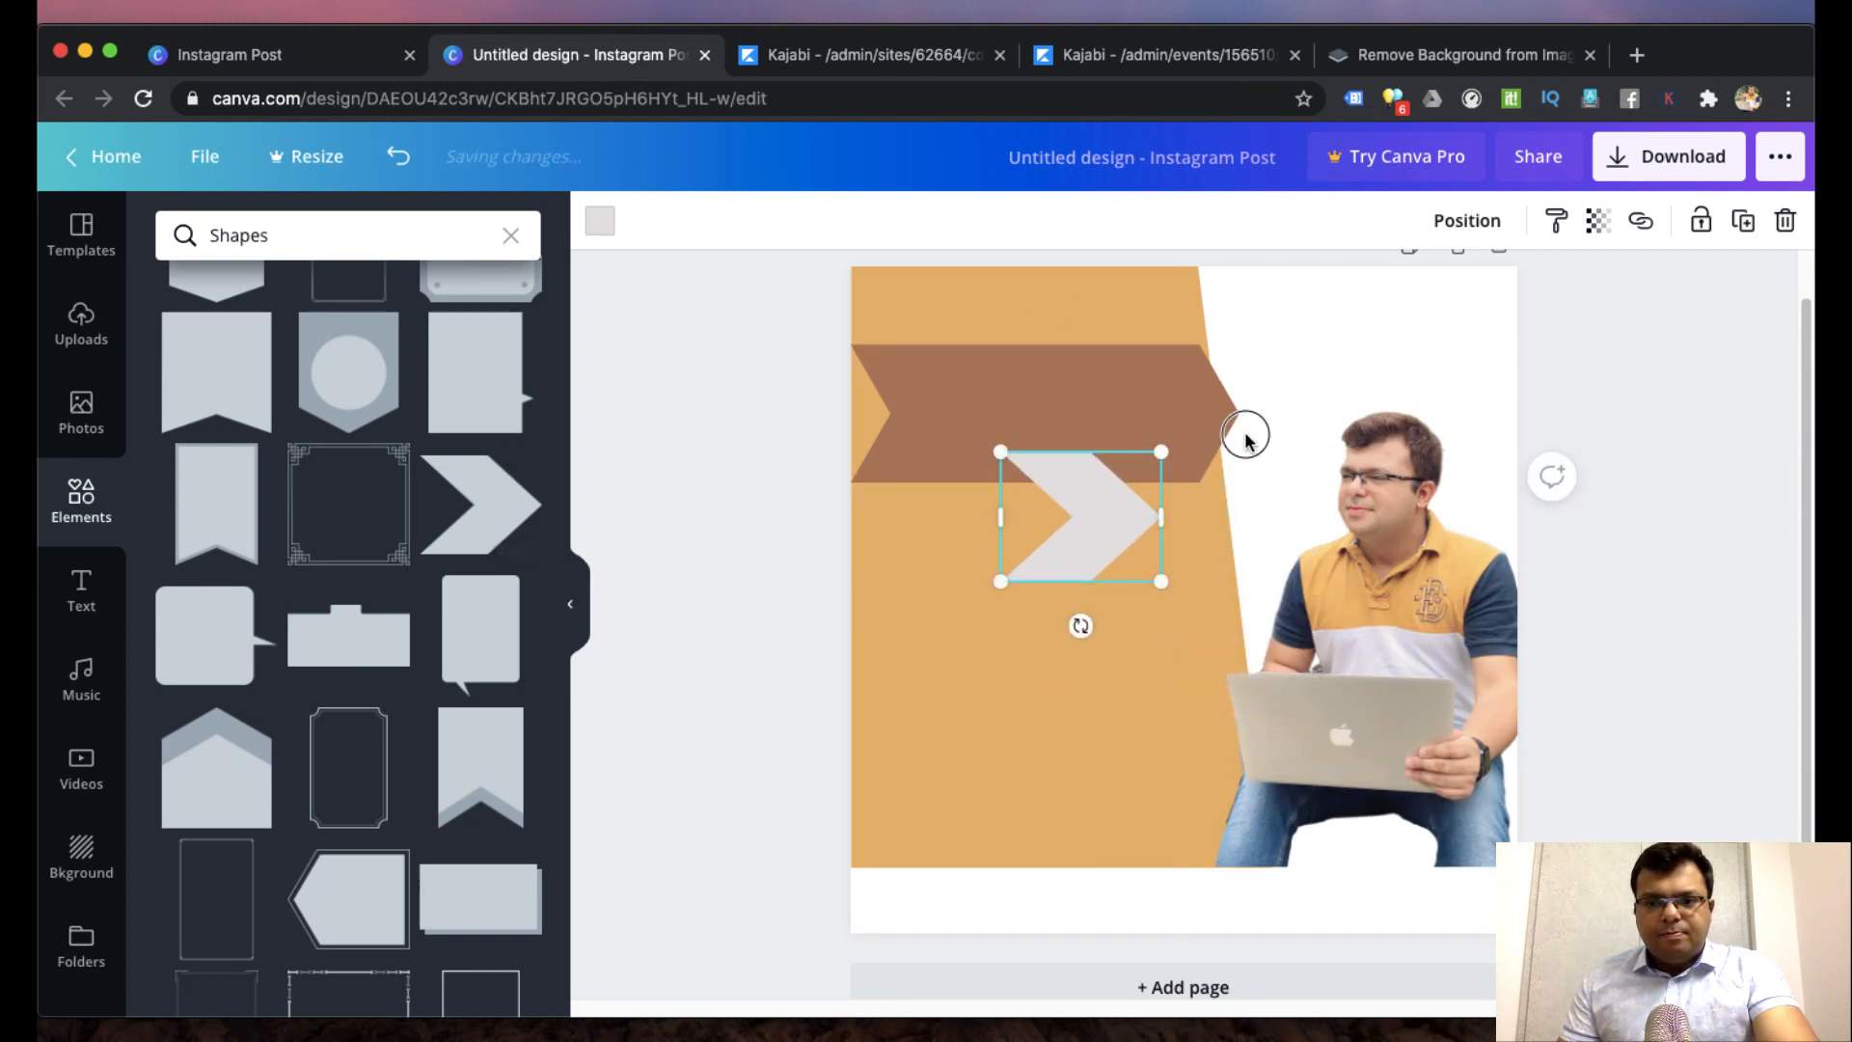
left_click_drag(1110, 525, 1269, 422)
- Recolour the ribbon banner with the photo's light grey-blue and the chevron with the lighter default red
left_click(1050, 418)
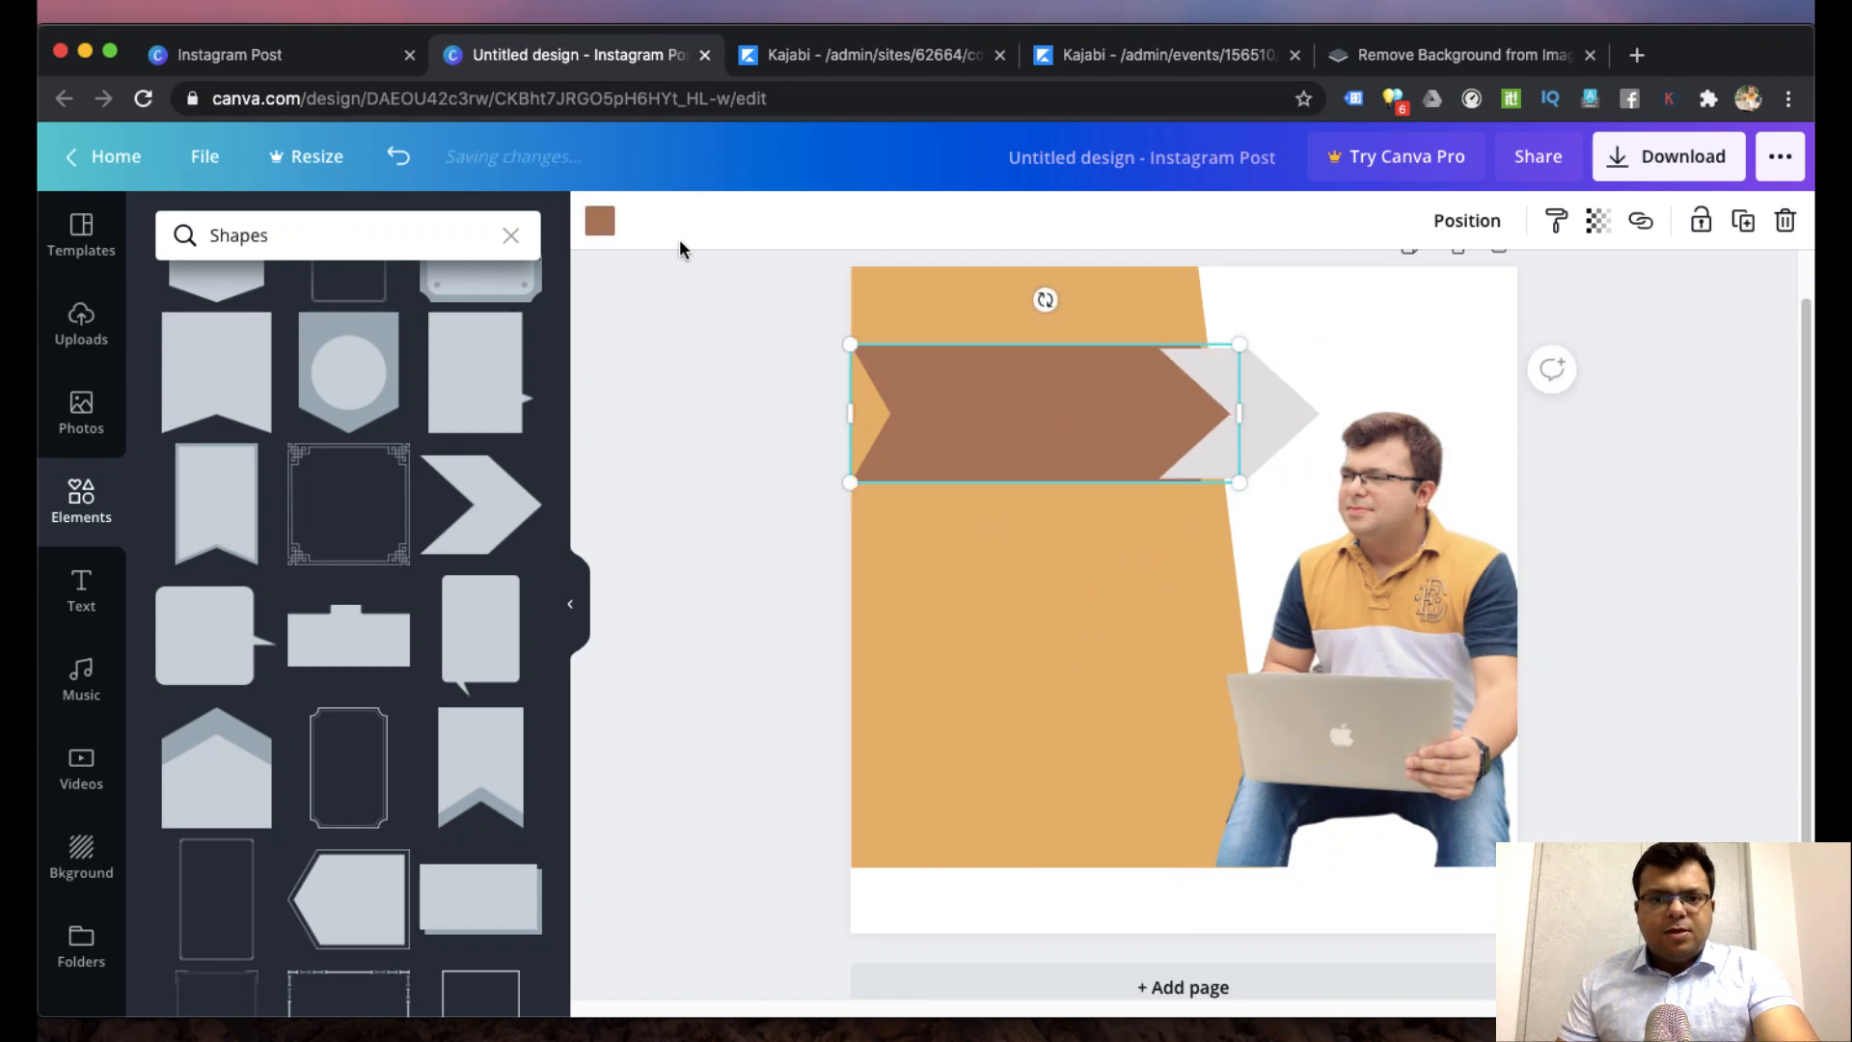
left_click(601, 222)
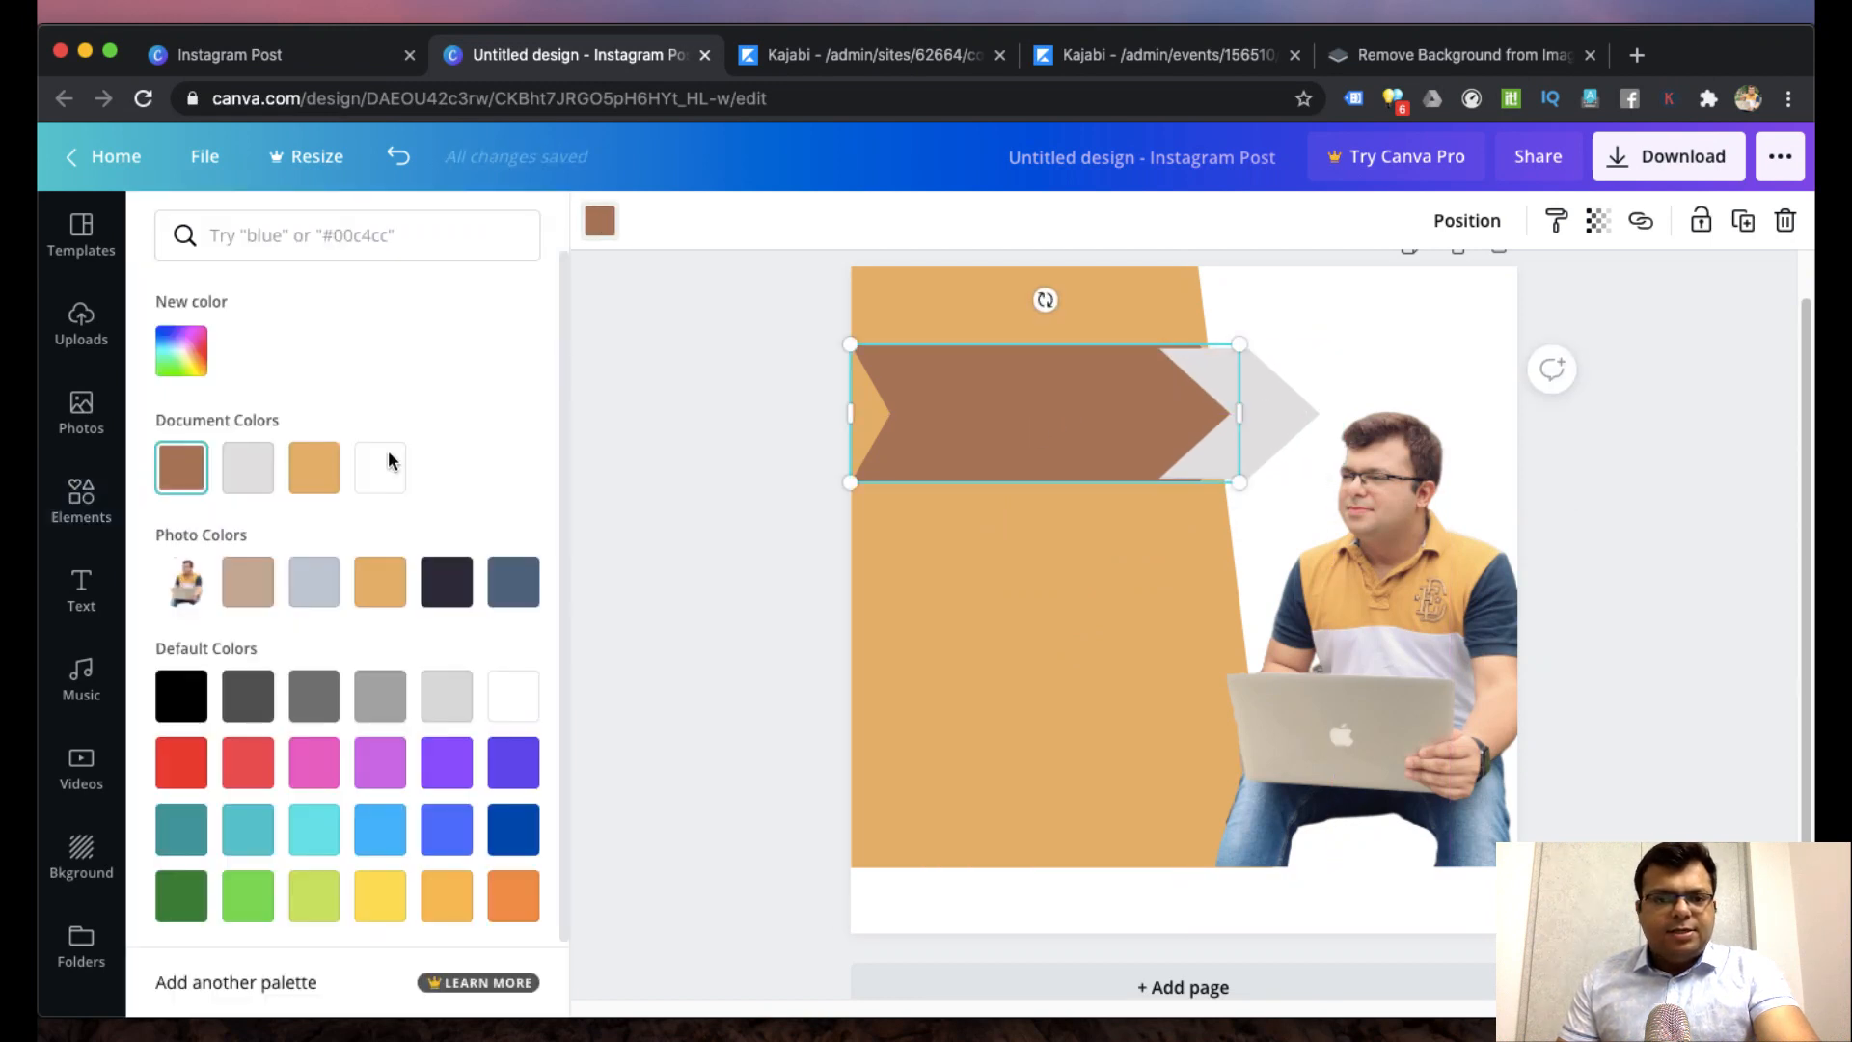
left_click(313, 589)
left_click(1258, 421)
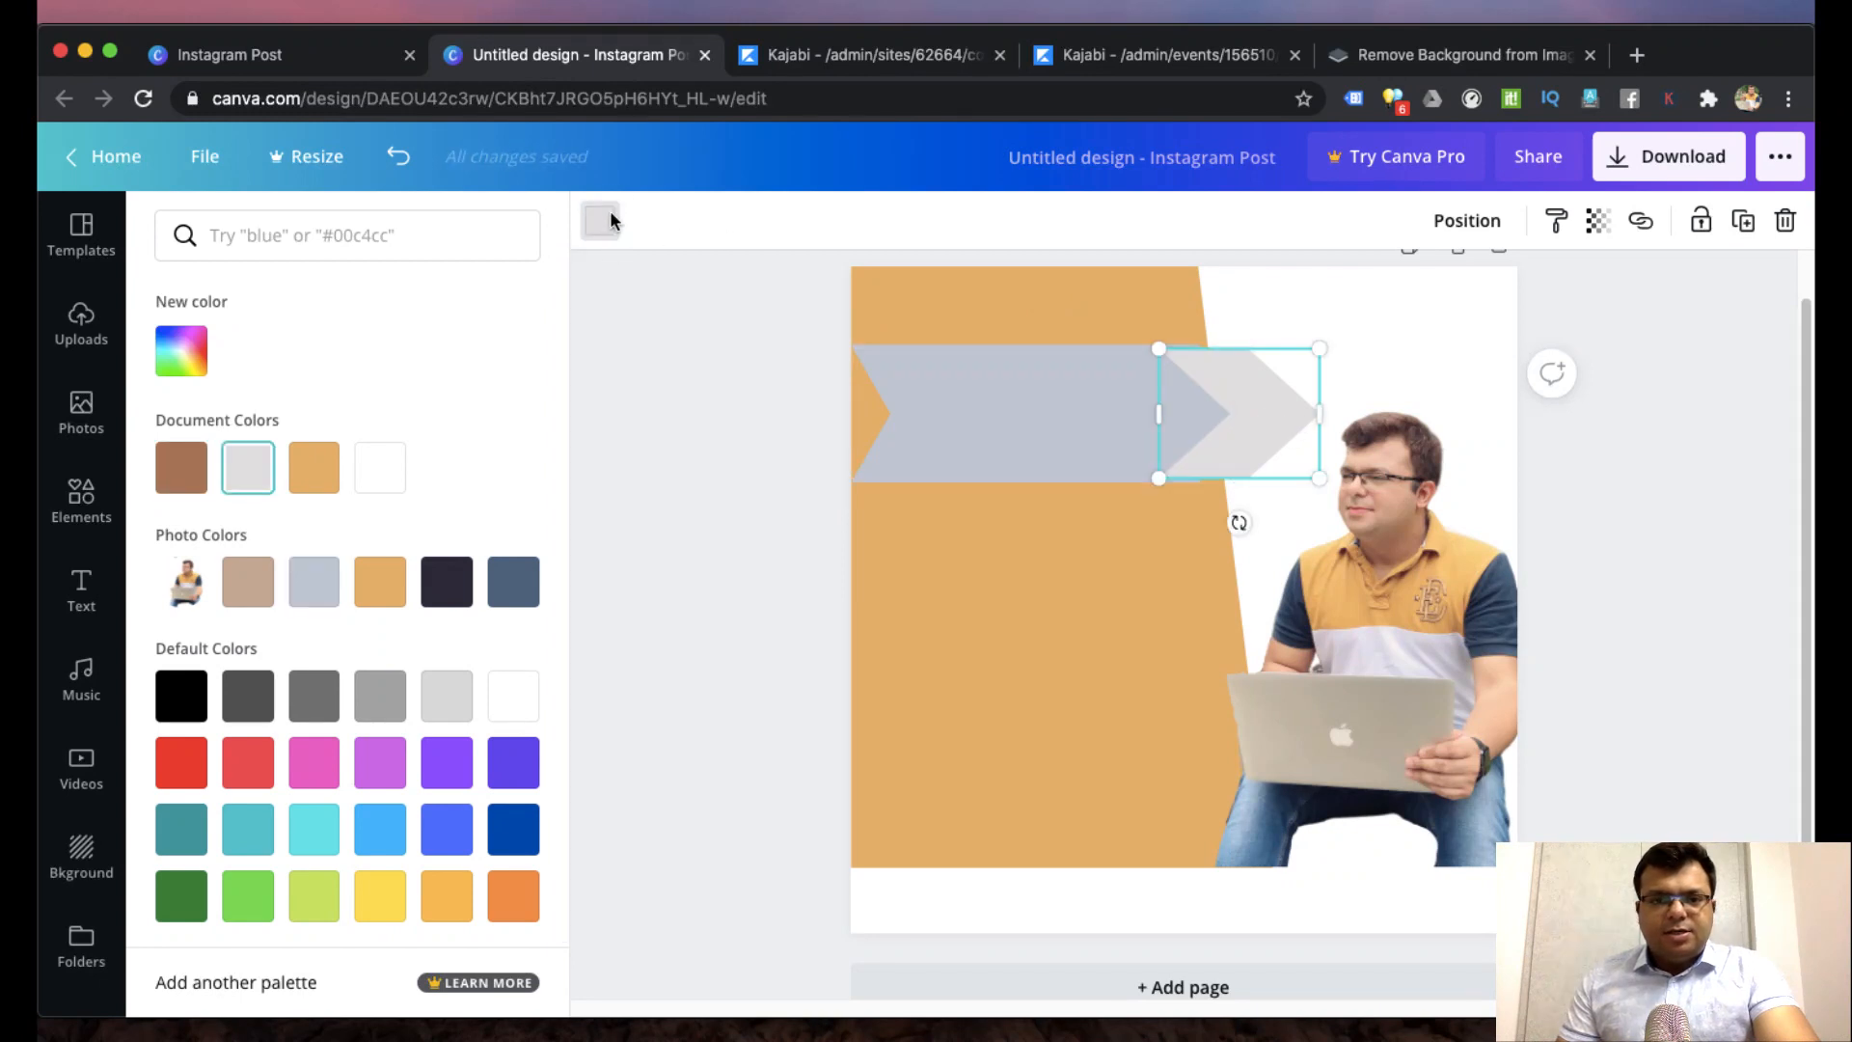
left_click(611, 221)
left_click(602, 224)
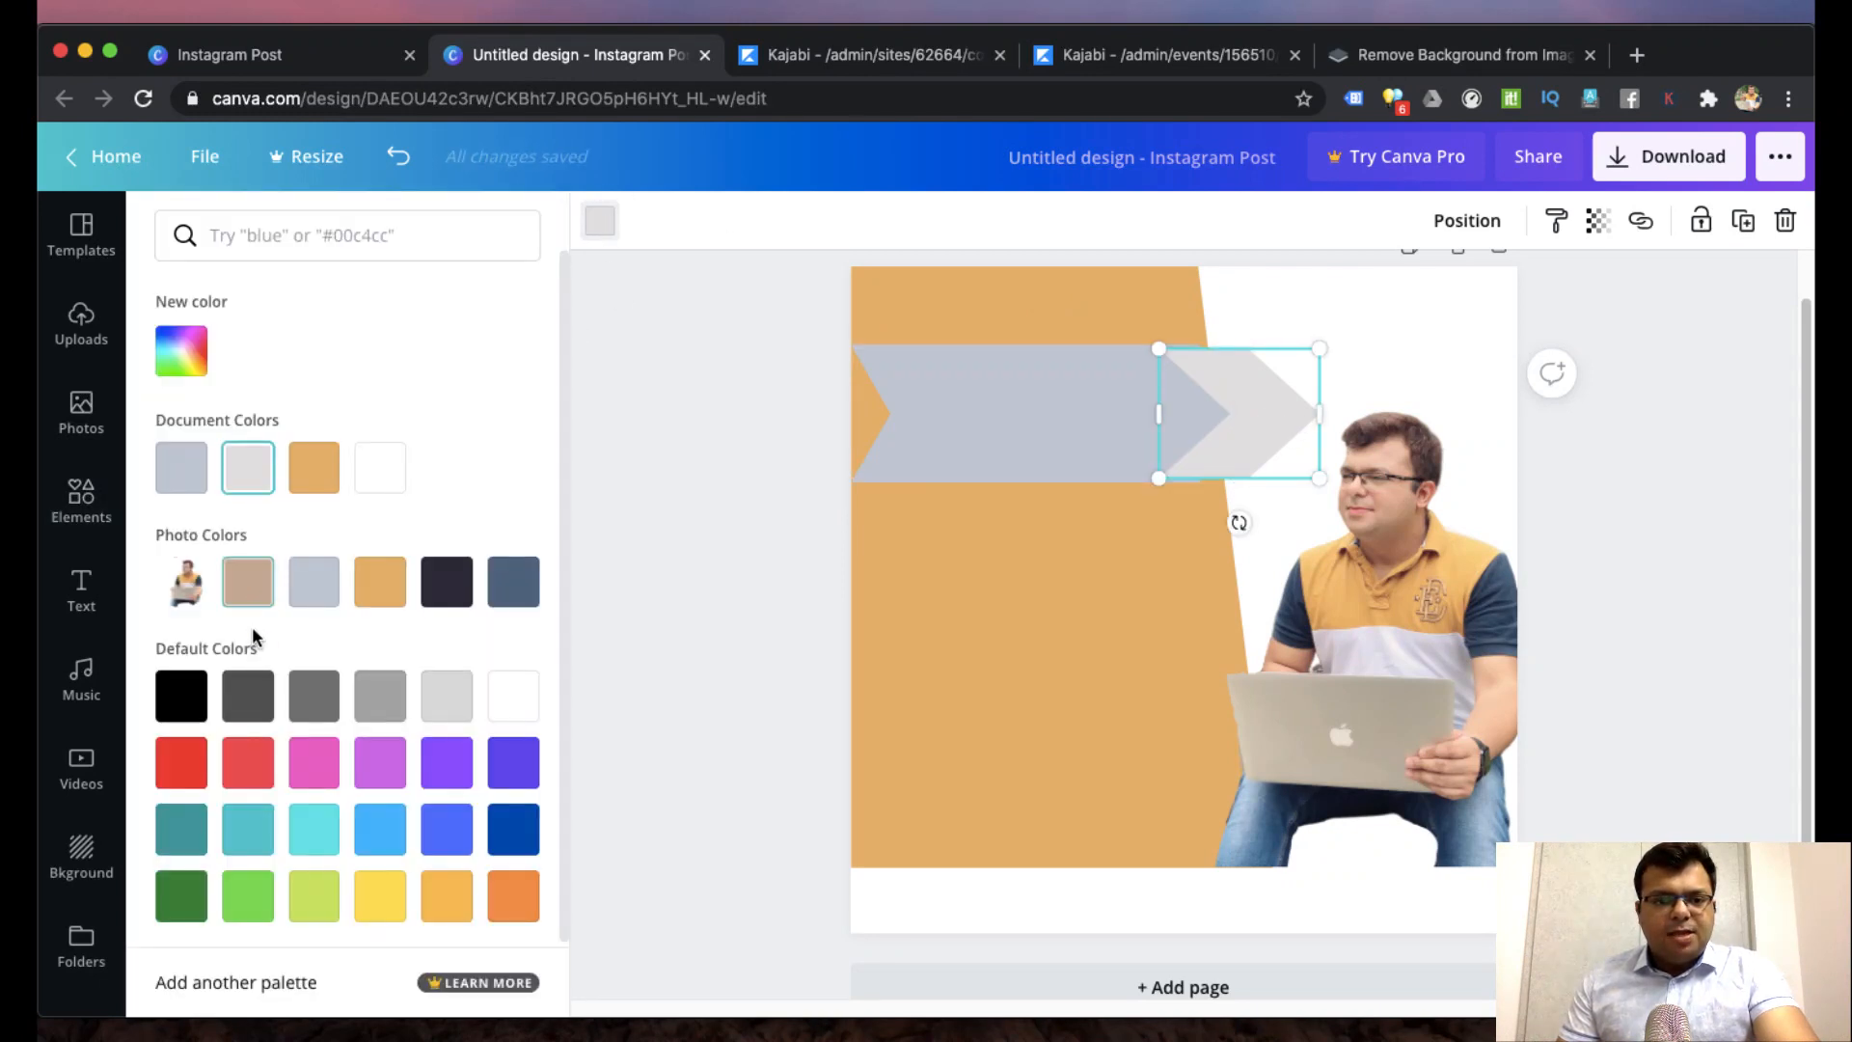
left_click(241, 756)
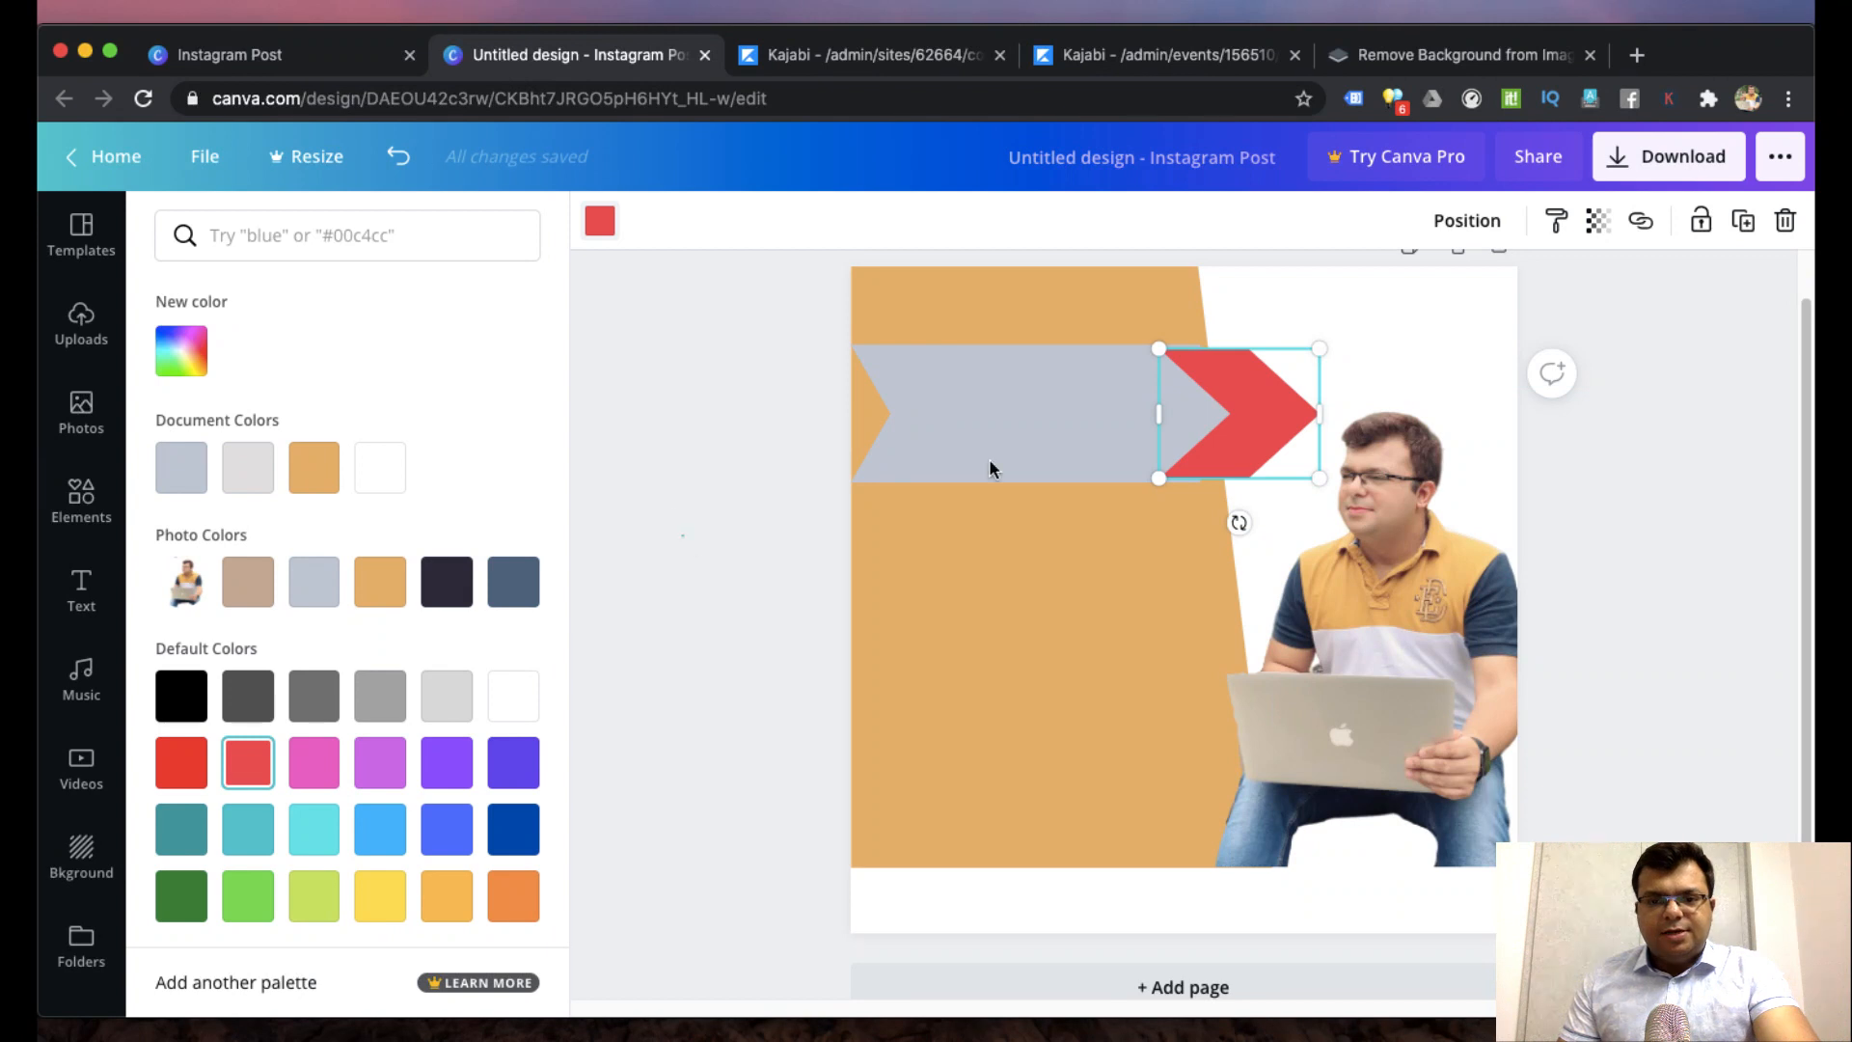
- Shift the ribbon banner past the page's left edge to hide its notch, and widen it to meet the red chevron
left_click_drag(980, 401, 959, 405)
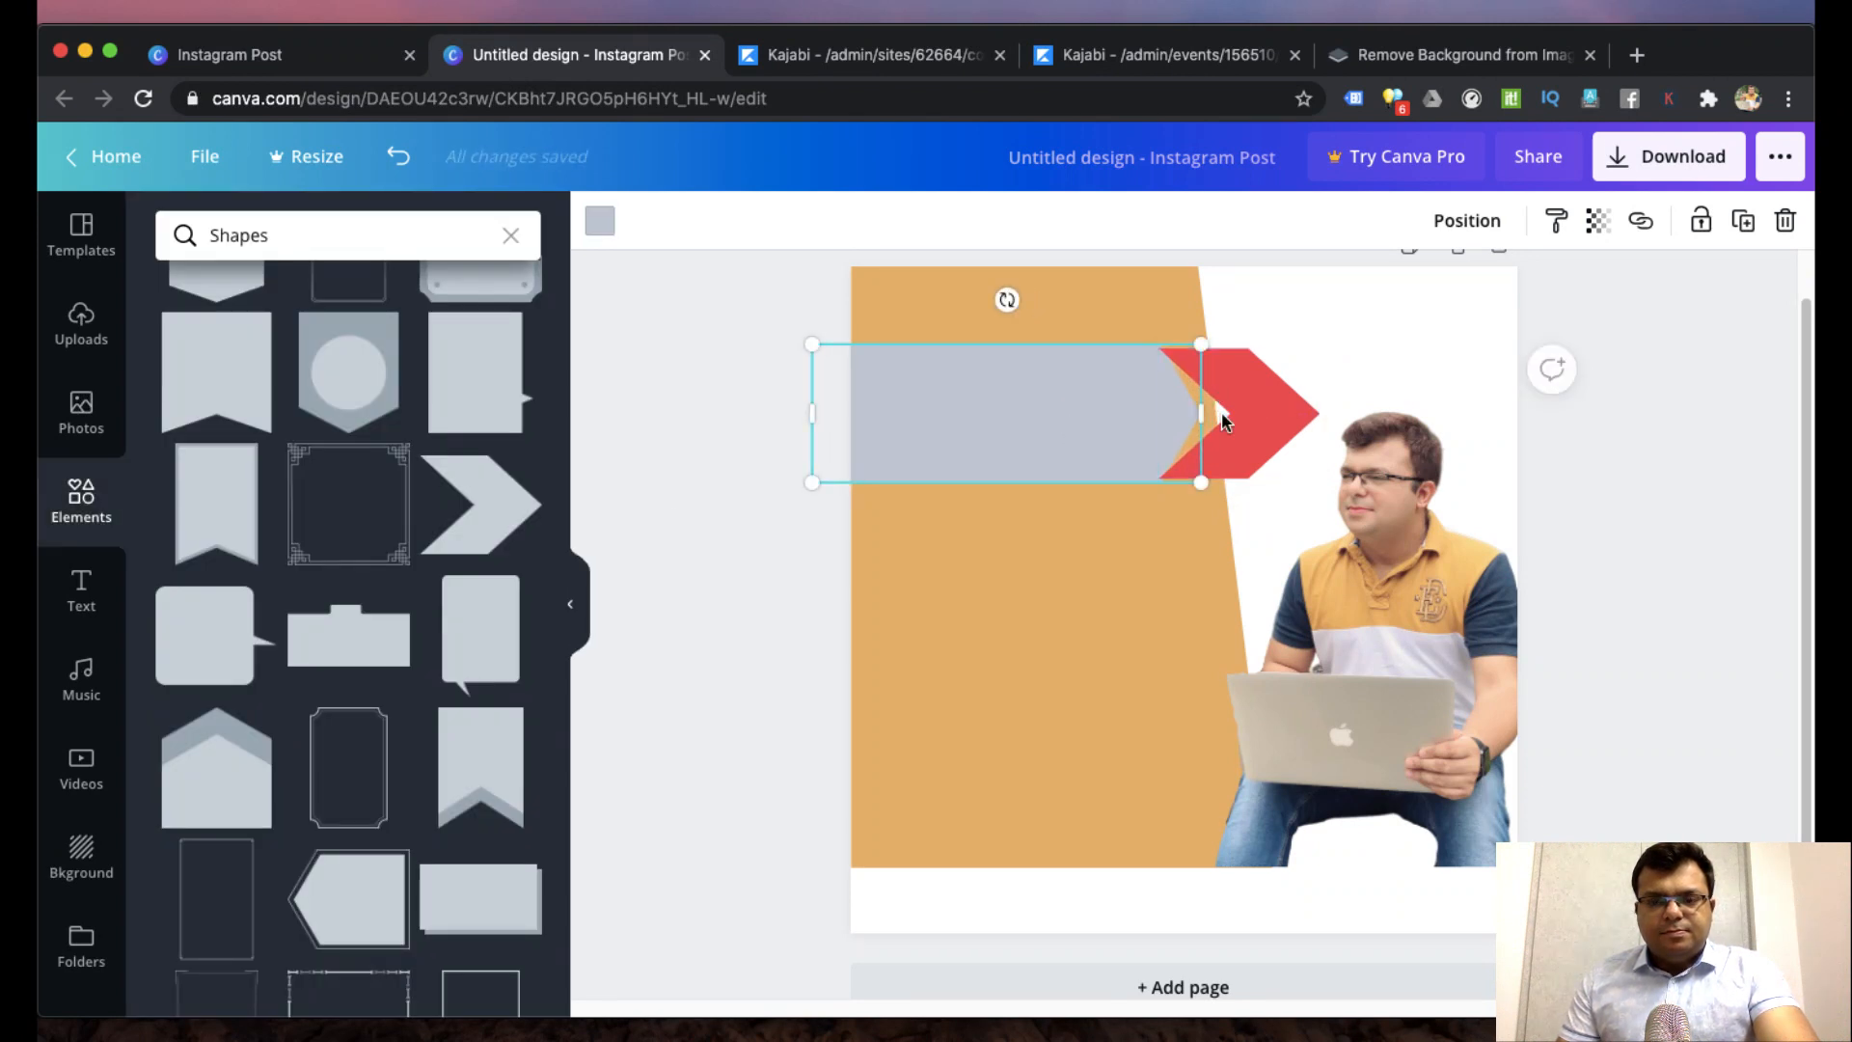
left_click_drag(1223, 414, 1275, 424)
left_click(1630, 730)
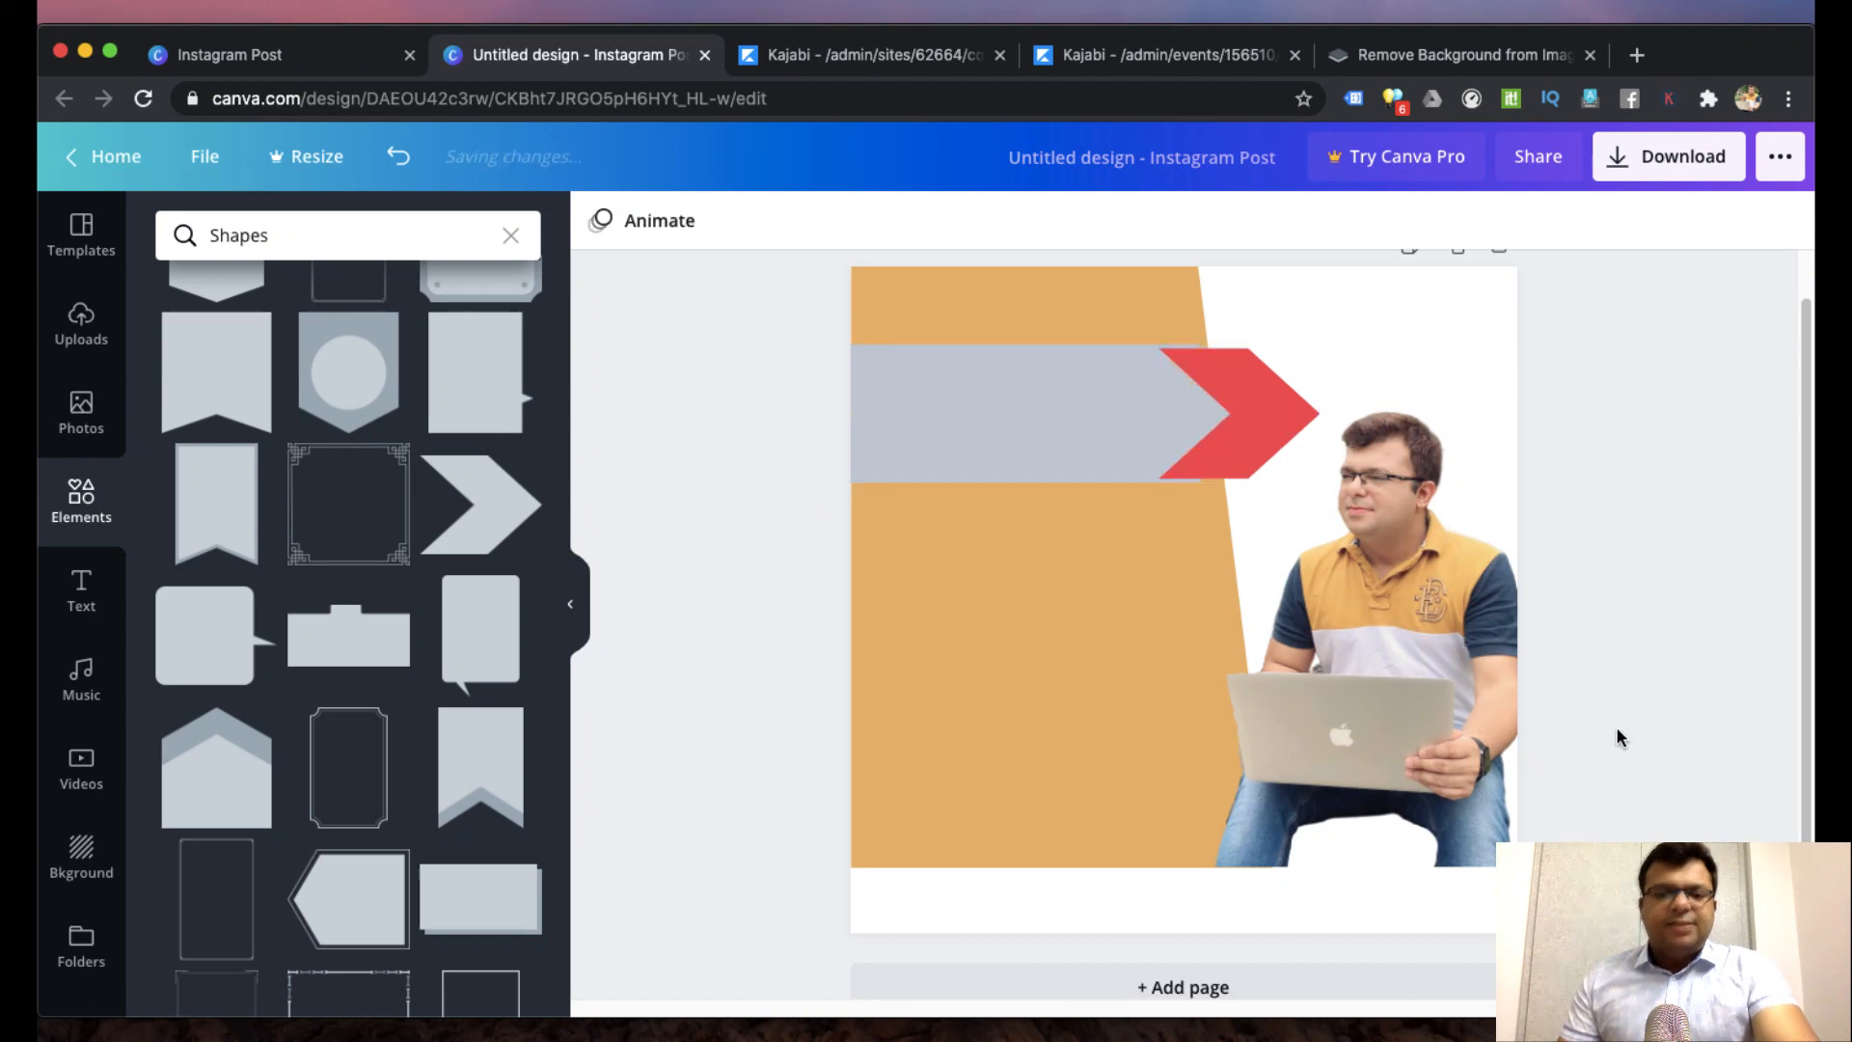
- Recolour the ribbon banner with the photo's slate blue
left_click(827, 447)
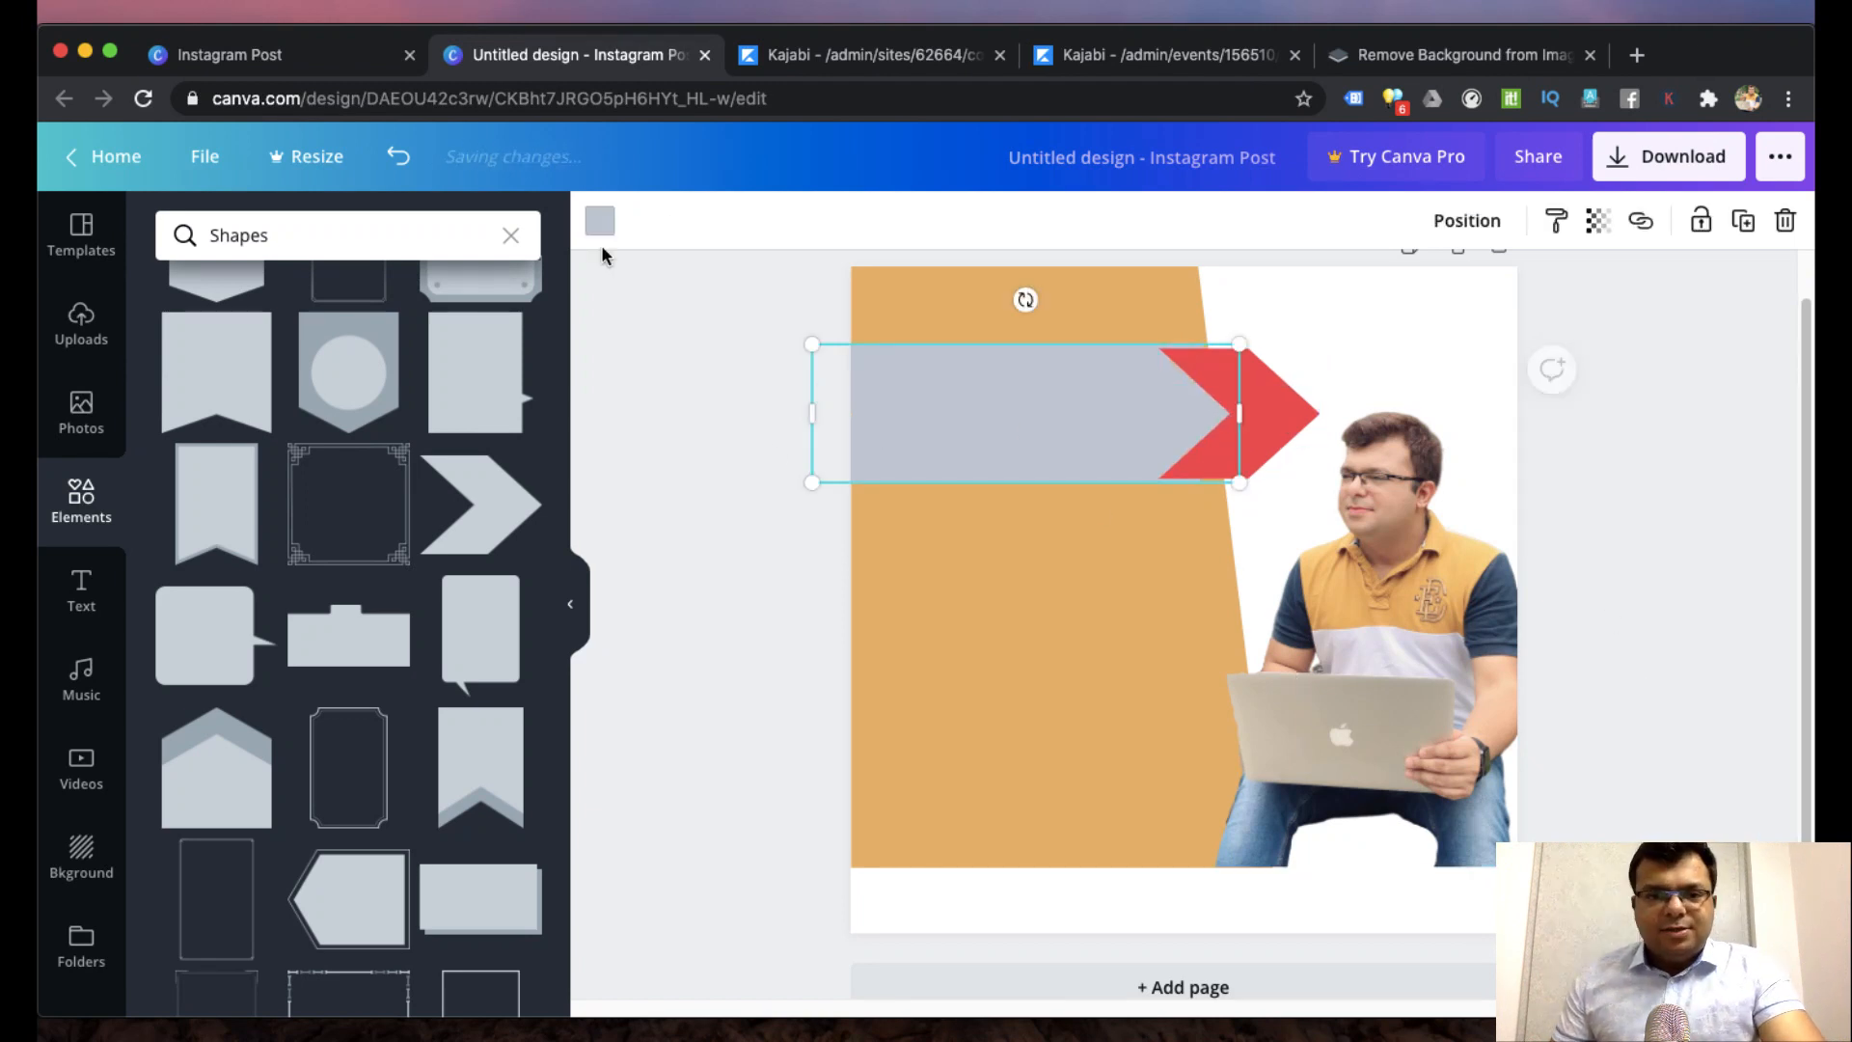
left_click(600, 221)
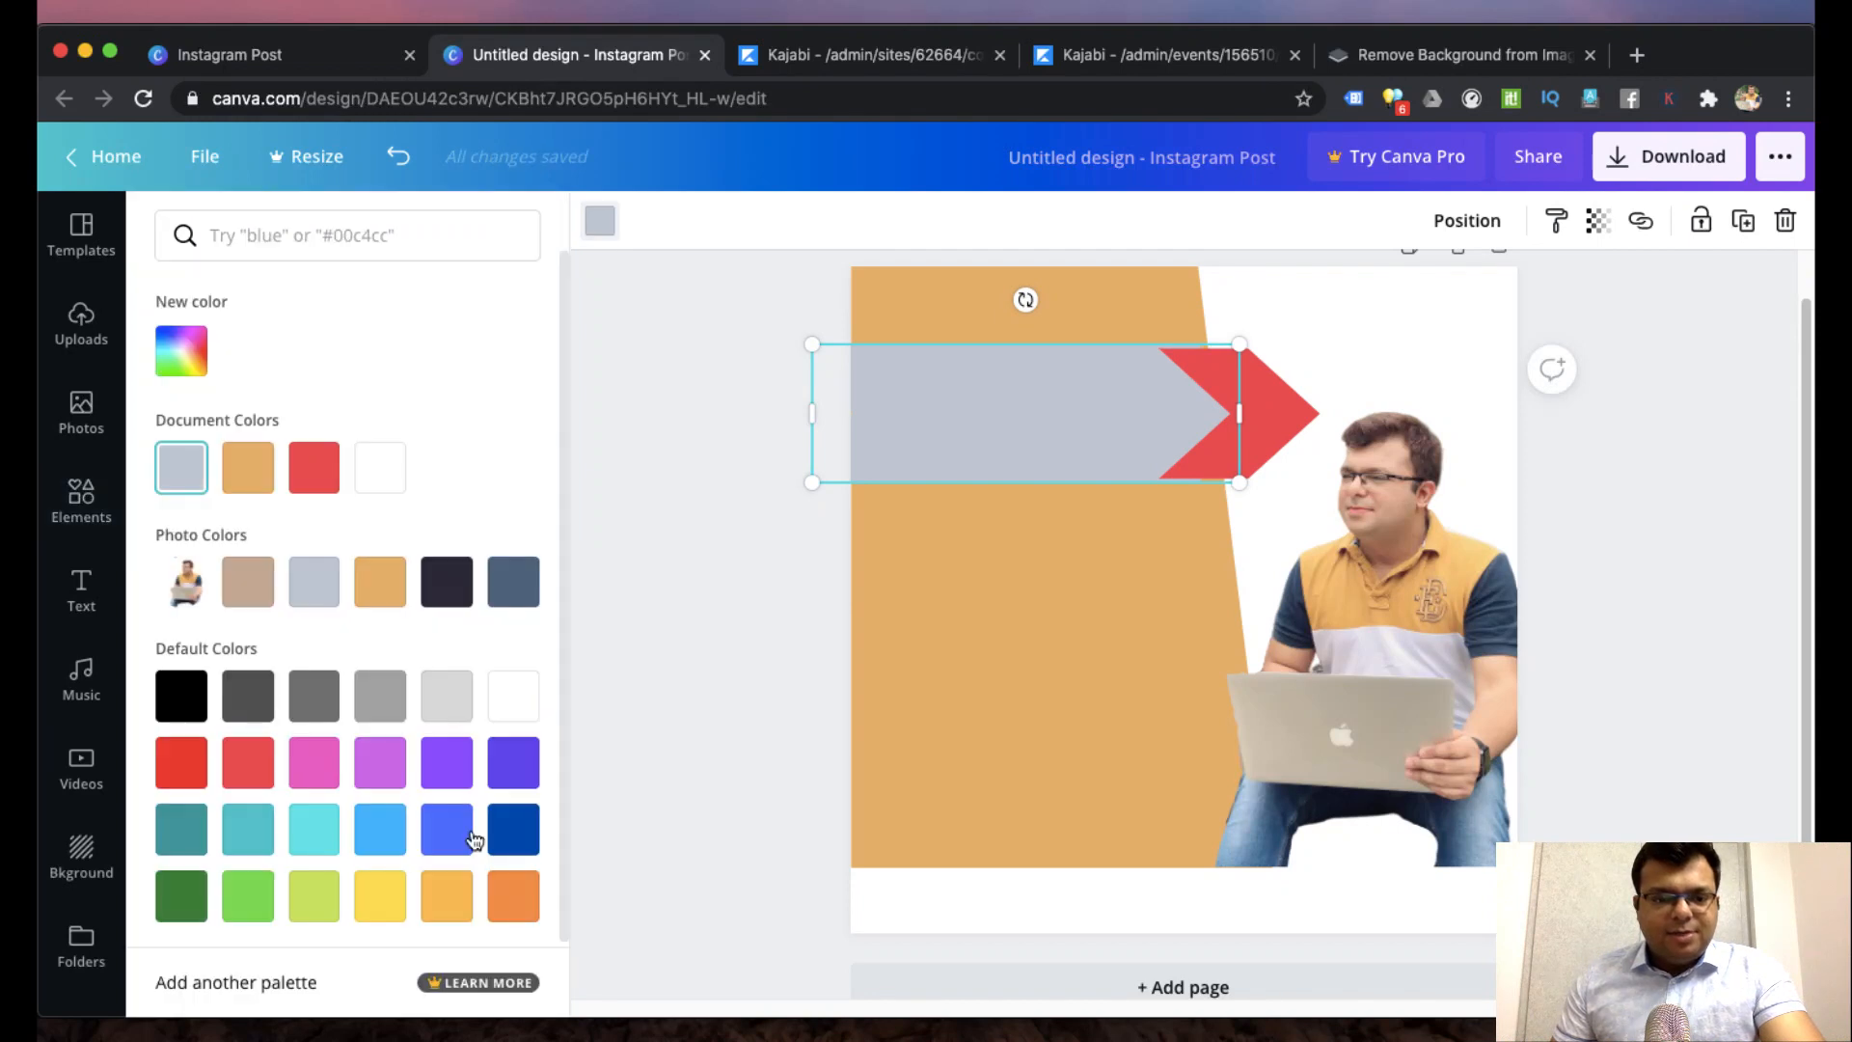
left_click(513, 582)
left_click(1048, 399)
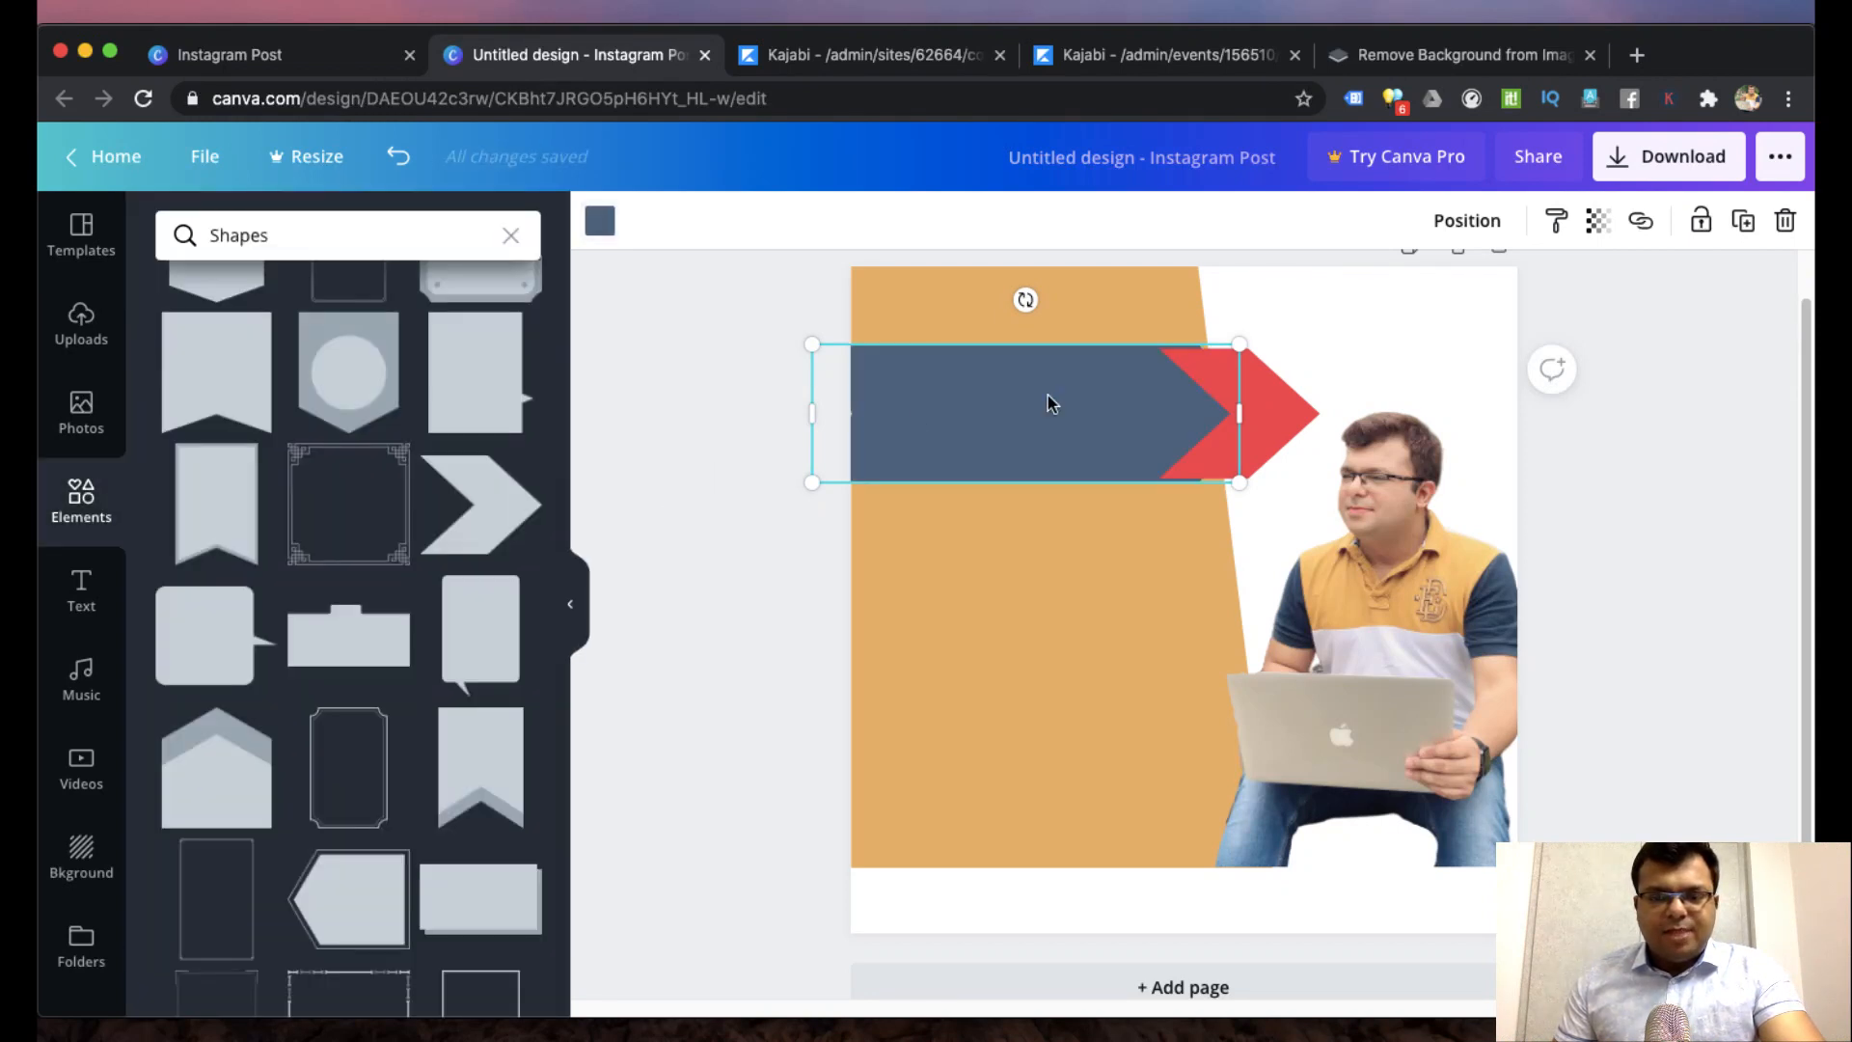
- Send the red chevron backward so it sits behind the slate-blue ribbon banner
left_click(1282, 417)
left_click(1467, 221)
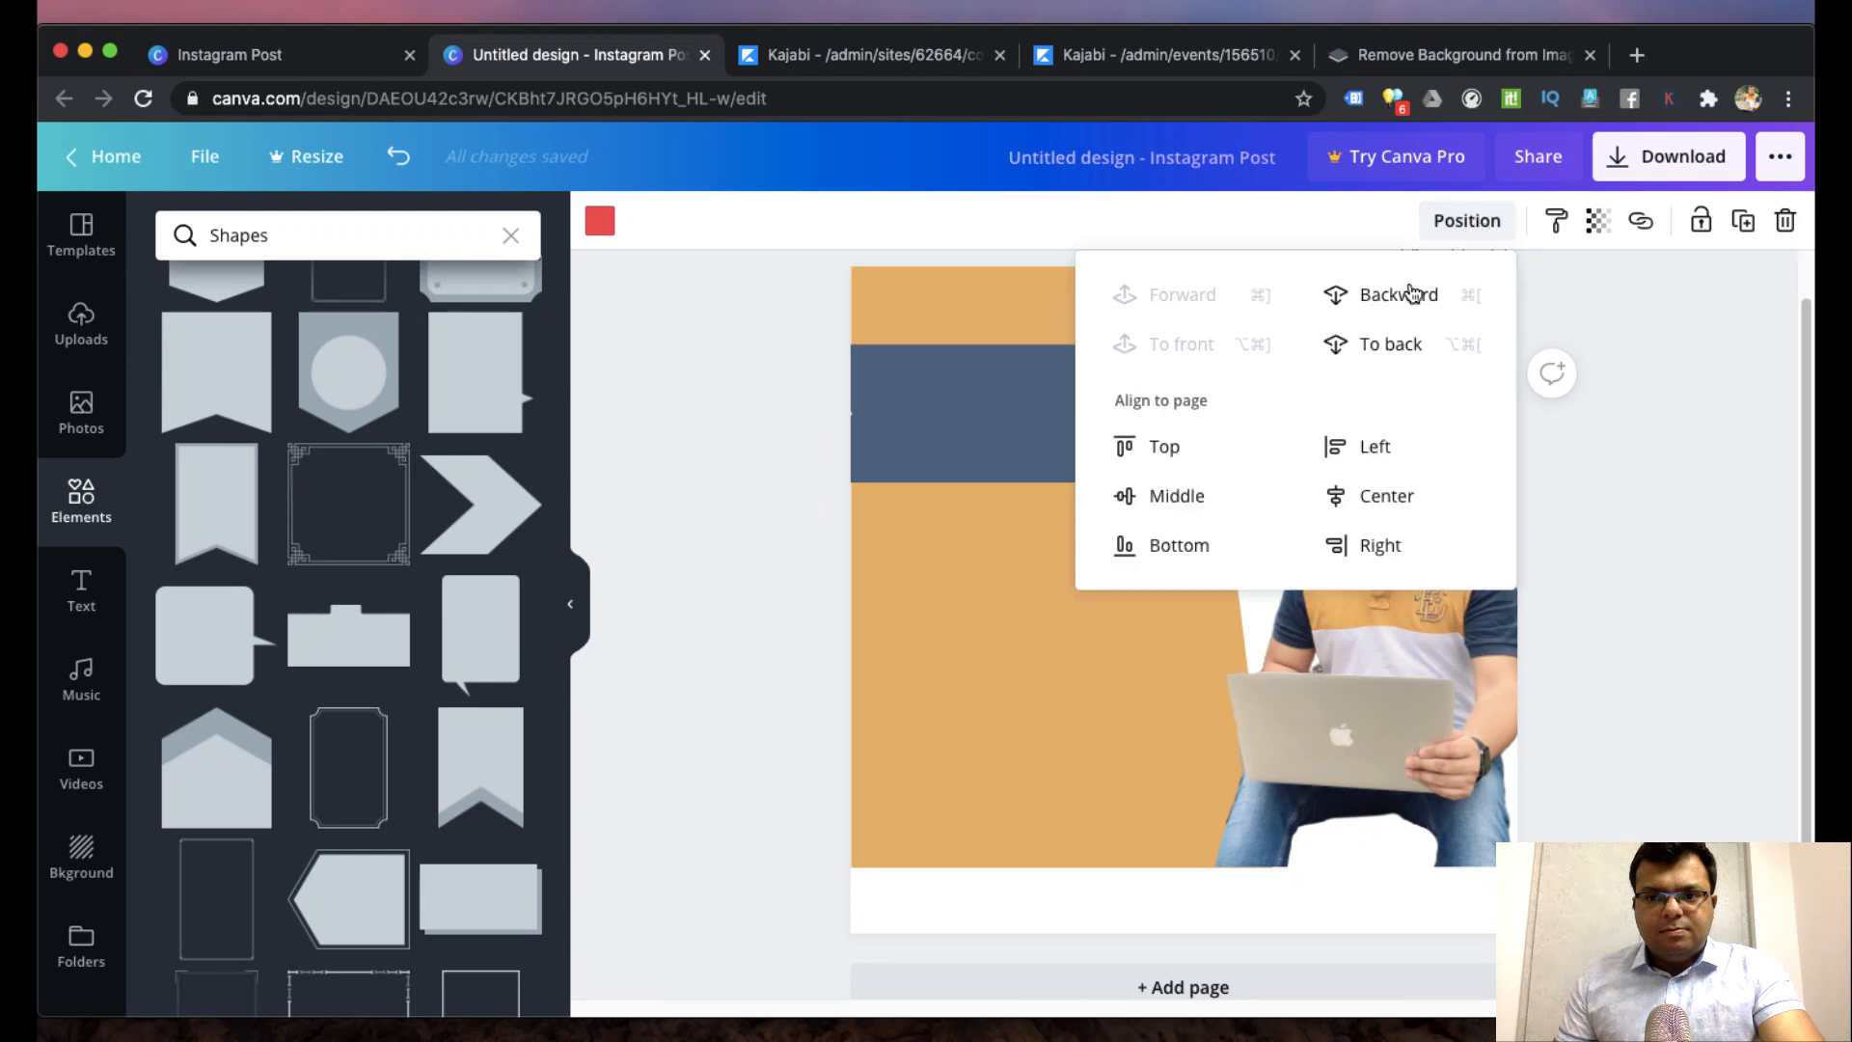
left_click(1399, 294)
left_click(674, 475)
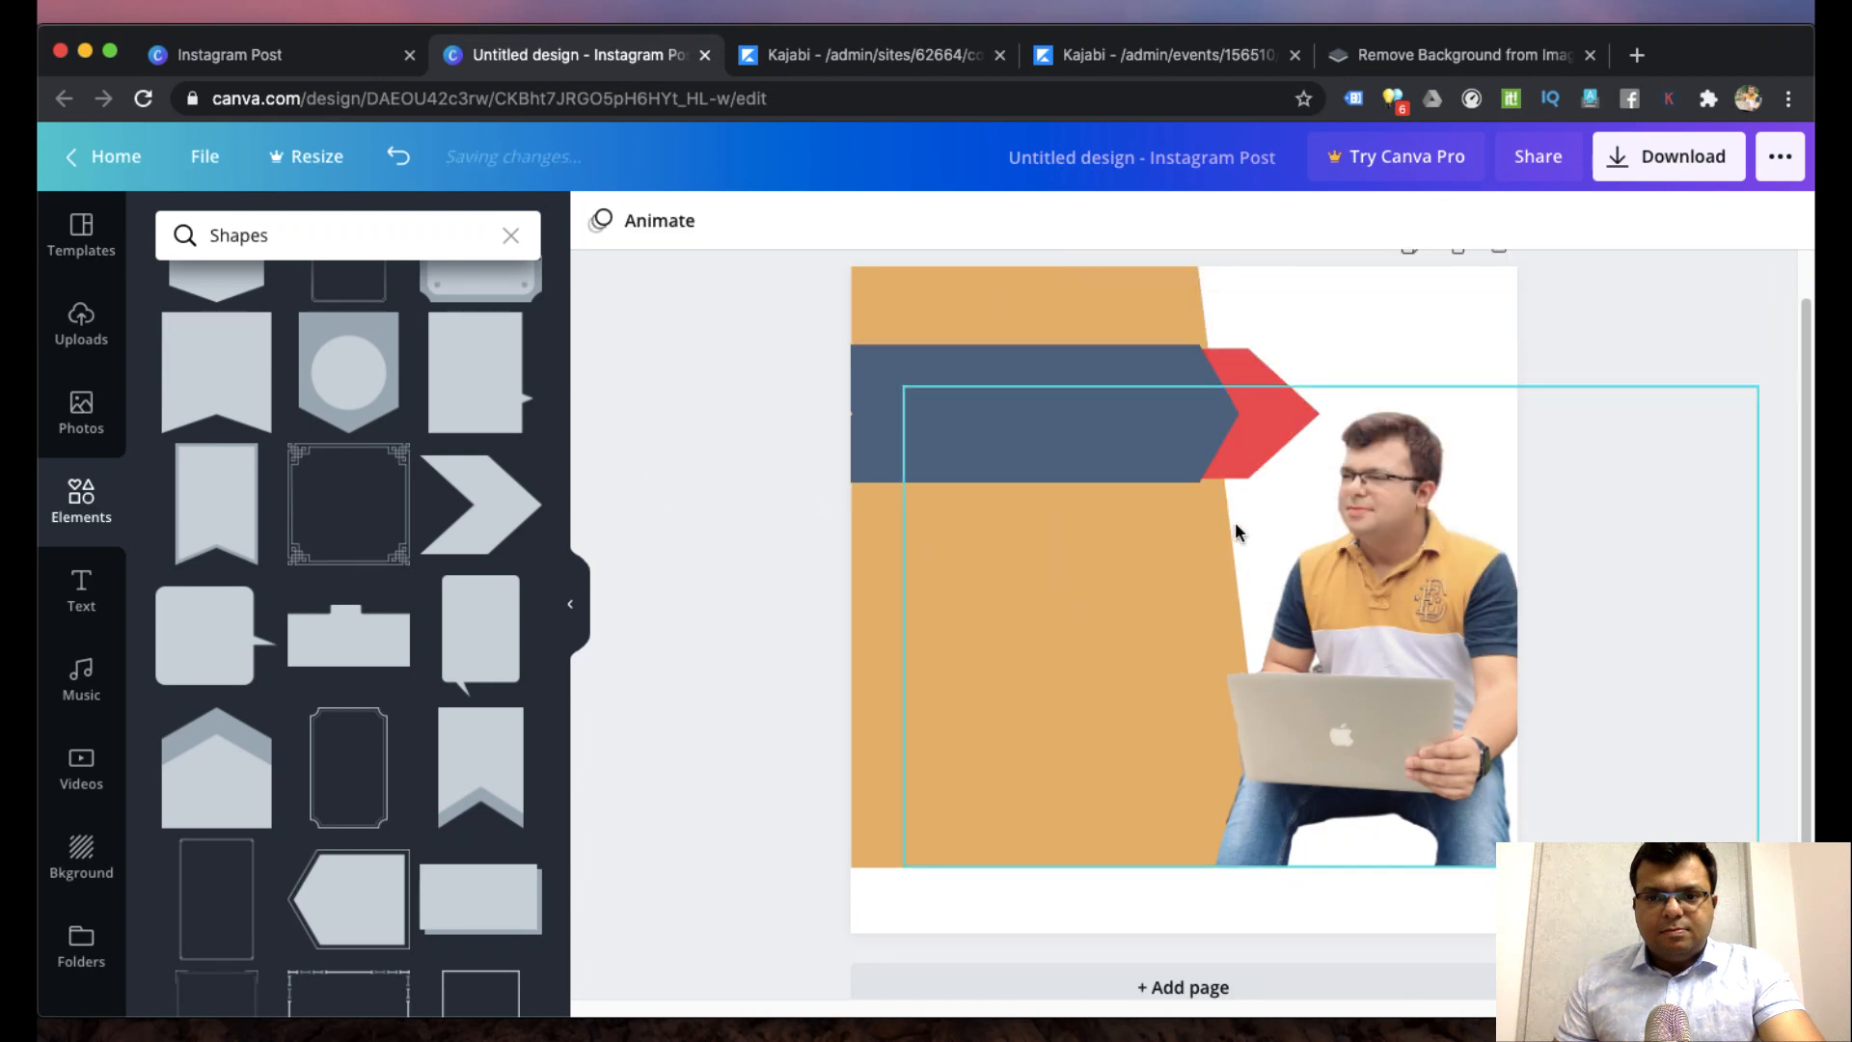
- Enlarge the red chevron slightly so its upper and lower edges line up with the ribbon banner's
left_click(1259, 424)
left_click_drag(1146, 482, 1143, 482)
left_click_drag(1148, 349, 1142, 355)
left_click(724, 463)
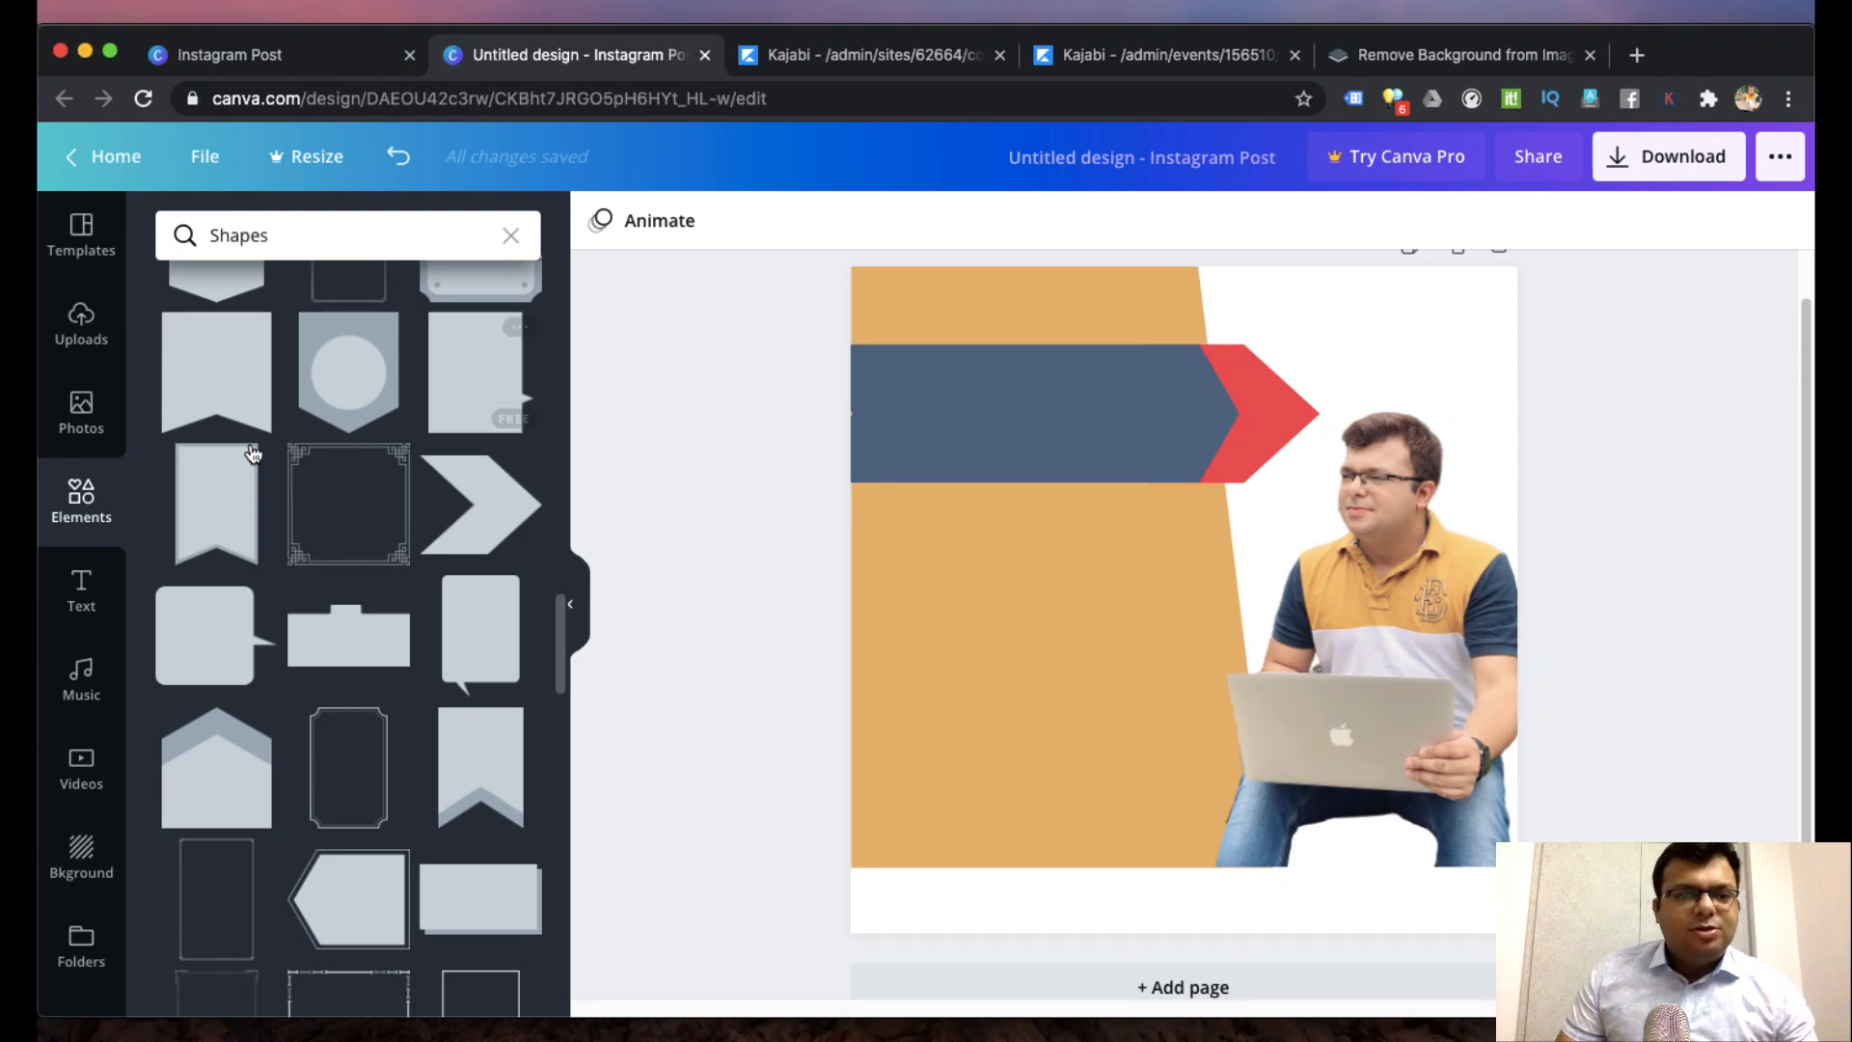
- Add a default heading text to the page and place it over the slate-blue ribbon banner
scroll(435, 604, "down", 1)
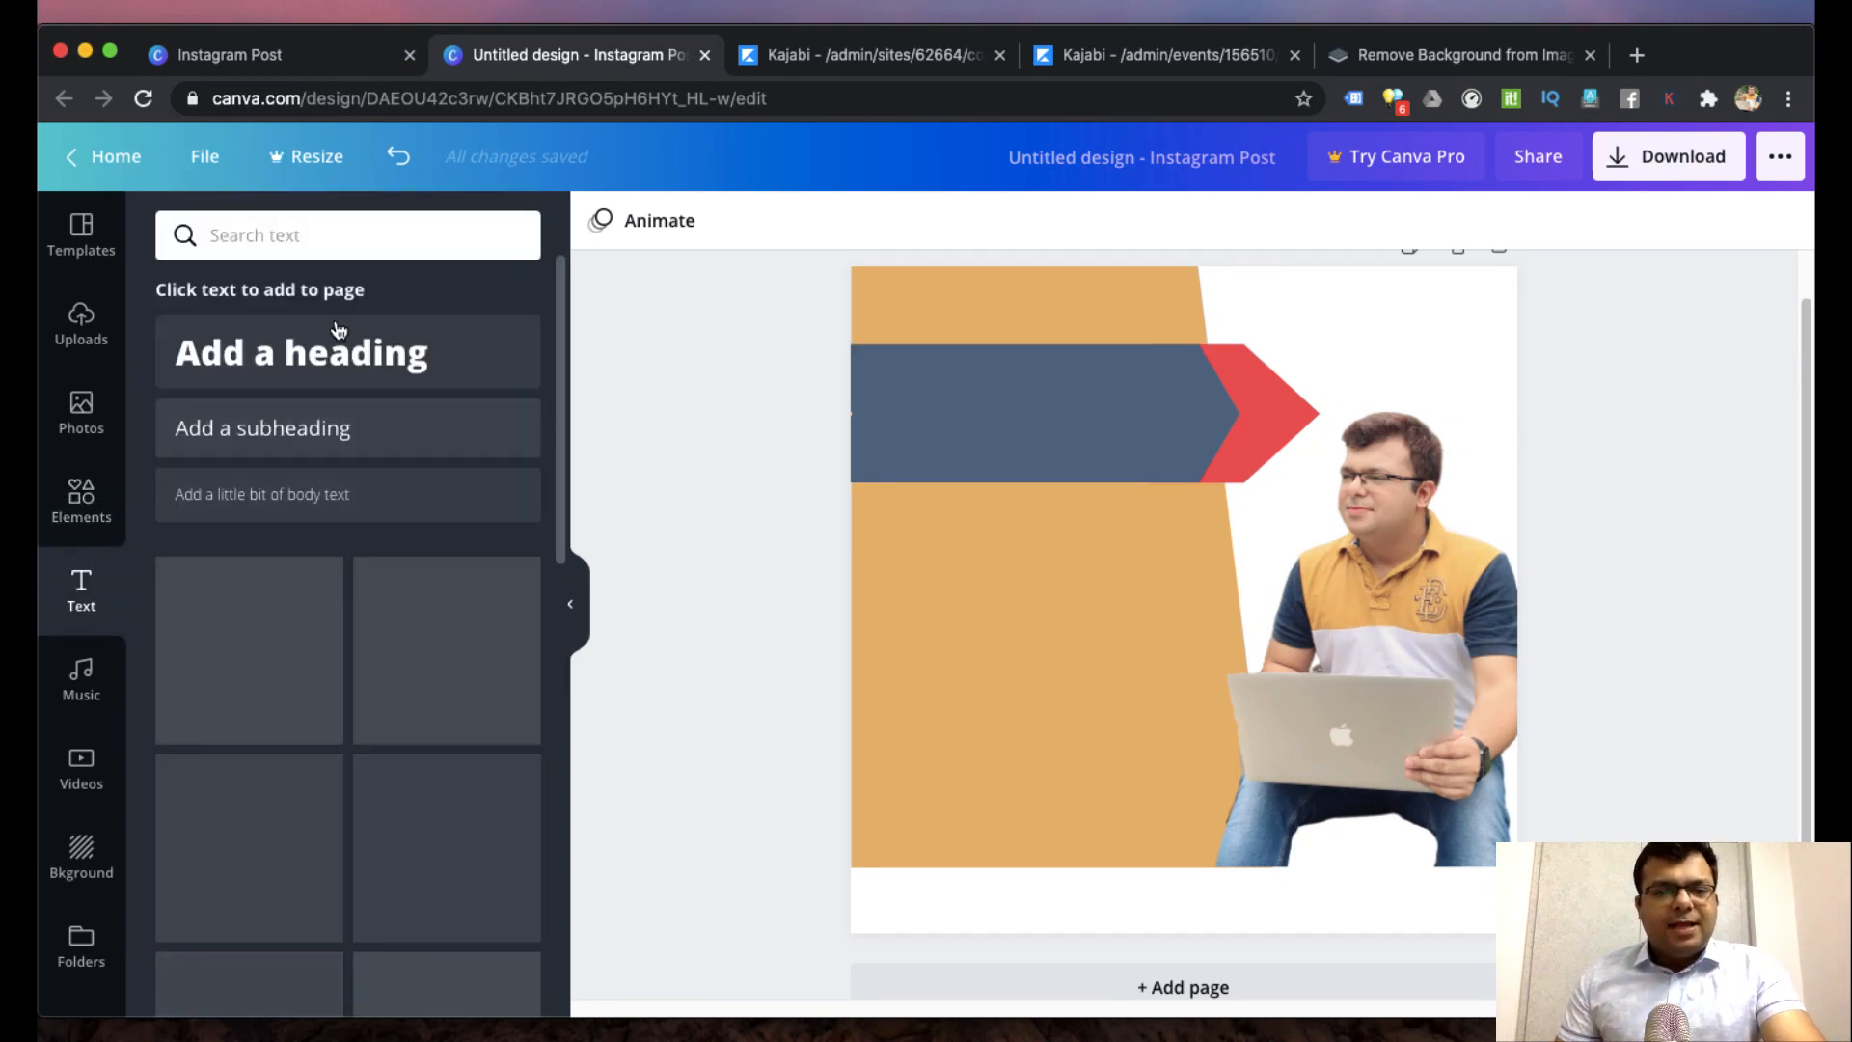
key("t")
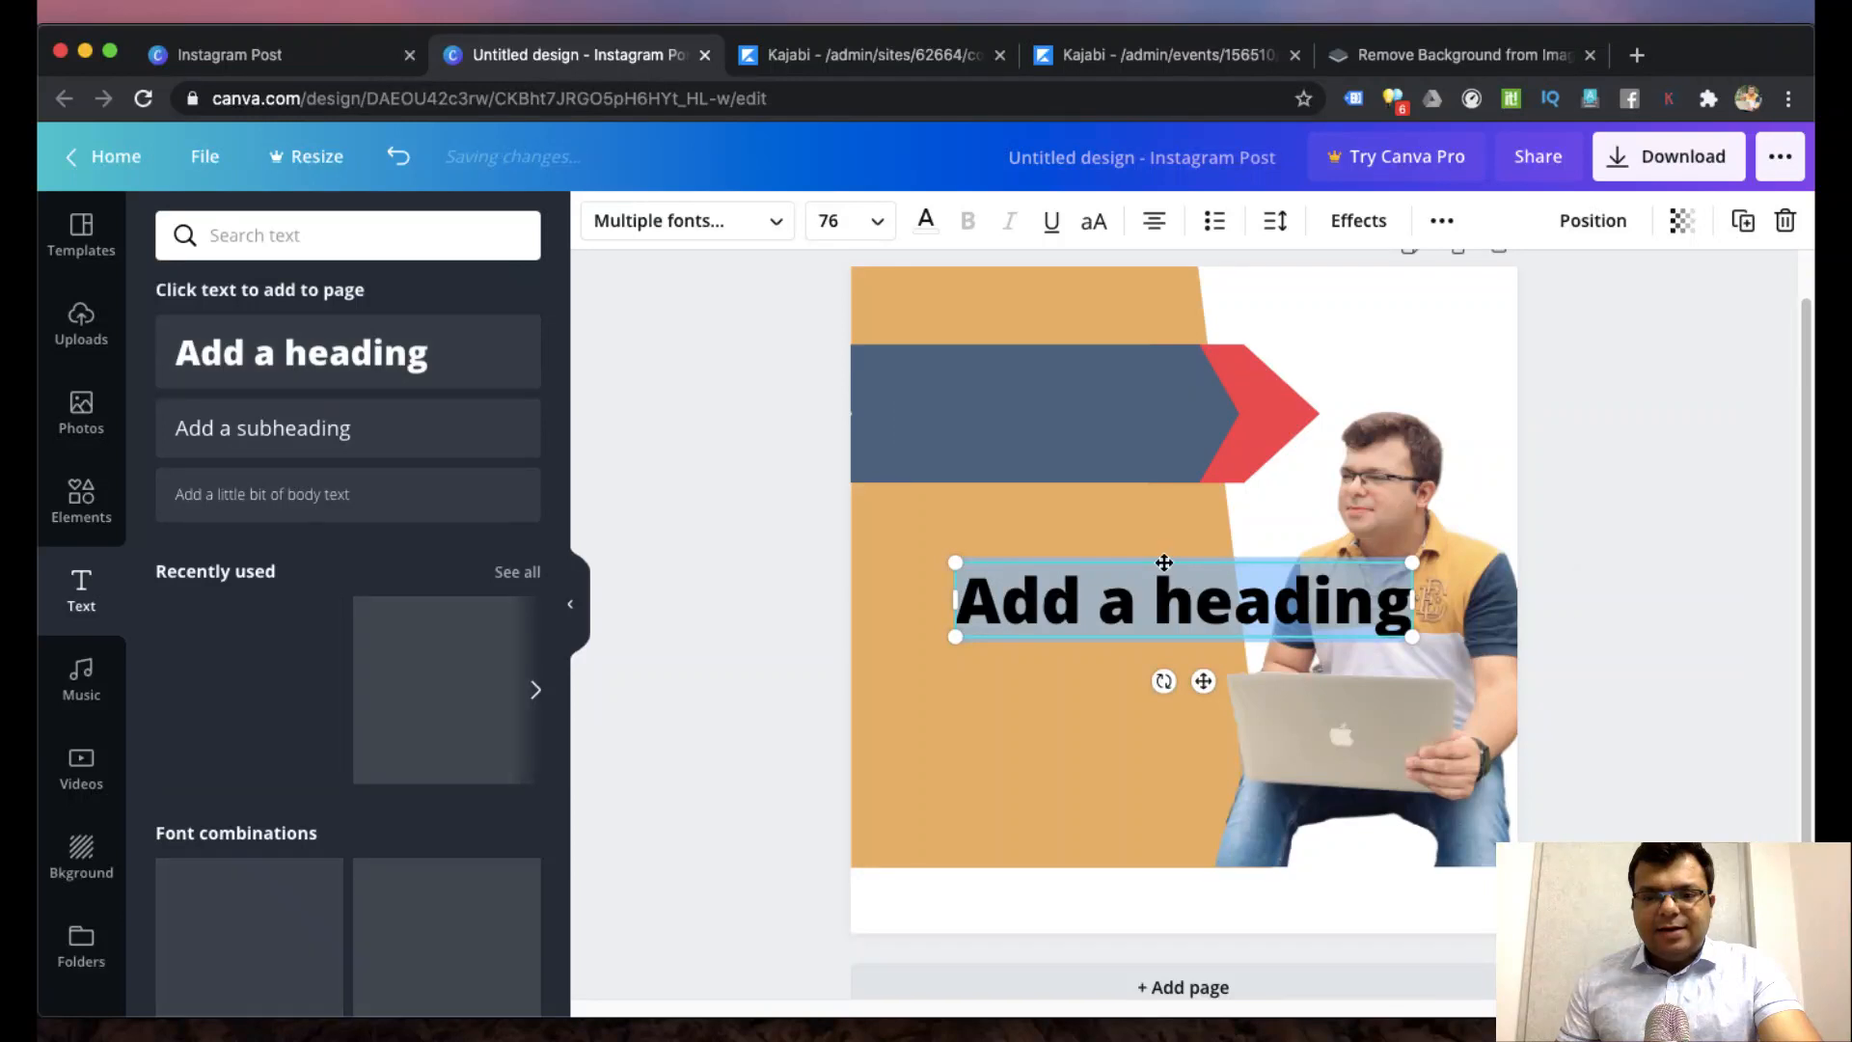
left_click_drag(1063, 402, 1060, 386)
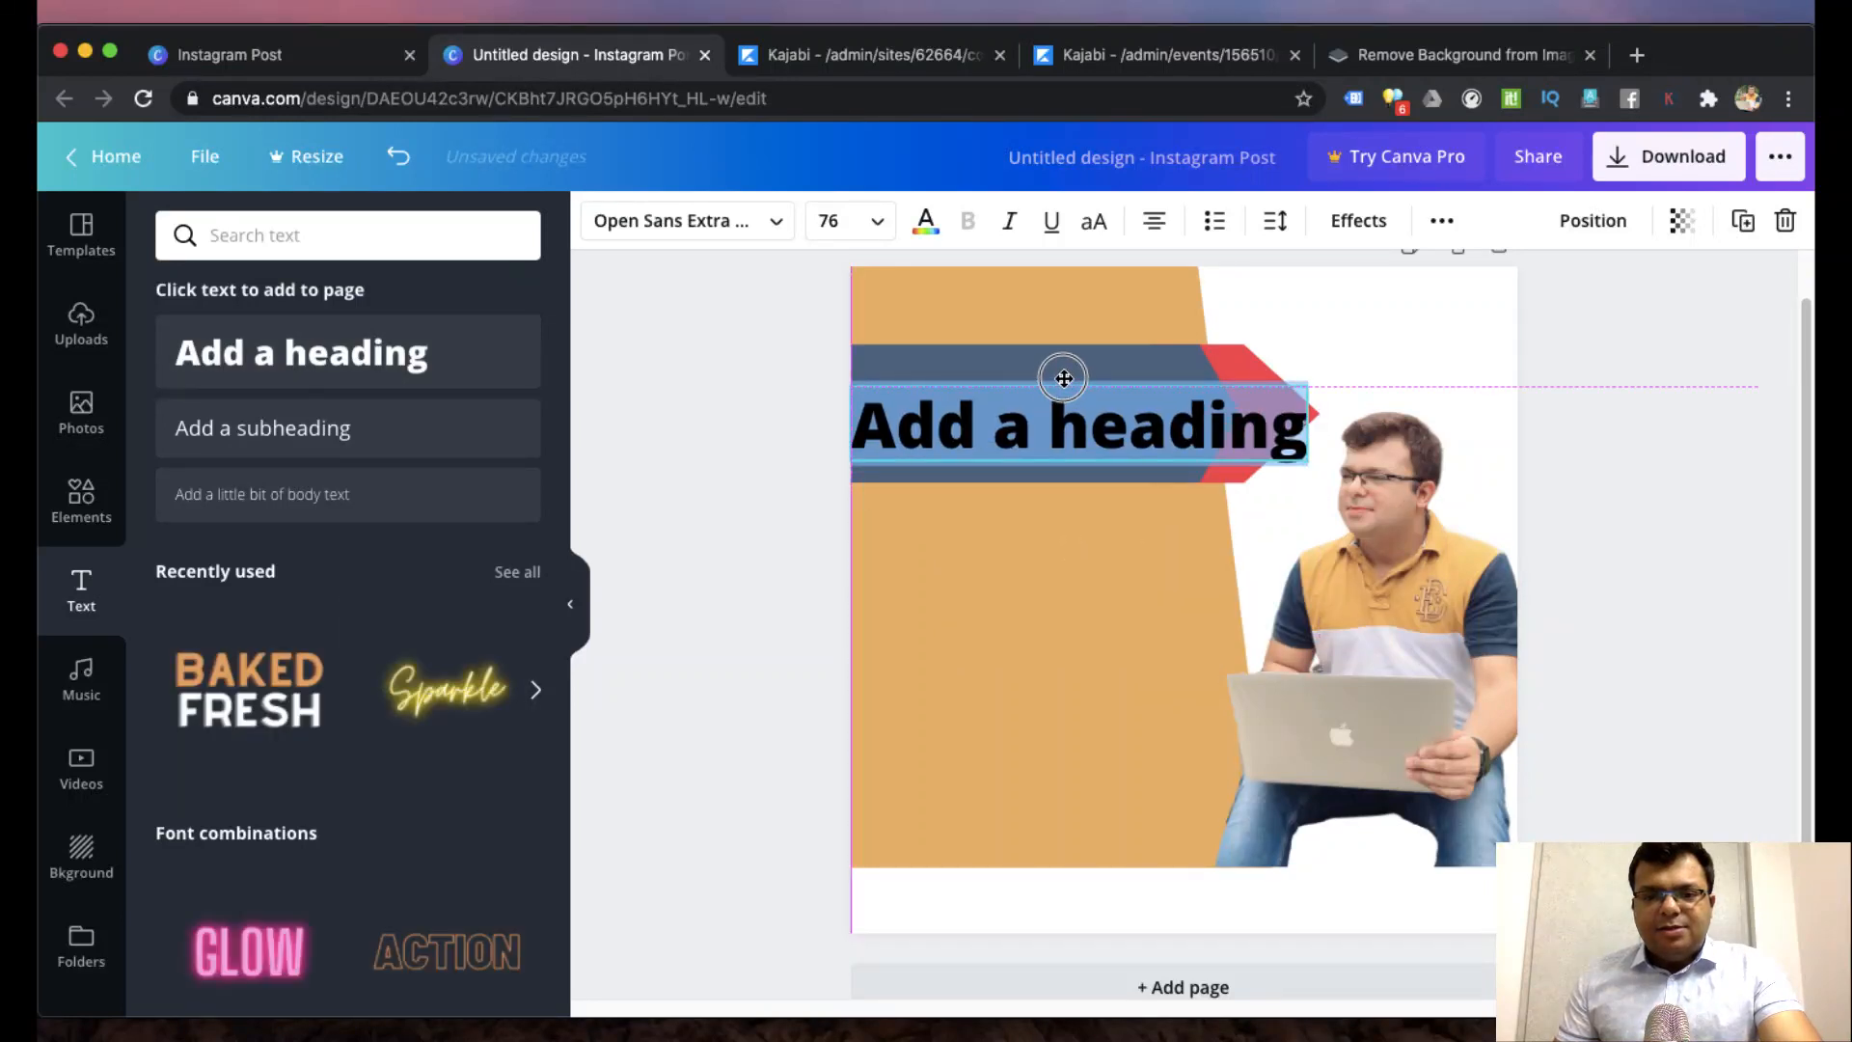
- Search the fonts for "condensed" and apply Asap Condensed to the whole heading
double_click(1054, 427)
triple_click(1054, 427)
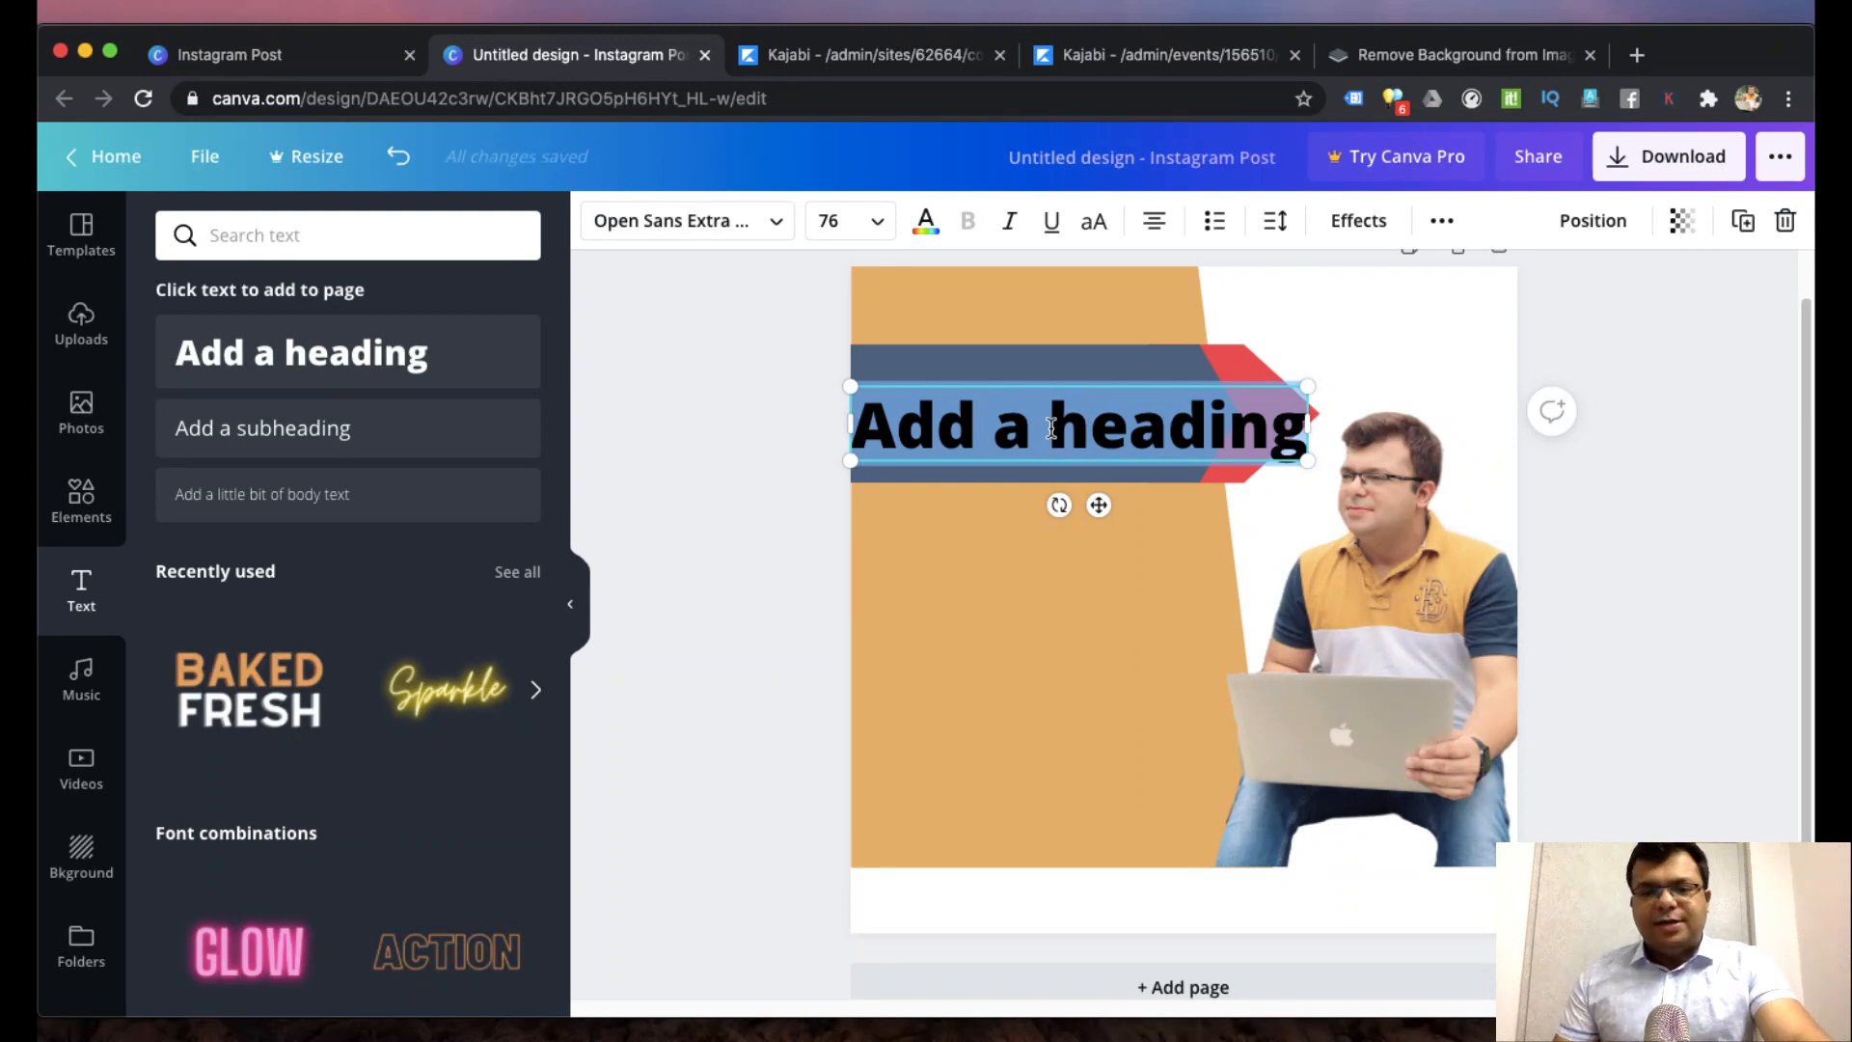
left_click(782, 229)
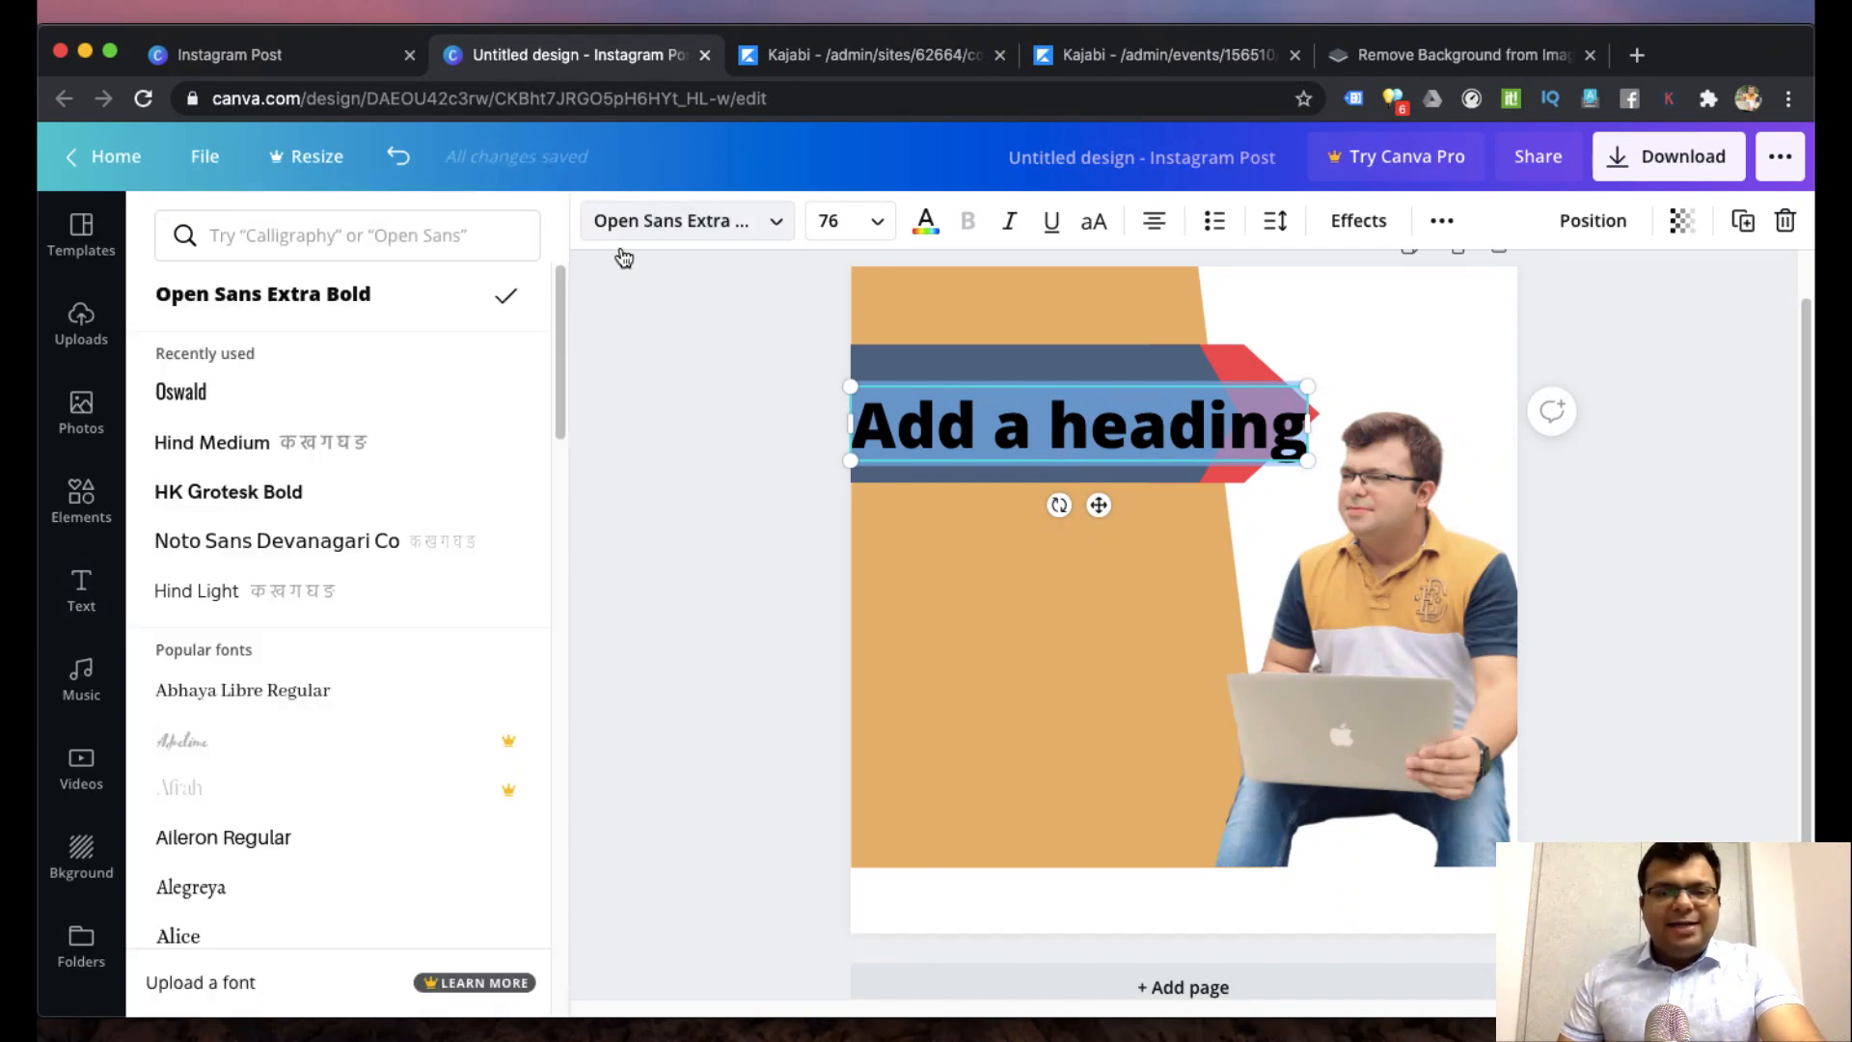
left_click(389, 230)
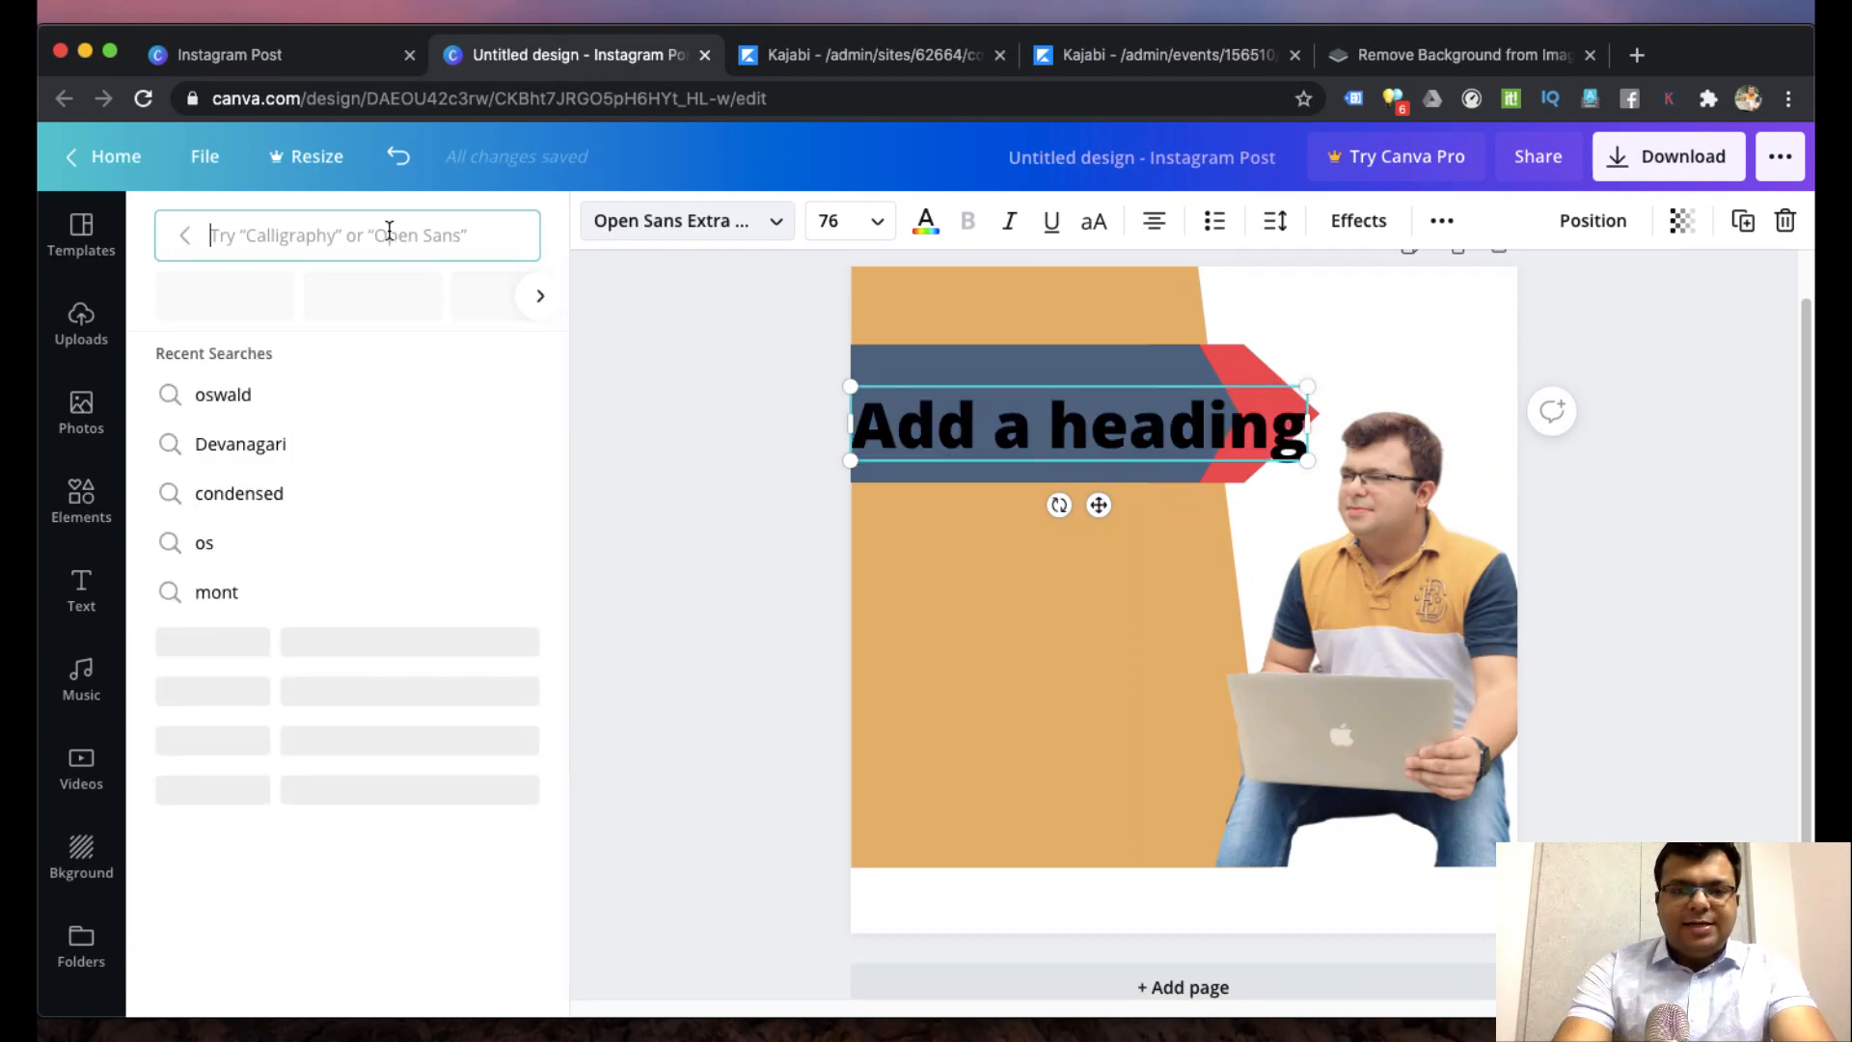
type("condens")
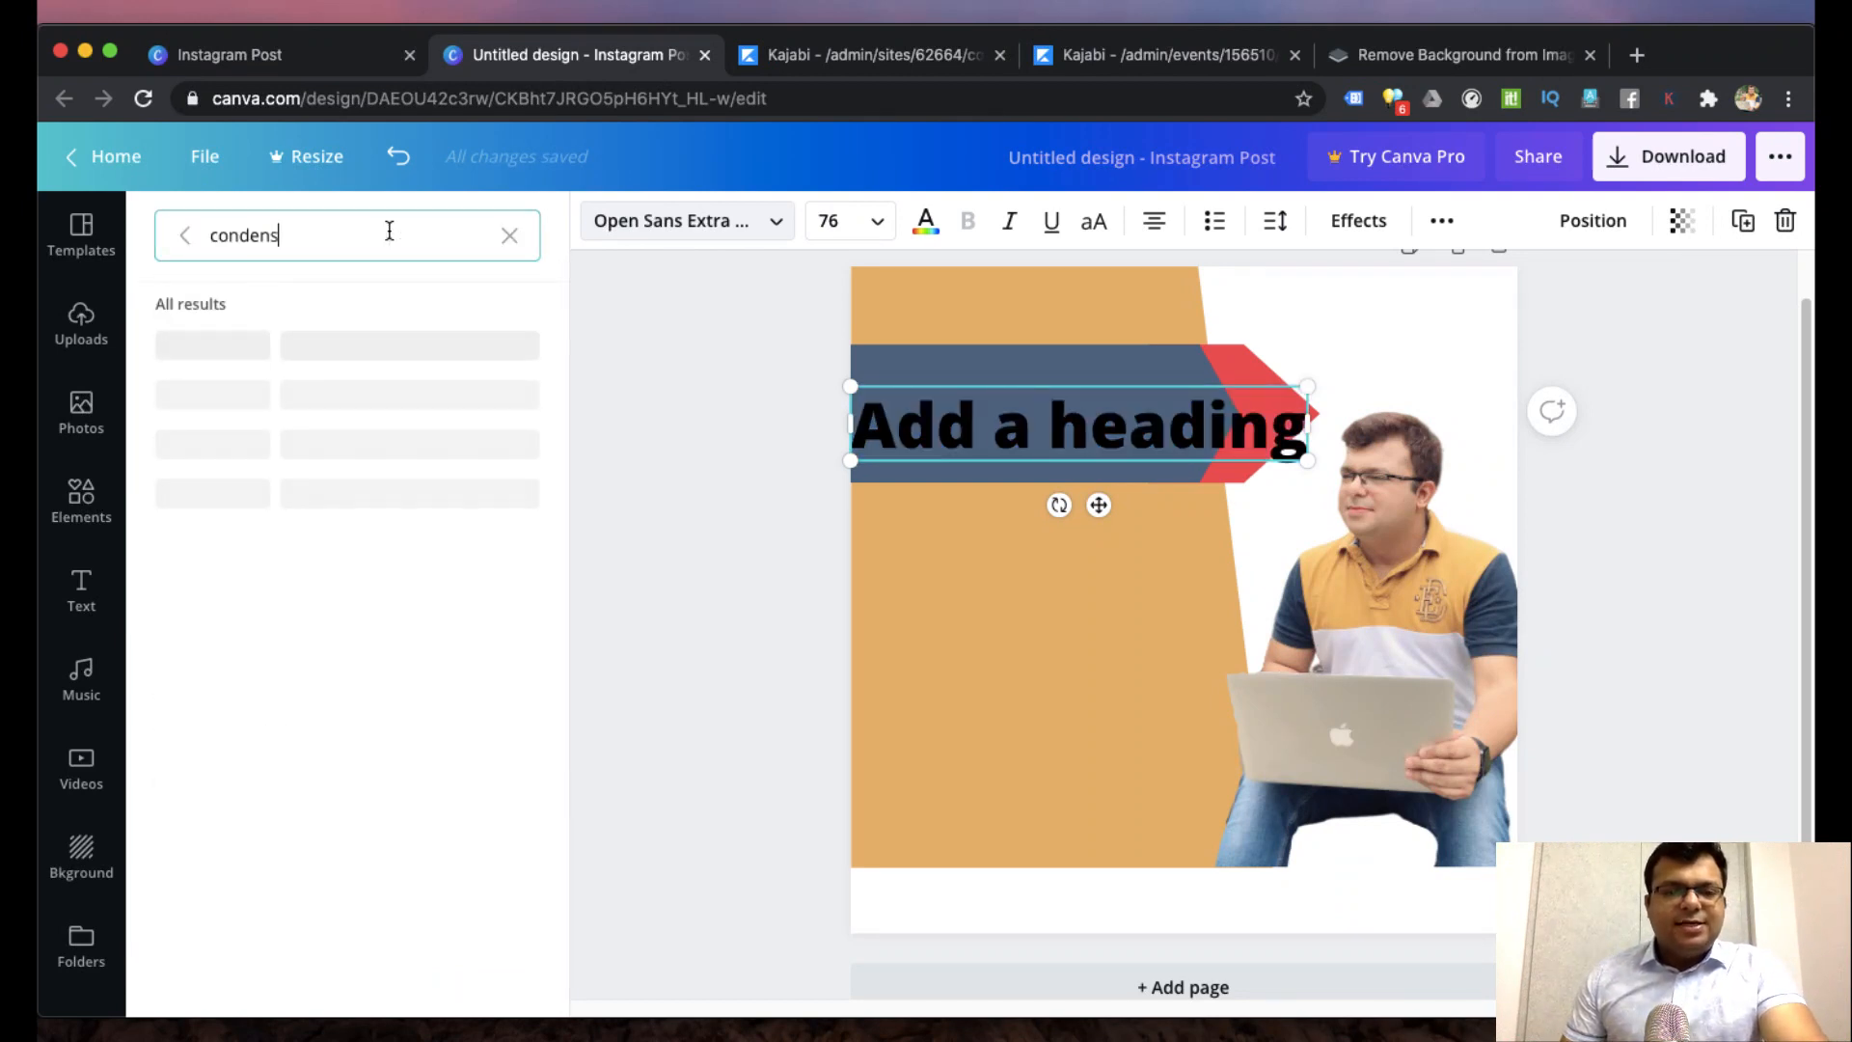
type("ed")
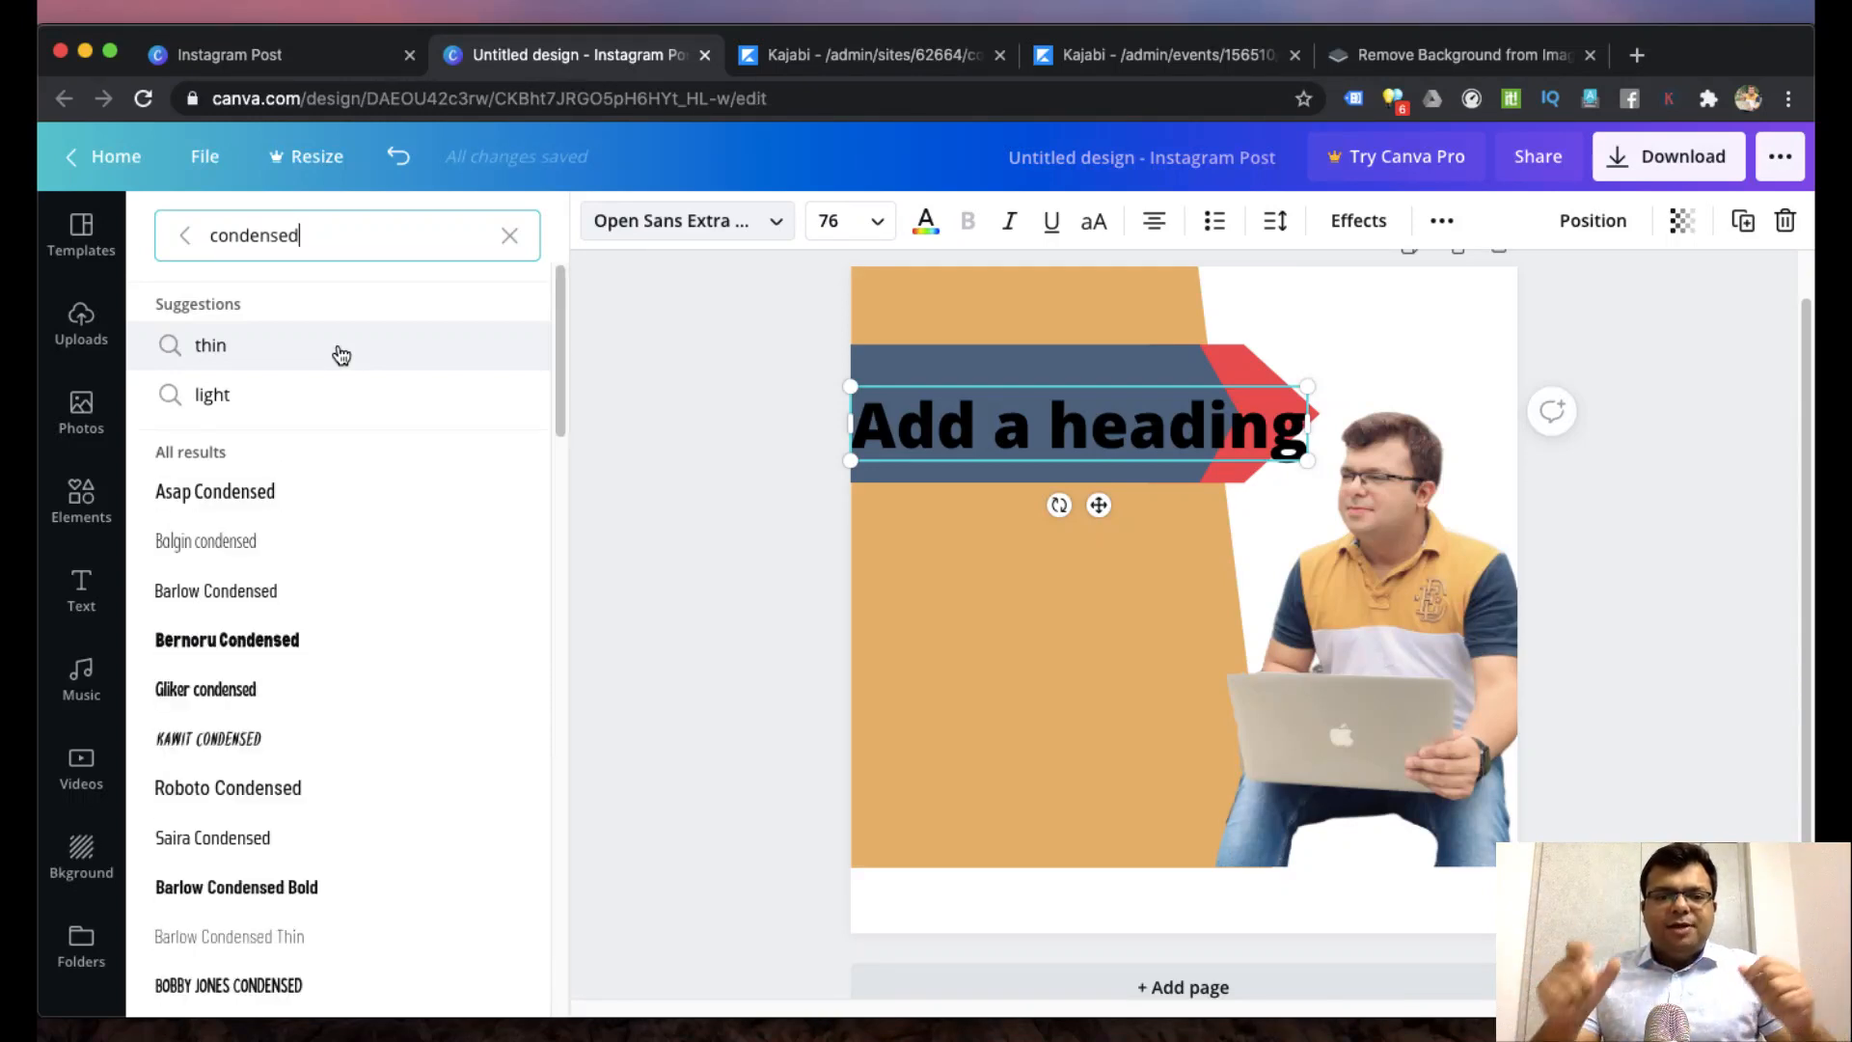
left_click(246, 510)
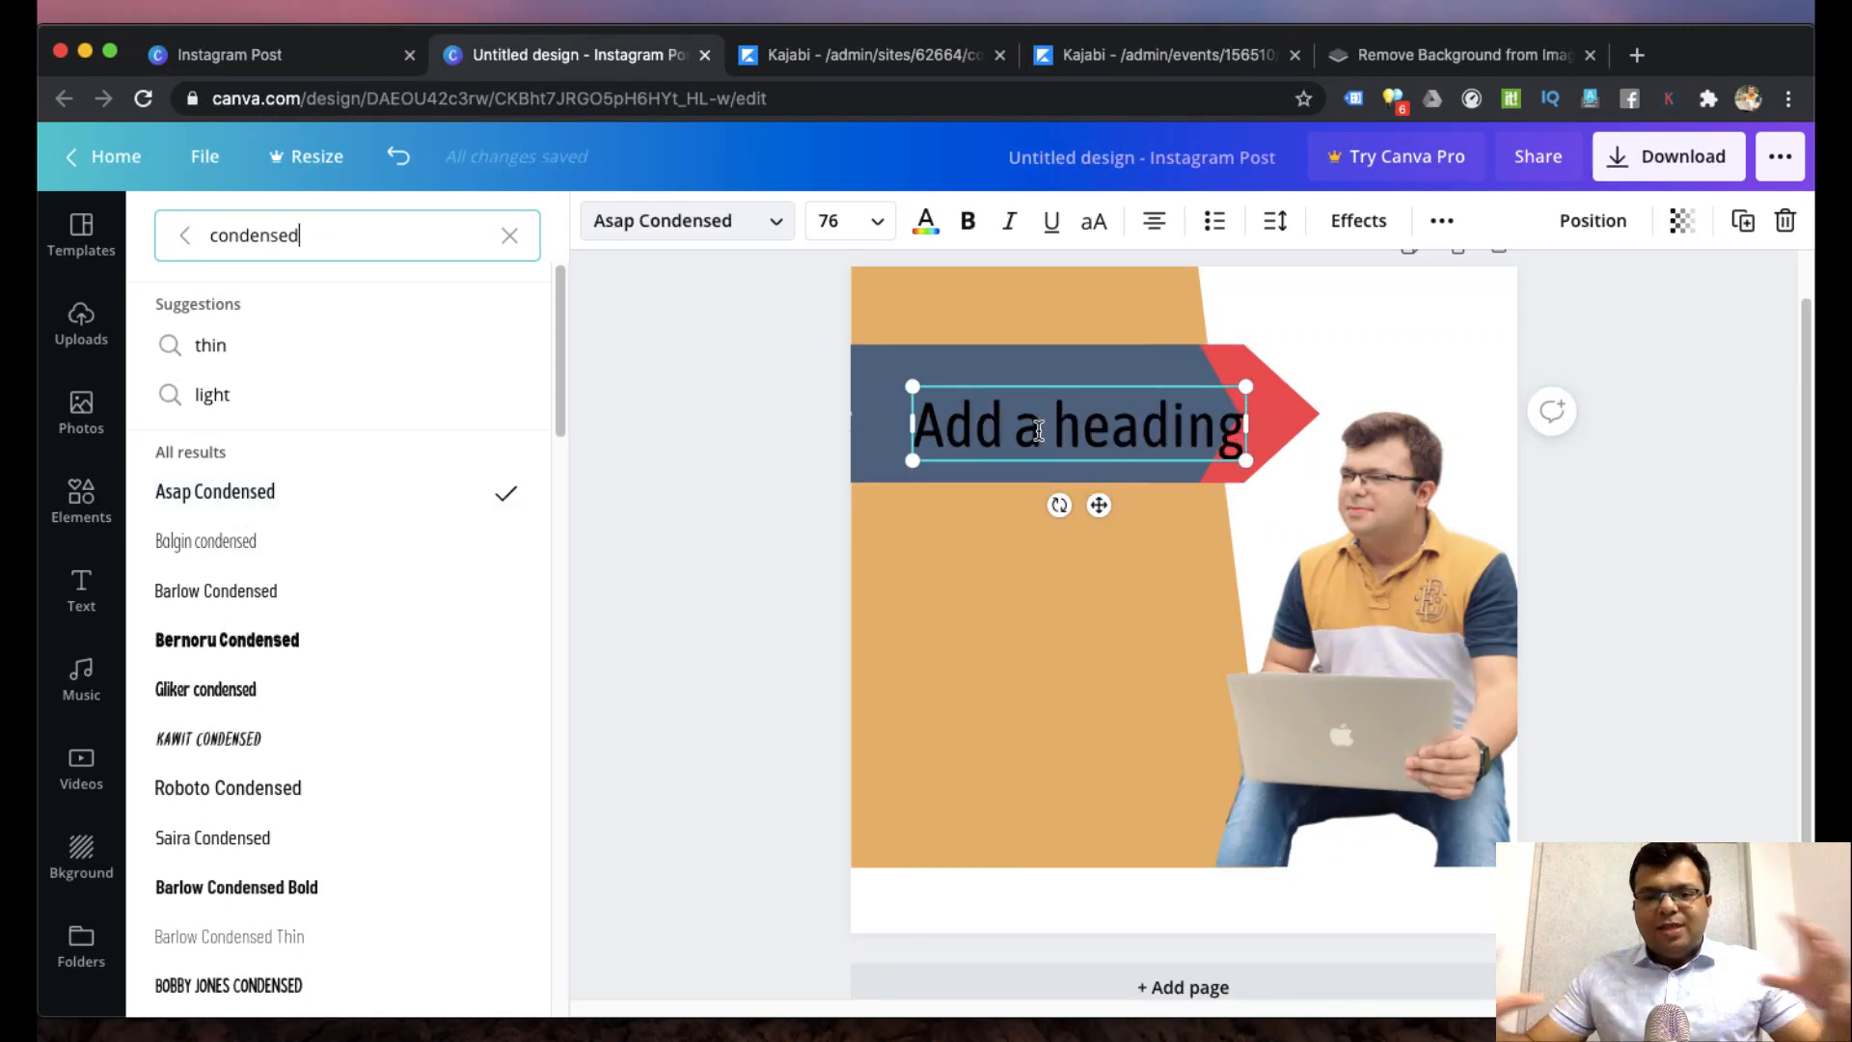
- Set the heading's font to Oswald and shift the heading left within the ribbon banner, then open its text for editing
double_click(275, 243)
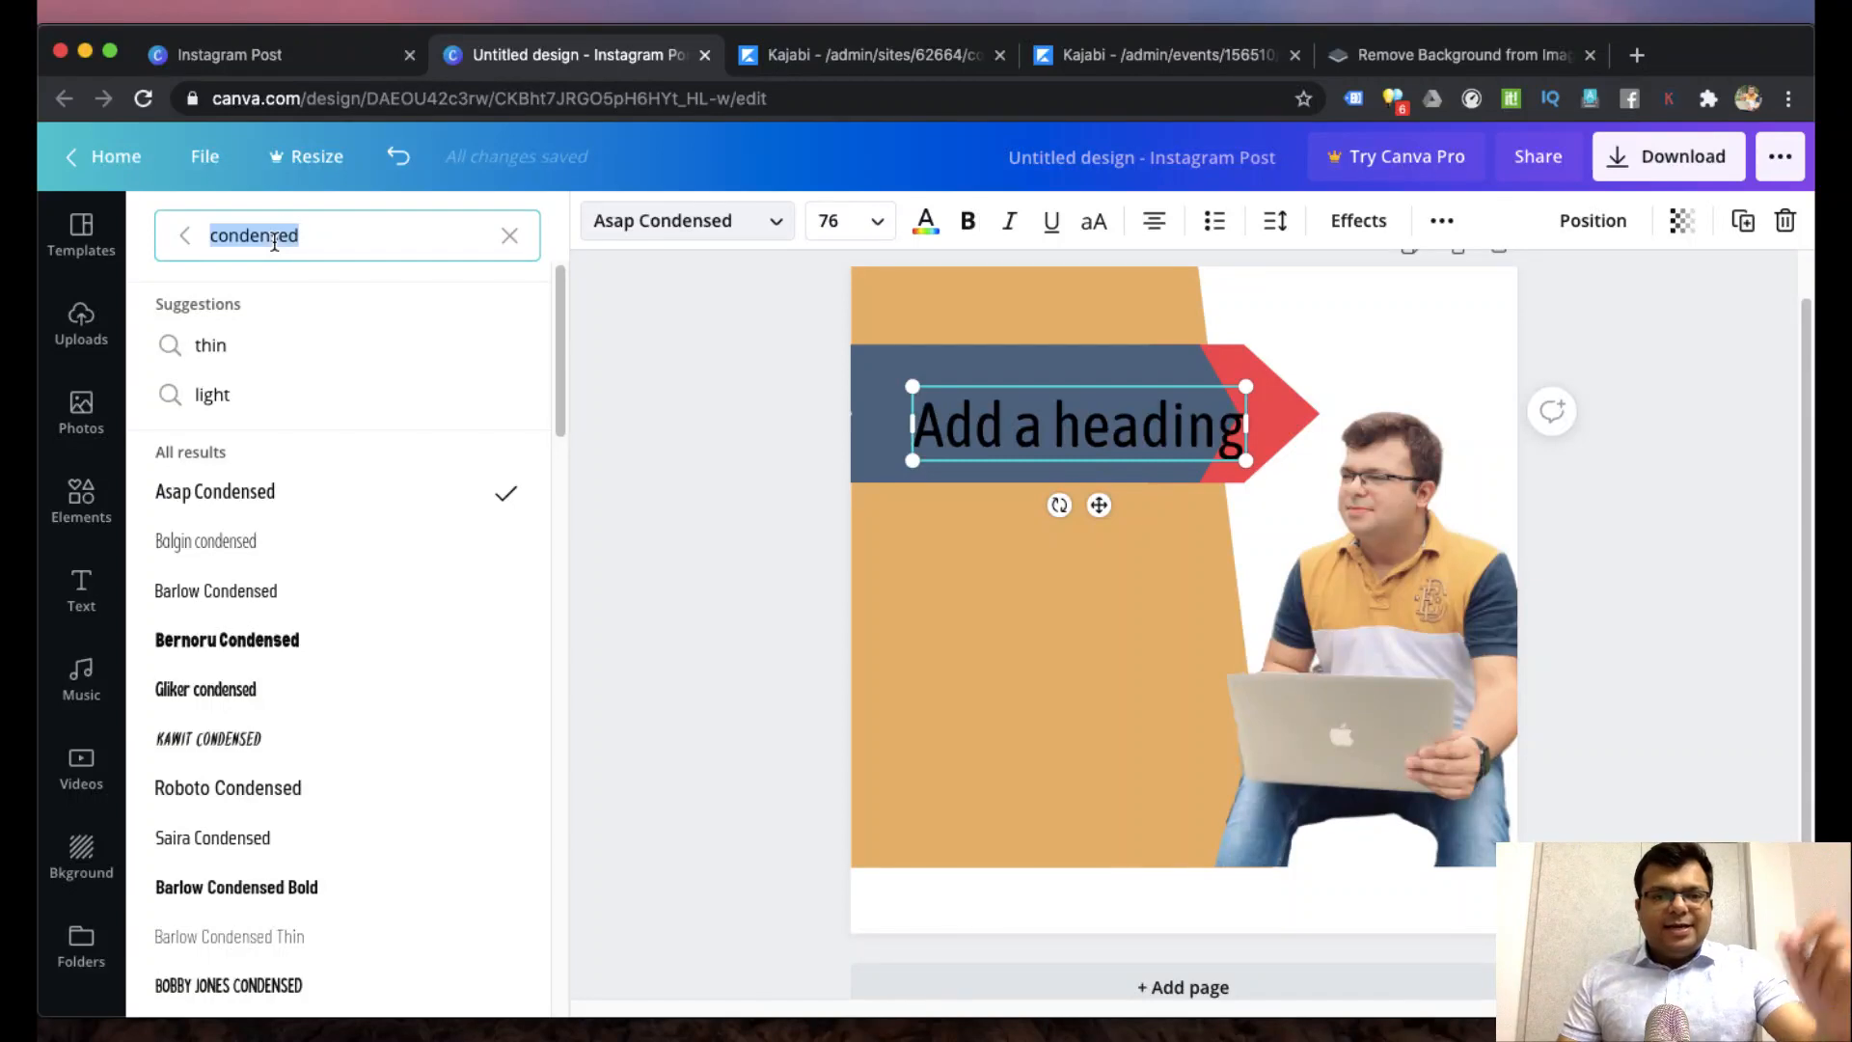
type("oswald")
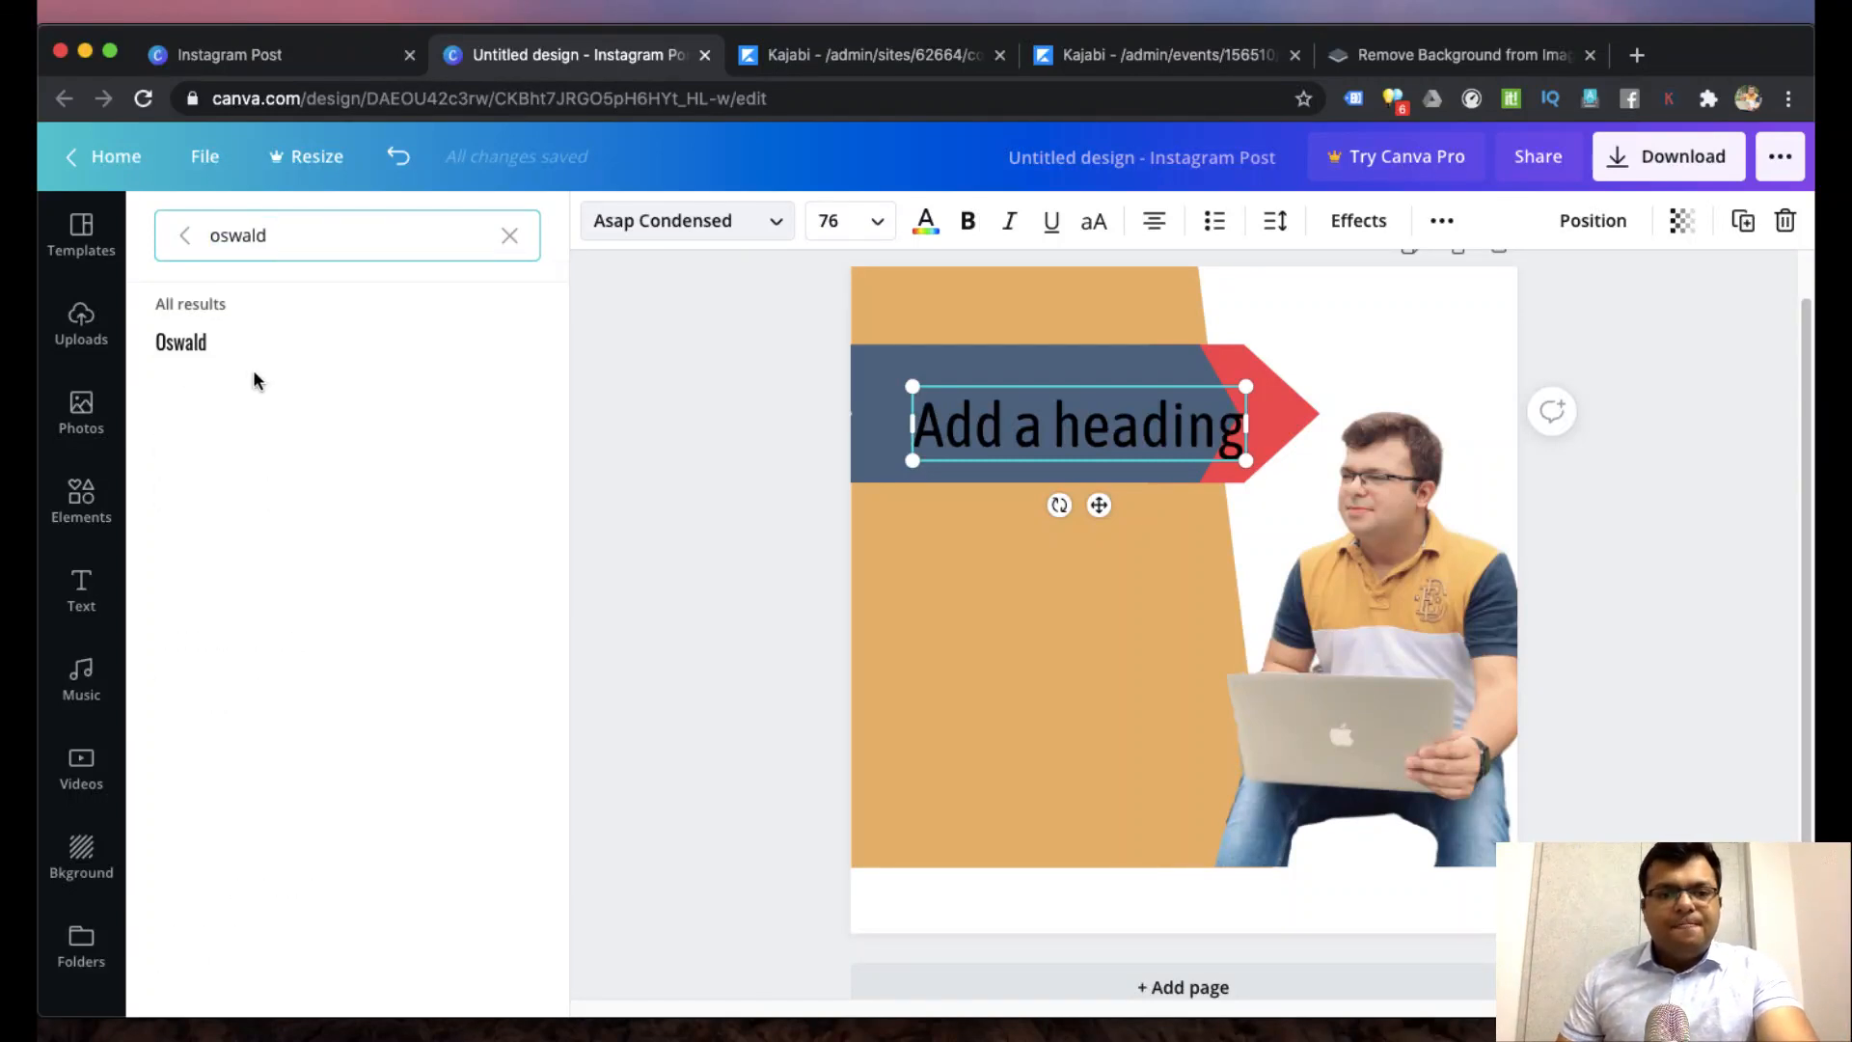
left_click(289, 344)
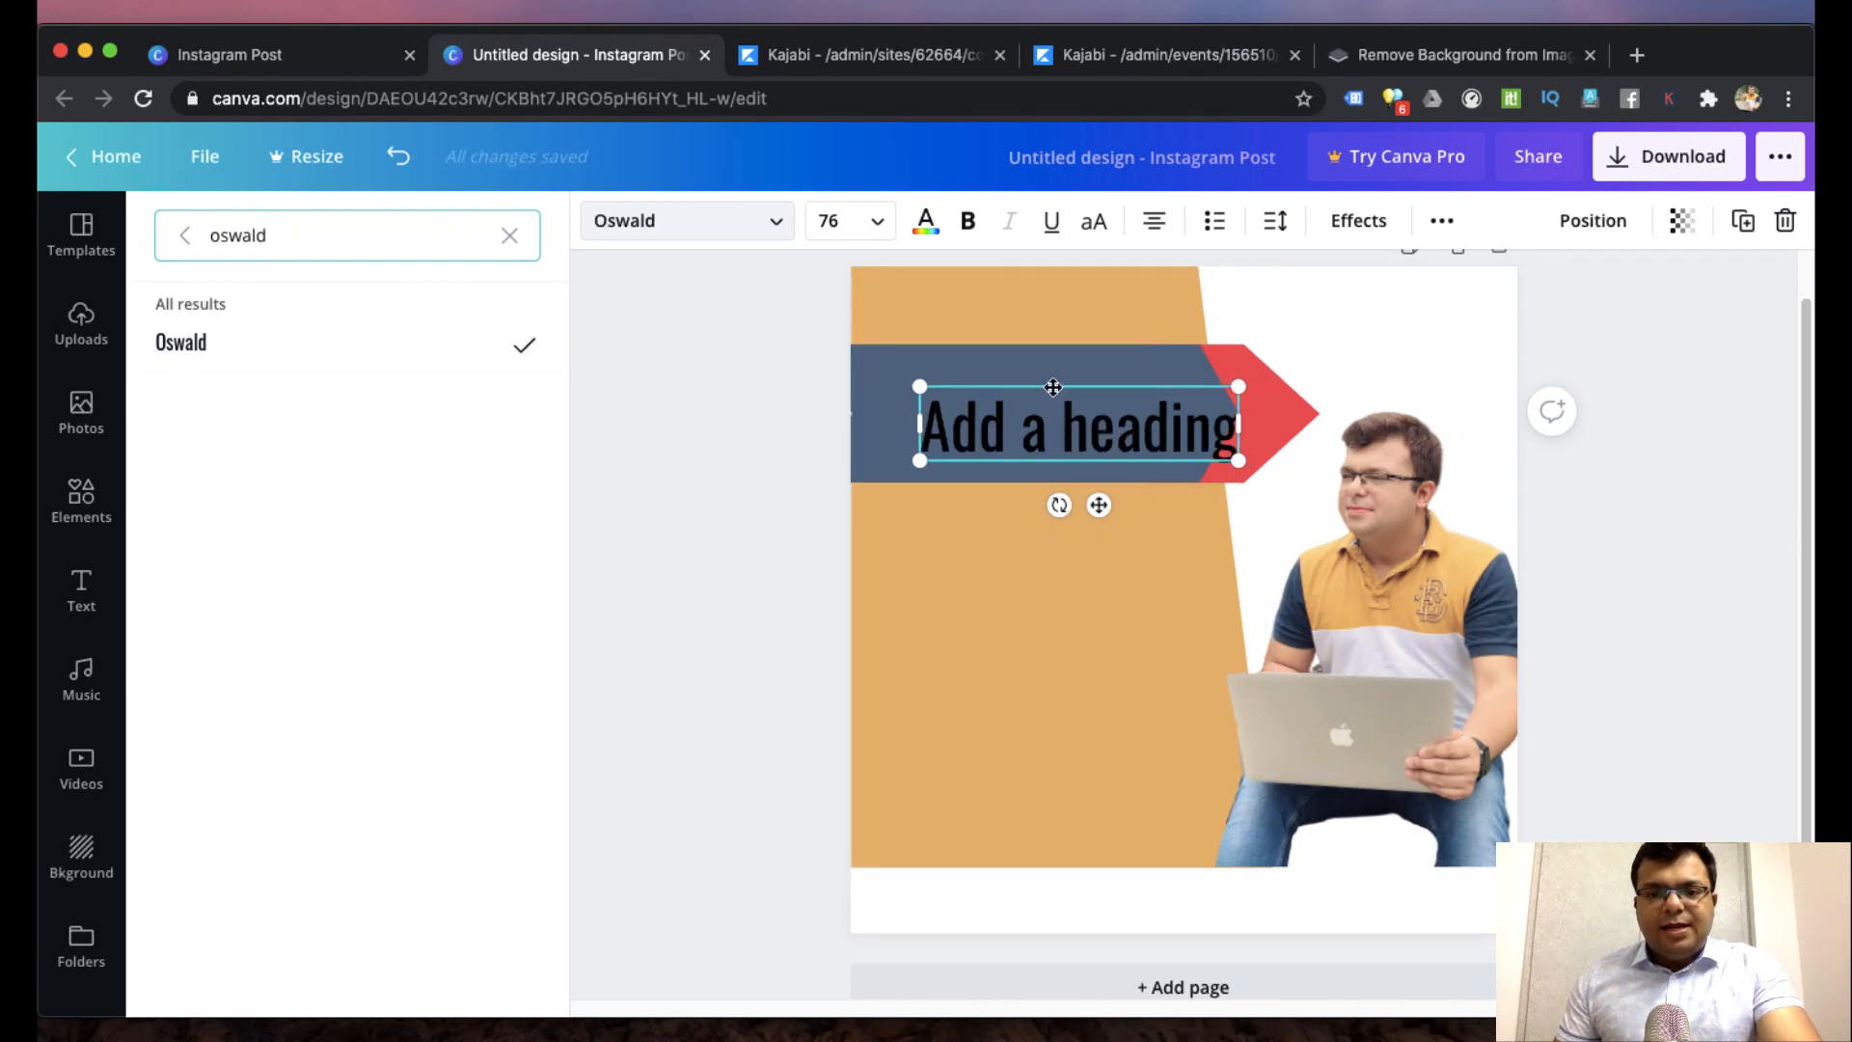
left_click_drag(1054, 387, 1008, 387)
double_click(975, 443)
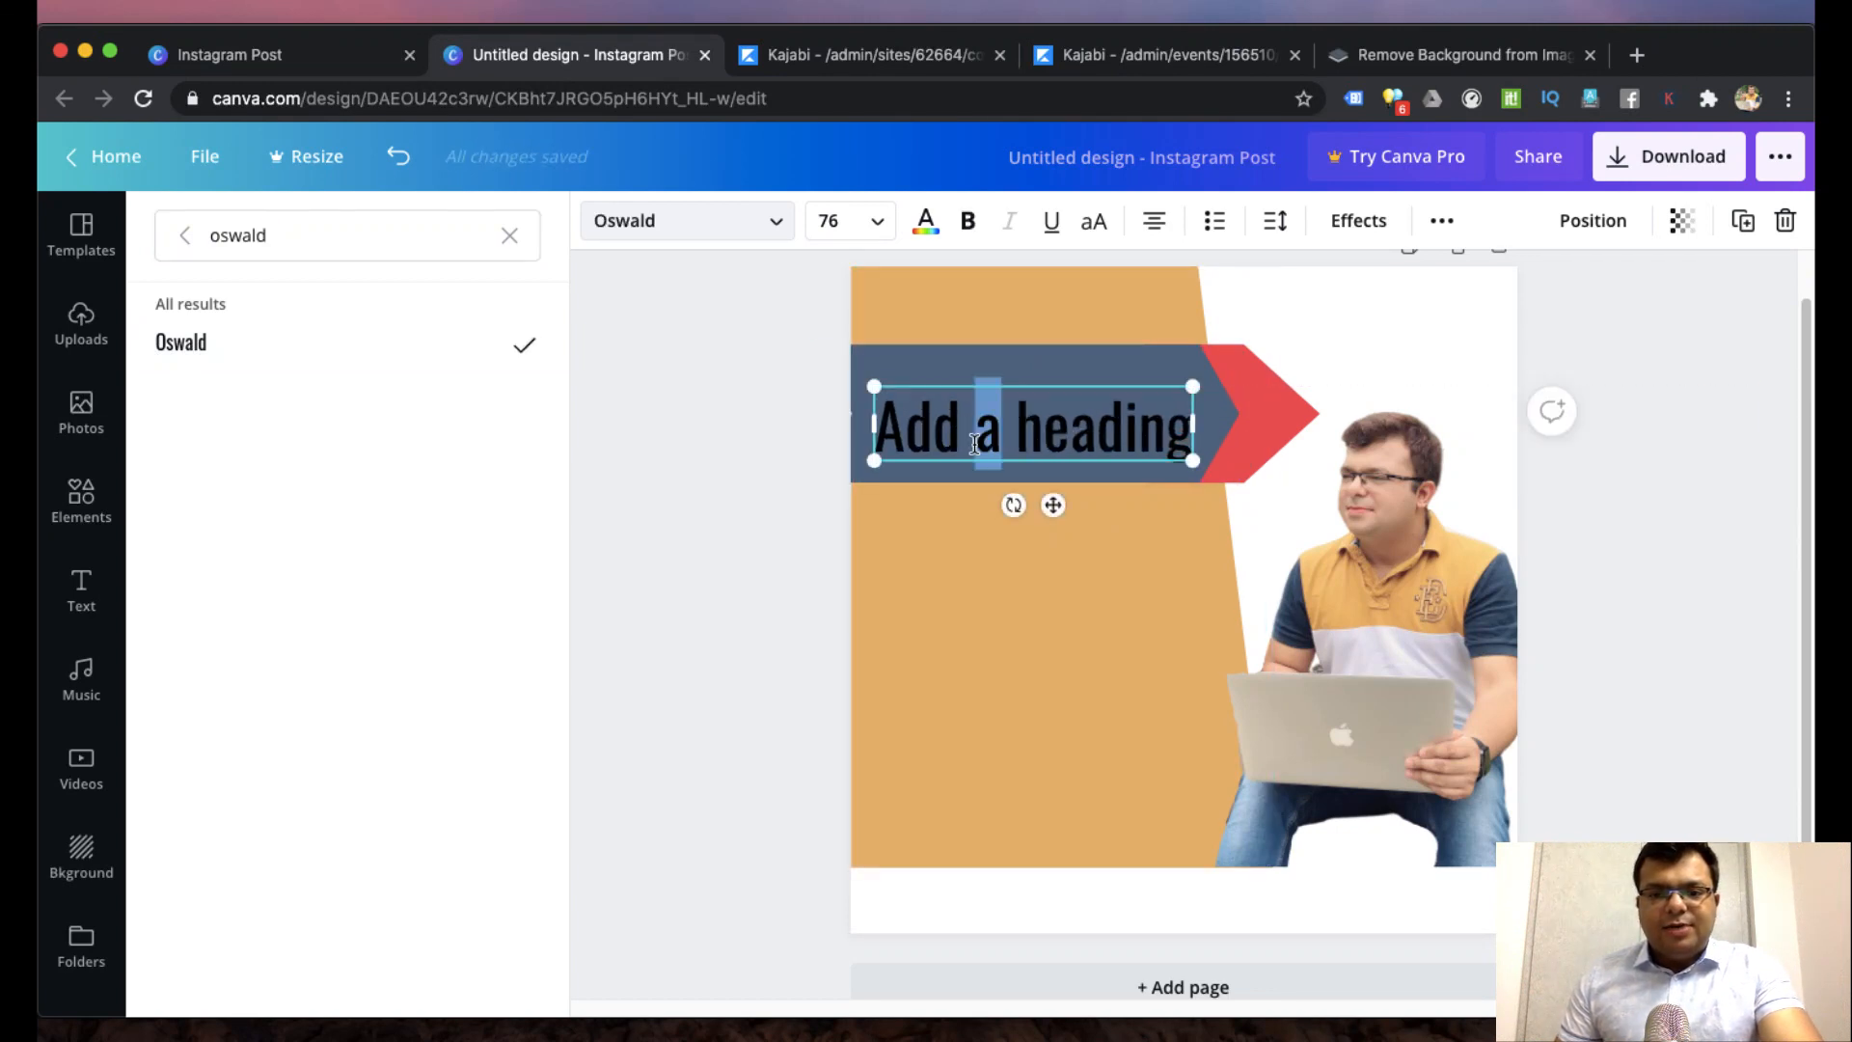
- Replace the whole heading text with "Stop Traditional" and "Go Digital" on two lines
triple_click(974, 444)
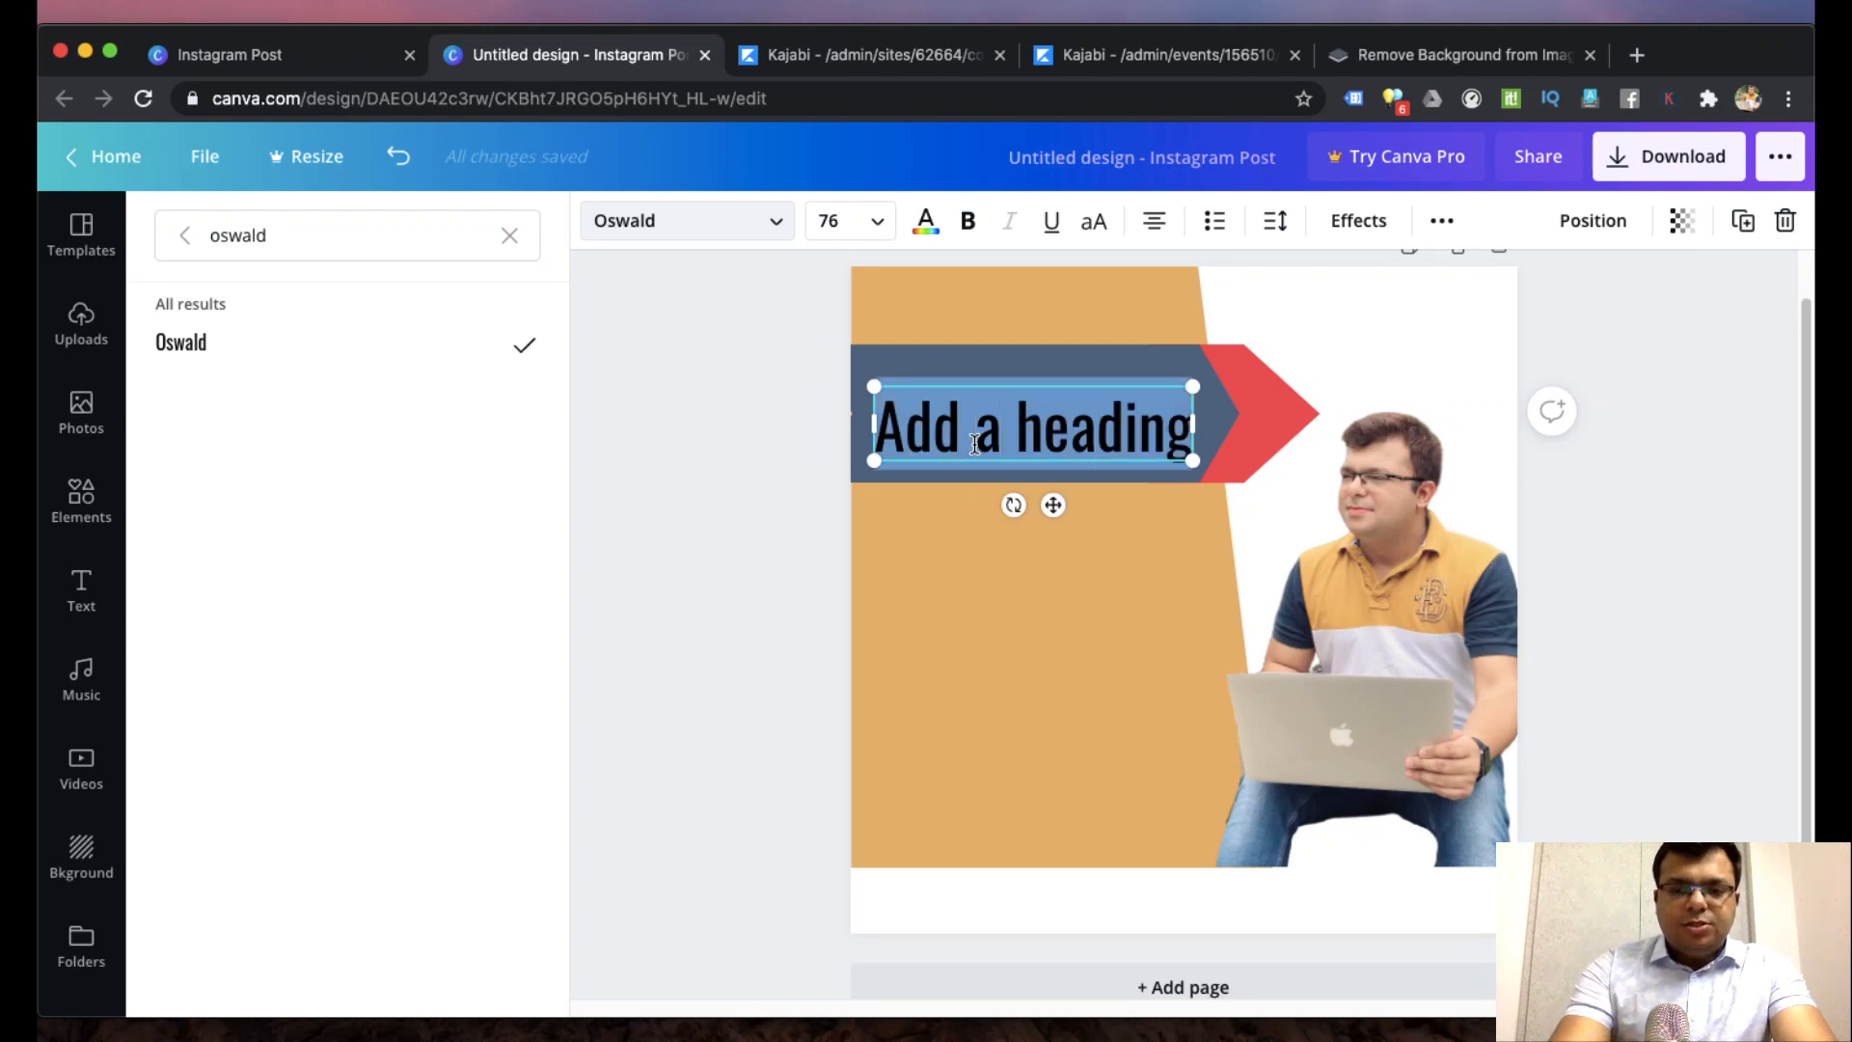
type("Stop Trad")
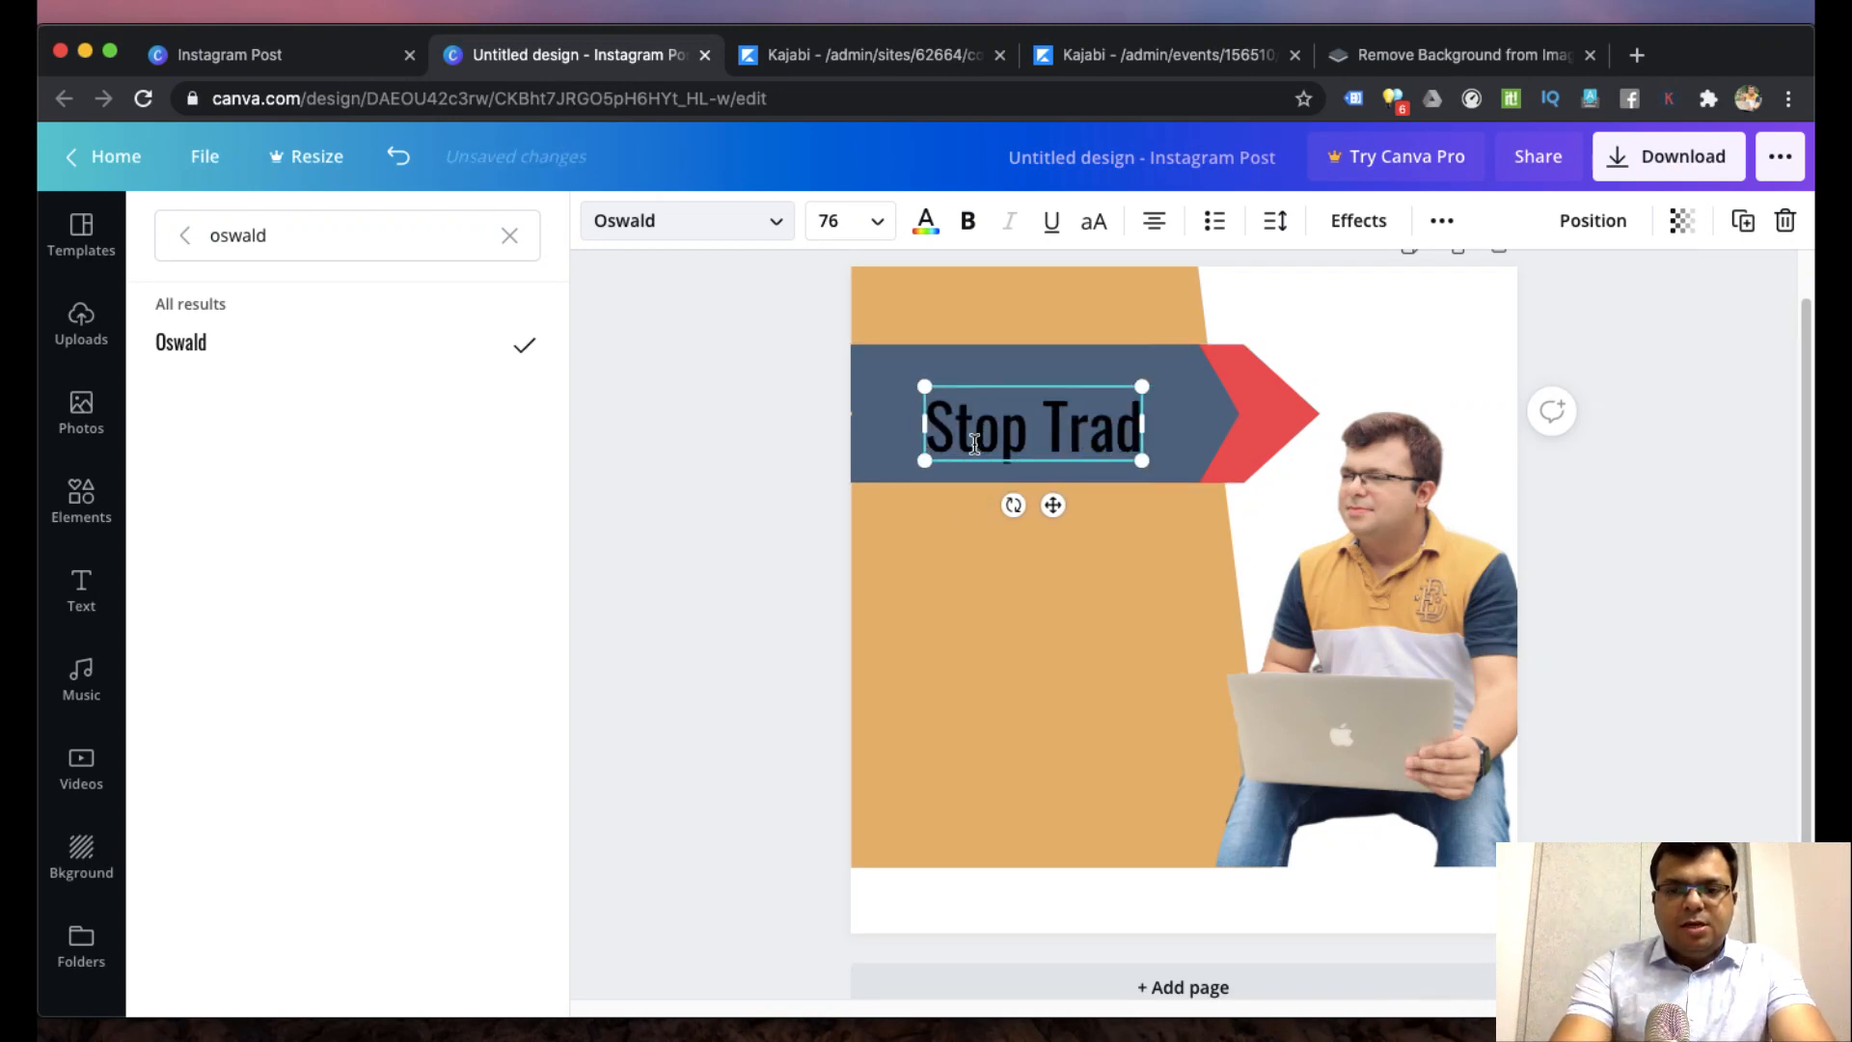
type("itional")
key("Return")
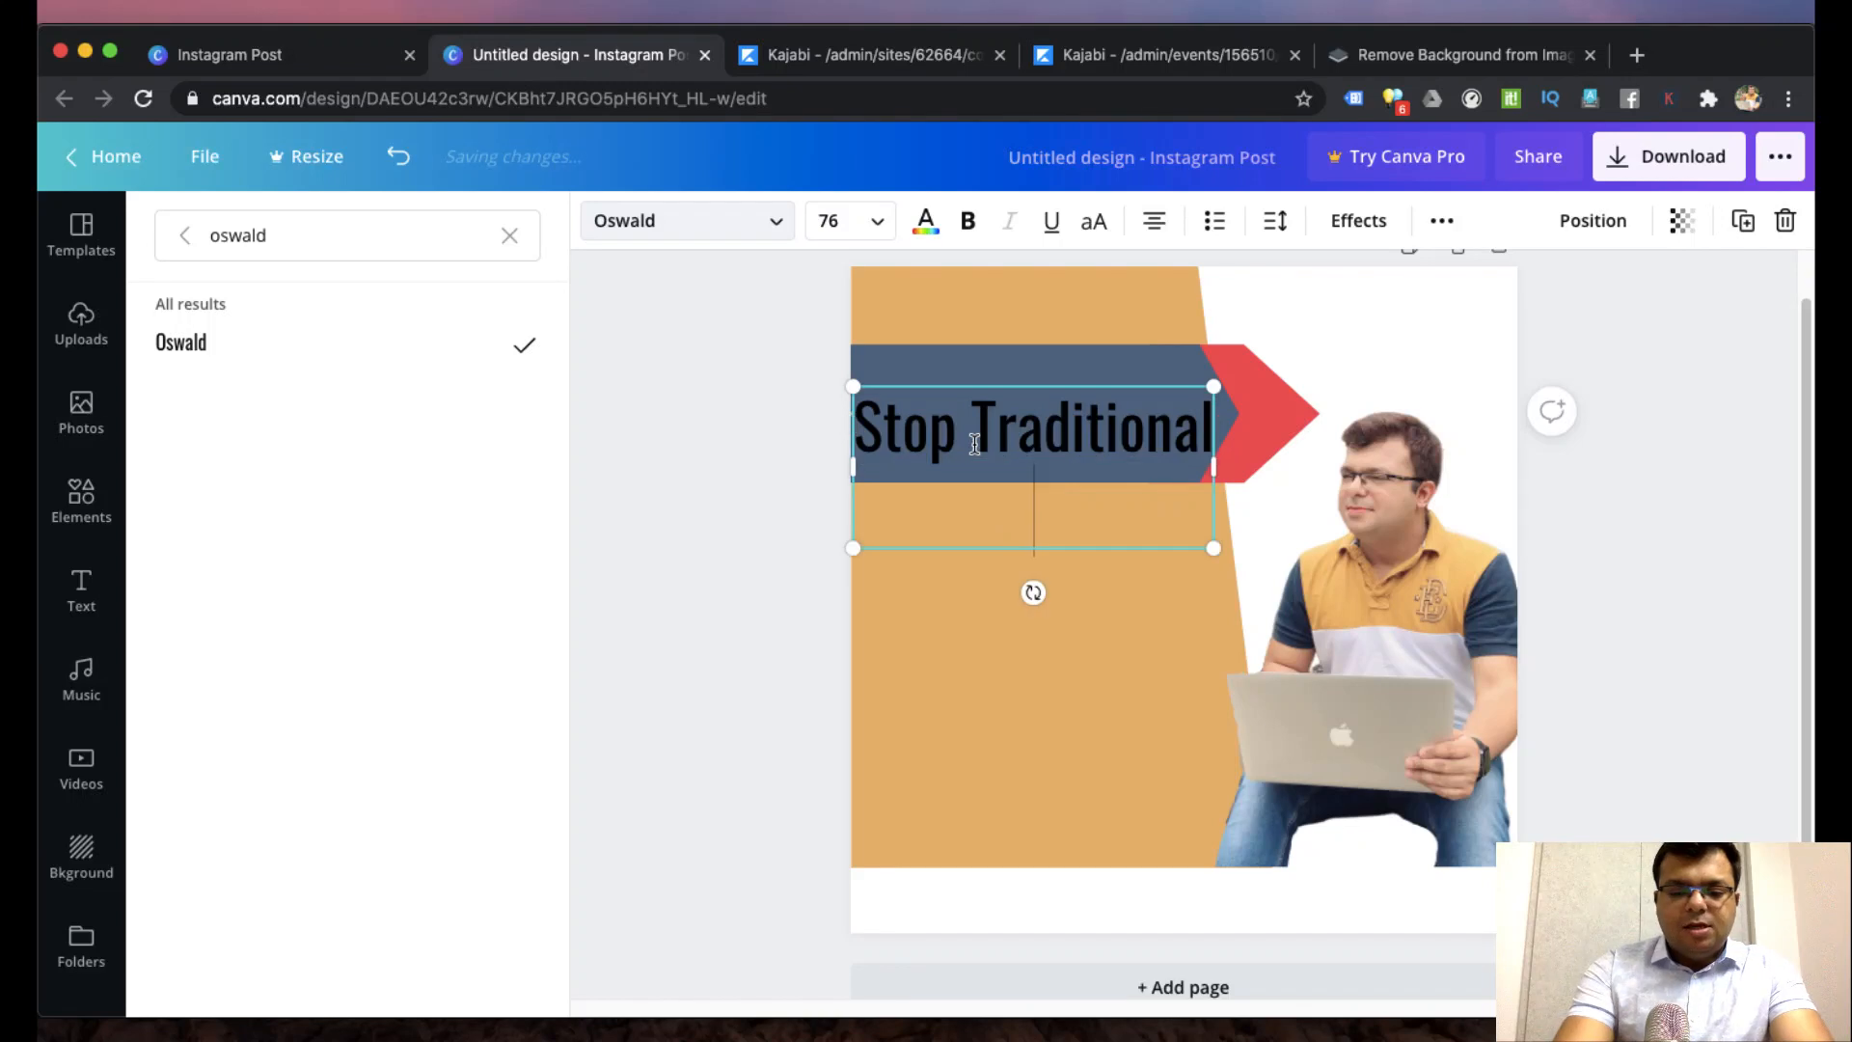
type("Go Digital")
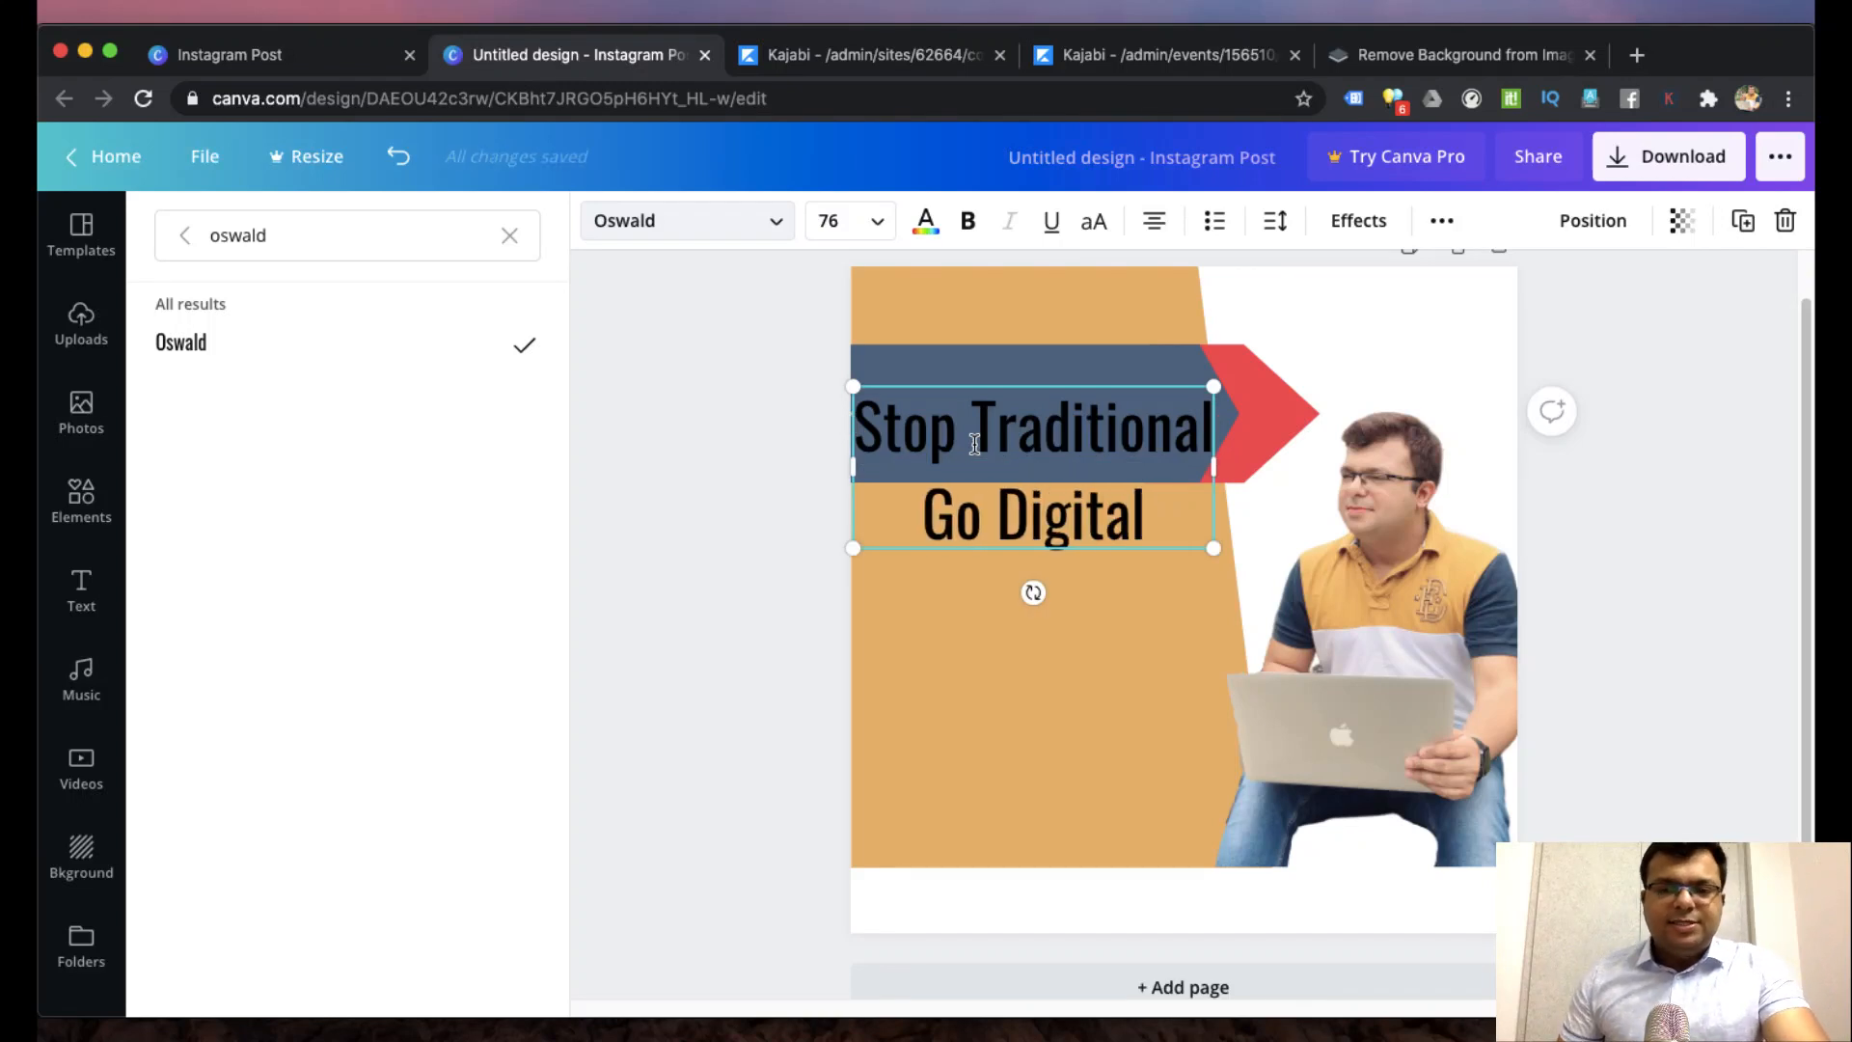
key("Escape")
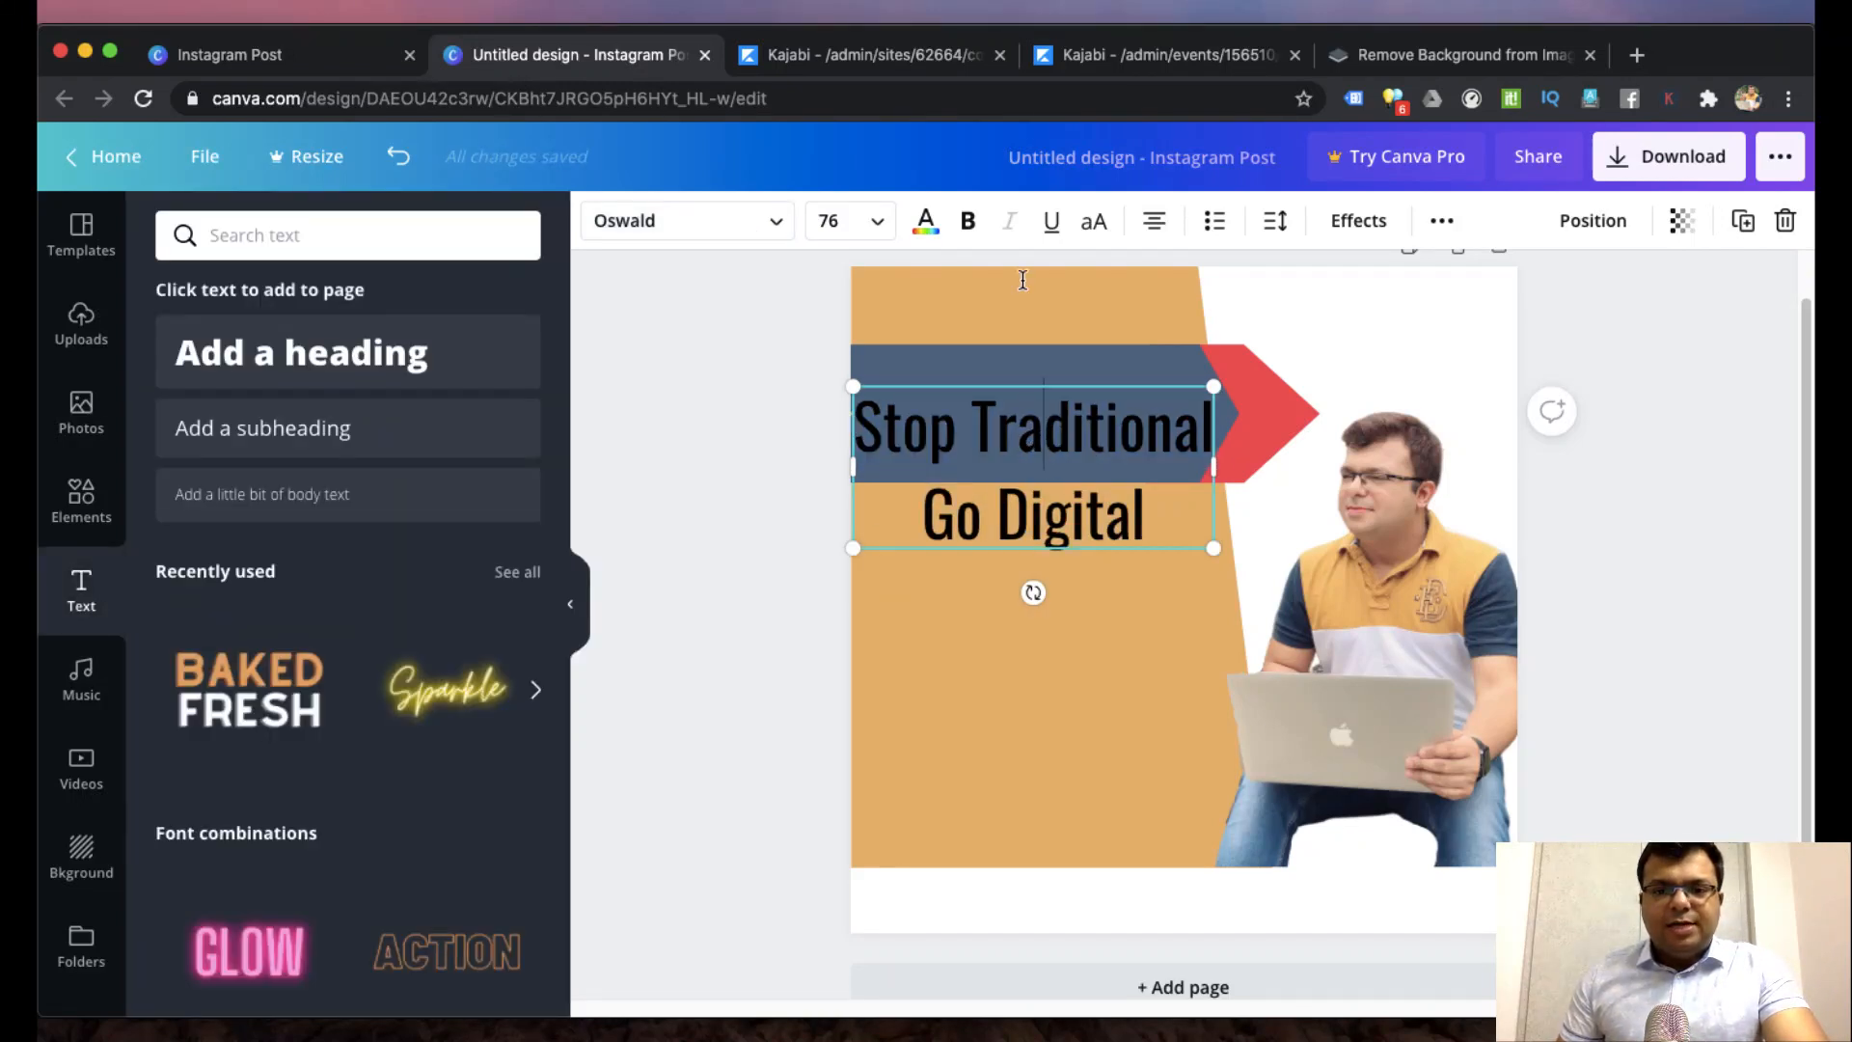
- Set the heading's font size to 60 and convert its text to uppercase
left_click(868, 228)
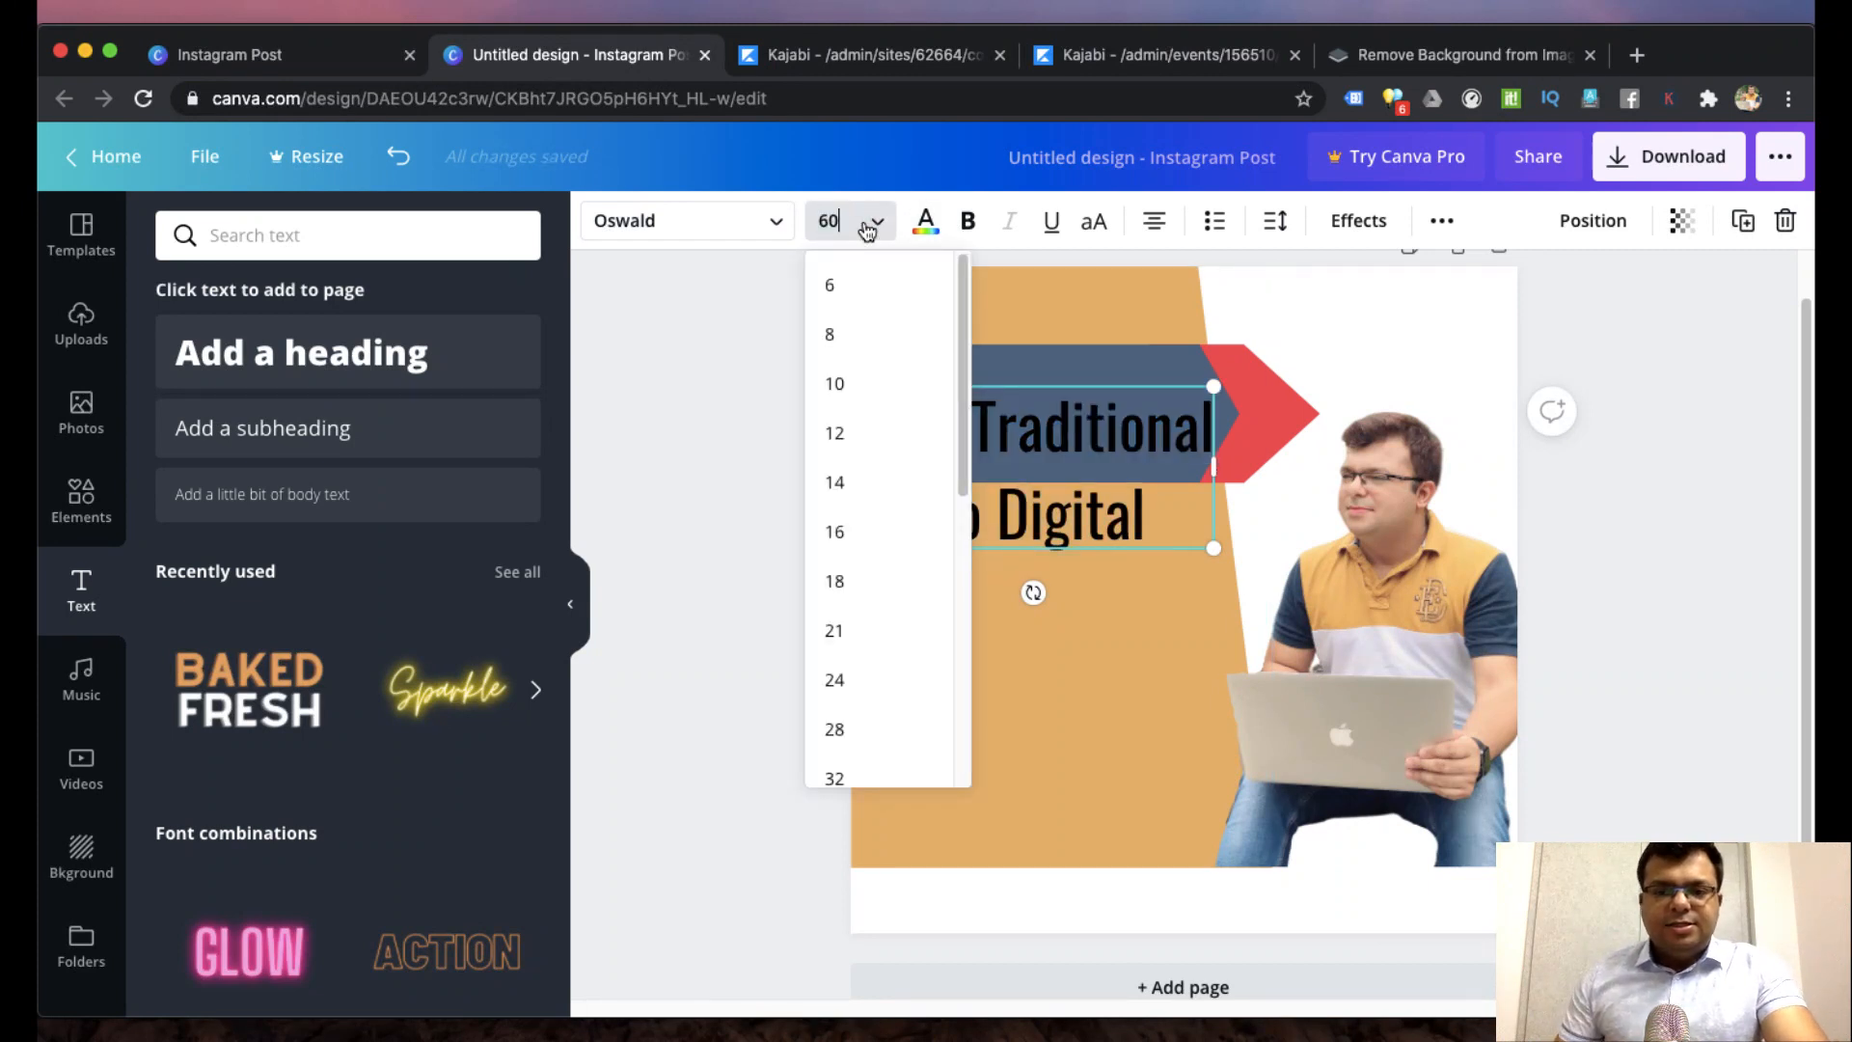
key("Return")
left_click(1093, 222)
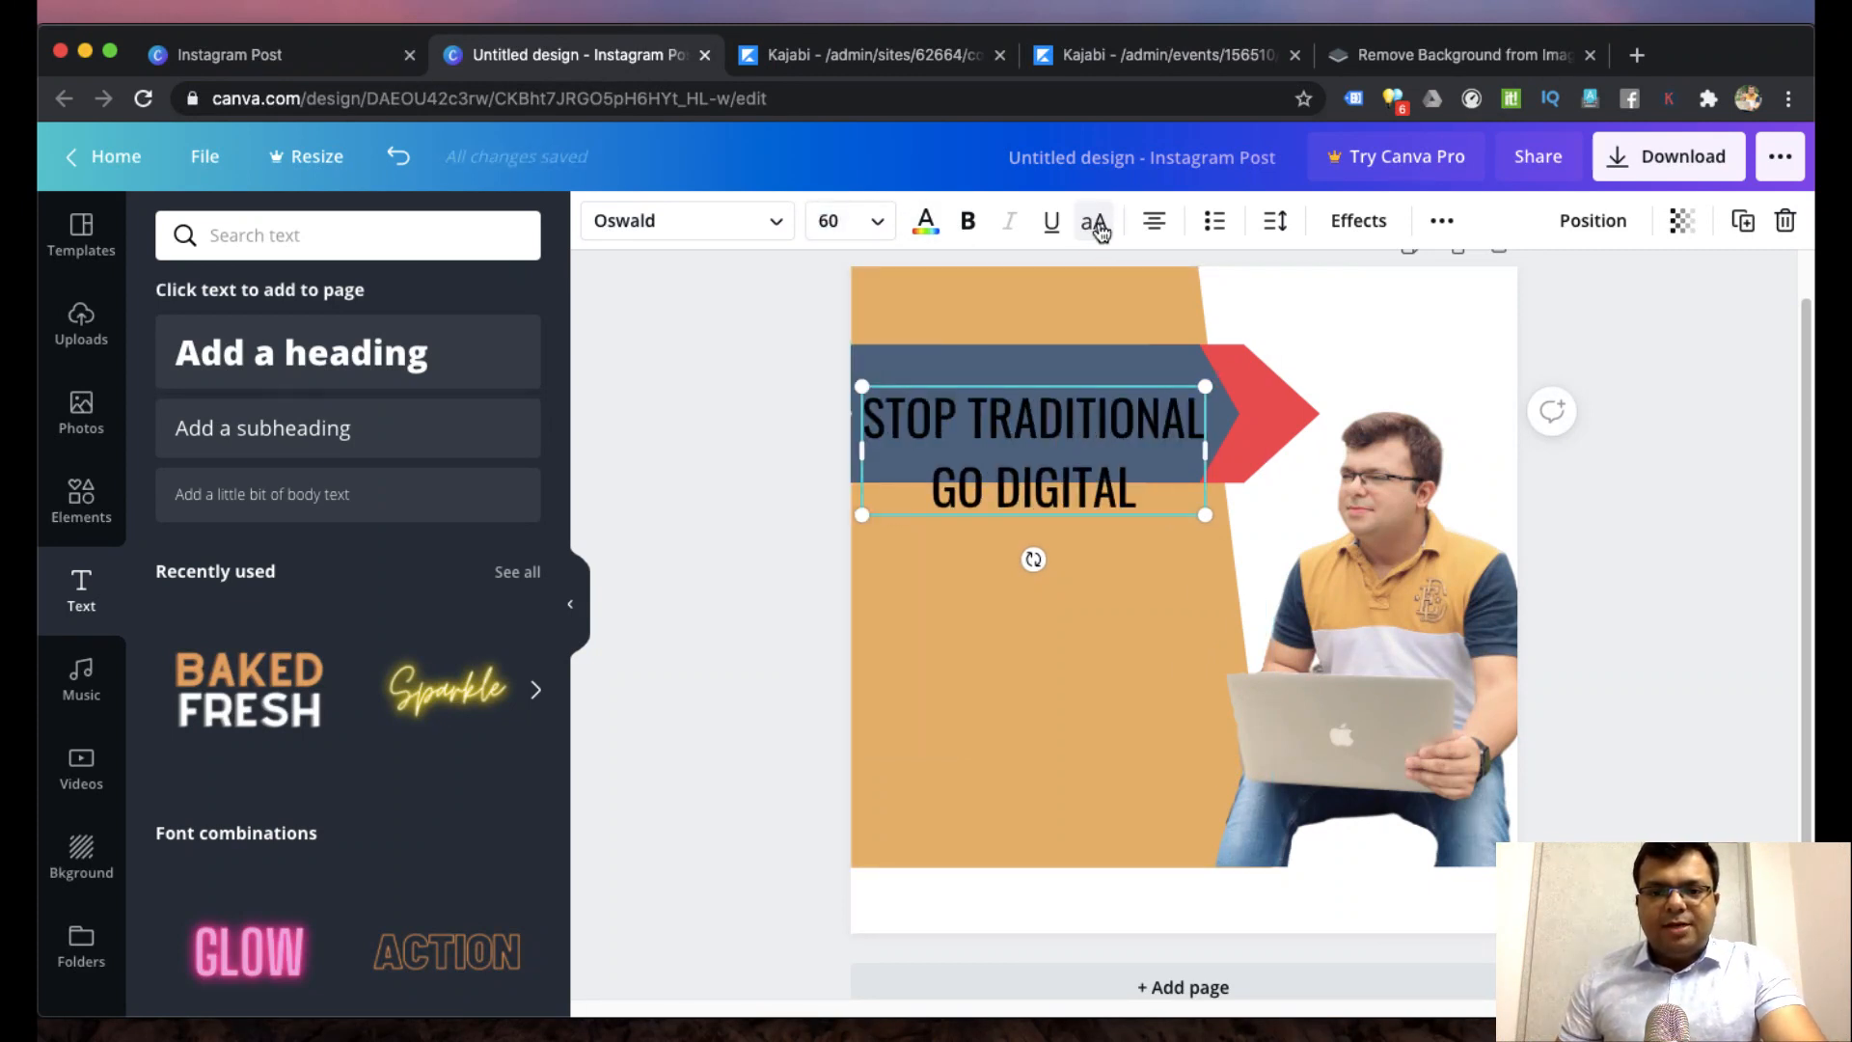
- Reduce the heading's font size to 50 and move it up so both lines sit inside the slate-blue ribbon banner
left_click(849, 221)
type("5")
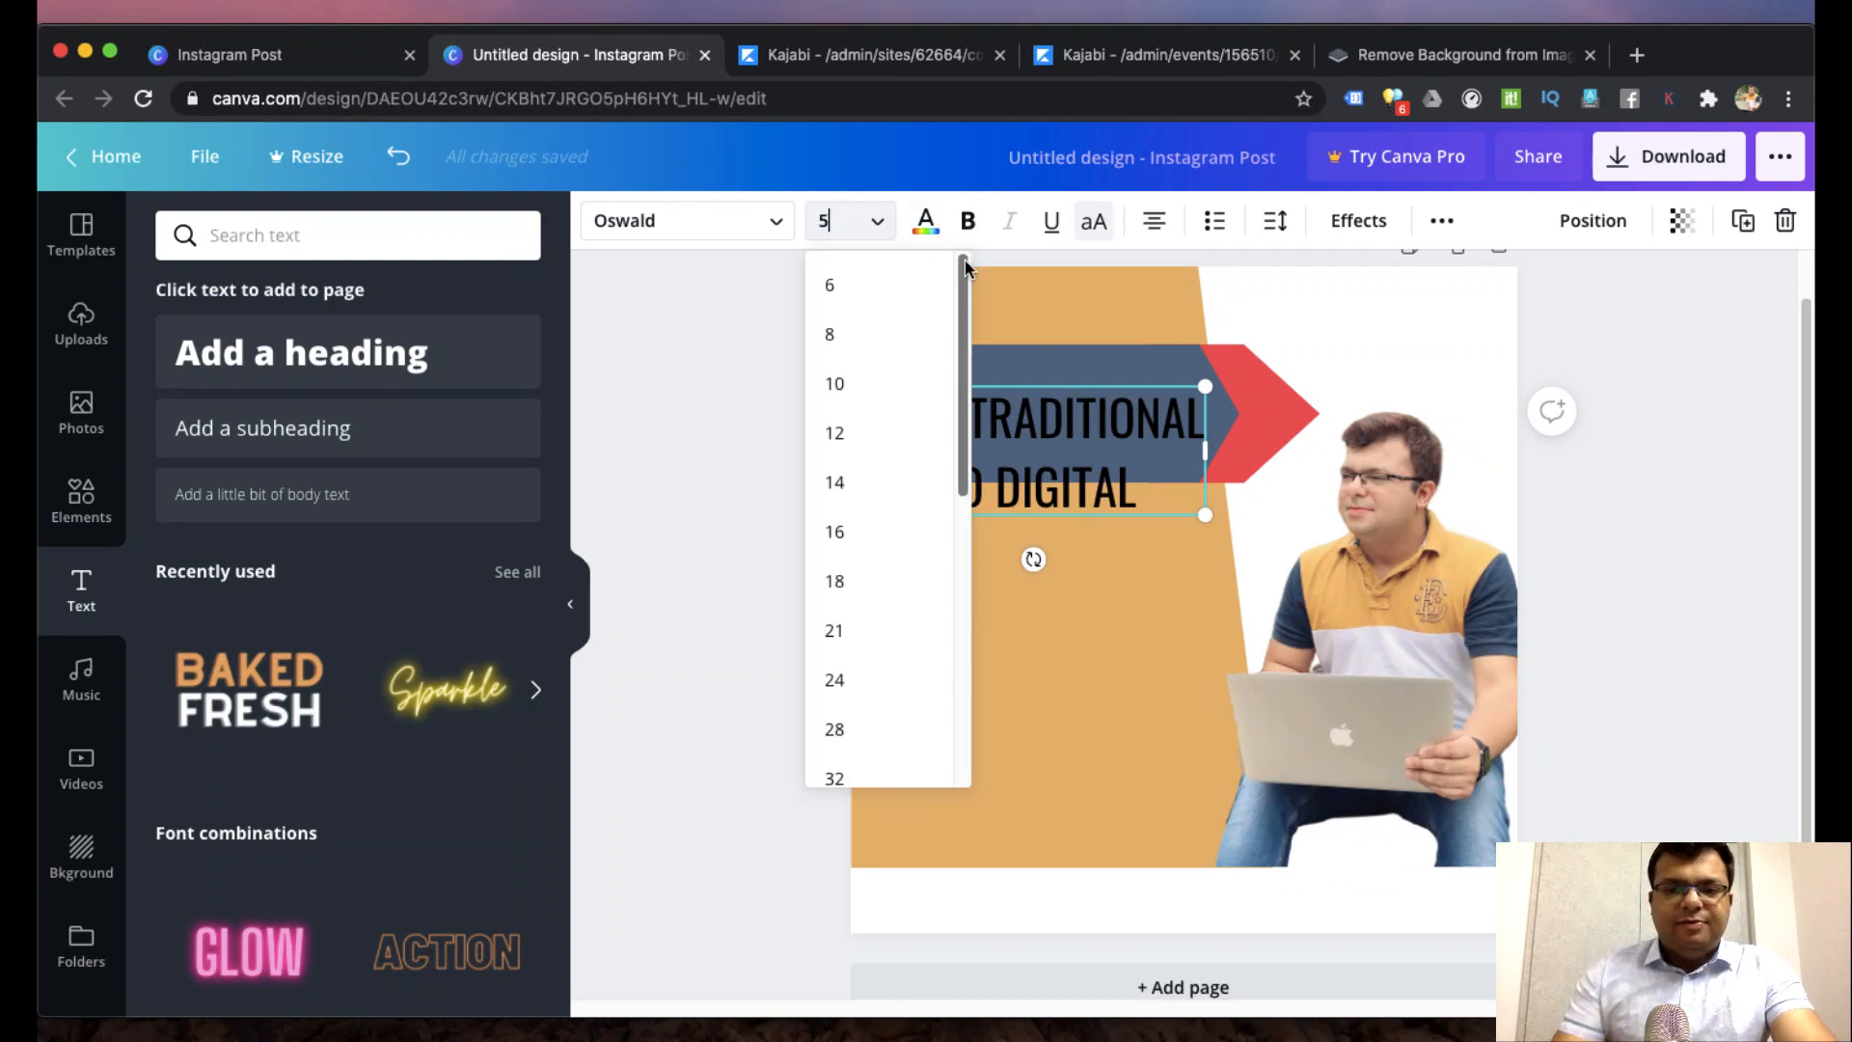
type("6")
key("Return")
left_click(772, 434)
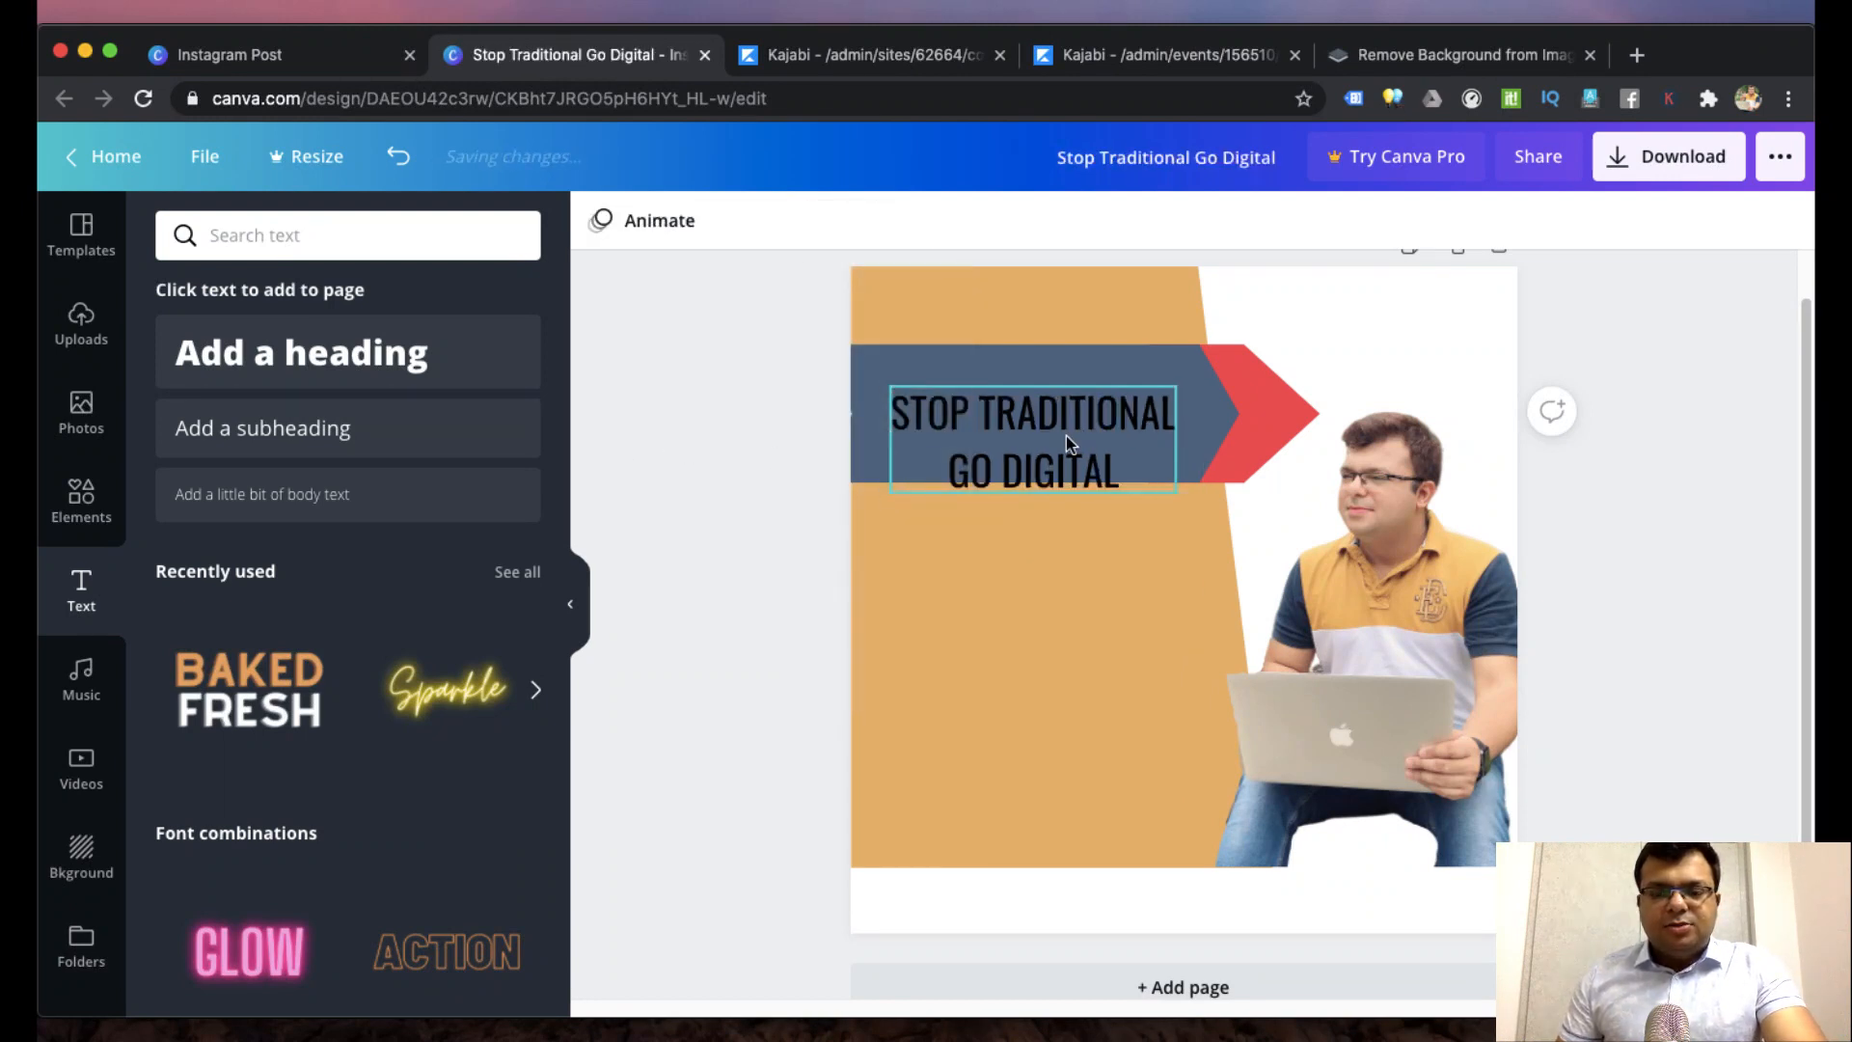
mouse_move(1067, 436)
left_mouse_down()
mouse_move(1069, 388)
mouse_move(1069, 410)
left_mouse_up()
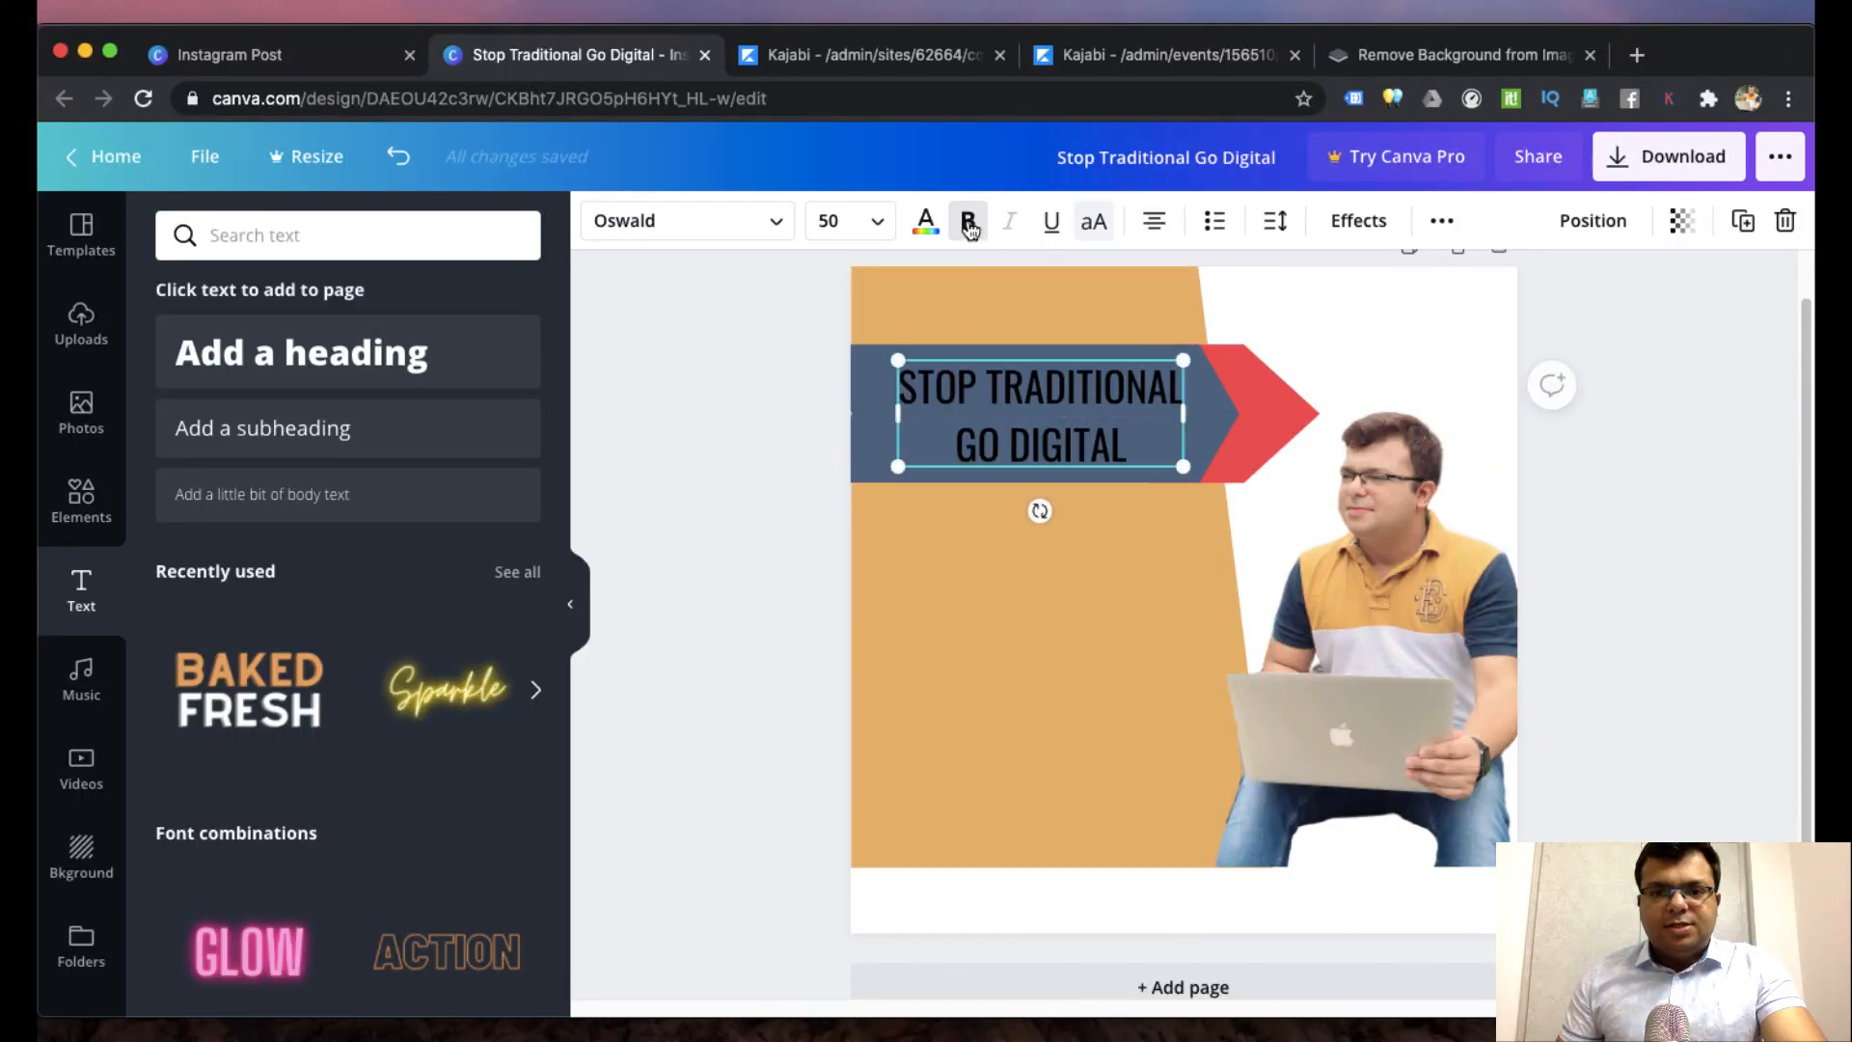
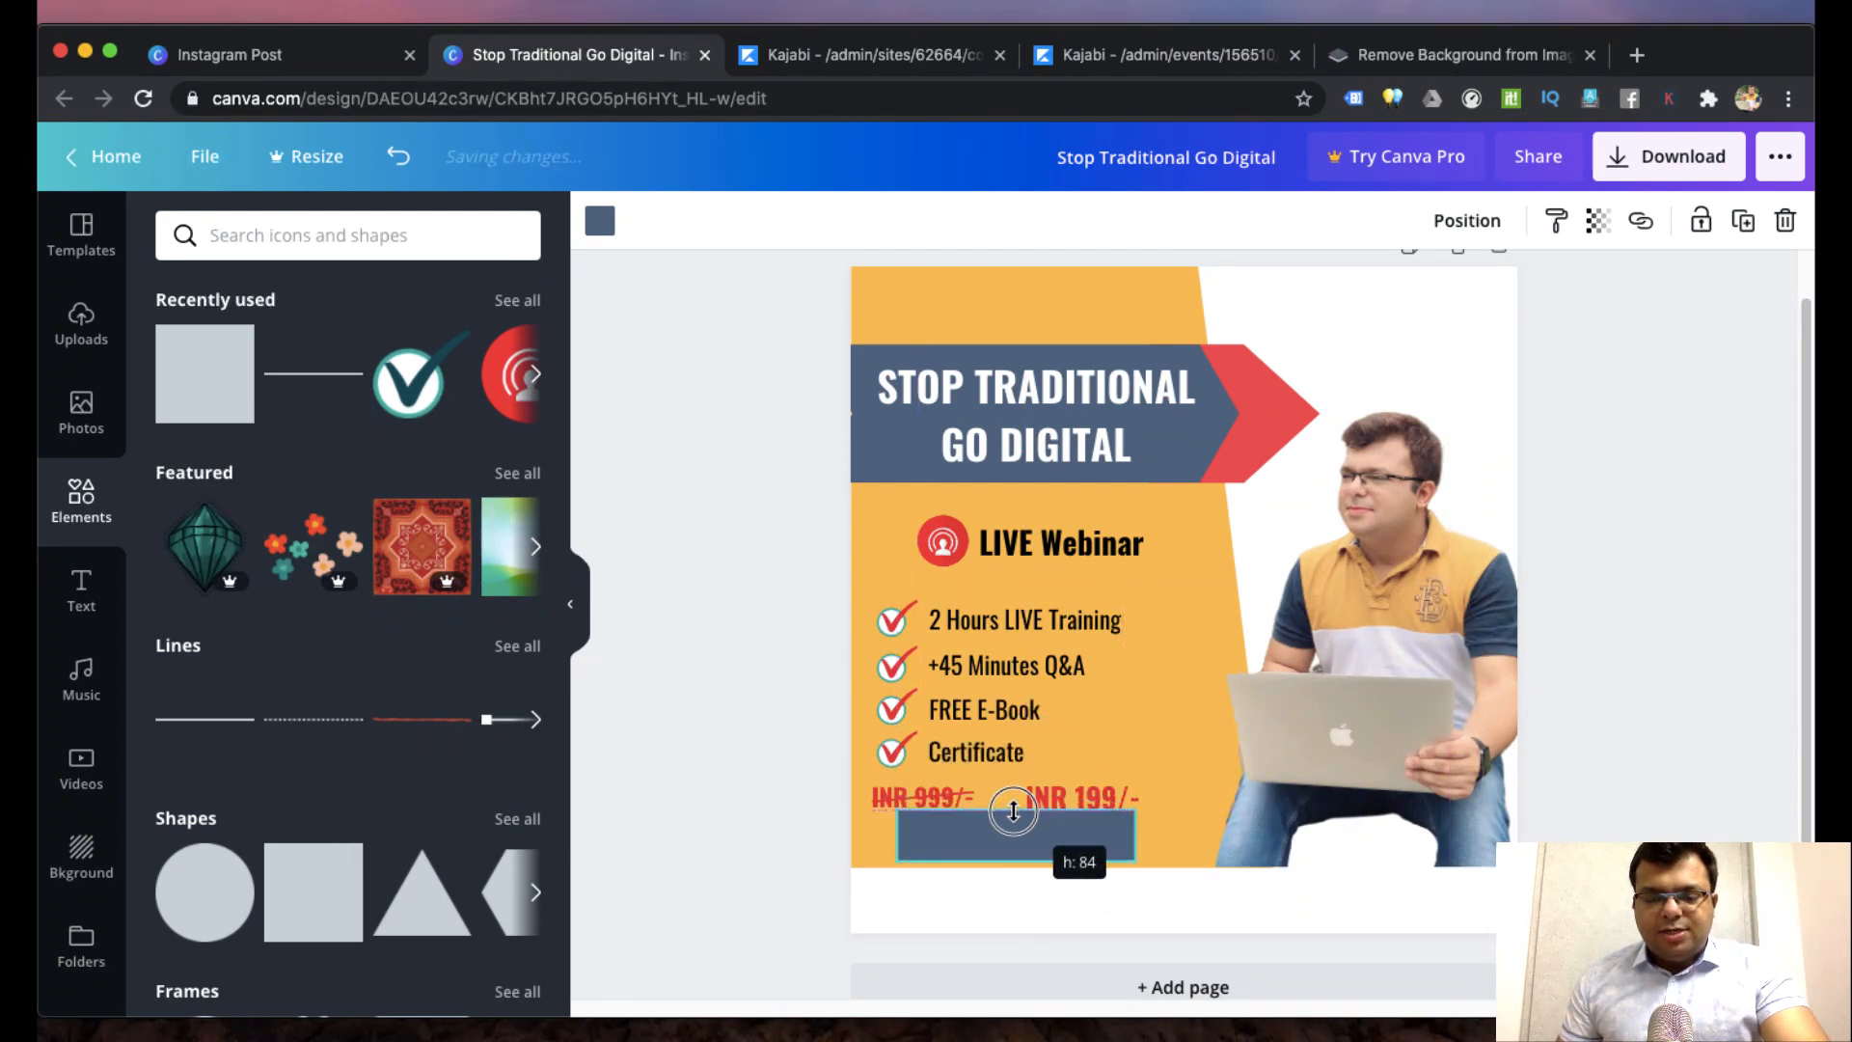
- Shrink the slate-blue rectangle below the prices into a small button shape and fill it with white
left_click_drag(1133, 838, 1010, 838)
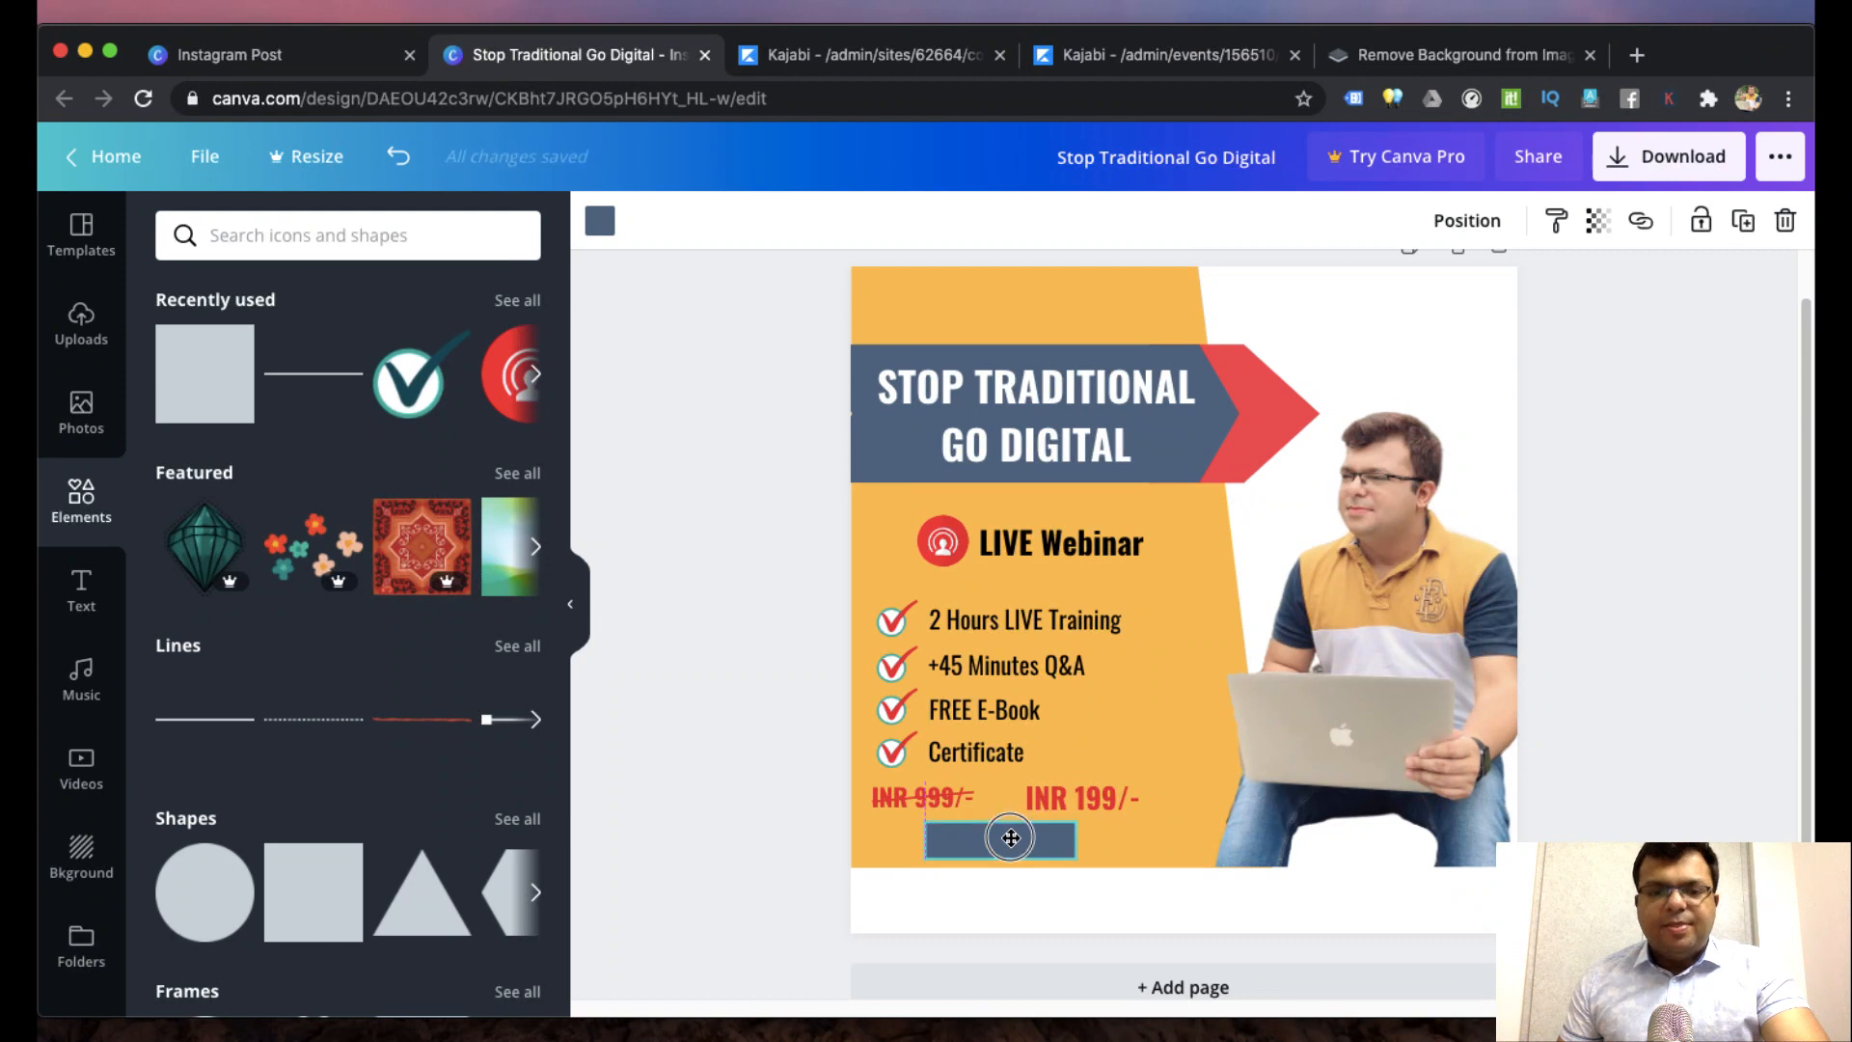
left_click(600, 221)
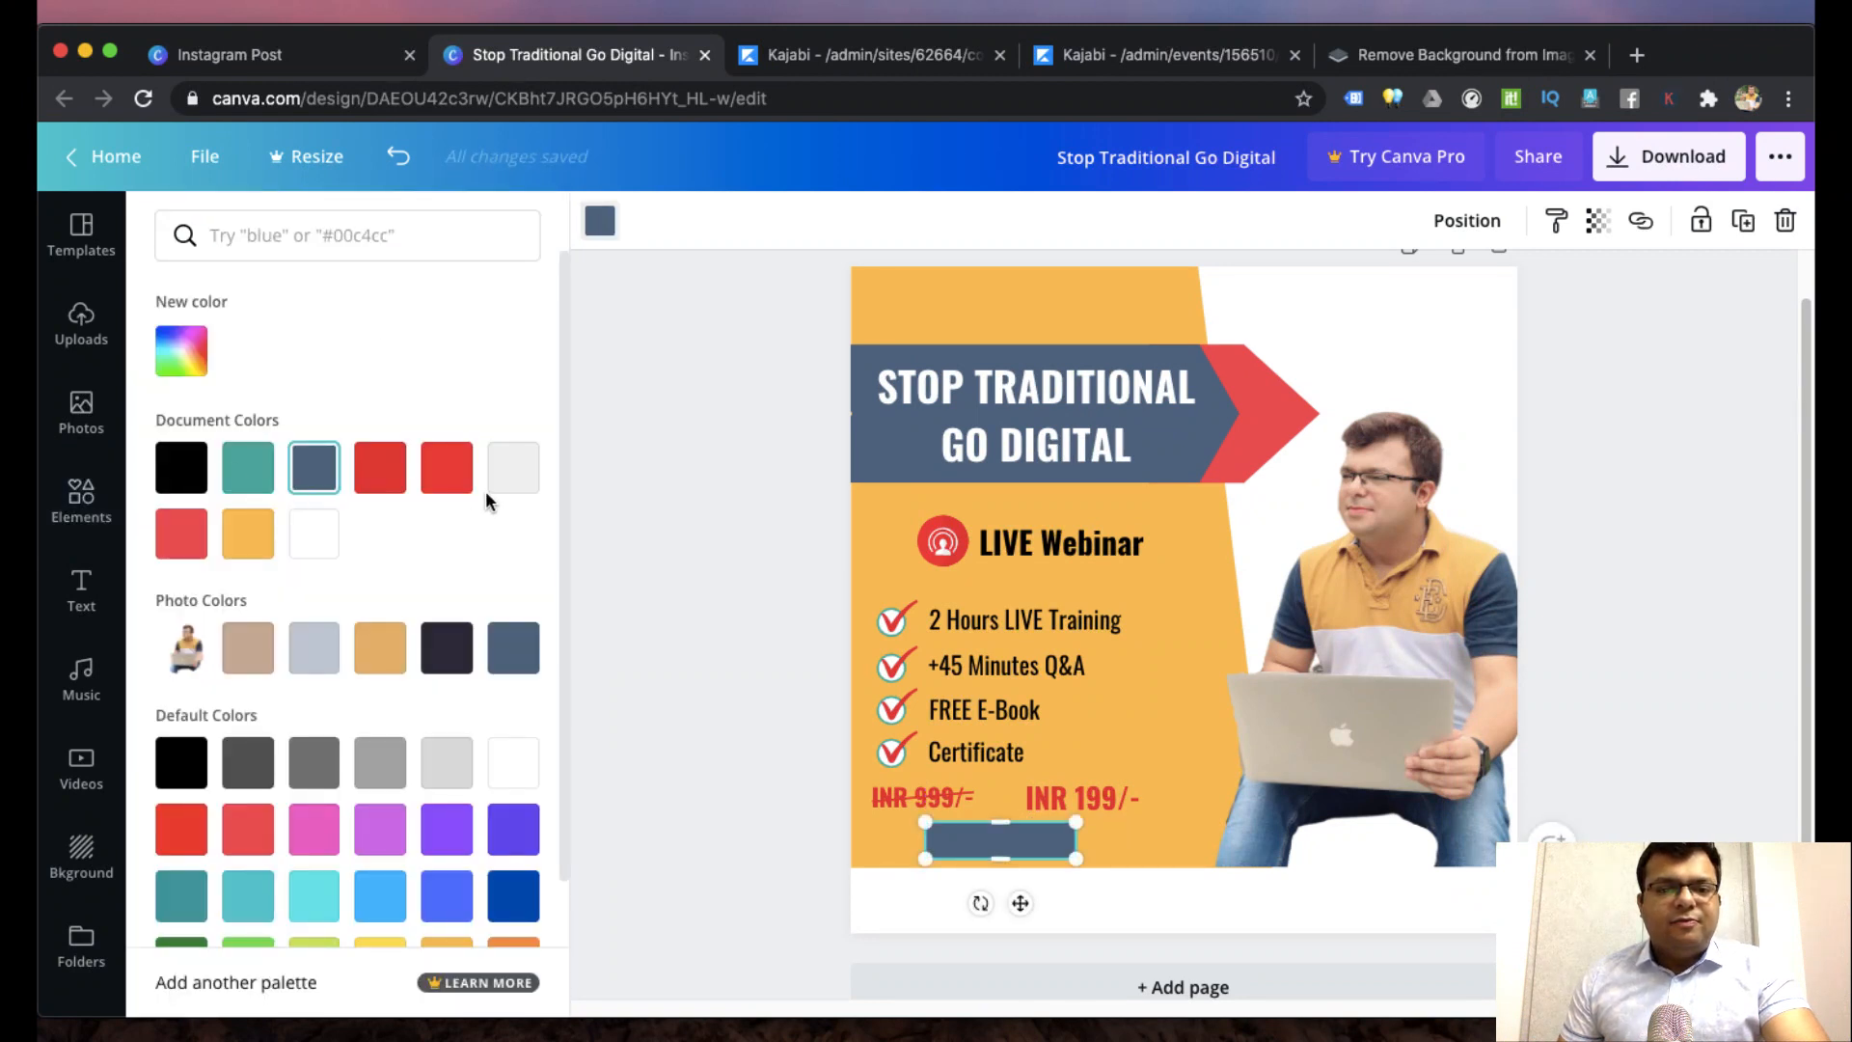
left_click(512, 767)
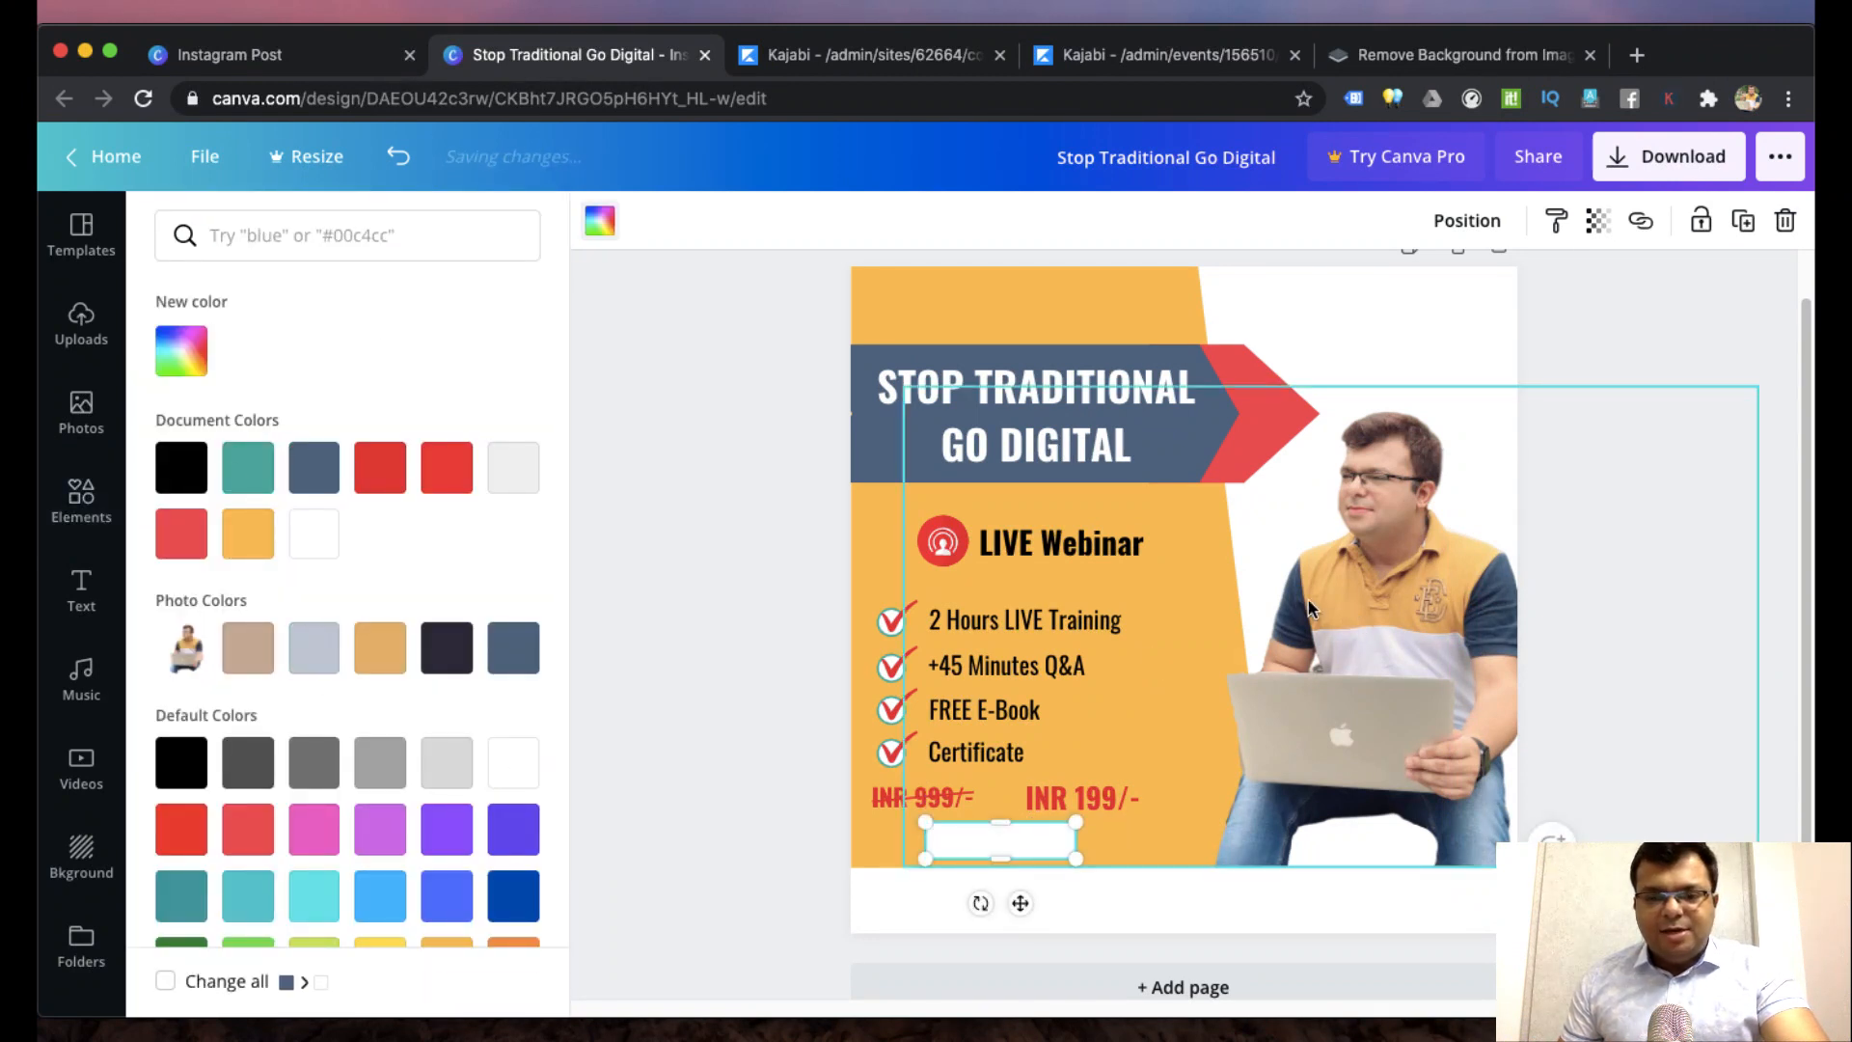
- Copy the "INR 199/-" text onto the white rectangle and change the copy's wording to "BOOK NOW"
left_click(1093, 801)
left_click_drag(1092, 806, 1018, 839)
double_click(1018, 839)
type("BOOK NOW")
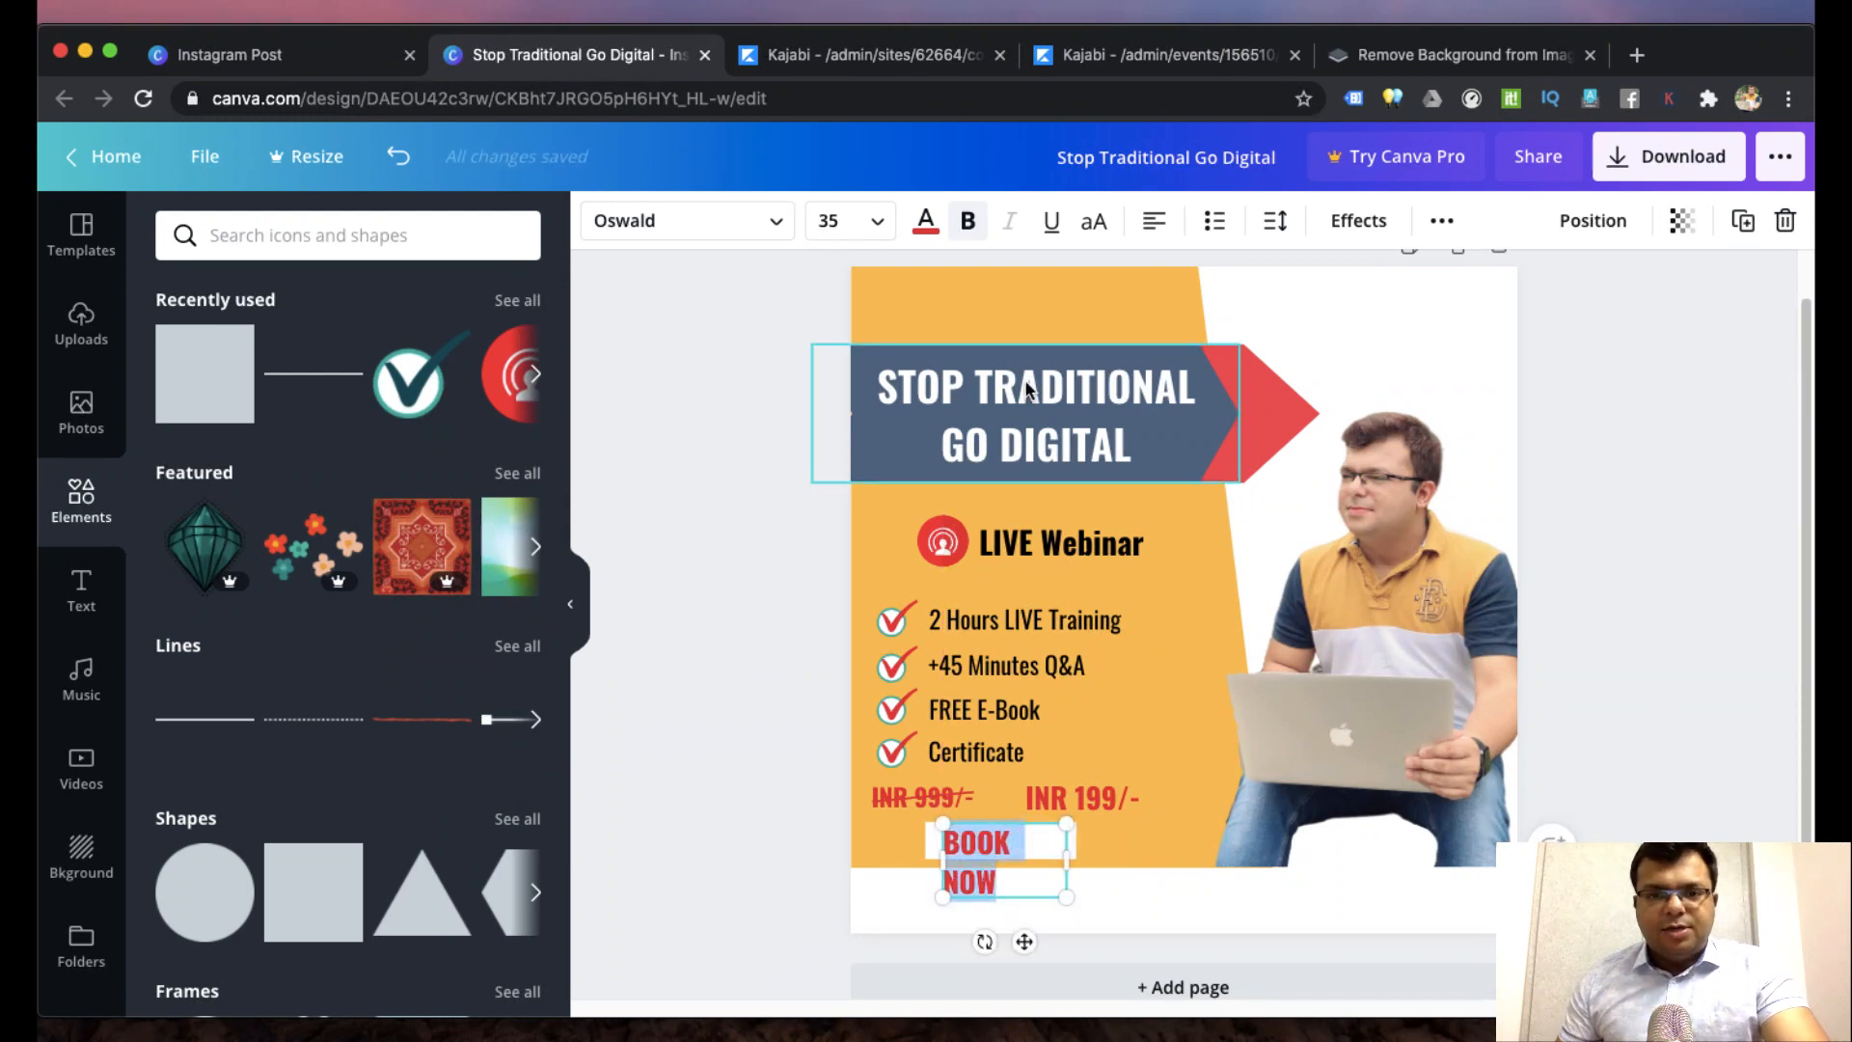
- Set the "BOOK NOW" text's font size to 30 and position it on the white rectangle
left_click(830, 220)
type("30")
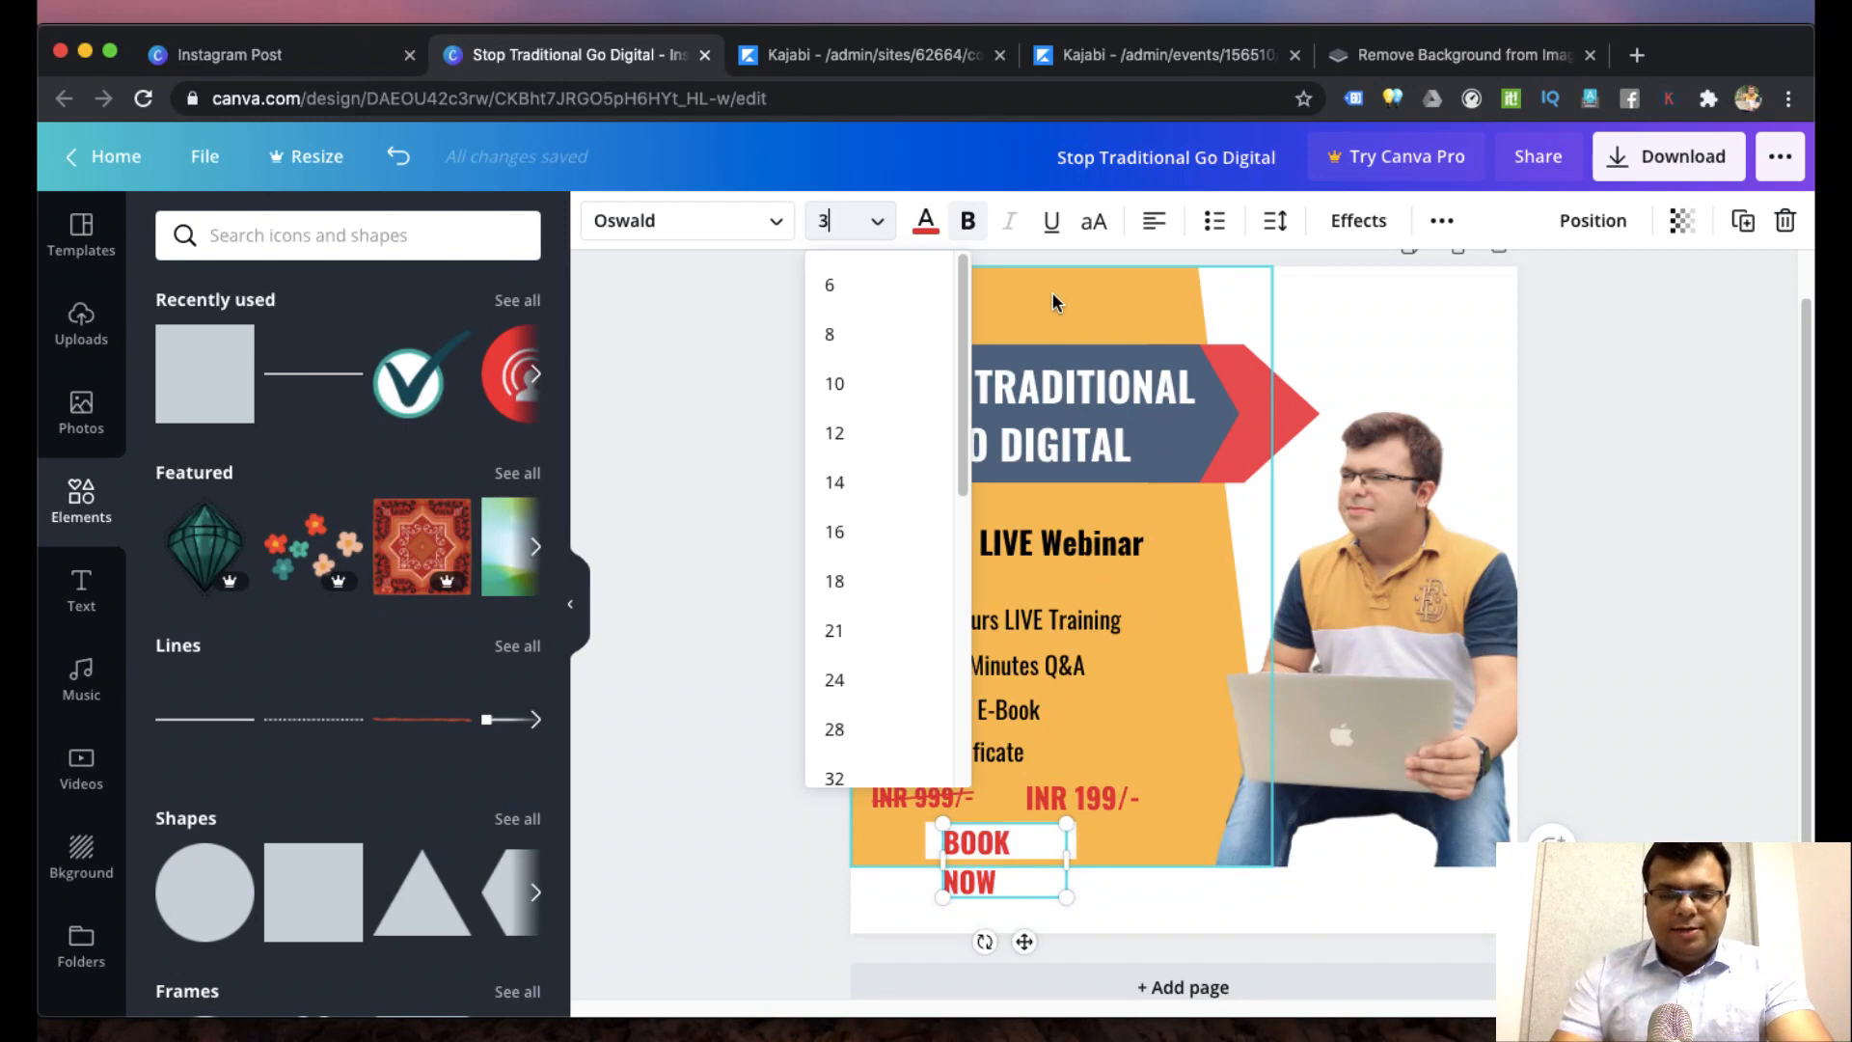
key("Return")
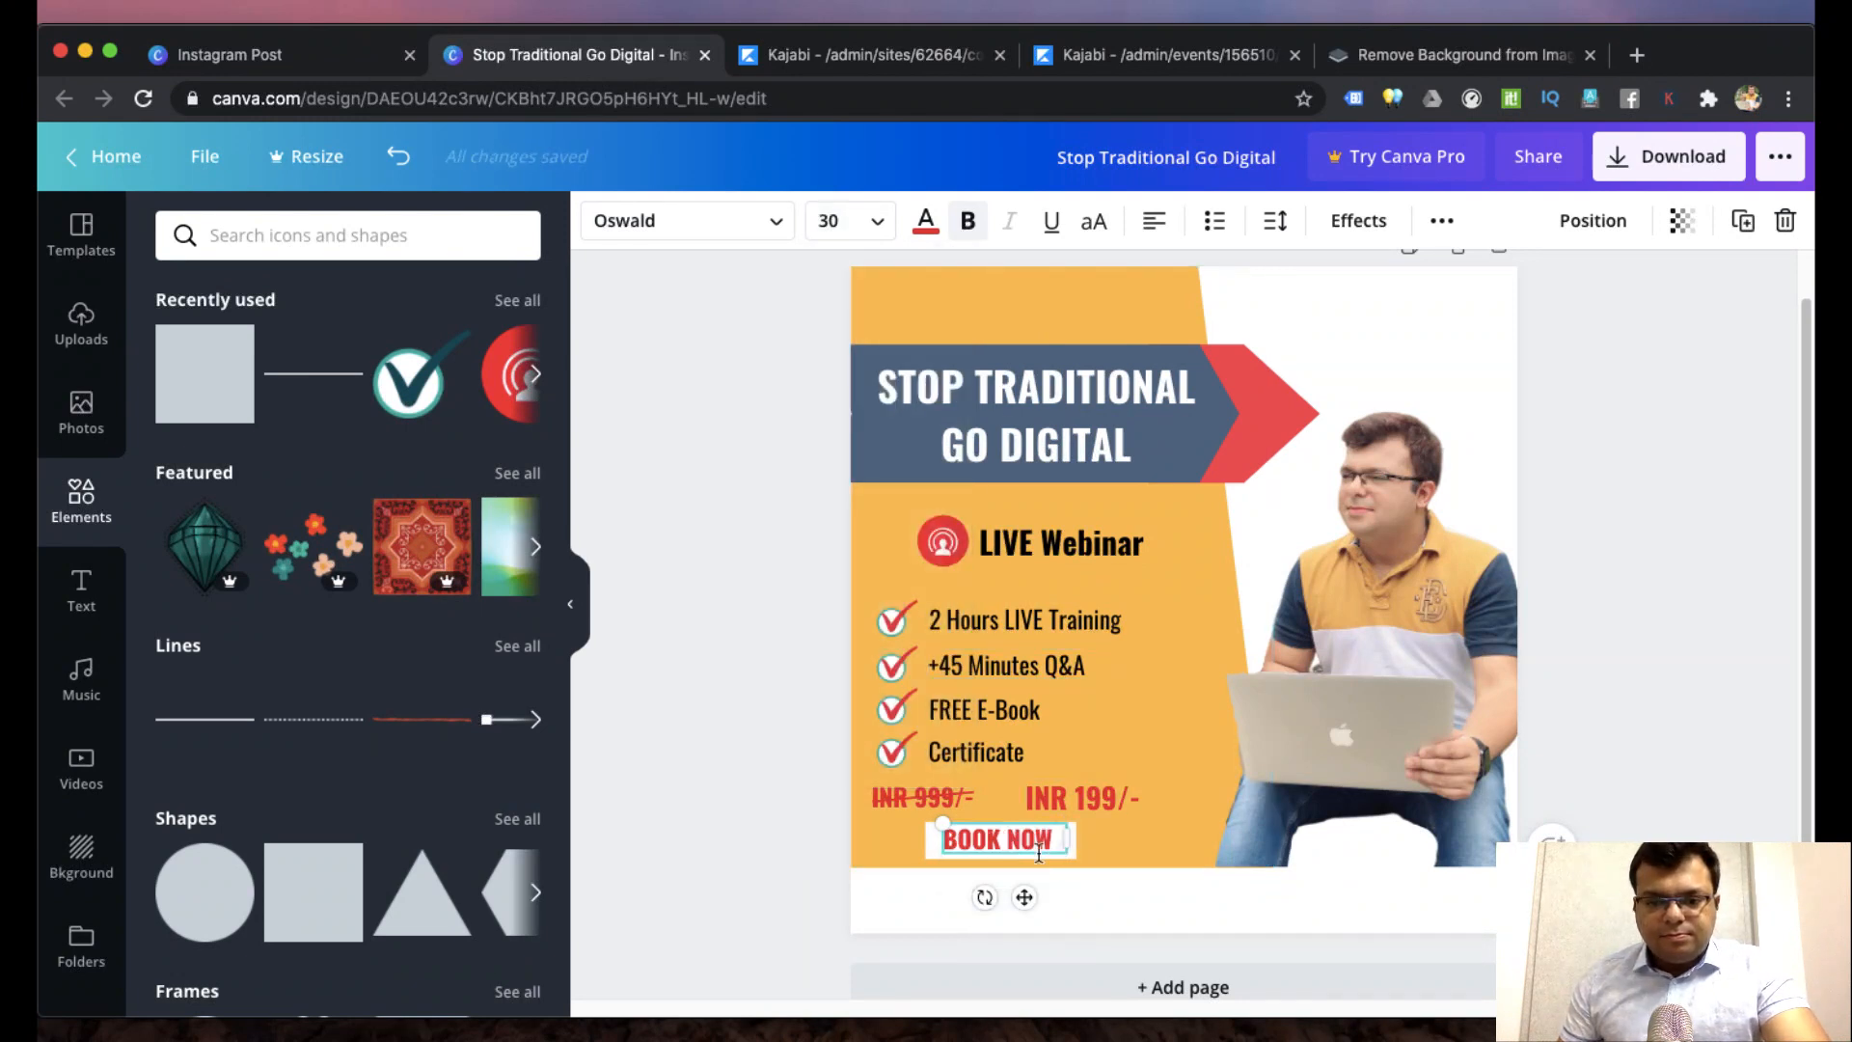
left_click(785, 827)
left_click(1003, 841)
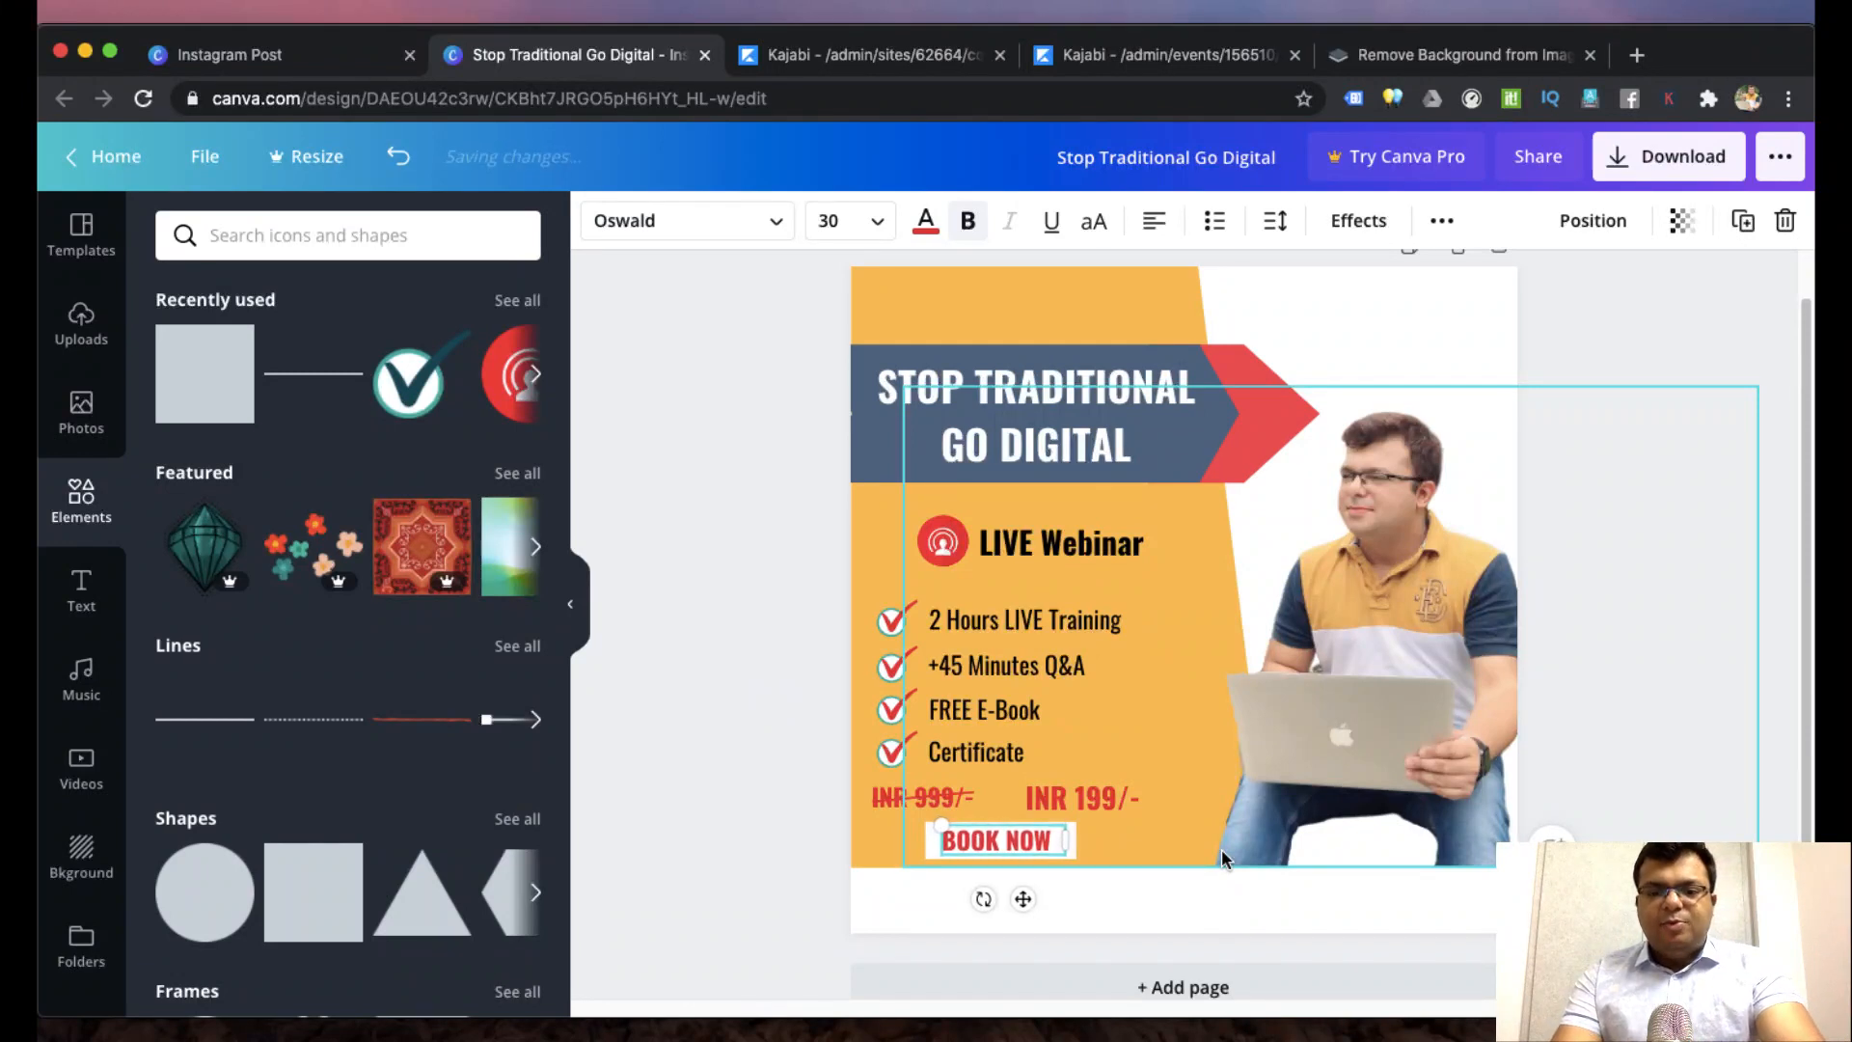
left_click(1560, 646)
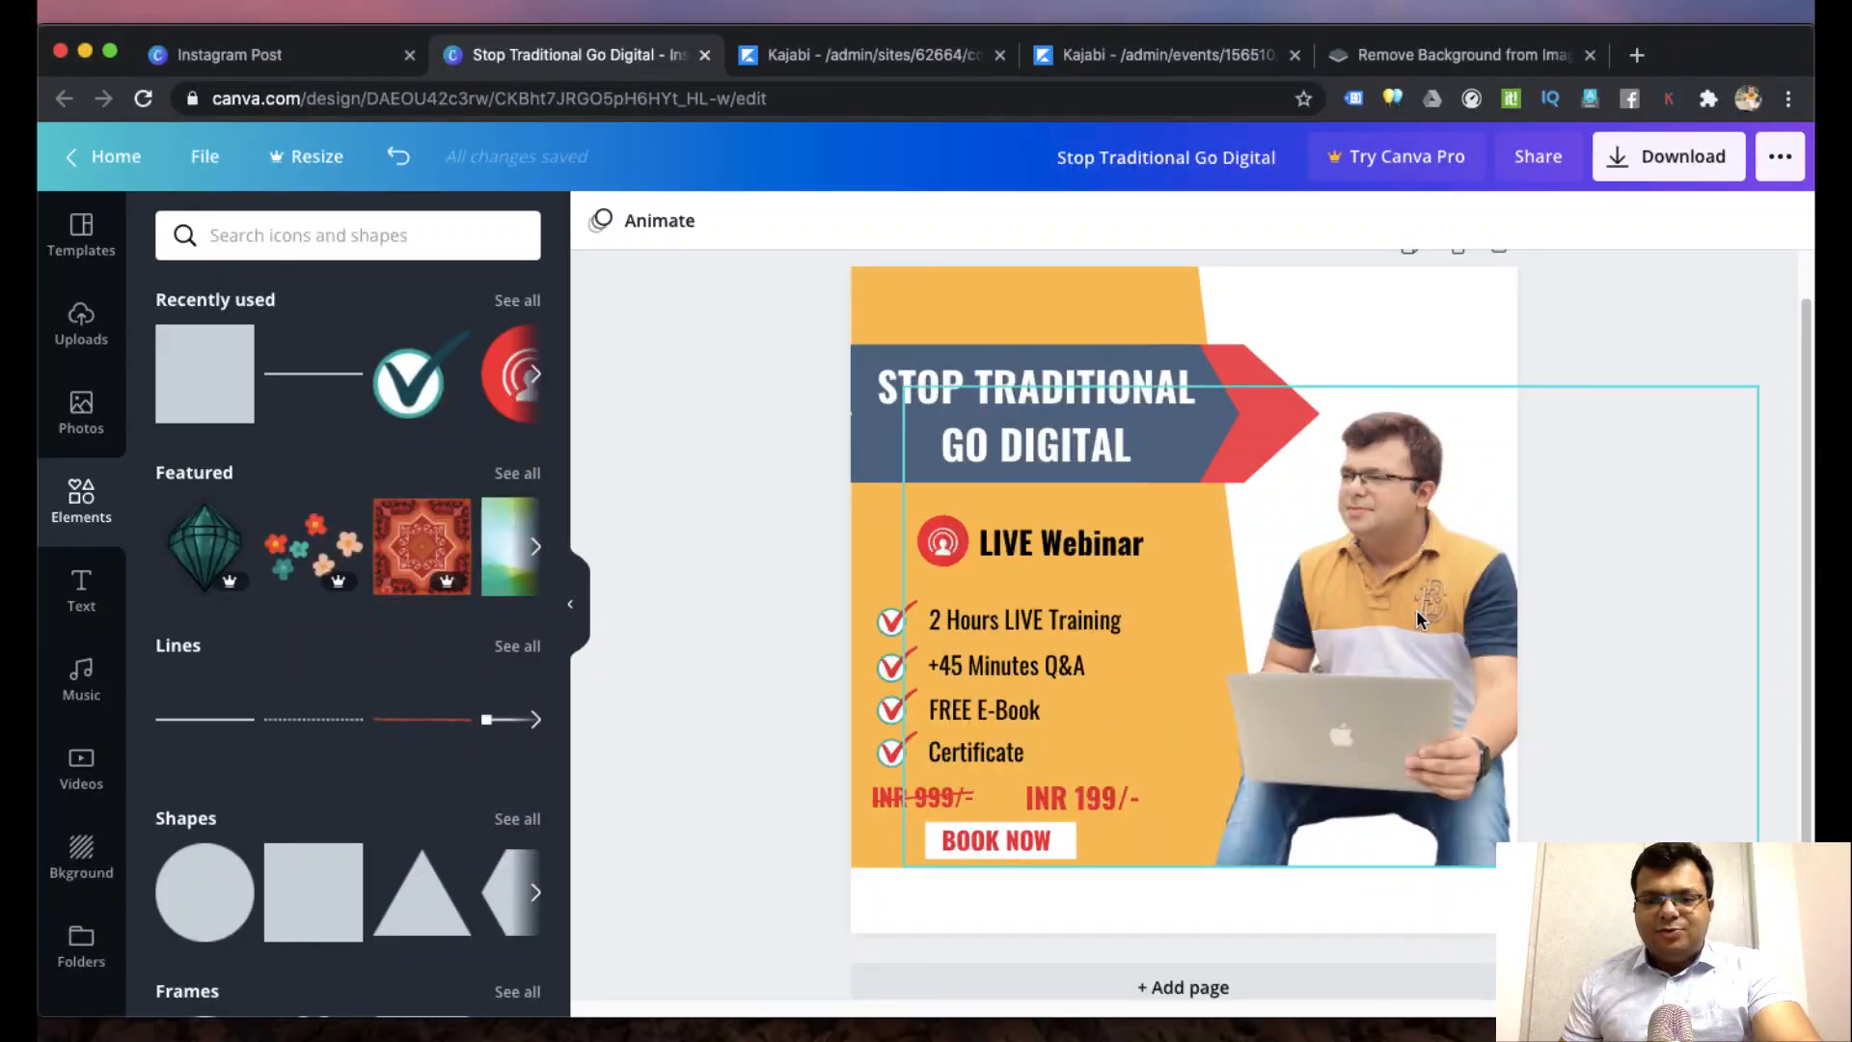
- Nudge the presenter photo slightly to the right on the page
left_click(1419, 592)
left_click_drag(1419, 592, 1418, 606)
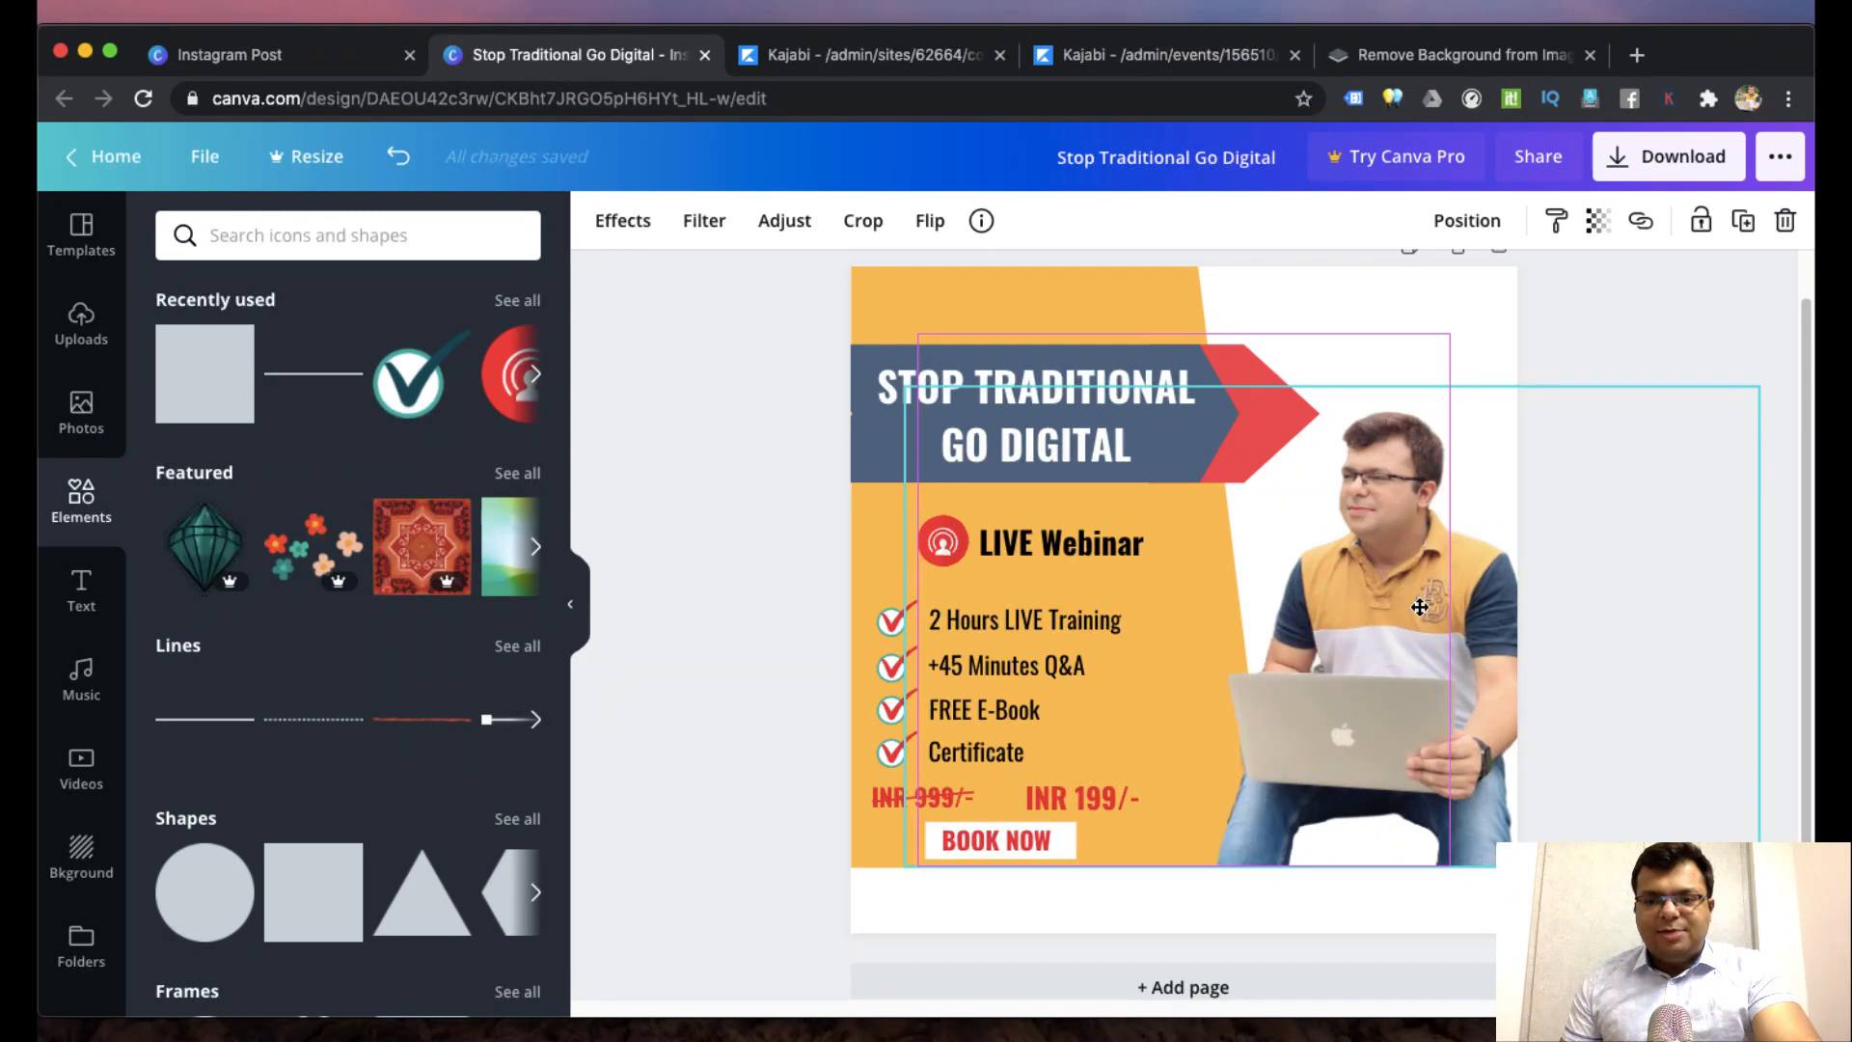
left_click(756, 507)
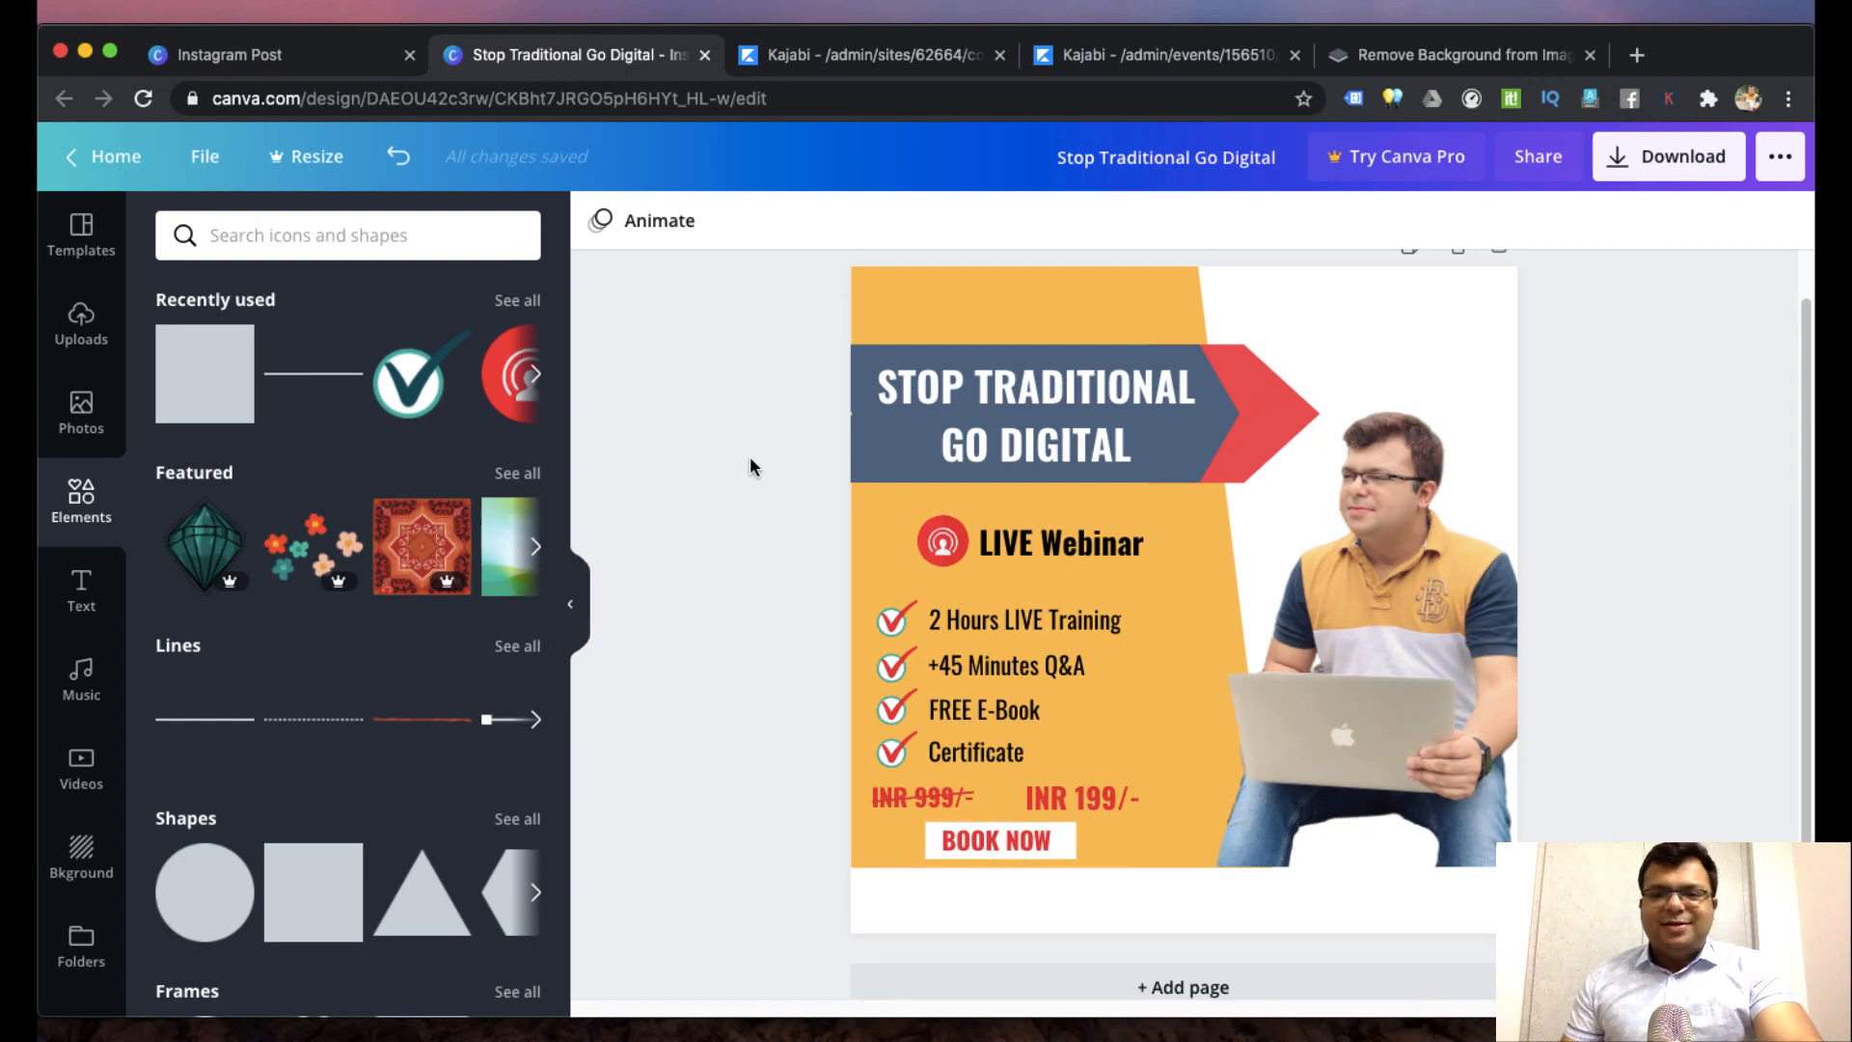
- Preview the finished ad as a full-screen Standard presentation, then return to the editor
left_click(1777, 159)
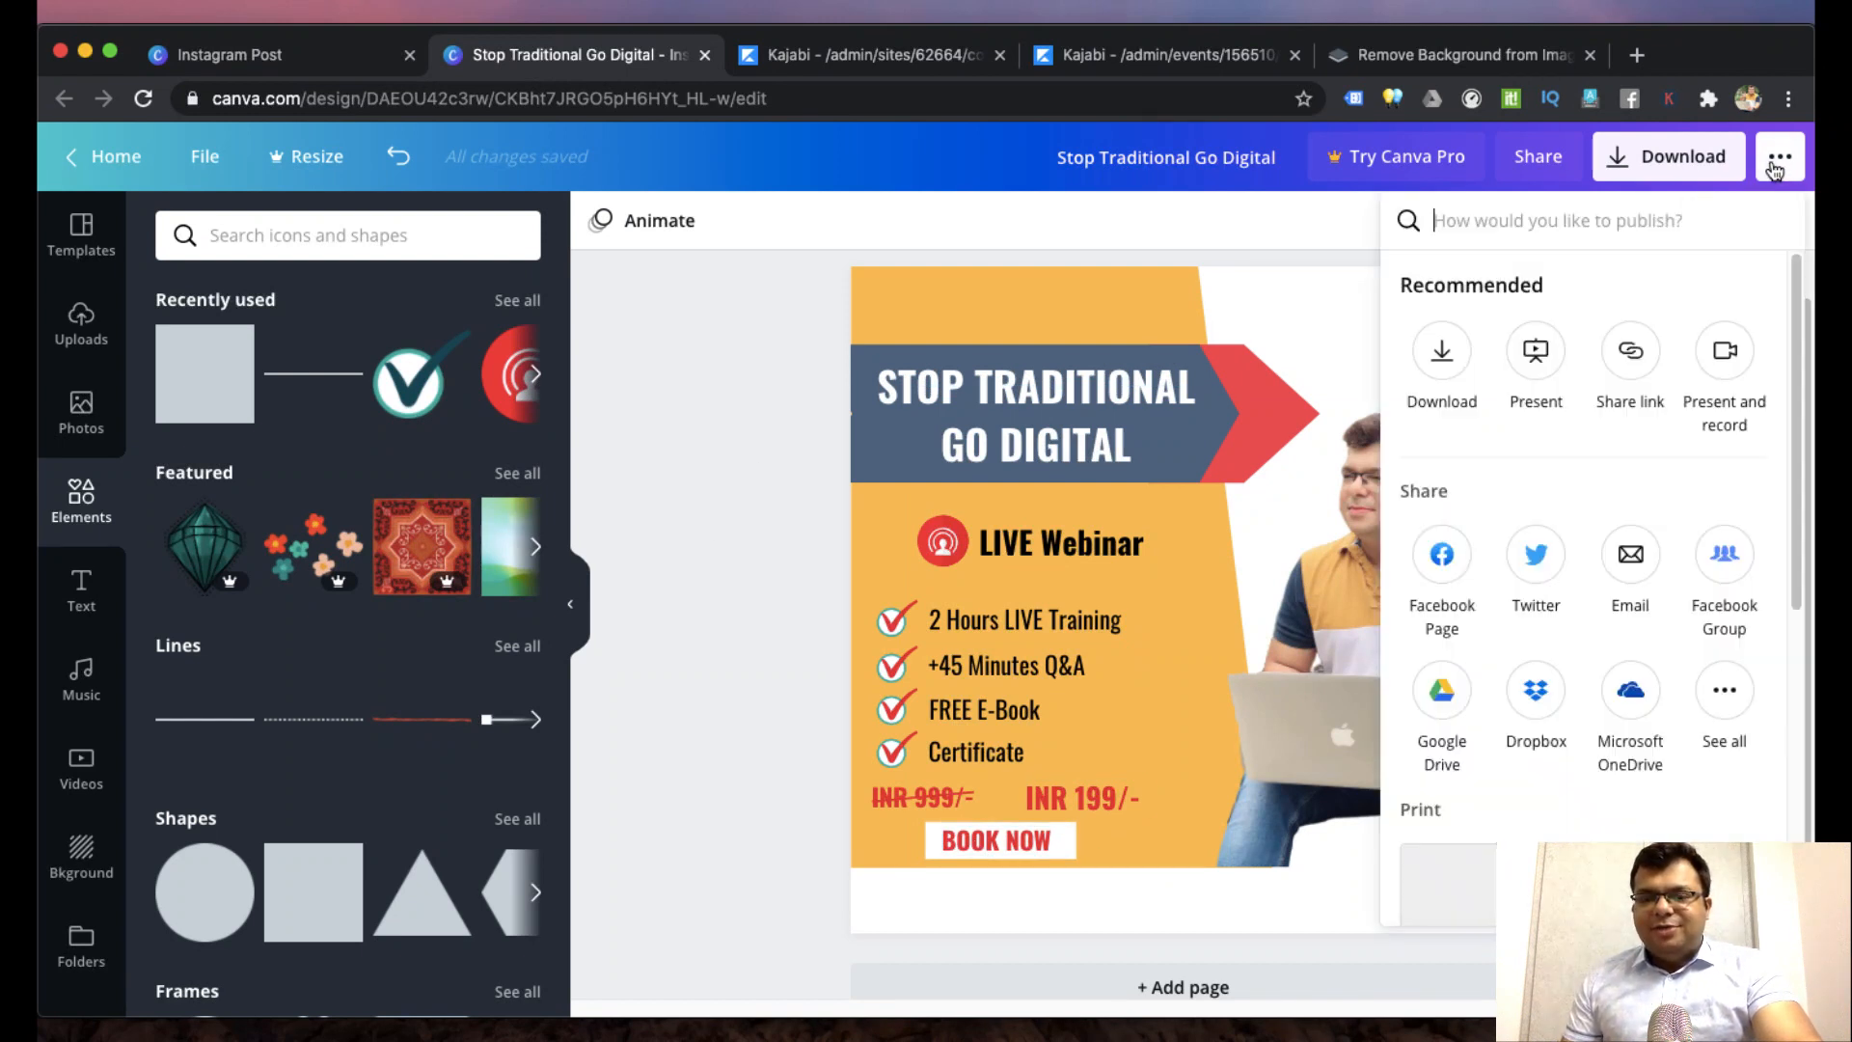
left_click(1689, 386)
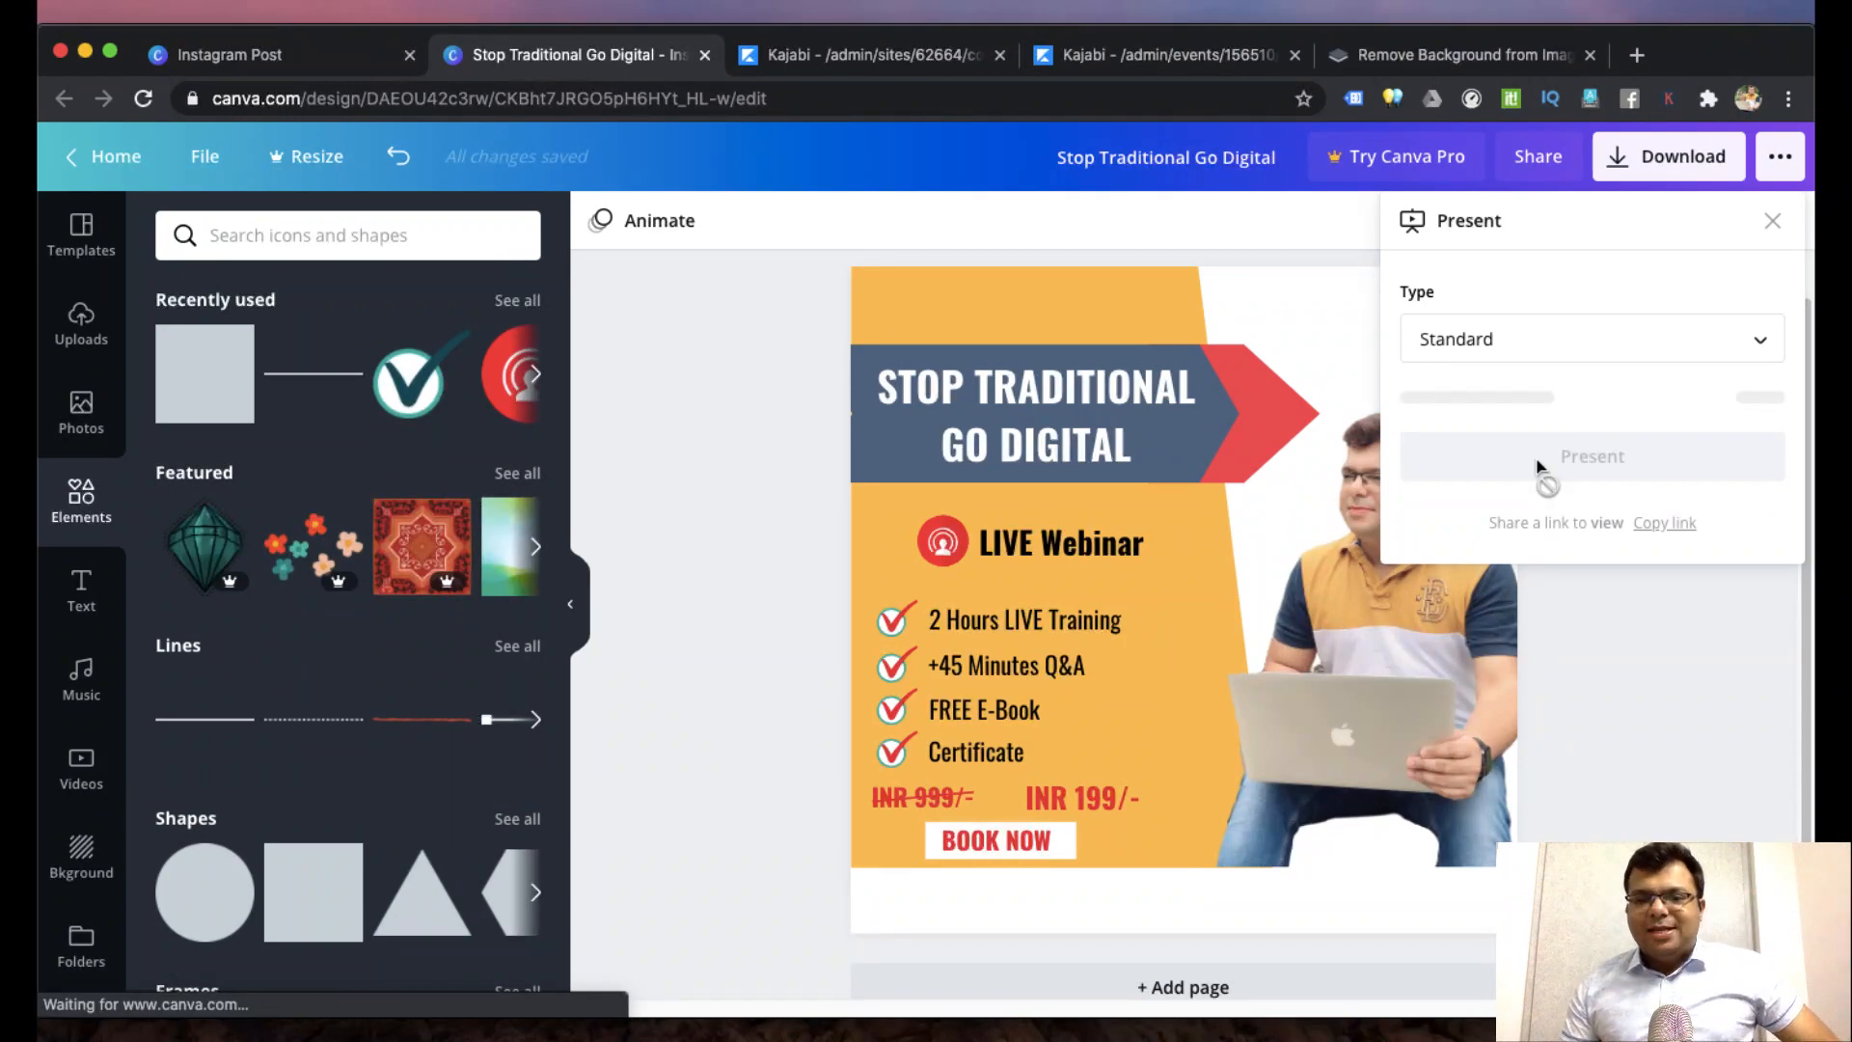
left_click(1535, 400)
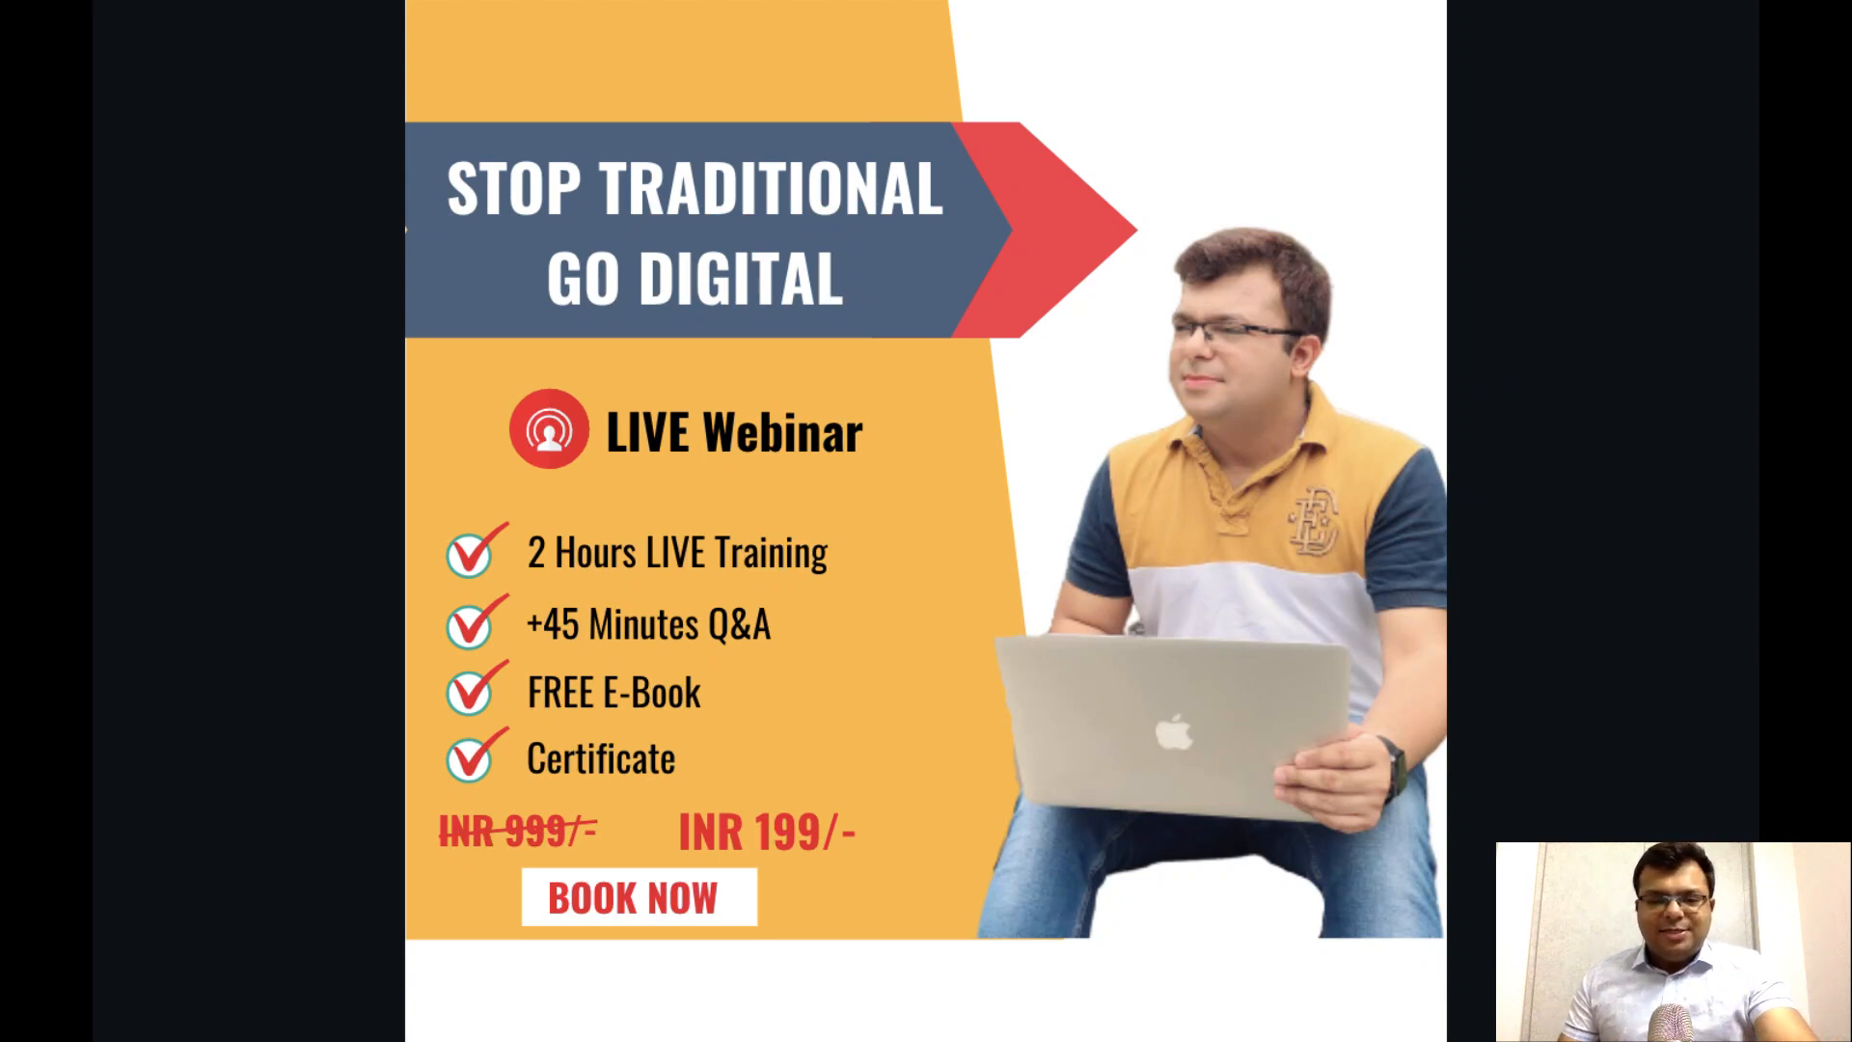
key("Escape")
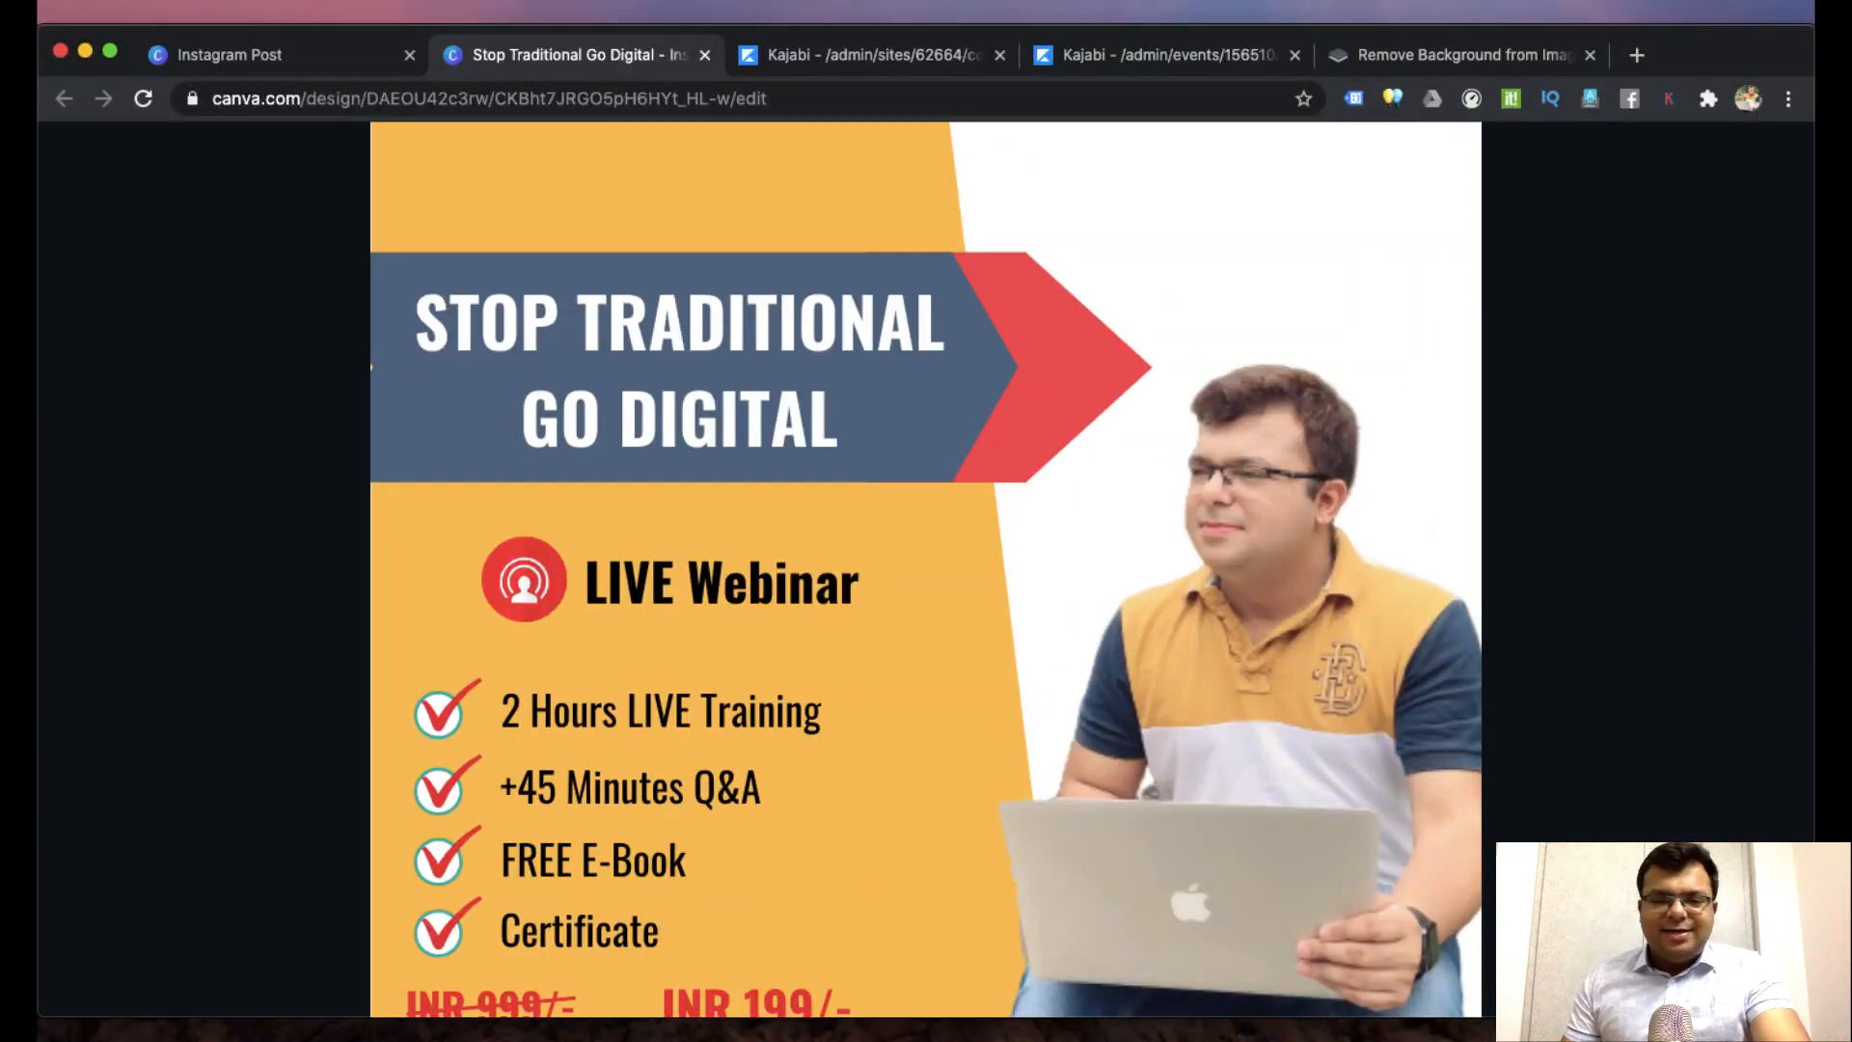
key("Escape")
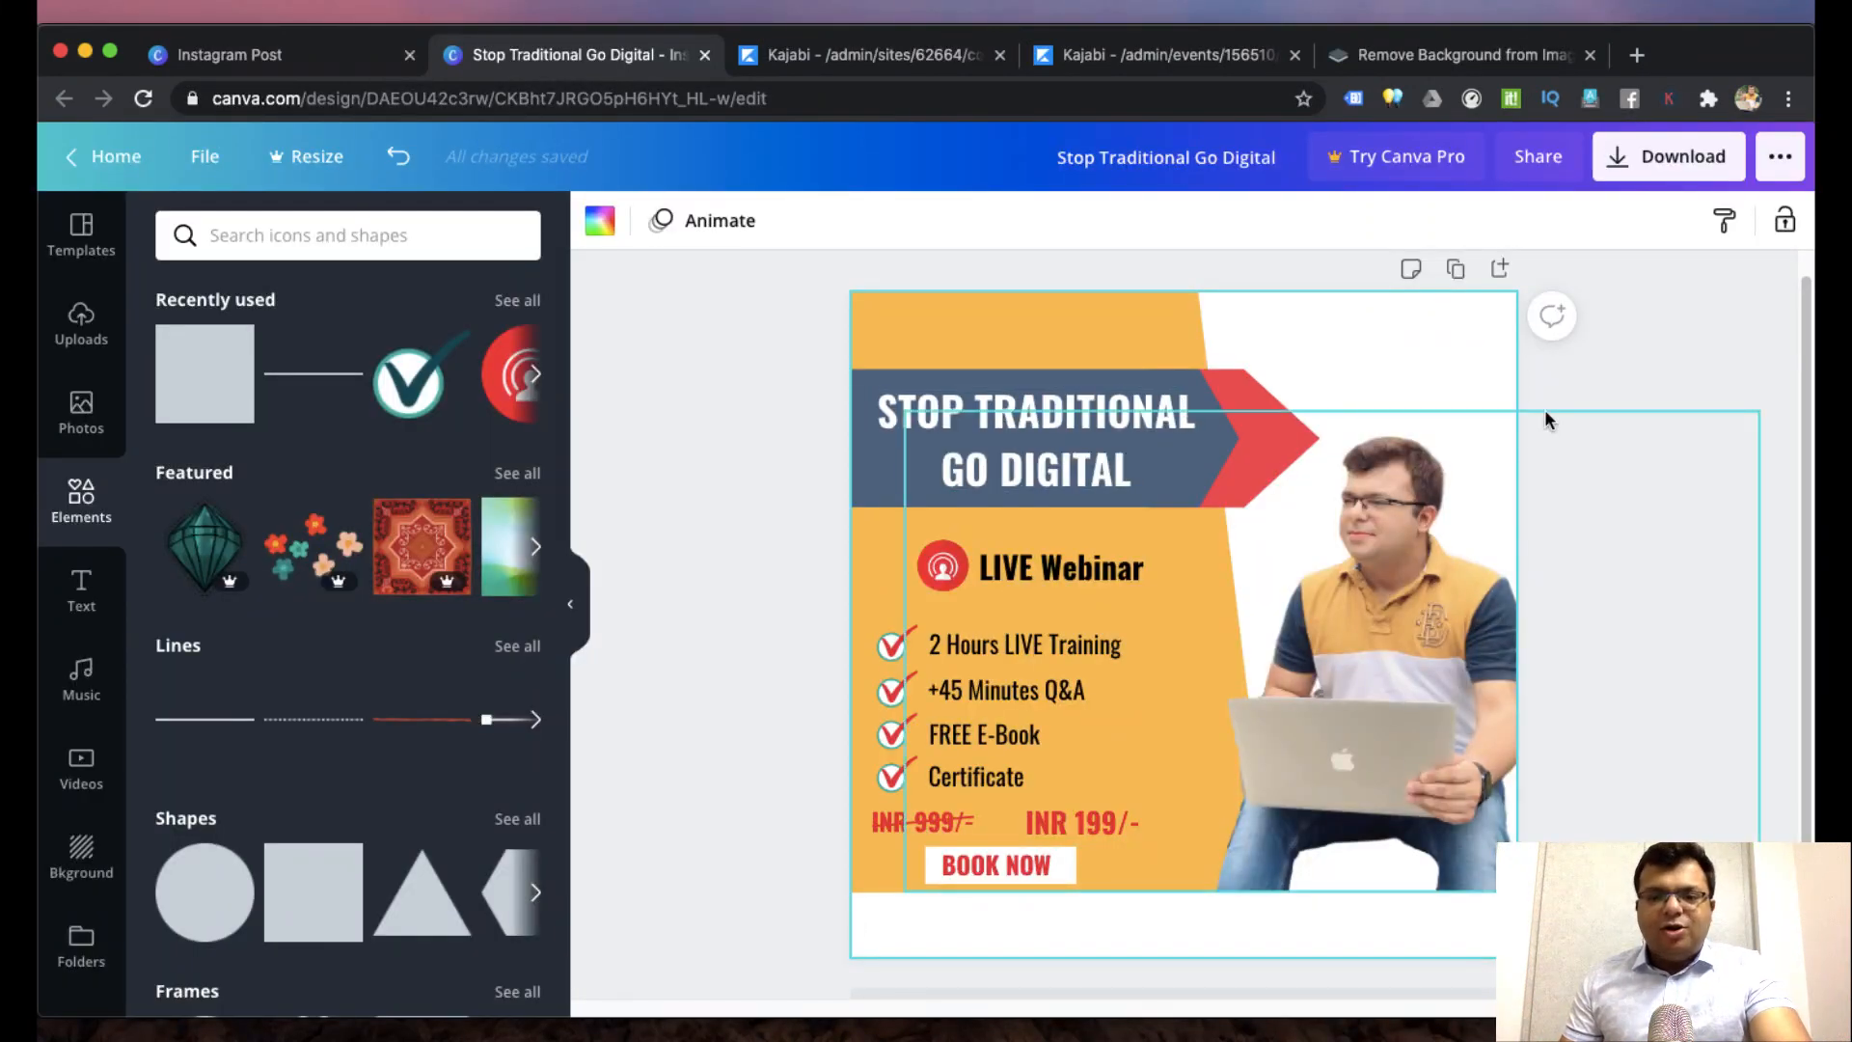
left_click(743, 403)
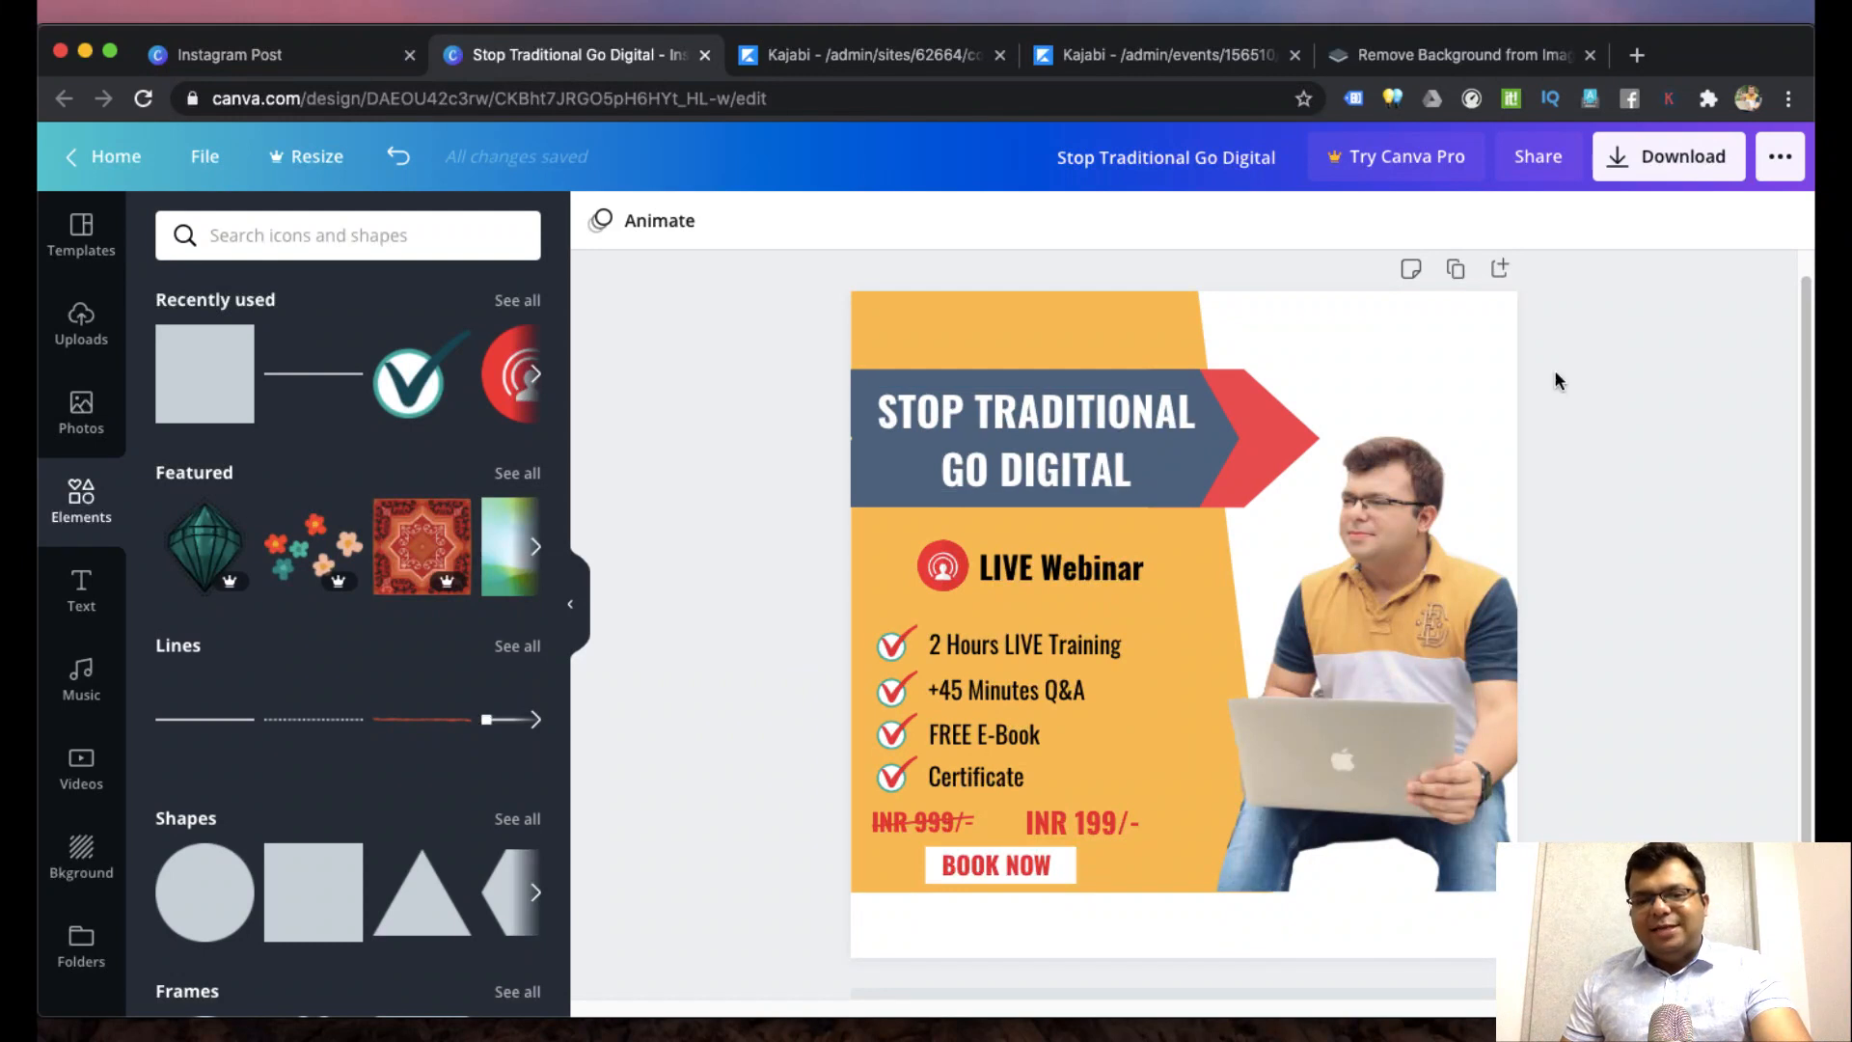